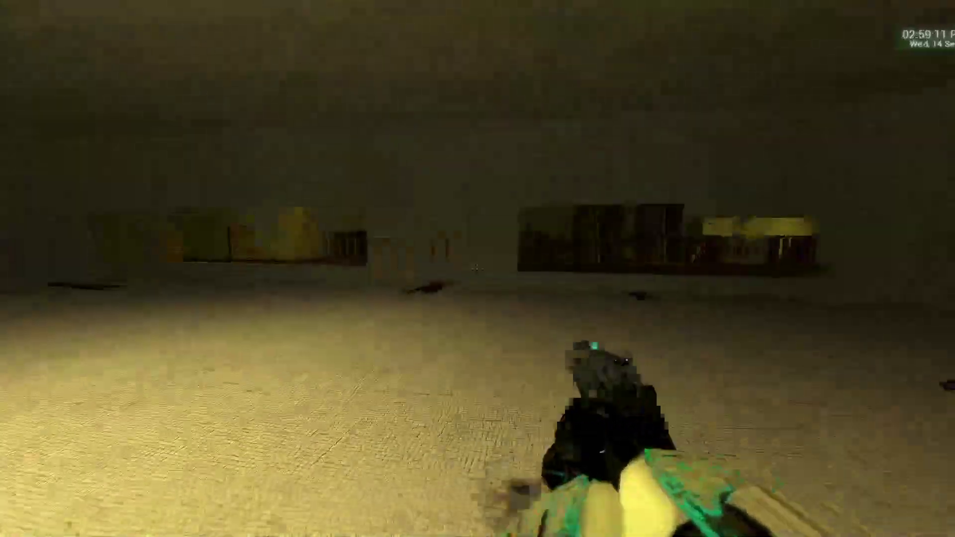
Open the Zeta Player Equipment Options and scroll to the Custom Weapons list with Combine Gauss Cannon
{"action": "key", "text": "q"}
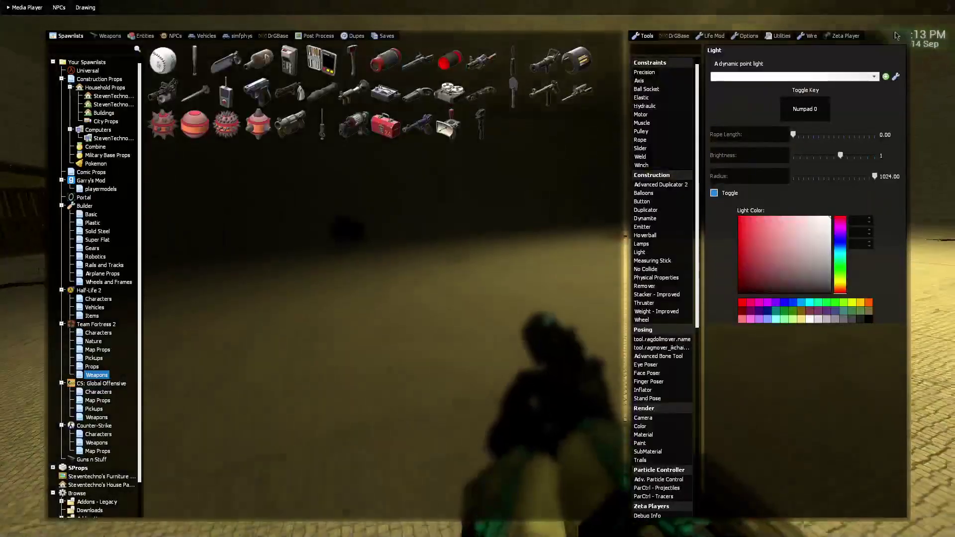
{"action": "left_click", "coordinate": [846, 36]}
{"action": "left_click", "coordinate": [656, 114]}
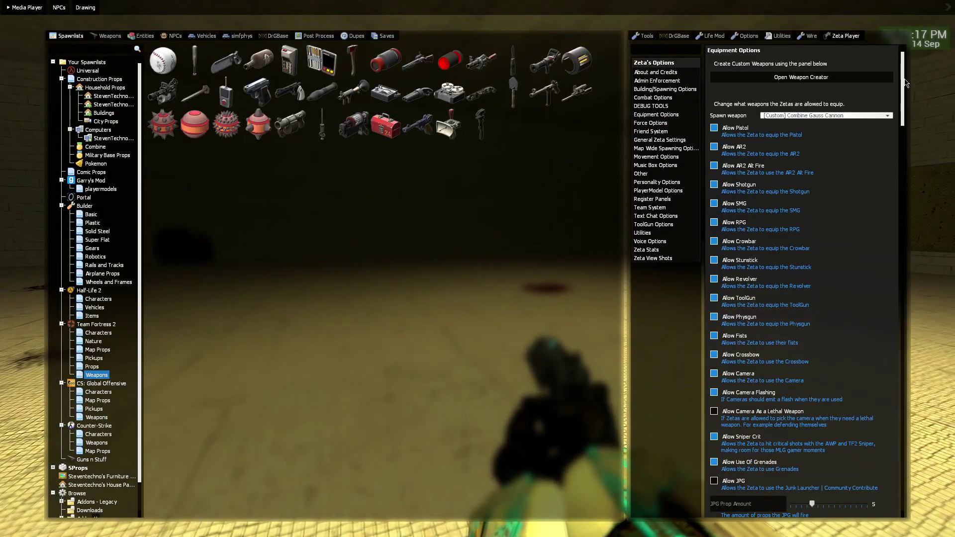
{"action": "scroll", "coordinate": [801, 249], "scroll_direction": "down", "scroll_amount": 5}
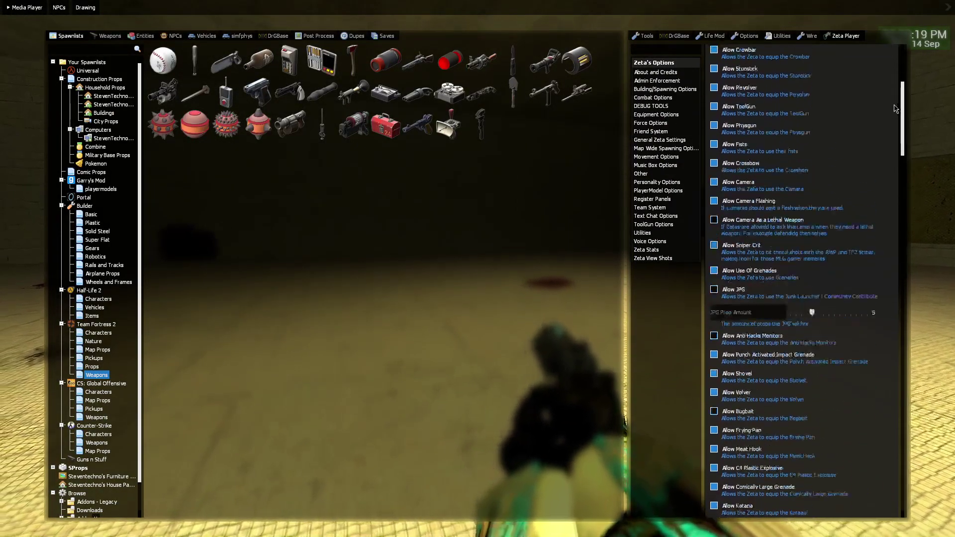
{"action": "scroll", "coordinate": [831, 111], "scroll_direction": "up", "scroll_amount": 5}
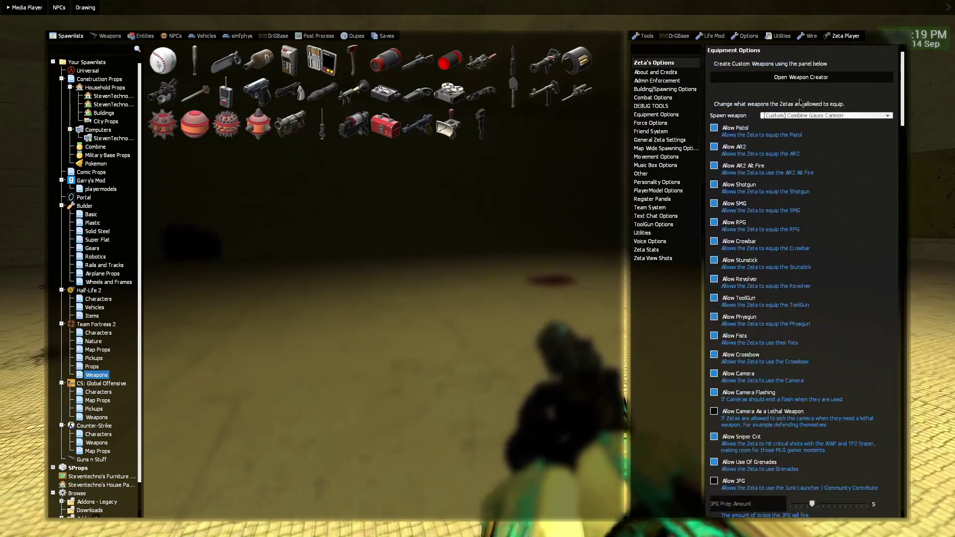
{"action": "scroll", "coordinate": [803, 199], "scroll_direction": "down", "scroll_amount": 15}
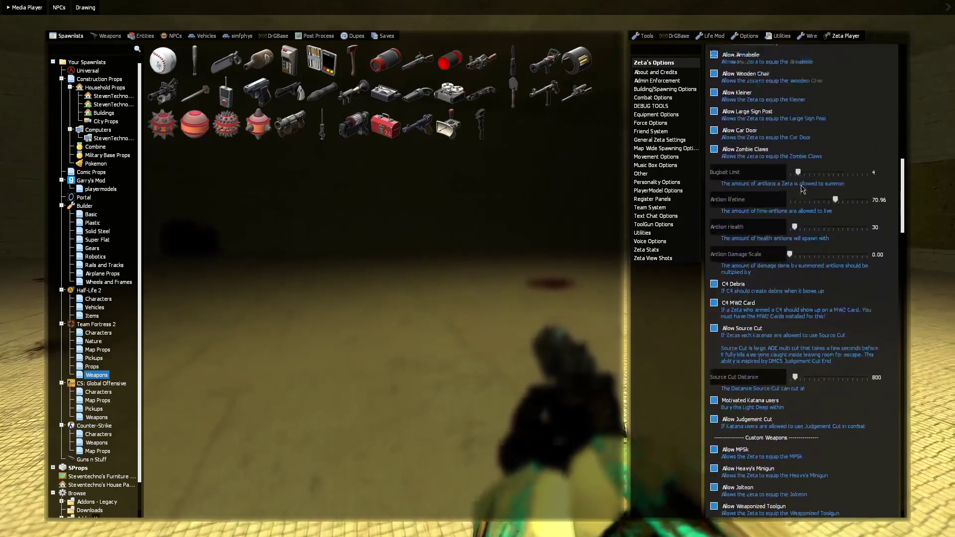
{"action": "scroll", "coordinate": [804, 225], "scroll_direction": "down", "scroll_amount": 3}
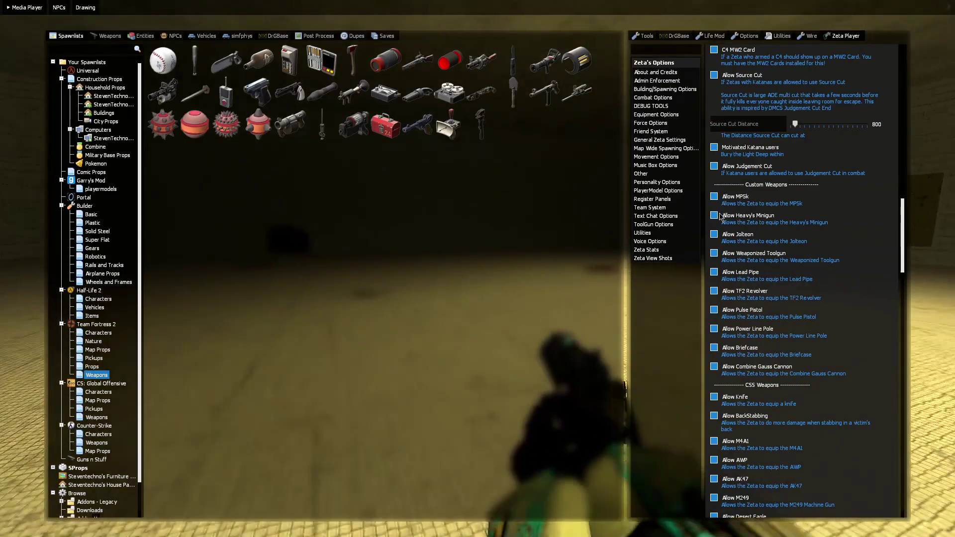
Toggle the spawn menu off and on, then back away from the figure at the far wall
{"action": "key", "text": "q"}
{"action": "key", "text": "q"}
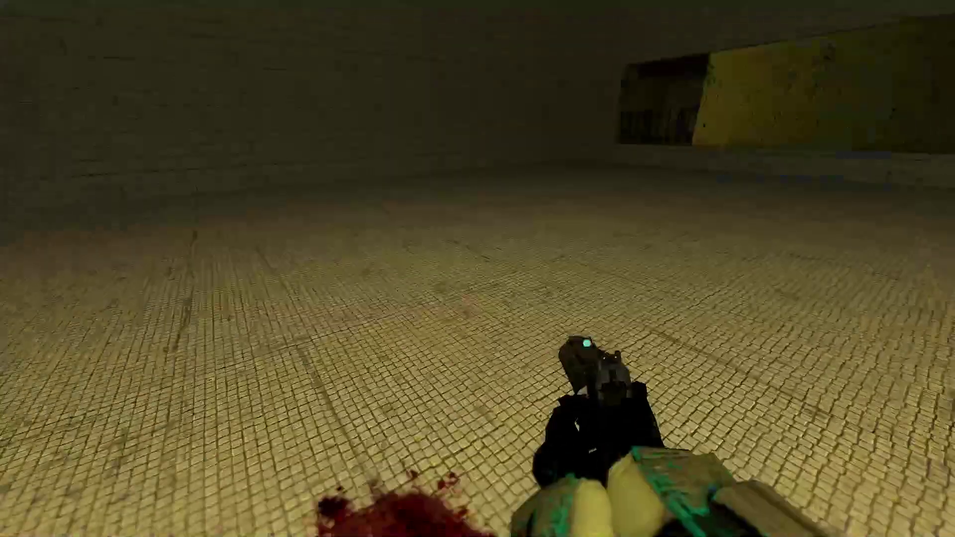
{"action": "key", "text": "q"}
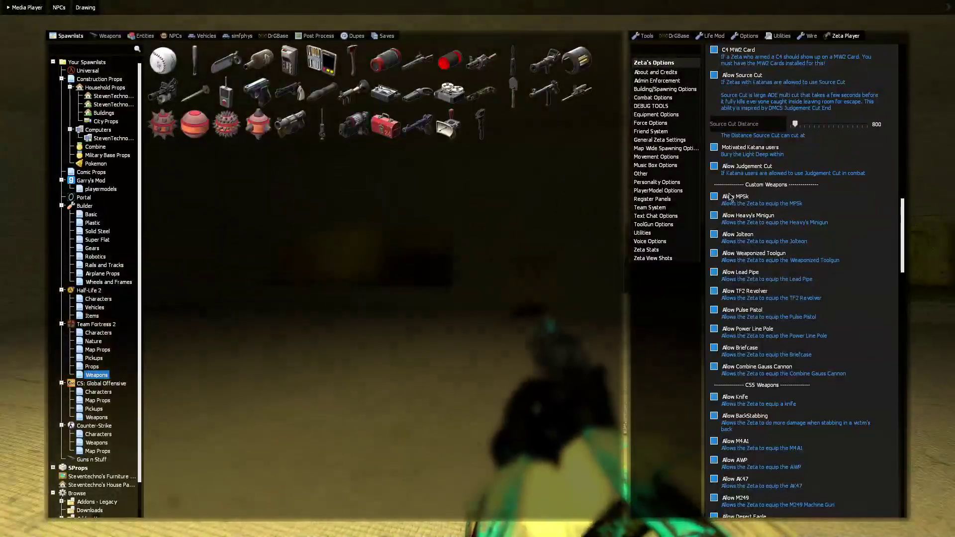
{"action": "key", "text": "q"}
{"action": "key", "text": "s"}
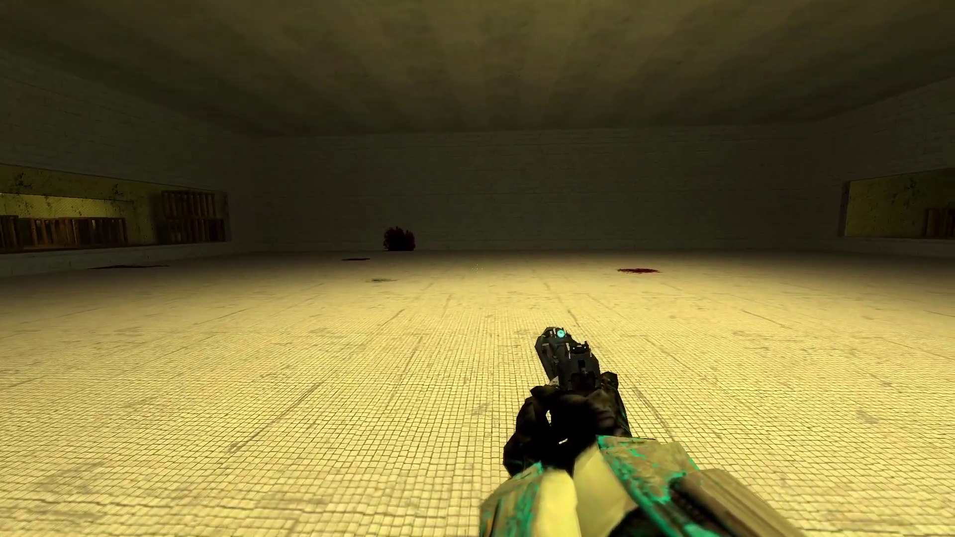
Browse a weapon category in the Weapons tab, then leave the menu for first-person gameplay
{"action": "key", "text": "q"}
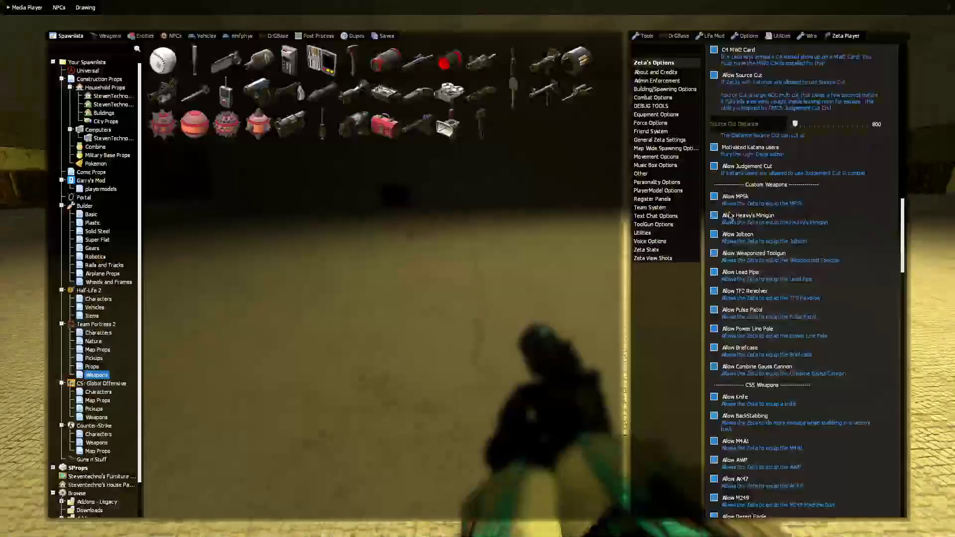
{"action": "left_click", "coordinate": [110, 36]}
{"action": "left_click", "coordinate": [94, 59]}
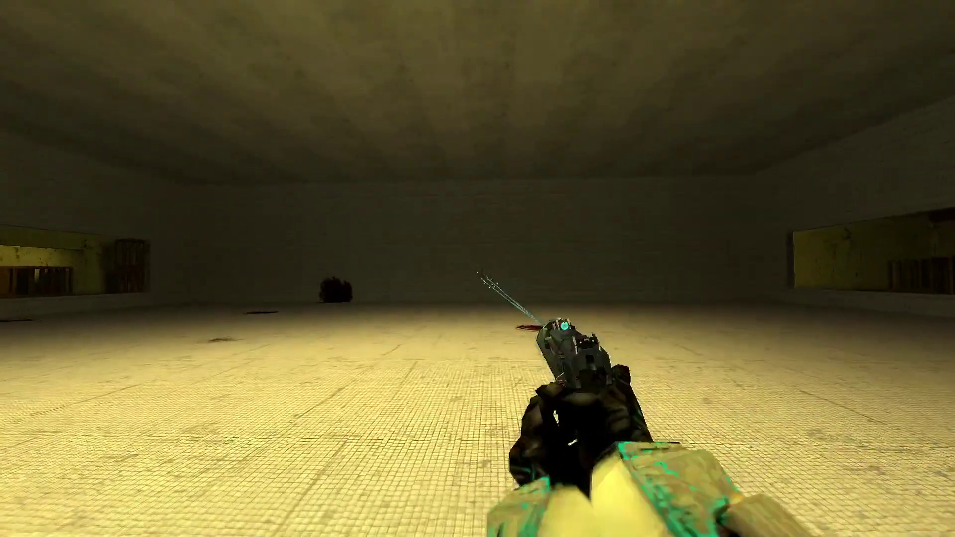
{"action": "key", "text": "q"}
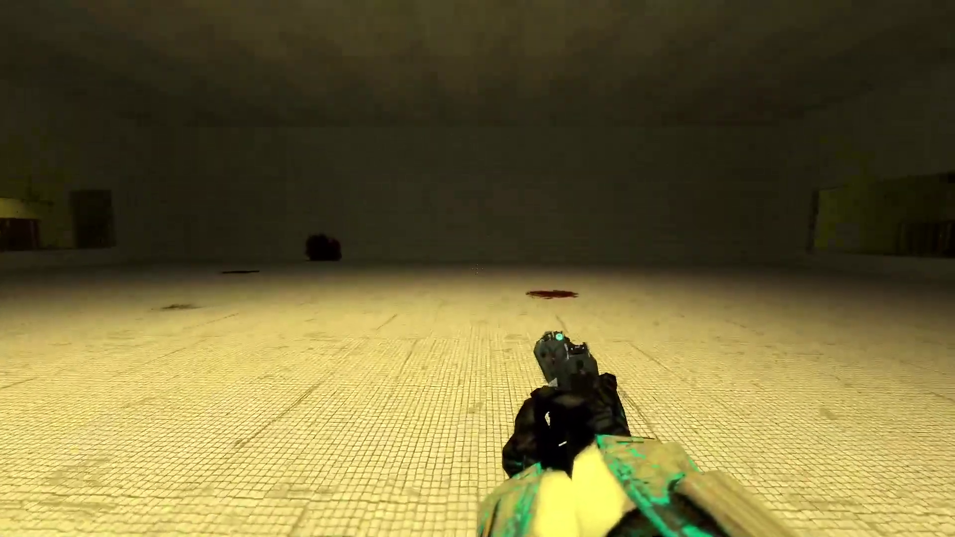
{"action": "key", "text": "c"}
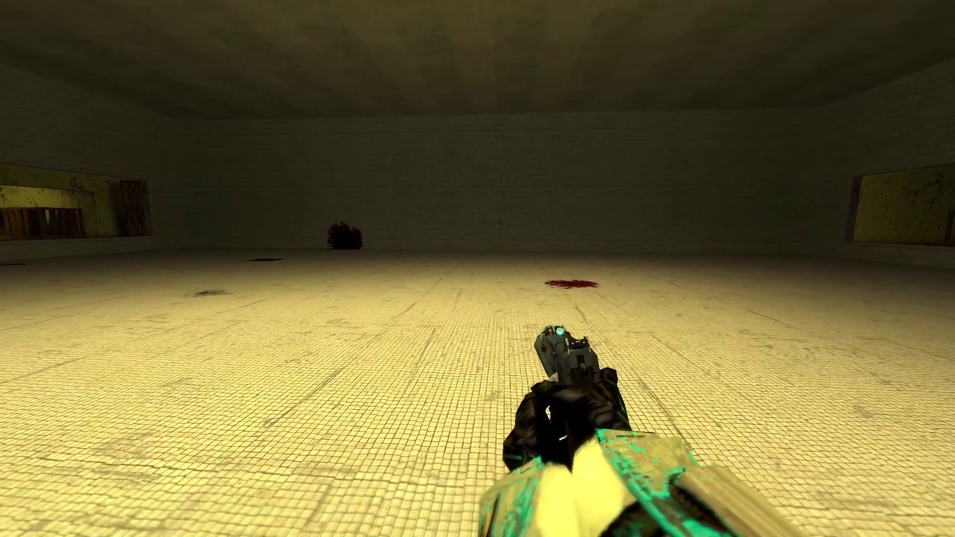
Set the Zetas' spawn weapon to [Custom] Pulse Pistol and close the spawn menu
{"action": "key", "text": "q"}
{"action": "scroll", "coordinate": [777, 110], "scroll_direction": "up", "scroll_amount": 15}
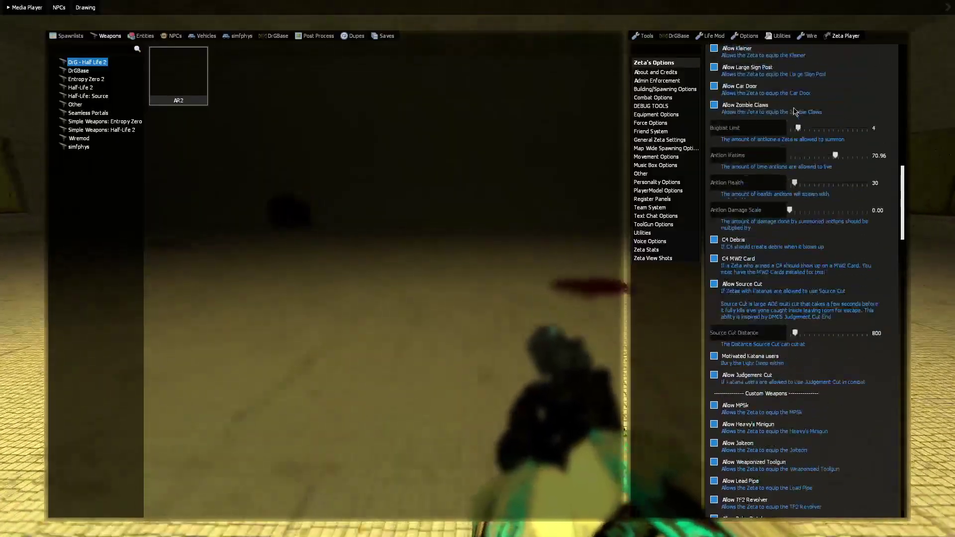
{"action": "left_click", "coordinate": [814, 120]}
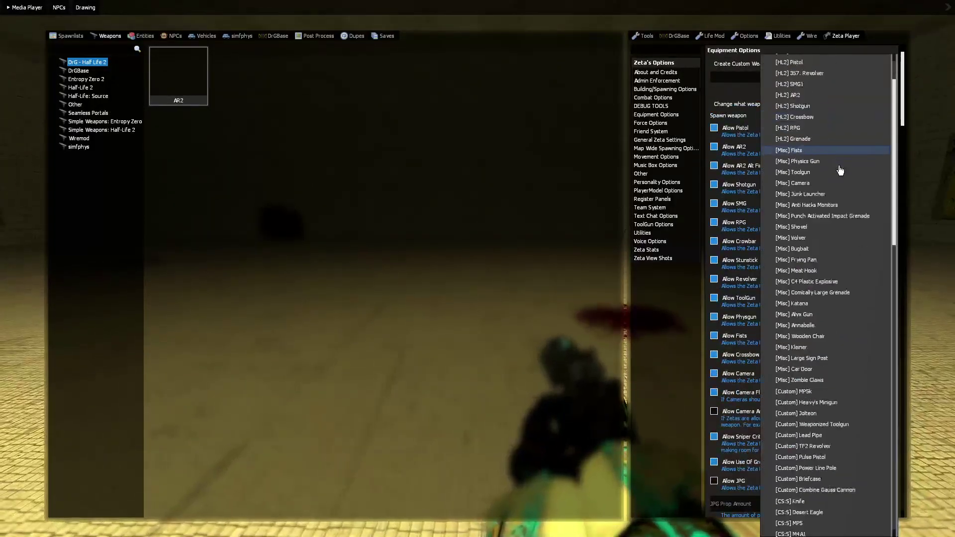
{"action": "left_click", "coordinate": [830, 221]}
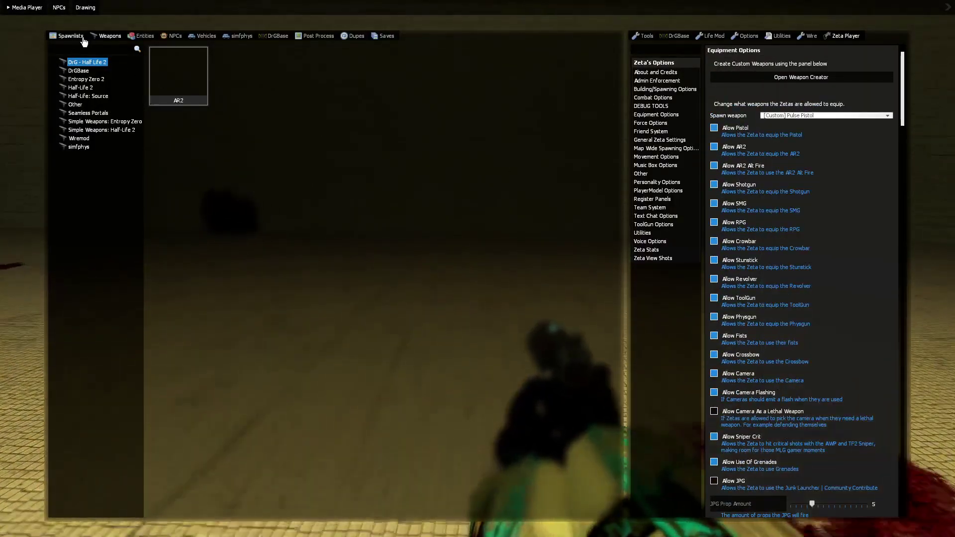
{"action": "left_click", "coordinate": [83, 39]}
{"action": "left_click", "coordinate": [86, 70]}
{"action": "key", "text": "q"}
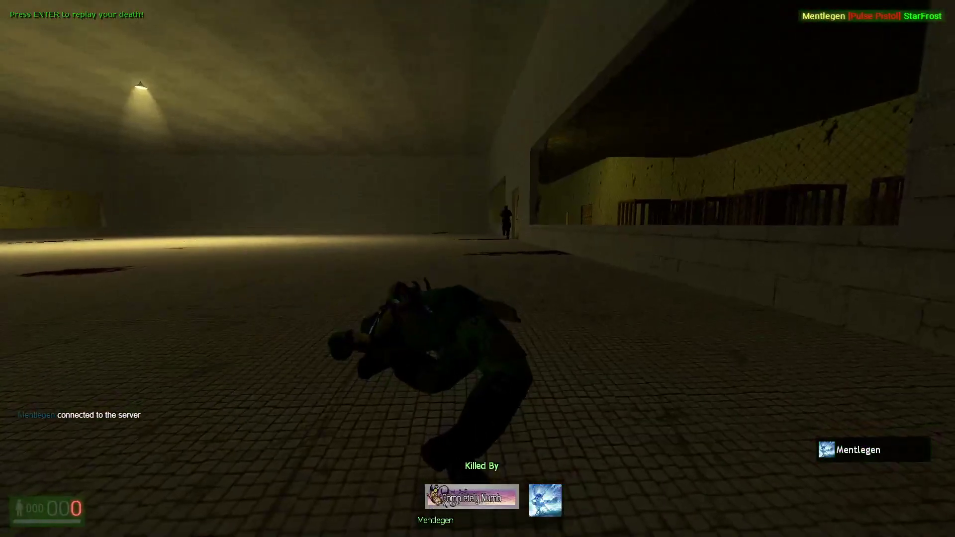
Respawn, equip the Pulse Pistol, shoot the Zeta bot dead, and check the scoreboard
{"action": "key", "text": "space"}
{"action": "key", "text": "w"}
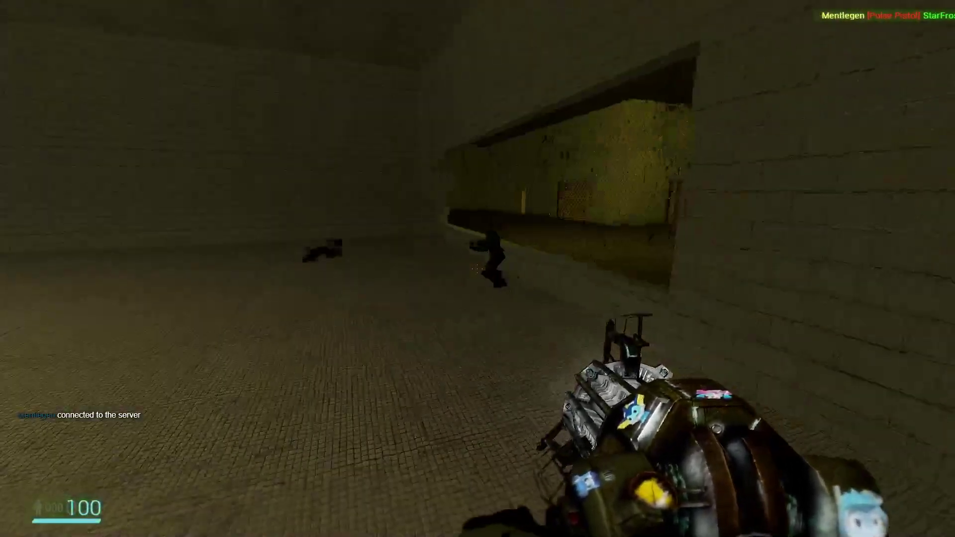
{"action": "key", "text": "q"}
{"action": "left_click", "coordinate": [416, 119]}
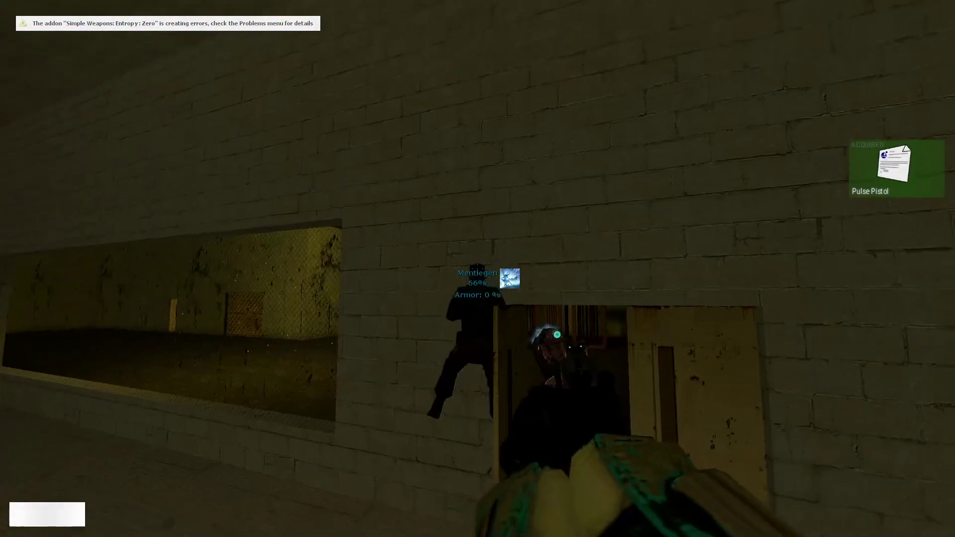
{"action": "left_click", "coordinate": [478, 269]}
{"action": "key", "text": "s"}
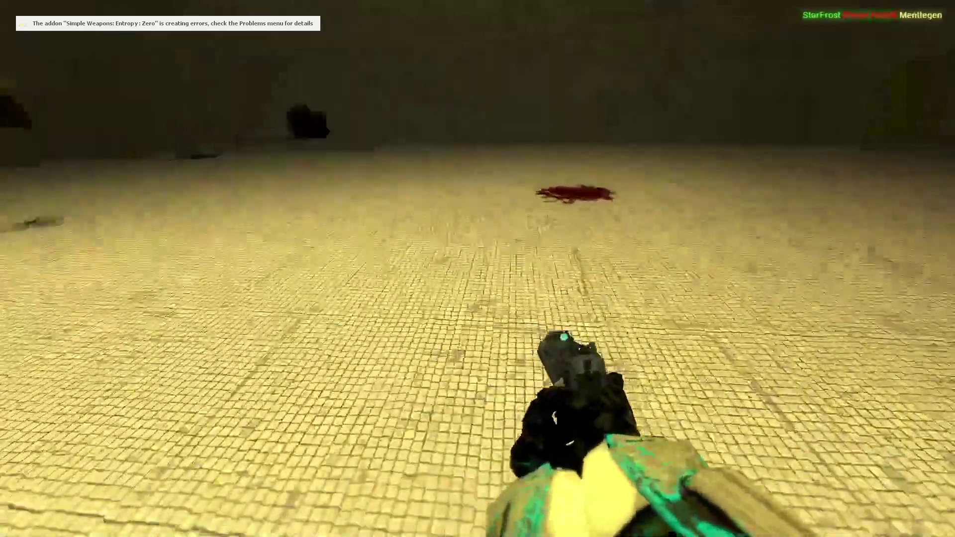
{"action": "key", "text": "Tab"}
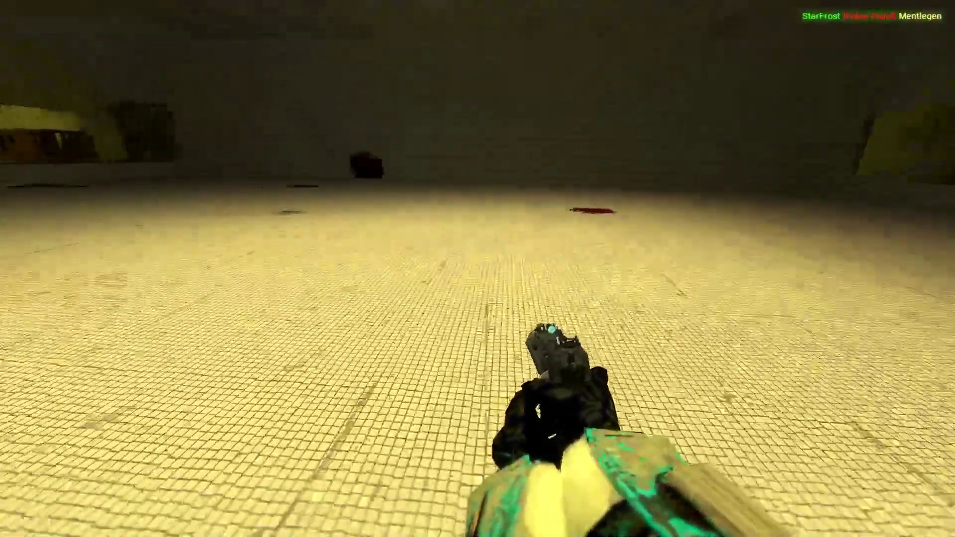
Spawn the Portal Gun from the Seamless Portals weapon category
{"action": "key", "text": "q"}
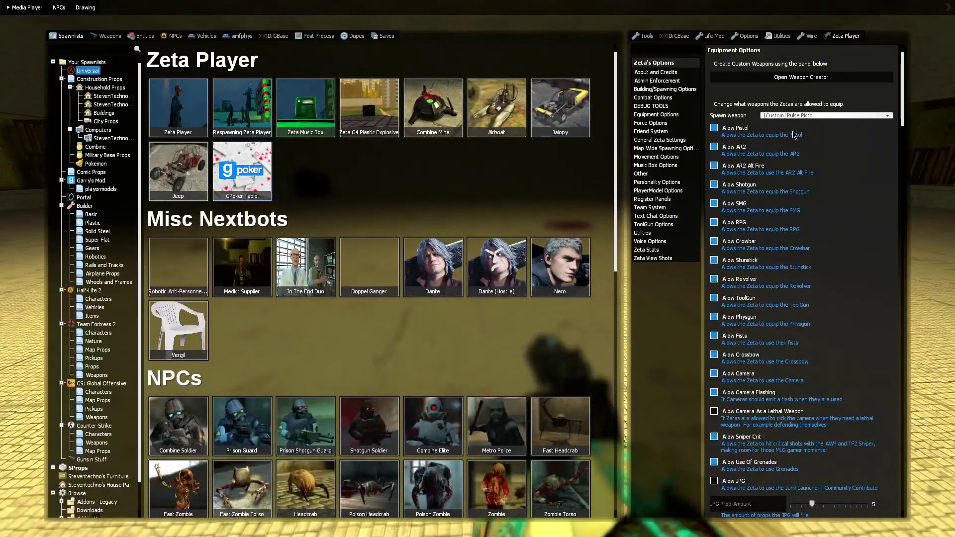
{"action": "scroll", "coordinate": [841, 150], "scroll_direction": "down", "scroll_amount": 5}
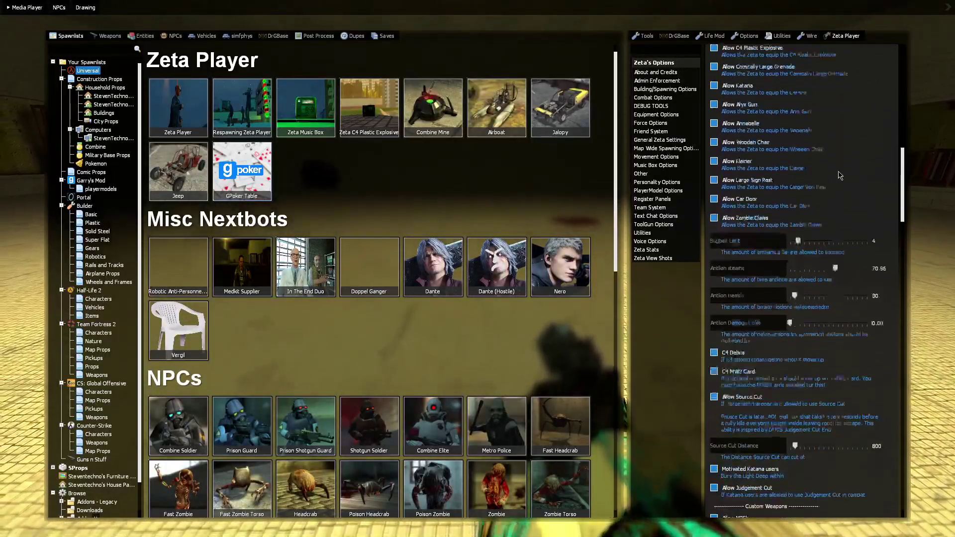
{"action": "scroll", "coordinate": [885, 201], "scroll_direction": "down", "scroll_amount": 7}
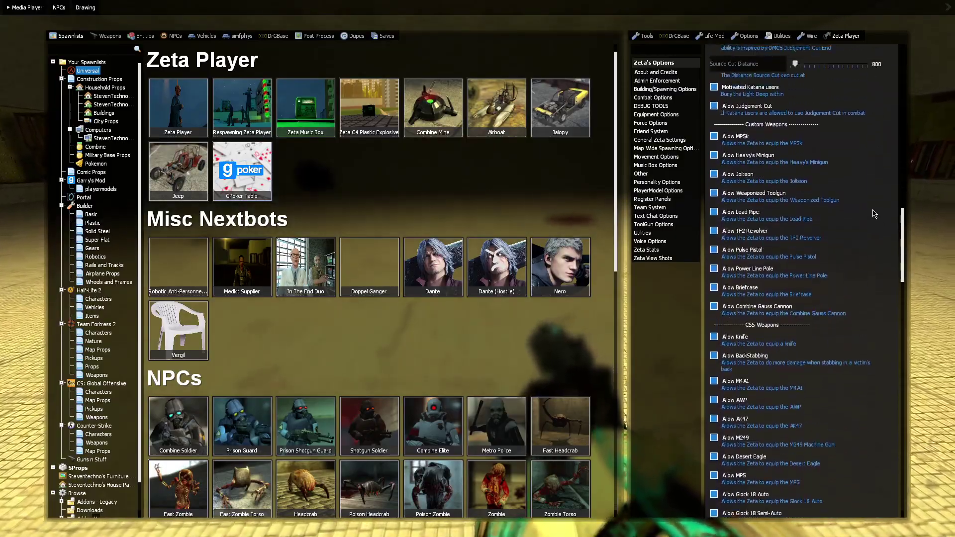
{"action": "key", "text": "q"}
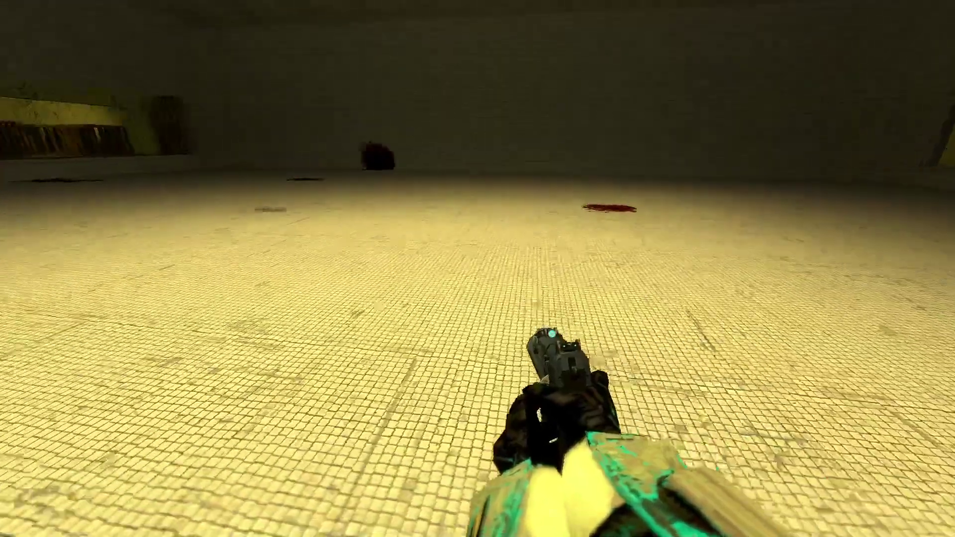
{"action": "key", "text": "q"}
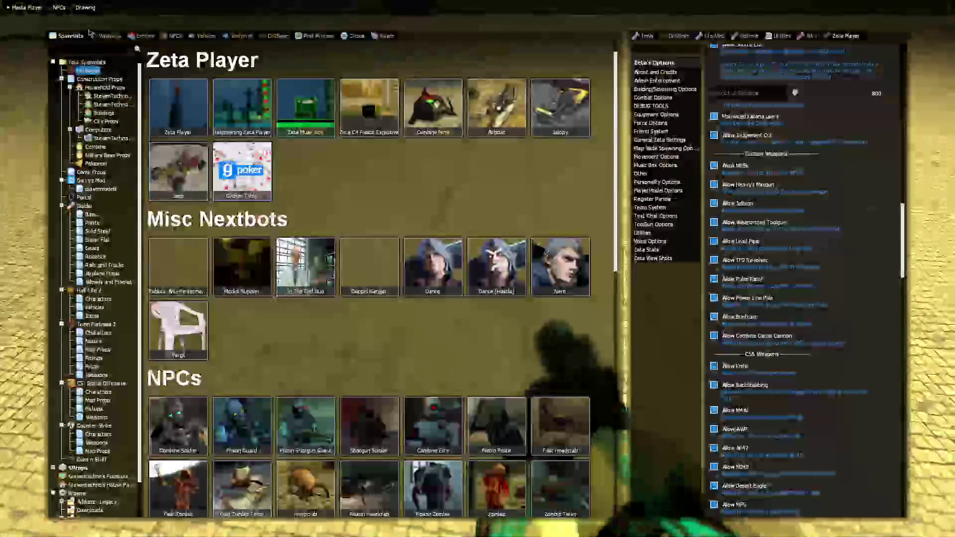
{"action": "left_click", "coordinate": [109, 36]}
{"action": "left_click", "coordinate": [88, 113]}
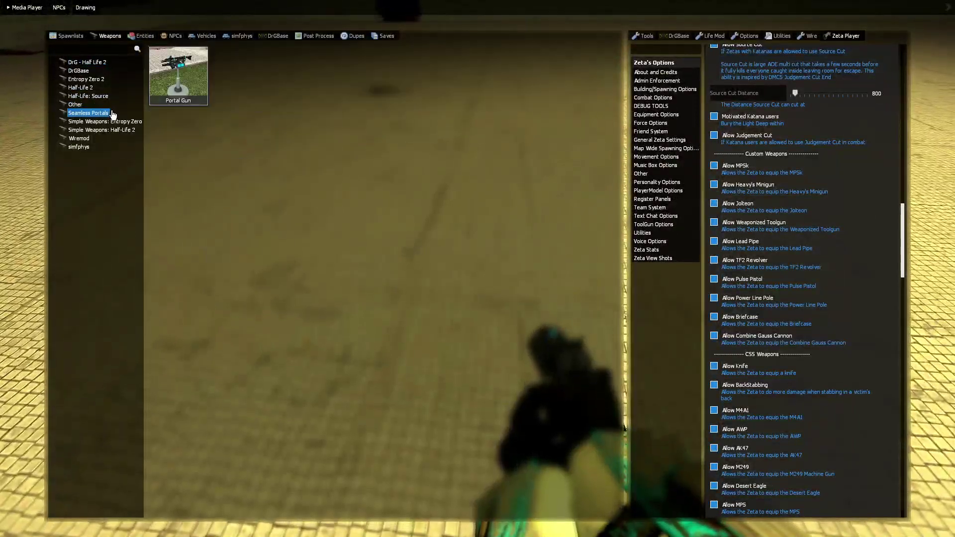
{"action": "left_click", "coordinate": [182, 86]}
Place a blue portal on the wall, walk through it, and switch to the red-ringed cannon
{"action": "left_click", "coordinate": [478, 269]}
{"action": "key", "text": "s"}
{"action": "left_click", "coordinate": [478, 269]}
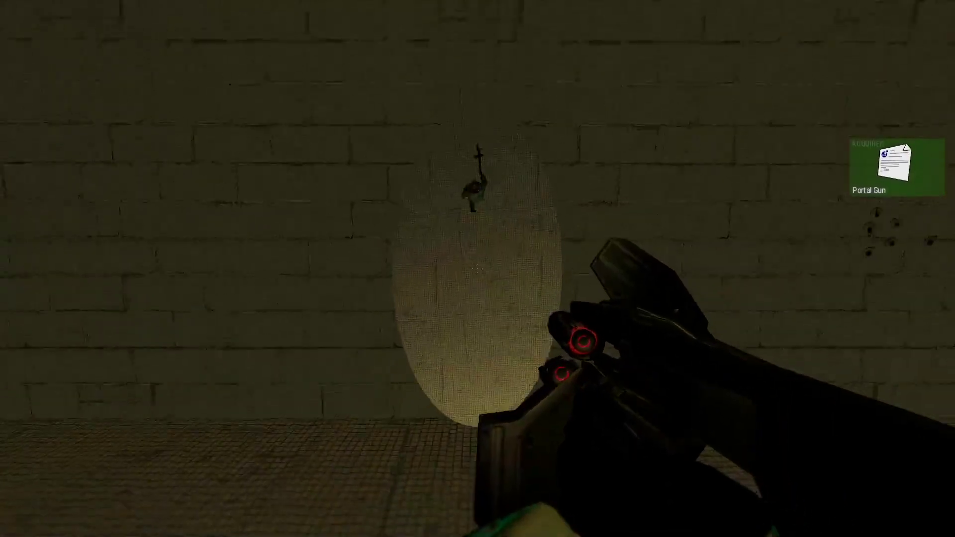
{"action": "key", "text": "w"}
{"action": "key", "text": "2"}
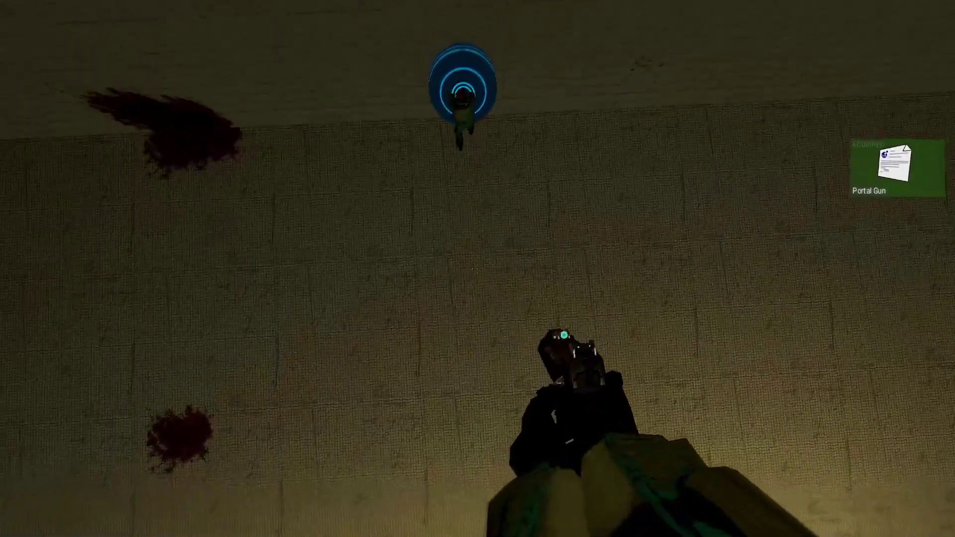
{"action": "key", "text": "s"}
{"action": "key", "text": "3"}
{"action": "key", "text": "s"}
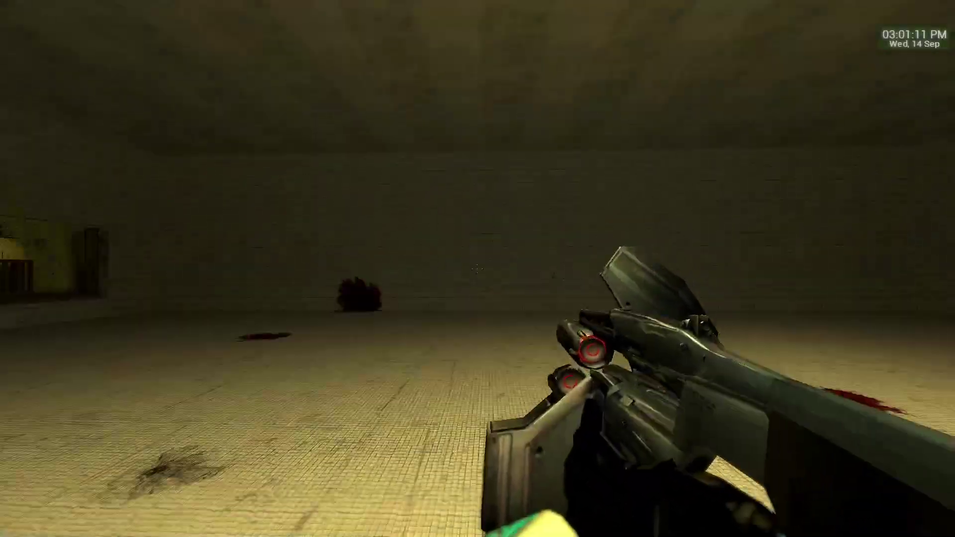
{"action": "key", "text": "w"}
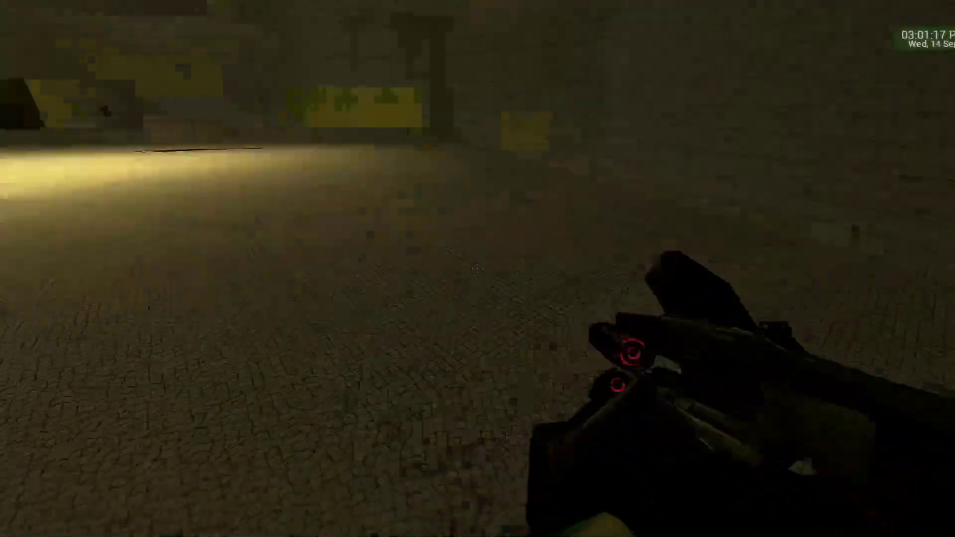
Browse the Entropy Zero and Half-Life 2 weapon categories, then select Entropy Zero 2's Prototype gauss pistol list
{"action": "key", "text": "q"}
{"action": "key", "text": "q"}
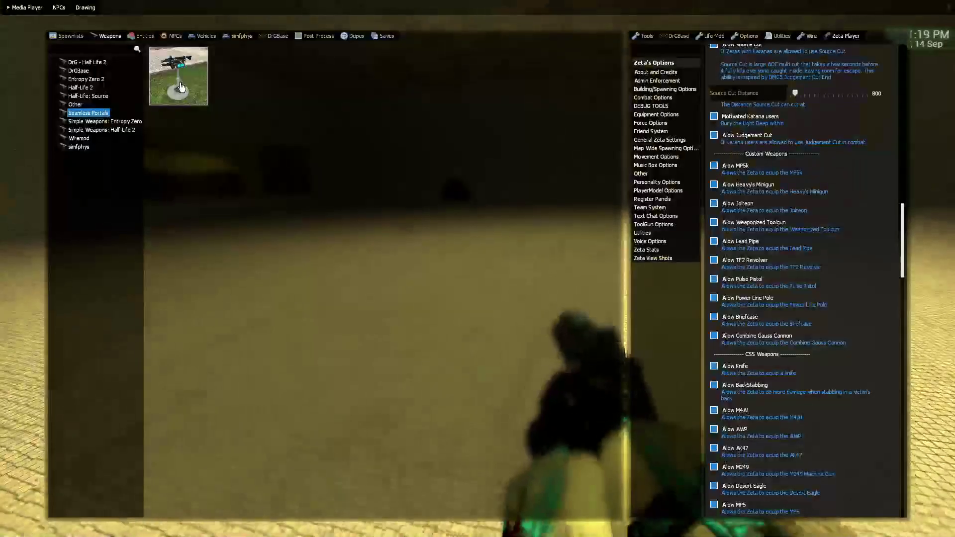
{"action": "key", "text": "q"}
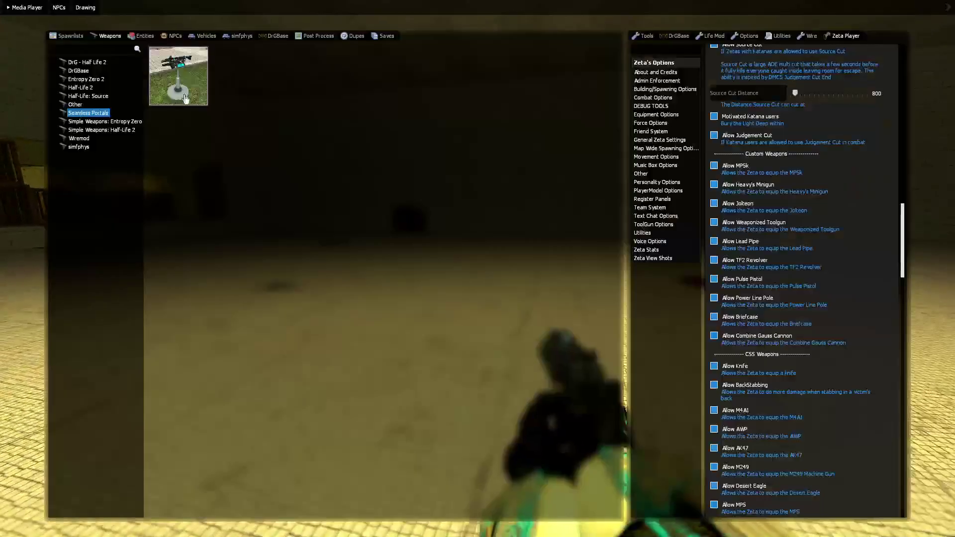
{"action": "left_click", "coordinate": [105, 121]}
{"action": "left_click", "coordinate": [102, 130]}
{"action": "left_click", "coordinate": [111, 122]}
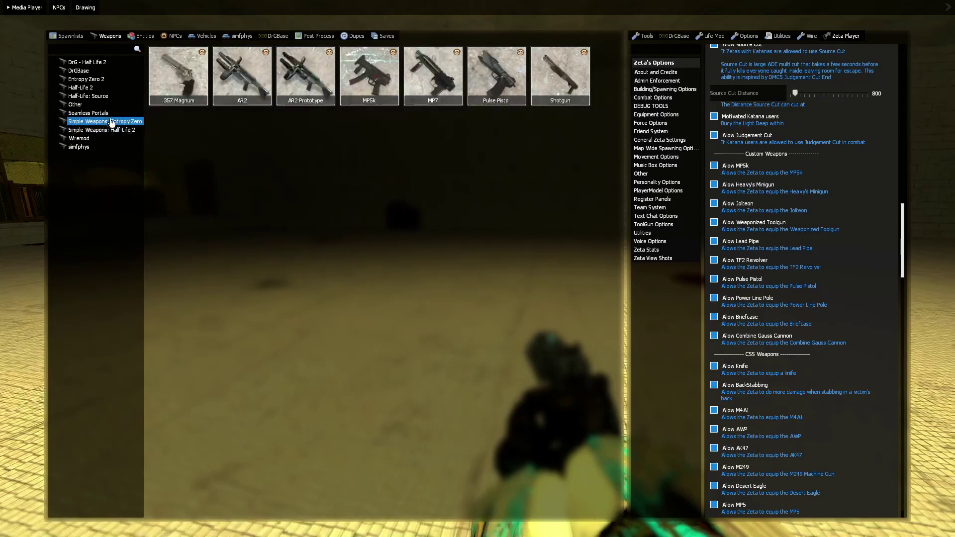
{"action": "left_click", "coordinate": [75, 38]}
{"action": "scroll", "coordinate": [273, 149], "scroll_direction": "down", "scroll_amount": 10}
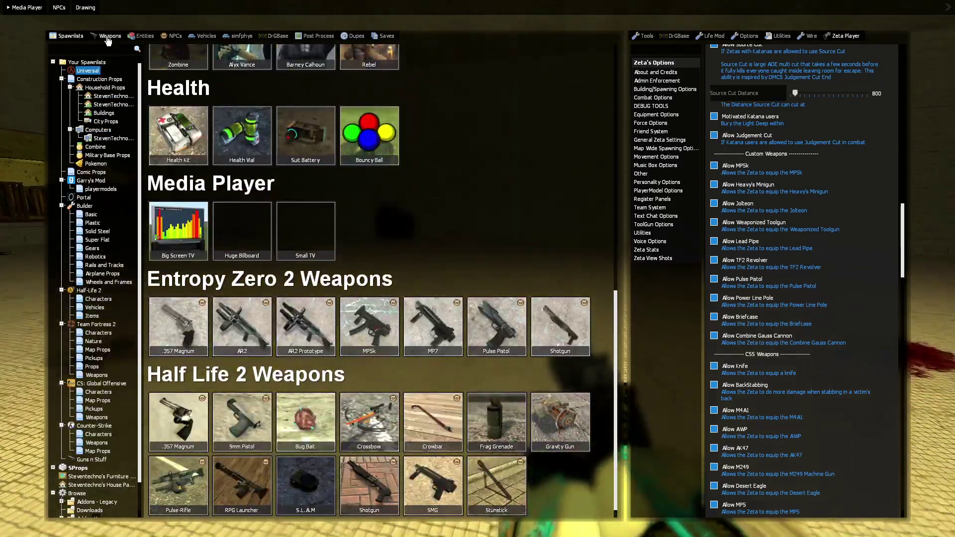
{"action": "left_click", "coordinate": [108, 38]}
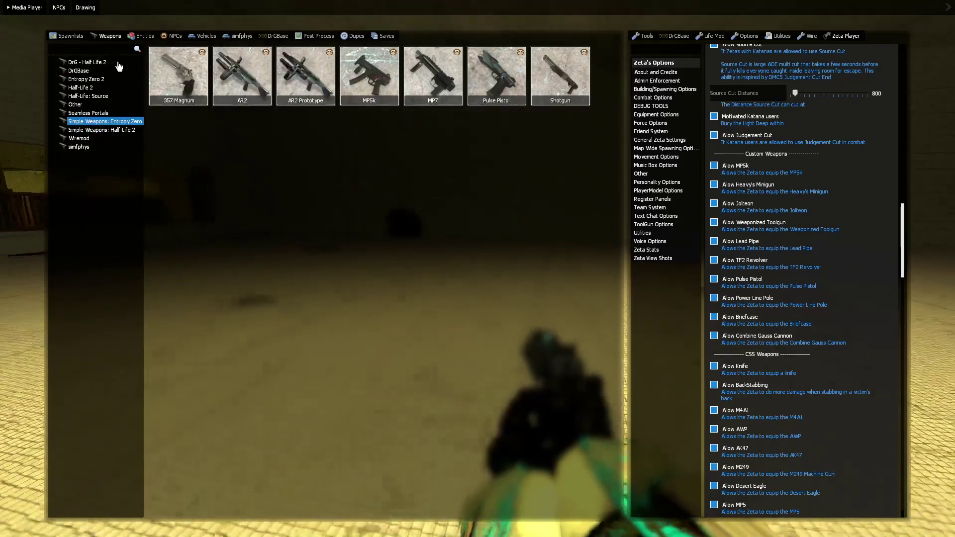
{"action": "left_click", "coordinate": [111, 79]}
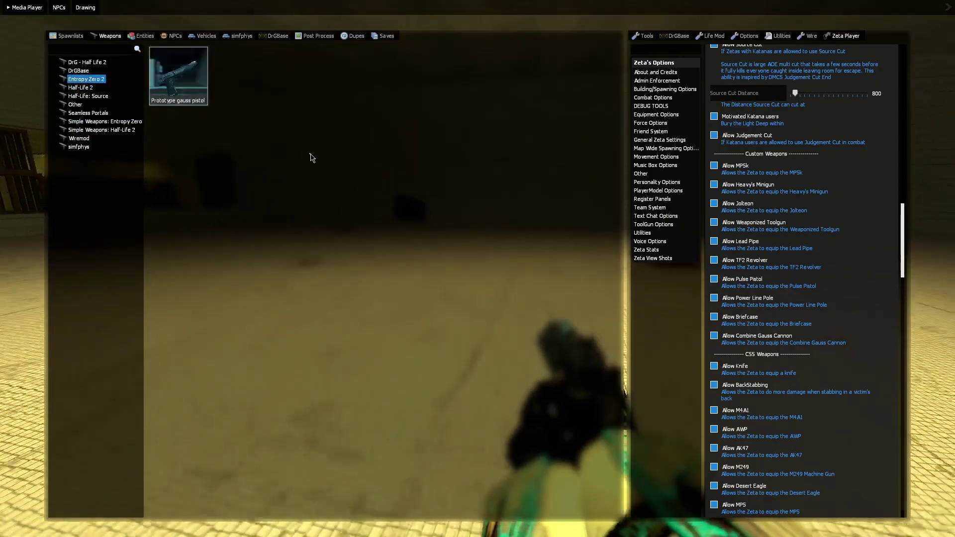
{"action": "key", "text": "q"}
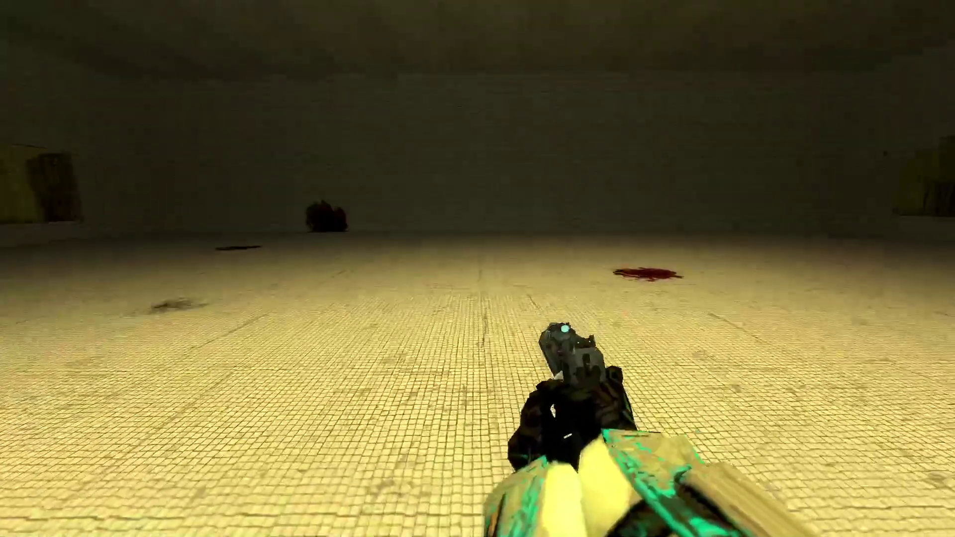
{"action": "key", "text": "q"}
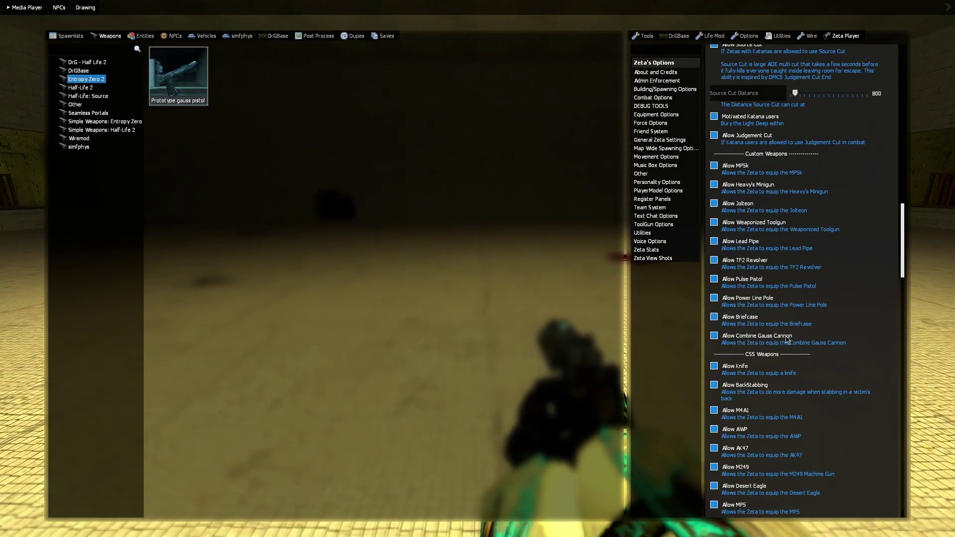
Choose [Custom] MP5k as the Zeta spawn weapon, then back away from the attacking Zeta
{"action": "scroll", "coordinate": [786, 340], "scroll_direction": "up", "scroll_amount": 10}
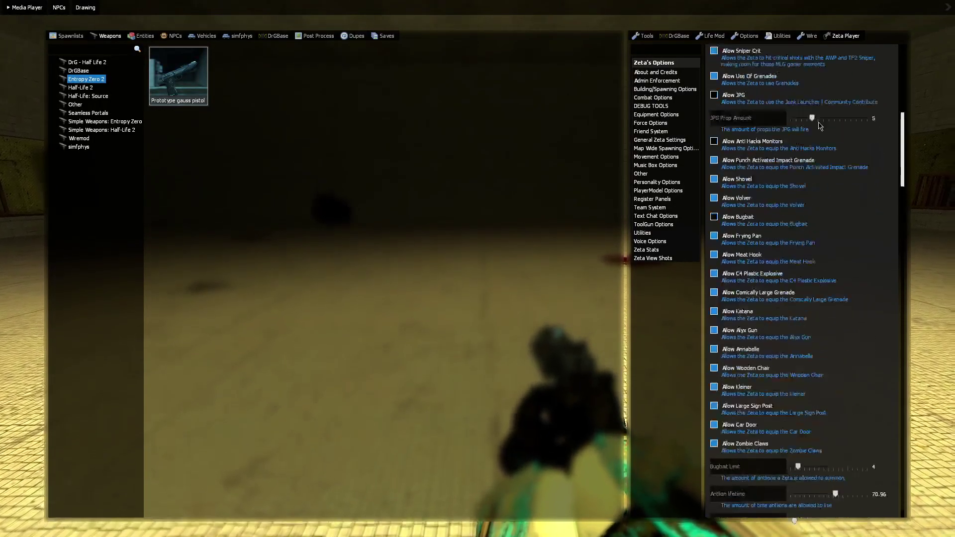
{"action": "scroll", "coordinate": [821, 122], "scroll_direction": "up", "scroll_amount": 6}
{"action": "left_click", "coordinate": [807, 98]}
{"action": "scroll", "coordinate": [834, 214], "scroll_direction": "down", "scroll_amount": 5}
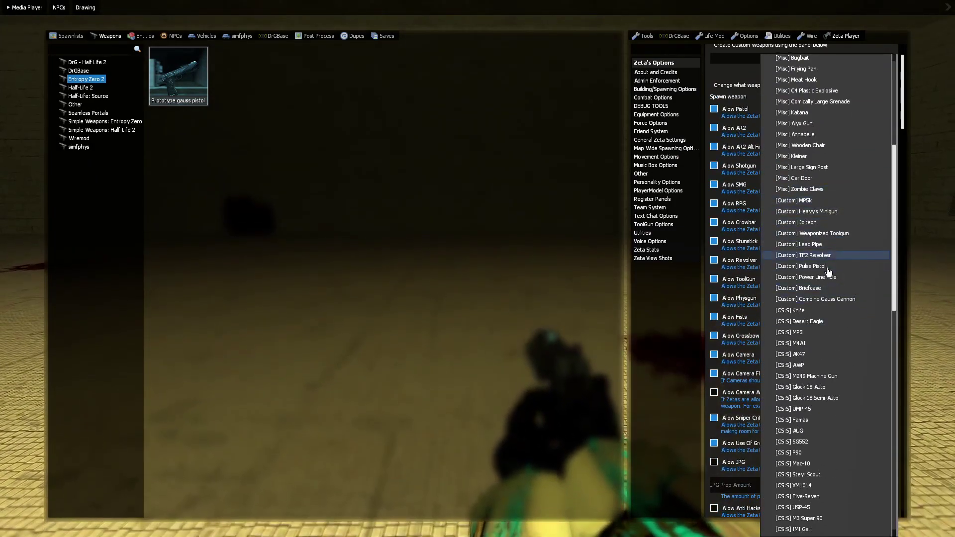
{"action": "left_click", "coordinate": [818, 200]}
{"action": "left_click", "coordinate": [67, 36]}
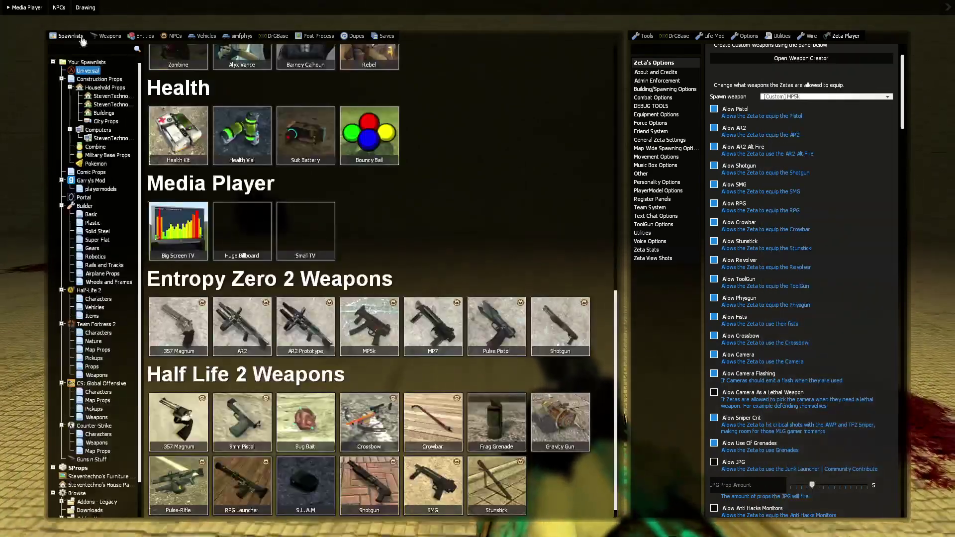
{"action": "scroll", "coordinate": [215, 108], "scroll_direction": "up", "scroll_amount": 5}
{"action": "key", "text": "q"}
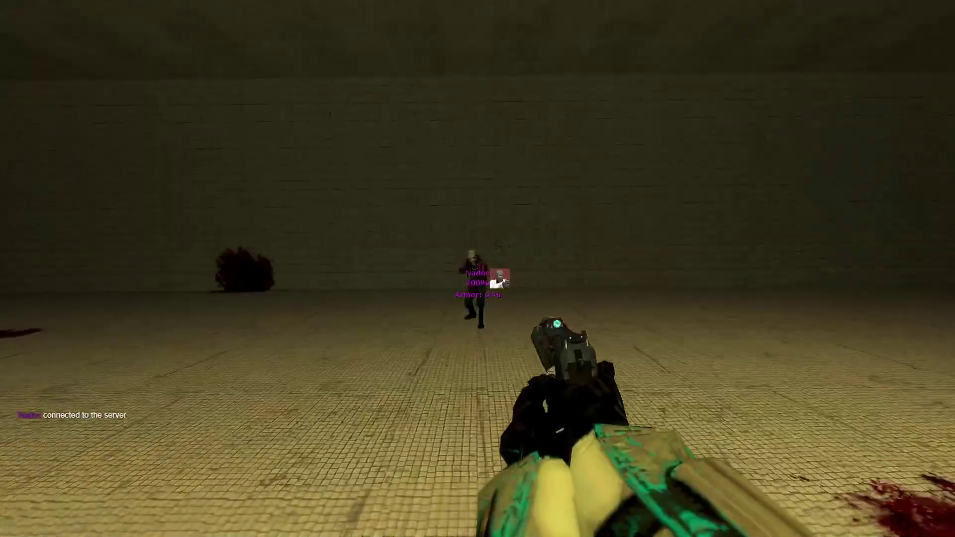
{"action": "key", "text": "s"}
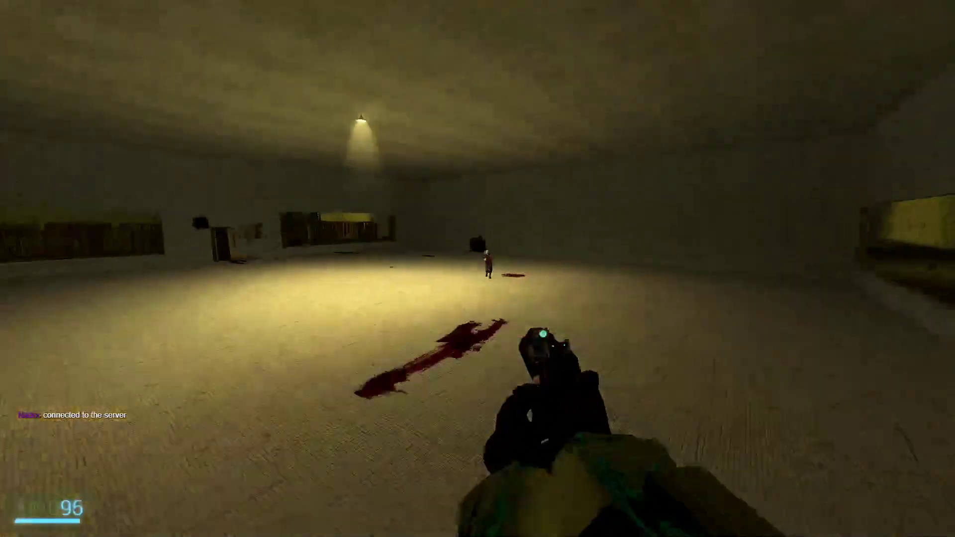
Move away from the previous fight and remove the previously spawned Zeta
{"action": "key", "text": "w"}
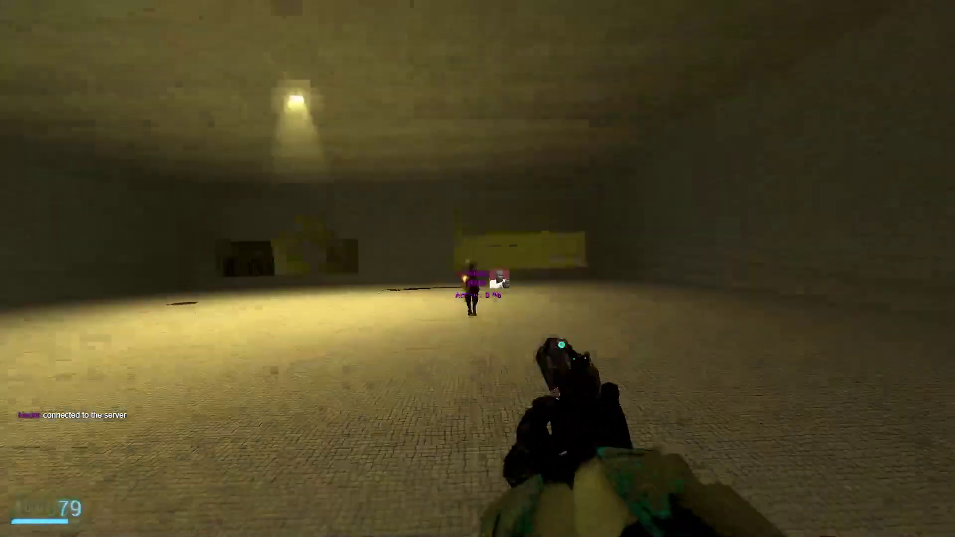
{"action": "key", "text": "s"}
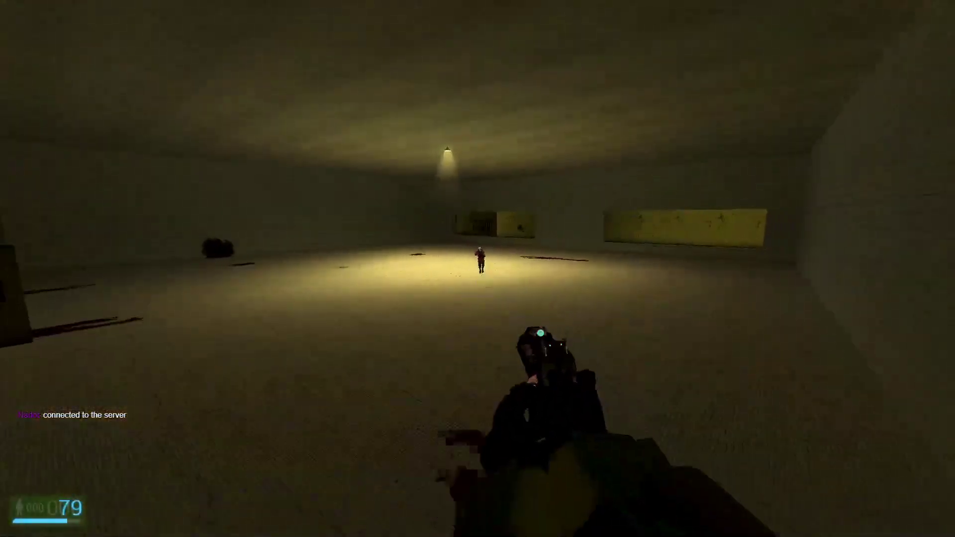
{"action": "key", "text": "w"}
{"action": "key", "text": "z"}
Set the Zeta spawn weapon to [Custom] Heavy's Minigun and spawn a Zeta Player
{"action": "key", "text": "q"}
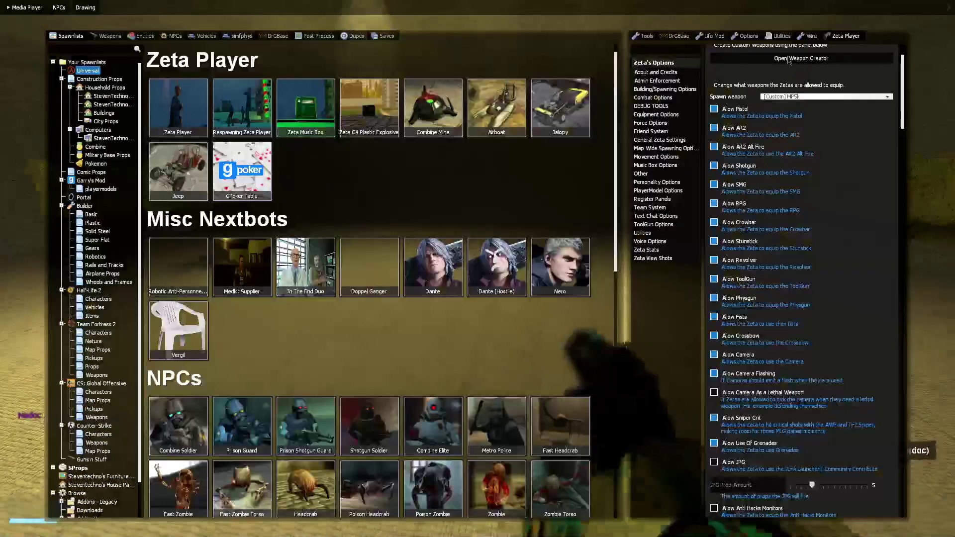
{"action": "left_click", "coordinate": [812, 97]}
{"action": "scroll", "coordinate": [820, 130], "scroll_direction": "down", "scroll_amount": 10}
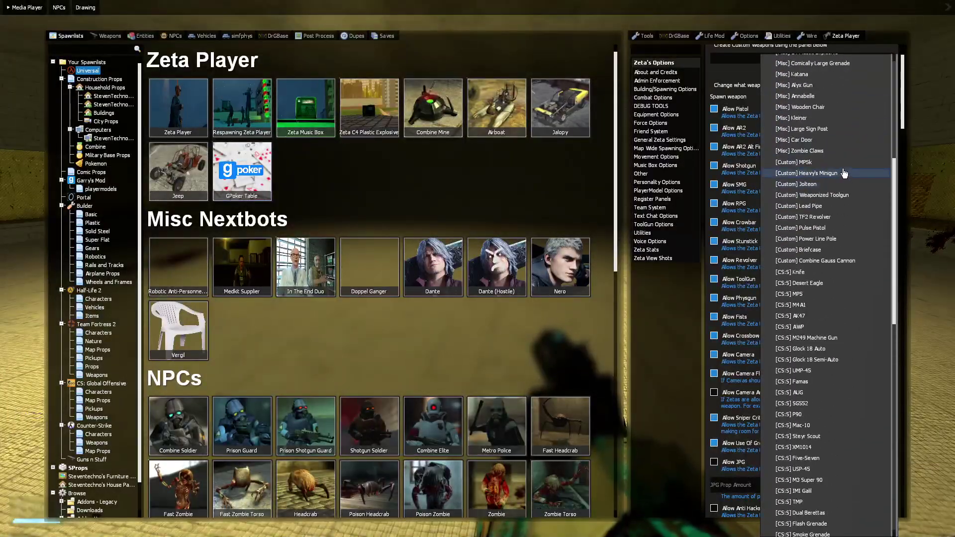
{"action": "left_click", "coordinate": [846, 173]}
{"action": "left_click", "coordinate": [187, 110]}
{"action": "key", "text": "q"}
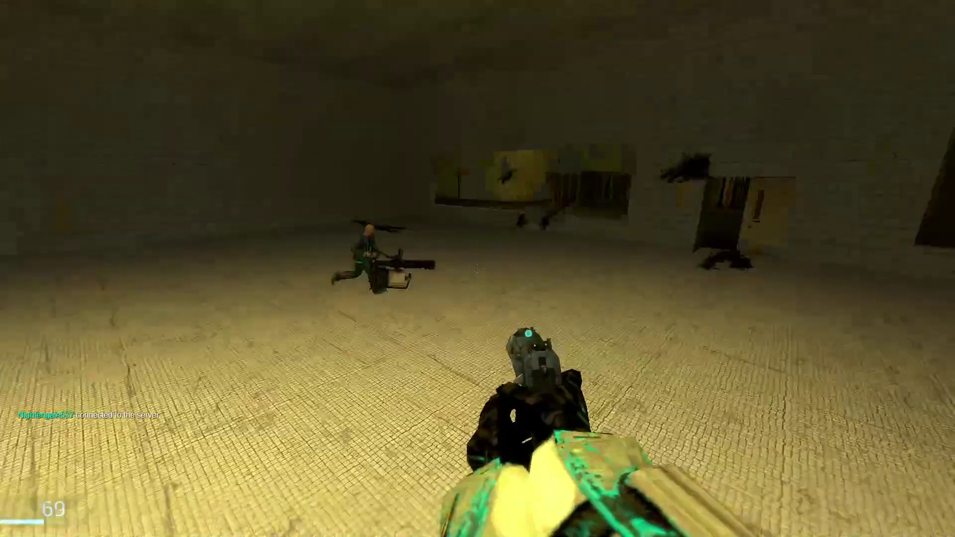
Retreat from the minigun Zeta, respawn at 100 health after dying, and reopen the spawn menu
{"action": "key", "text": "s"}
{"action": "key", "text": "s"}
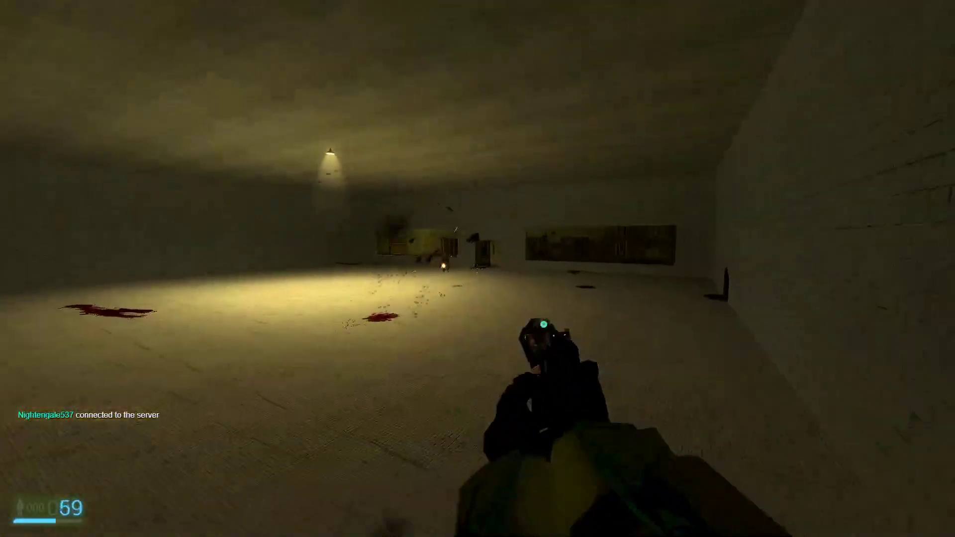
{"action": "key", "text": "a"}
{"action": "key", "text": "s"}
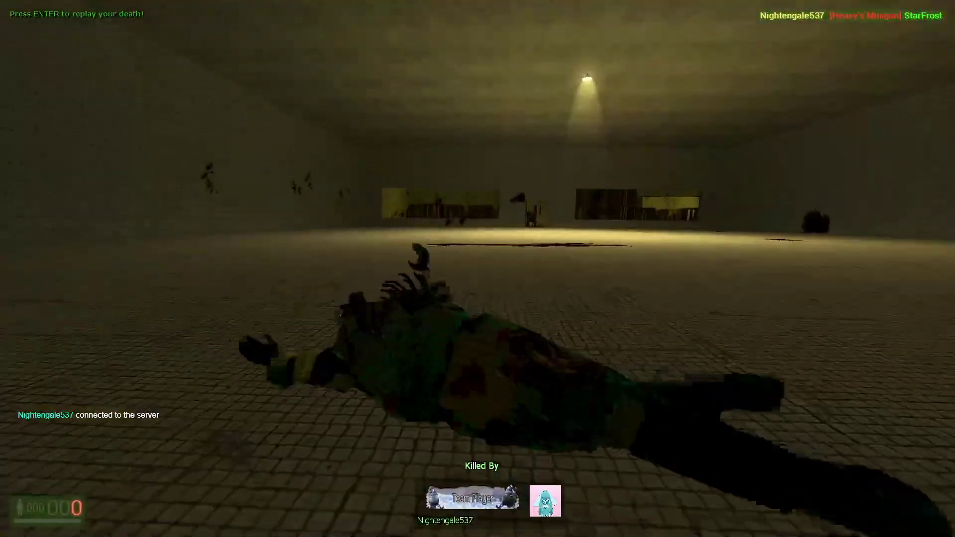
{"action": "key", "text": "space"}
{"action": "key", "text": "w"}
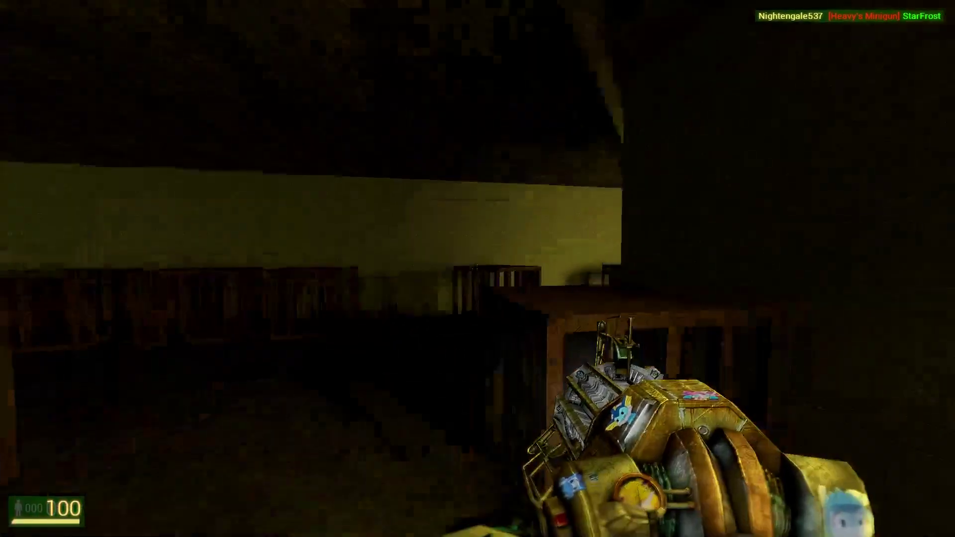
{"action": "key", "text": "q"}
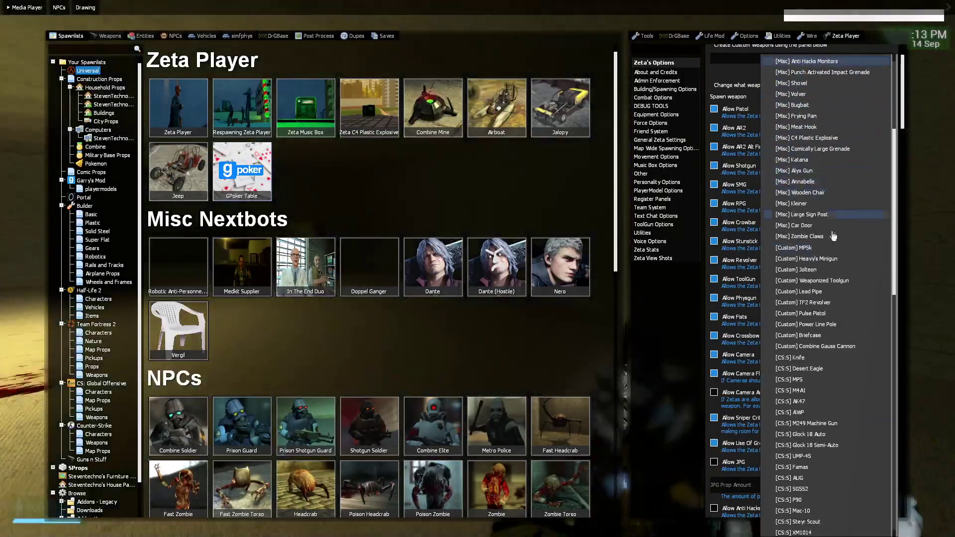
Use the Zeta Player's Creator tool to spawn a new Zeta where aimed
{"action": "key", "text": "q"}
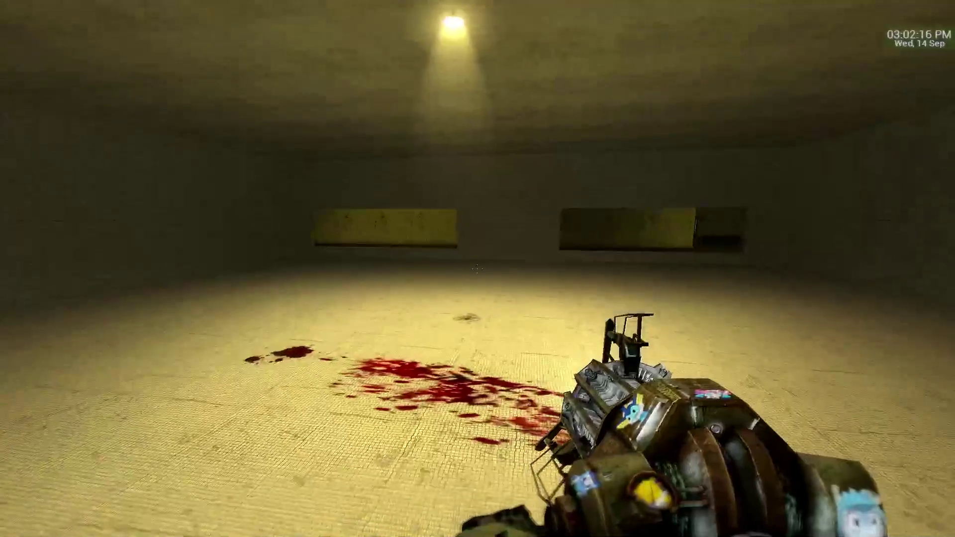
{"action": "key", "text": "q"}
{"action": "right_click", "coordinate": [184, 97]}
{"action": "left_click", "coordinate": [221, 114]}
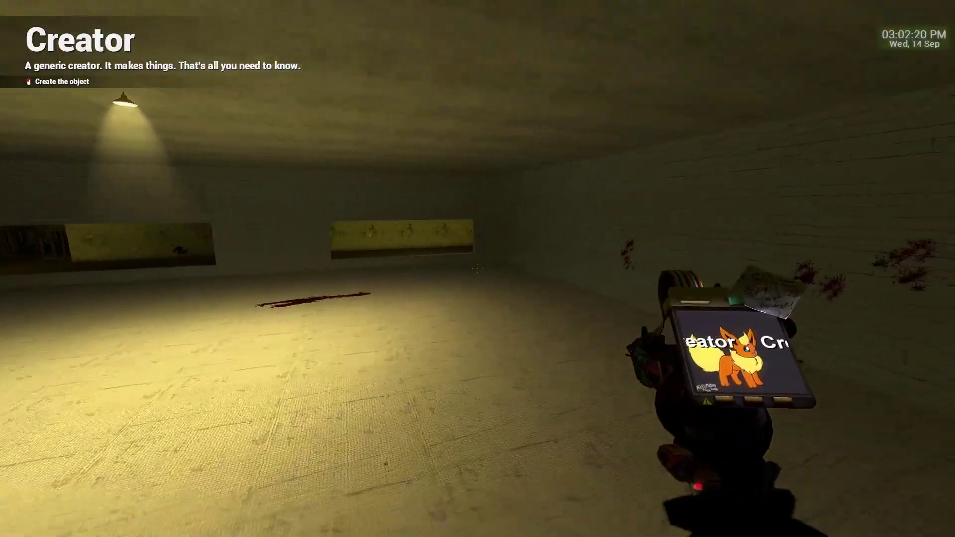
{"action": "left_click", "coordinate": [476, 268]}
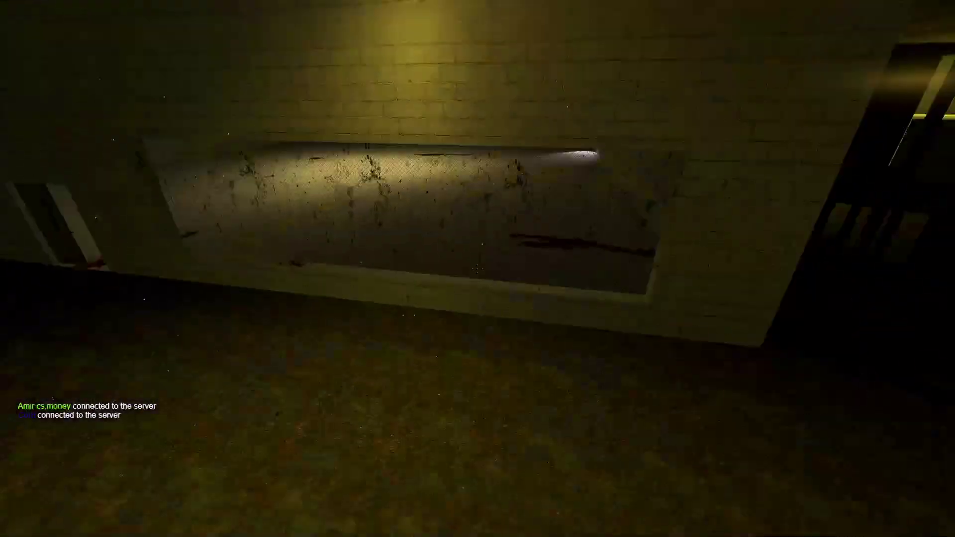
{"action": "key", "text": "1"}
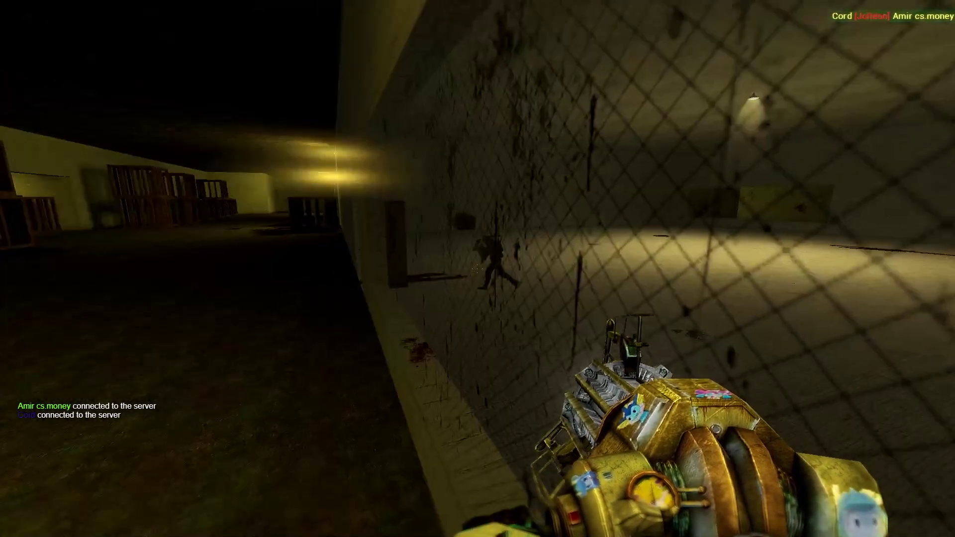
Move around the room past the fenced window, crates and wall light
{"action": "key", "text": "s"}
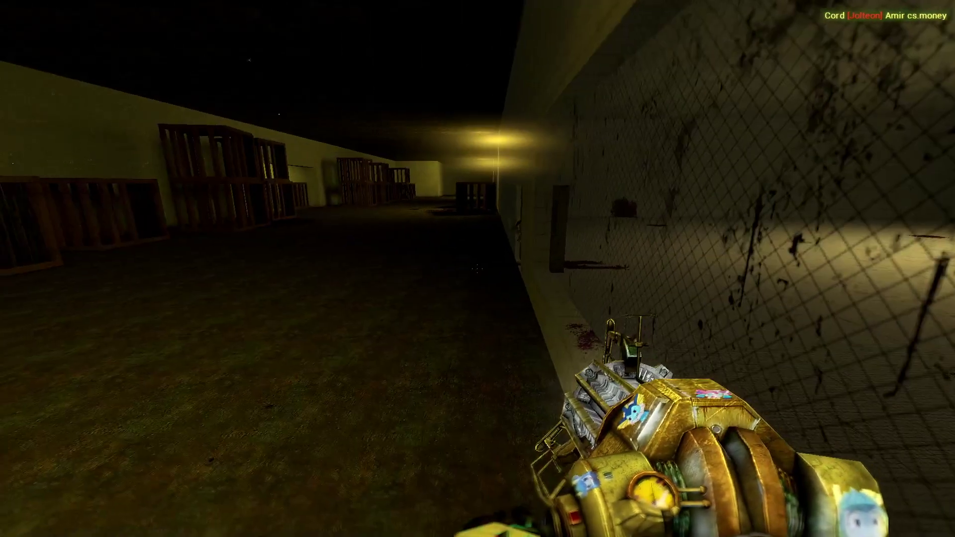
{"action": "key", "text": "d"}
{"action": "key", "text": "w"}
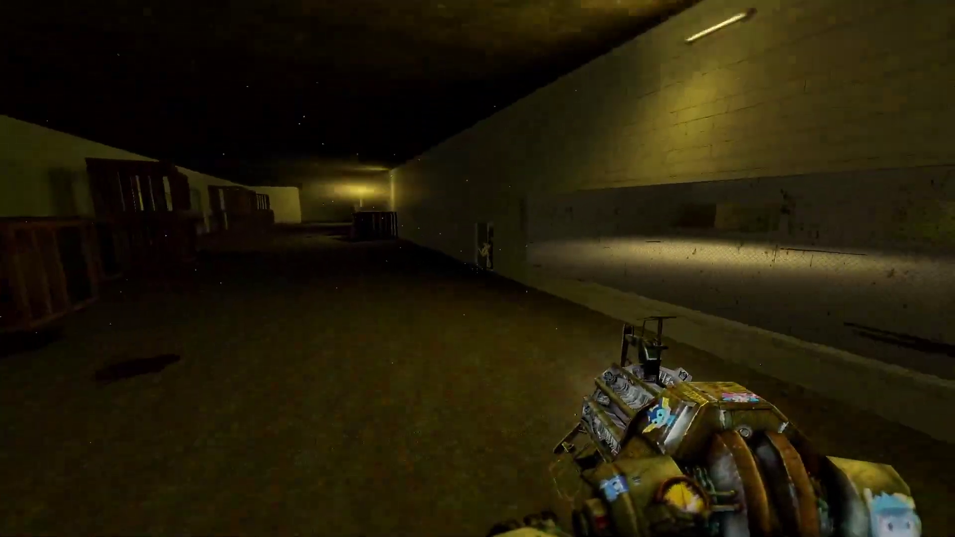
{"action": "key", "text": "s"}
{"action": "key", "text": "w"}
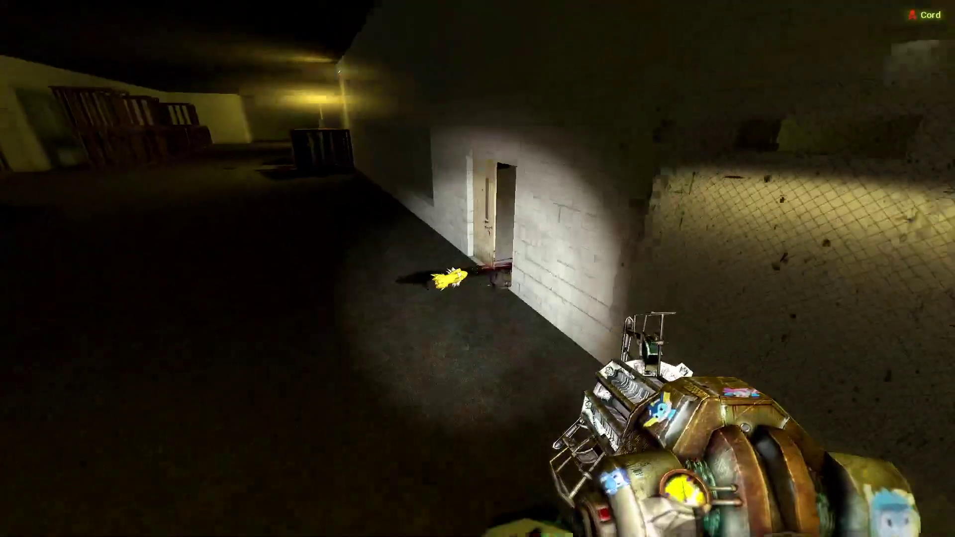
Set the Zeta spawn weapon to [Custom] Weaponized Toolgun
{"action": "key", "text": "q"}
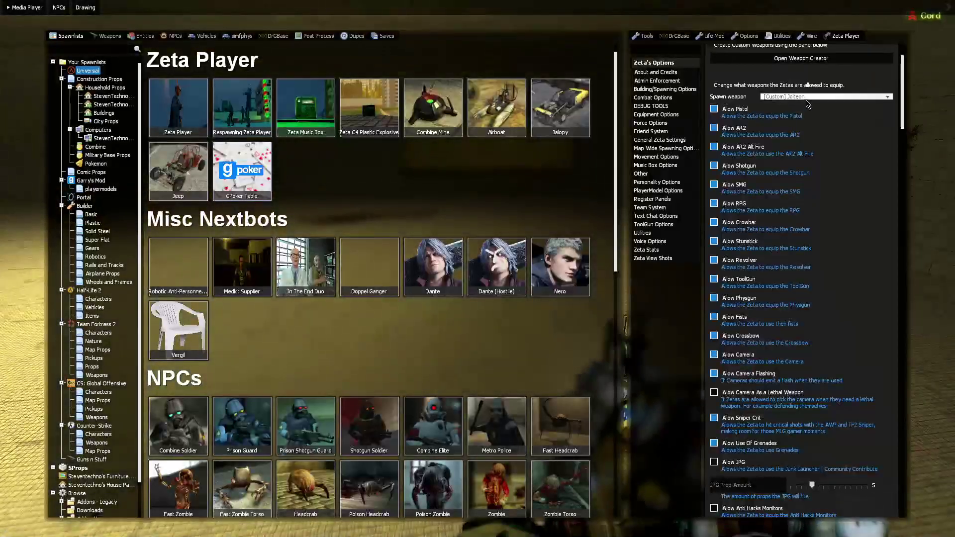
{"action": "left_click", "coordinate": [823, 97]}
{"action": "scroll", "coordinate": [878, 184], "scroll_direction": "down", "scroll_amount": 2}
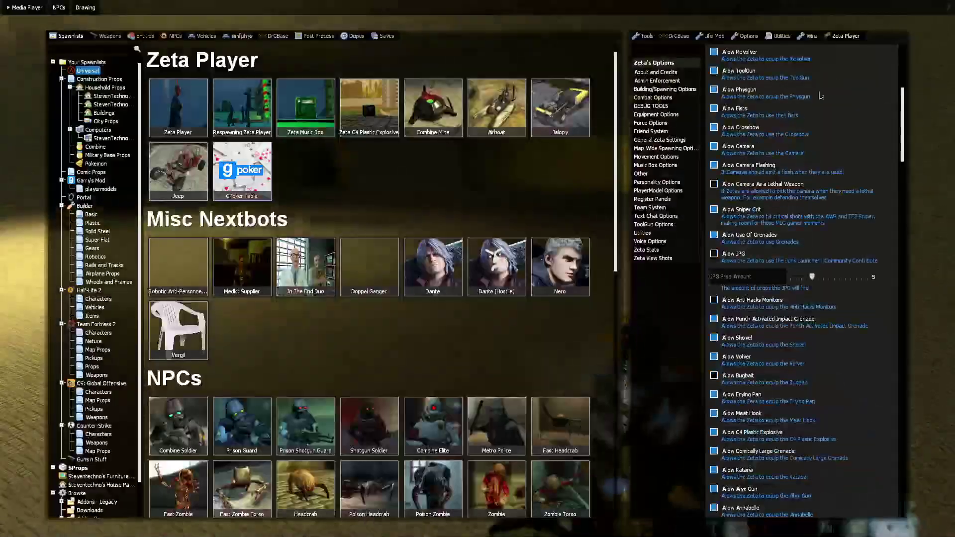
{"action": "scroll", "coordinate": [821, 100], "scroll_direction": "up", "scroll_amount": 5}
{"action": "left_click", "coordinate": [821, 115]}
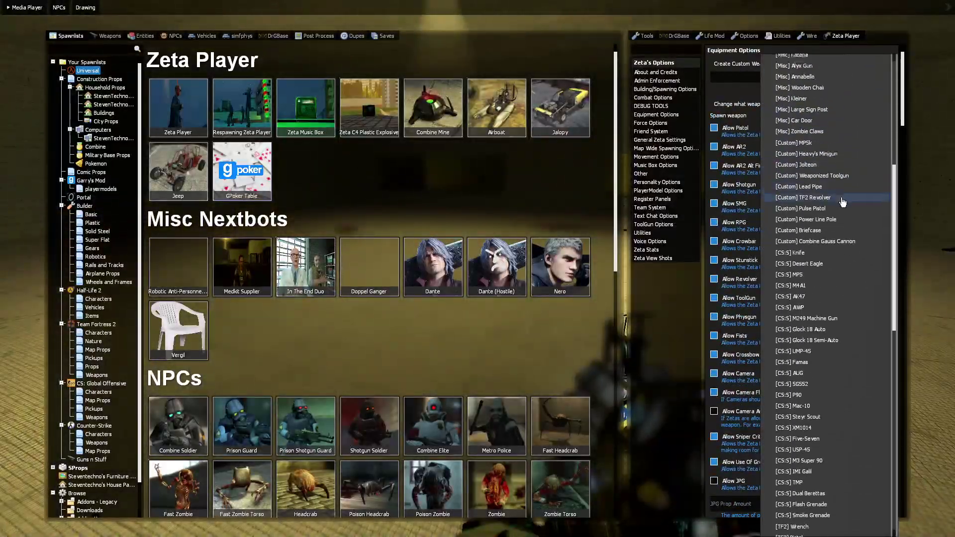
{"action": "left_click", "coordinate": [830, 165]}
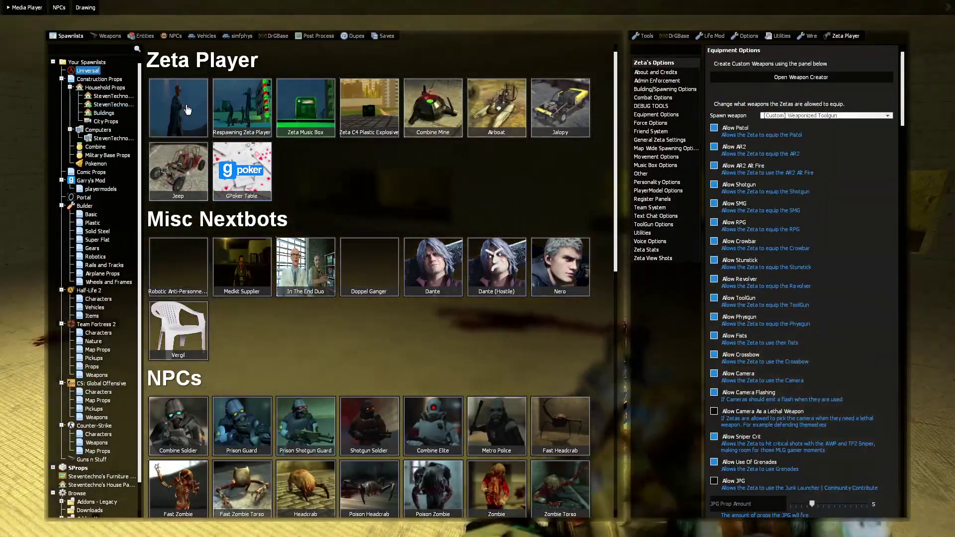
Spawn three test Zetas, undo them with Z, then spawn more and watch them fight
{"action": "triple_click", "coordinate": [188, 109]}
{"action": "key", "text": "q"}
{"action": "left_click", "coordinate": [477, 269]}
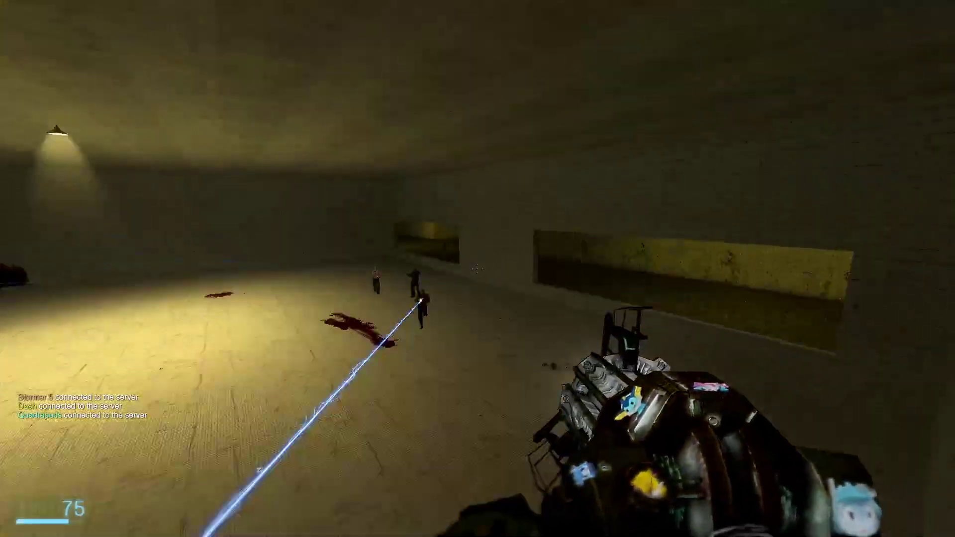
{"action": "key", "text": "z"}
{"action": "key", "text": "z"}
{"action": "key", "text": "z"}
{"action": "key", "text": "q"}
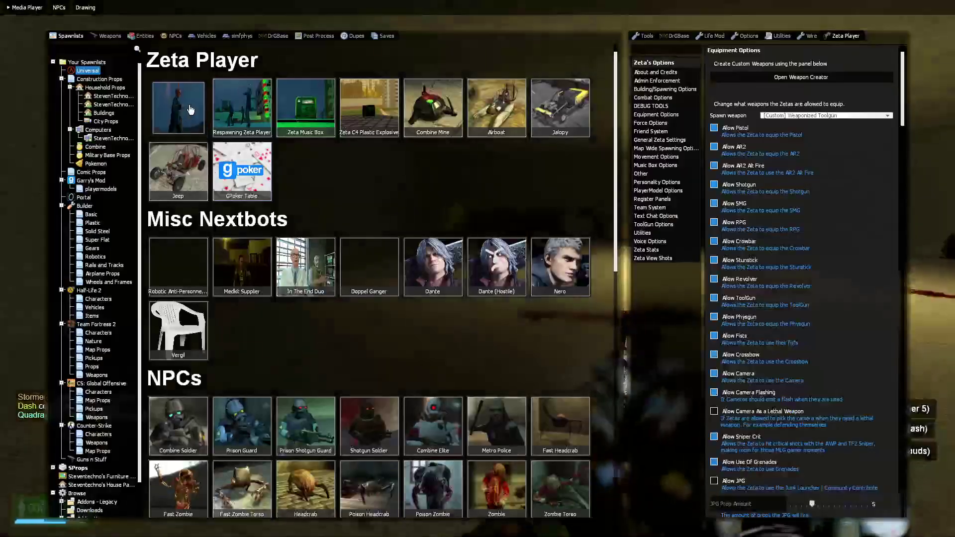
{"action": "left_click", "coordinate": [191, 110]}
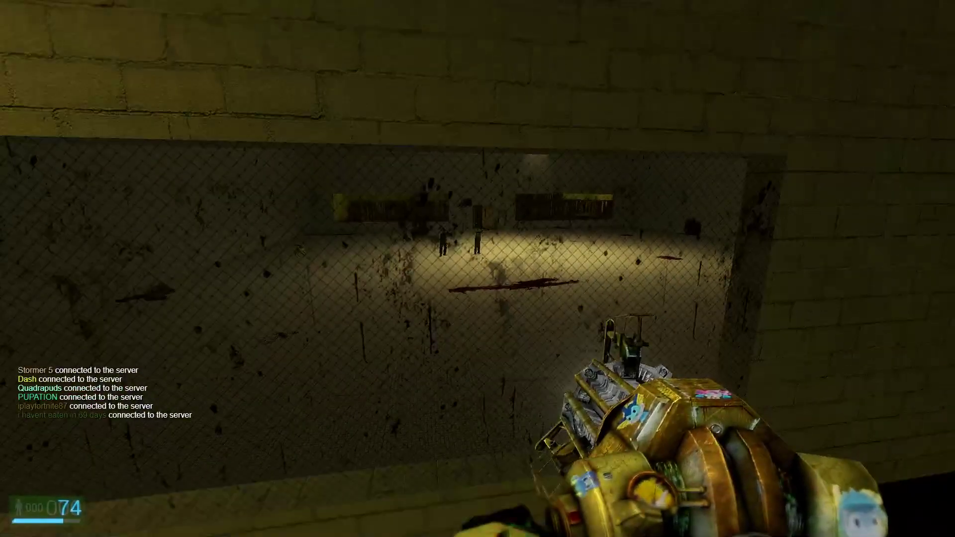
{"action": "key", "text": "w"}
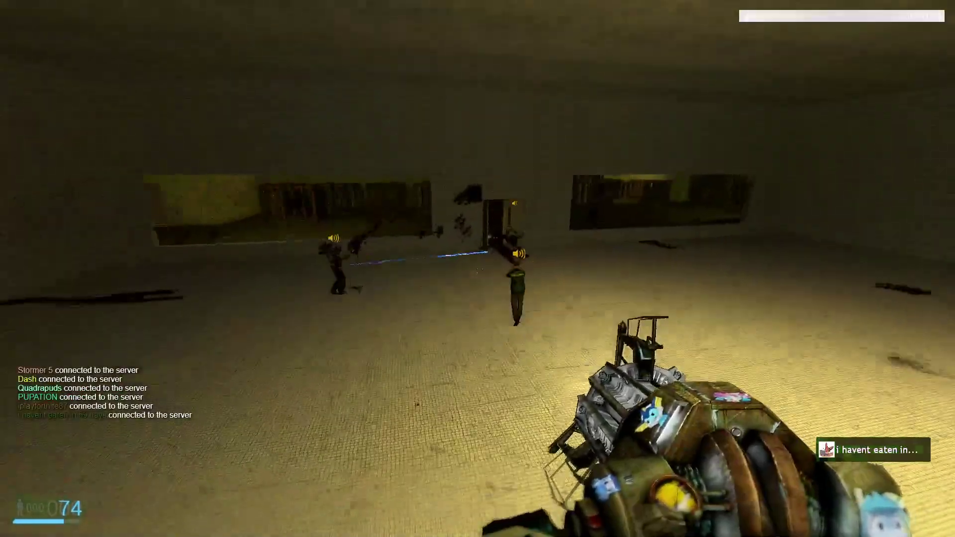
{"action": "key", "text": "s"}
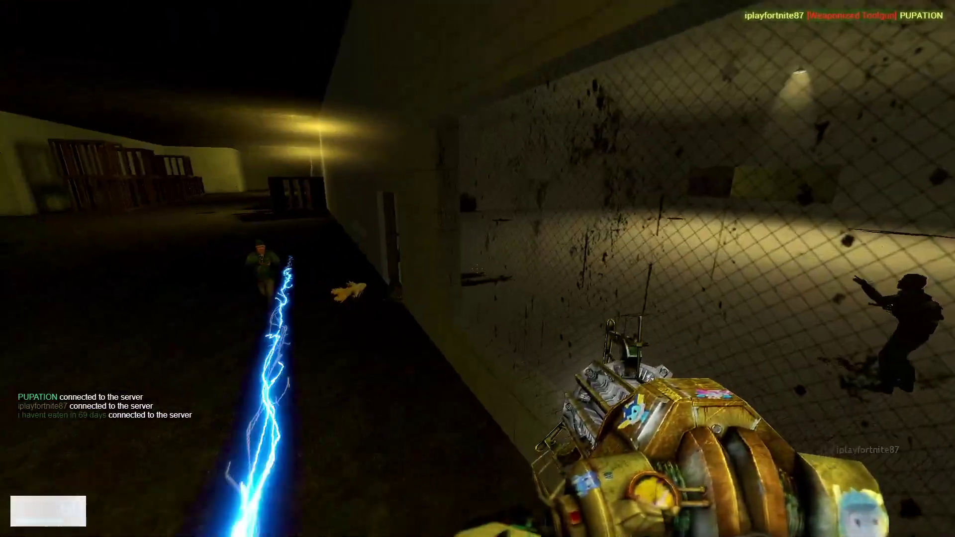
Clear the old Zetas and spawn two new Toolgun-armed Zeta players from the Spawnlists
{"action": "key", "text": "z"}
{"action": "key", "text": "z"}
{"action": "key", "text": "w"}
{"action": "key", "text": "q"}
{"action": "key", "text": "q"}
{"action": "left_click", "coordinate": [173, 36]}
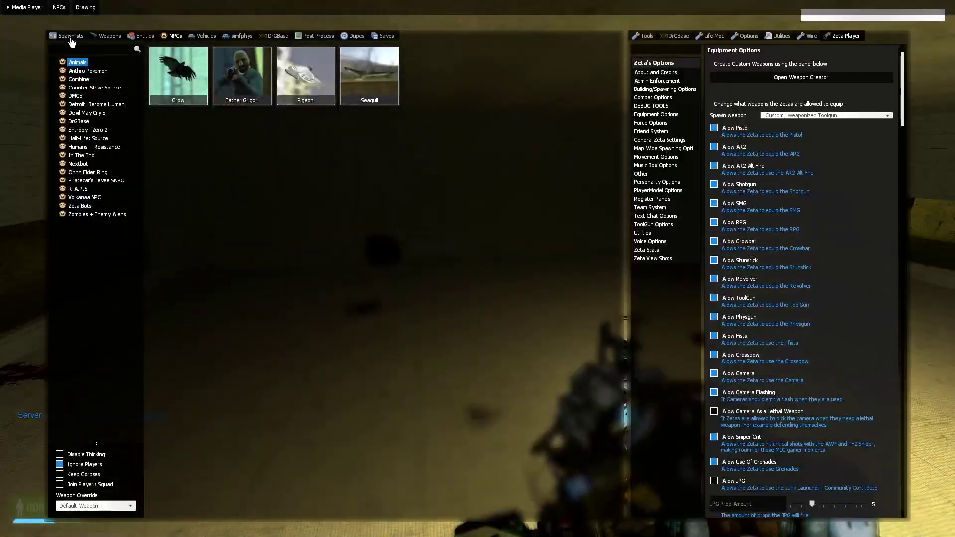
{"action": "left_click", "coordinate": [72, 42]}
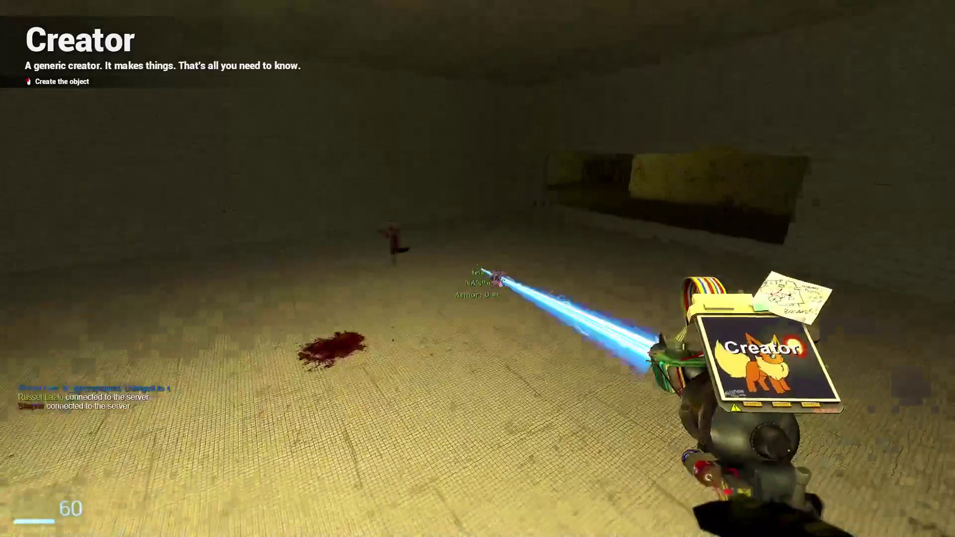
{"action": "left_click", "coordinate": [477, 269]}
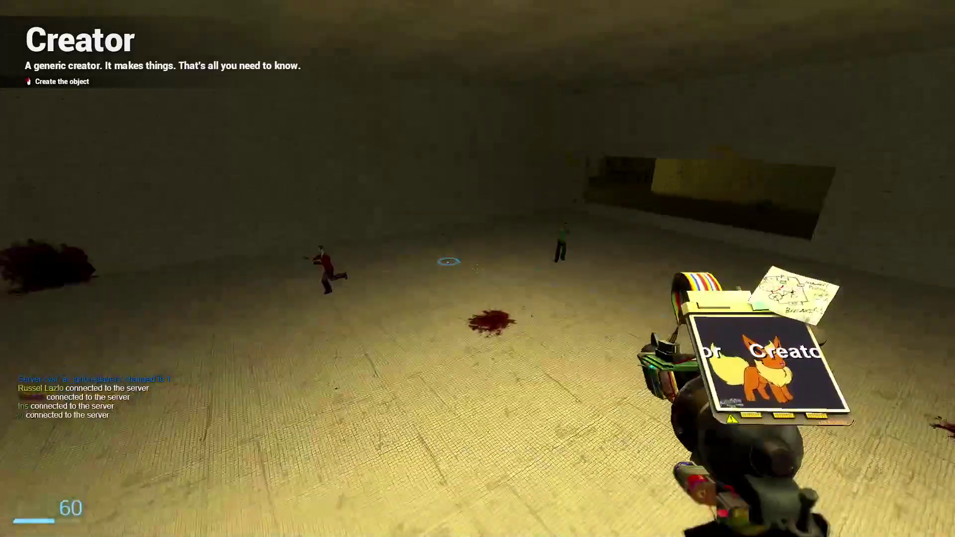
{"action": "left_click", "coordinate": [477, 269]}
Switch to the physgun and walk over to watch the Zetas fight
{"action": "key", "text": "1"}
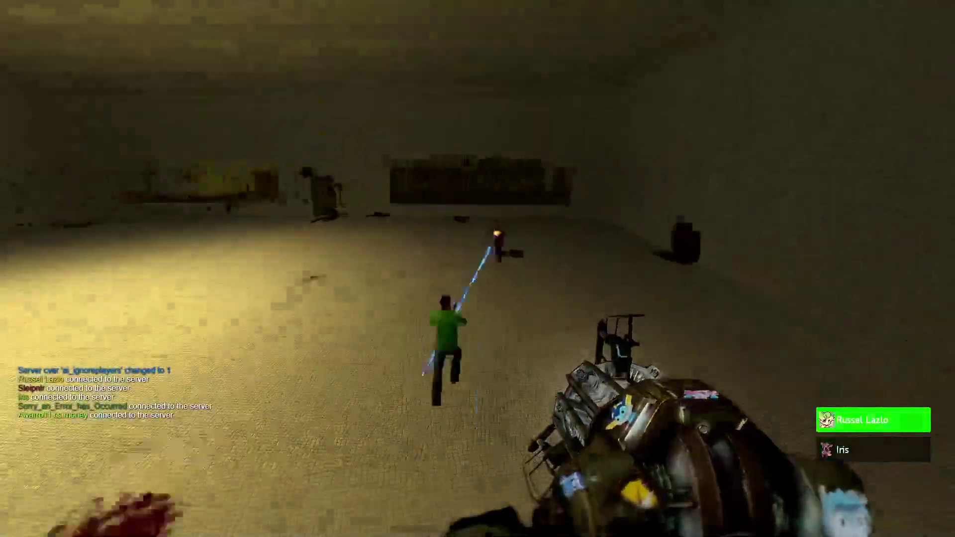
{"action": "key", "text": "w"}
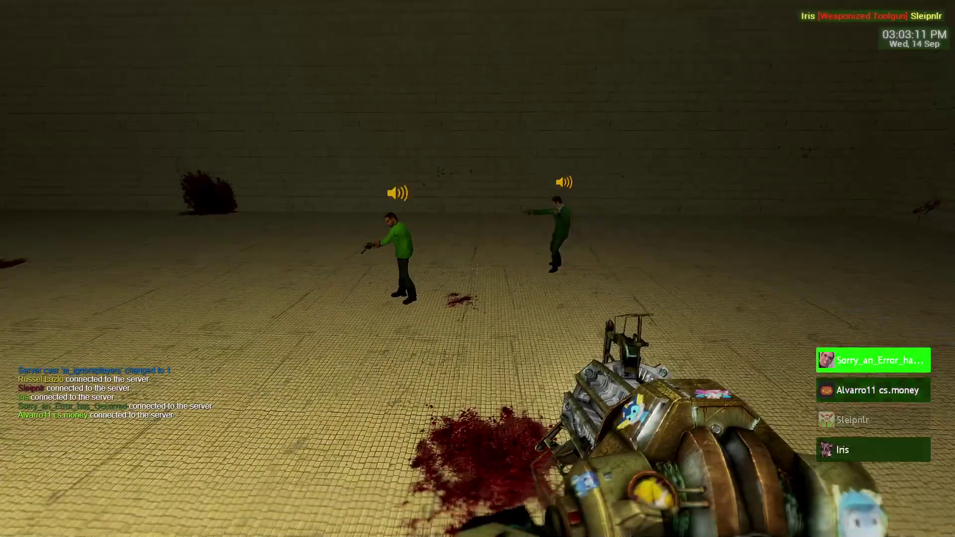
{"action": "key", "text": "w"}
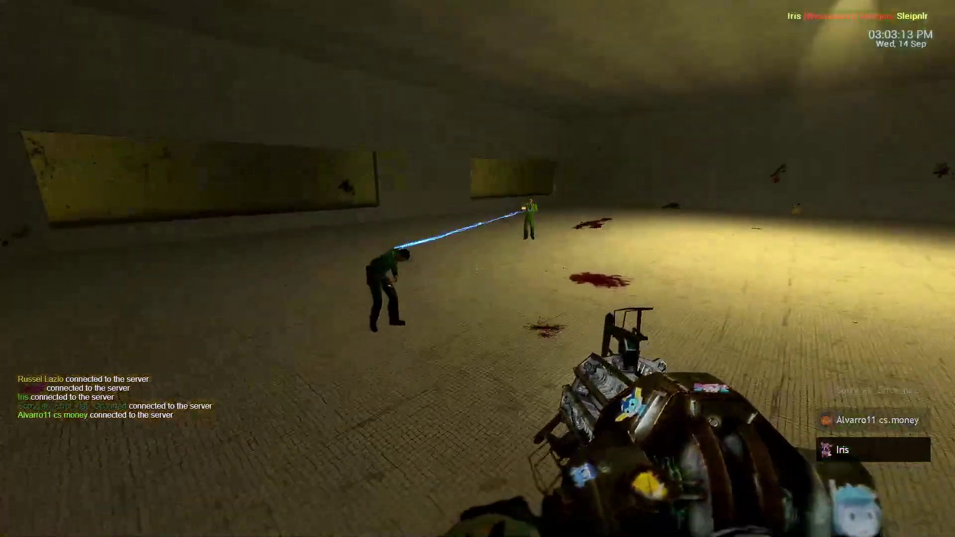
{"action": "key", "text": "w"}
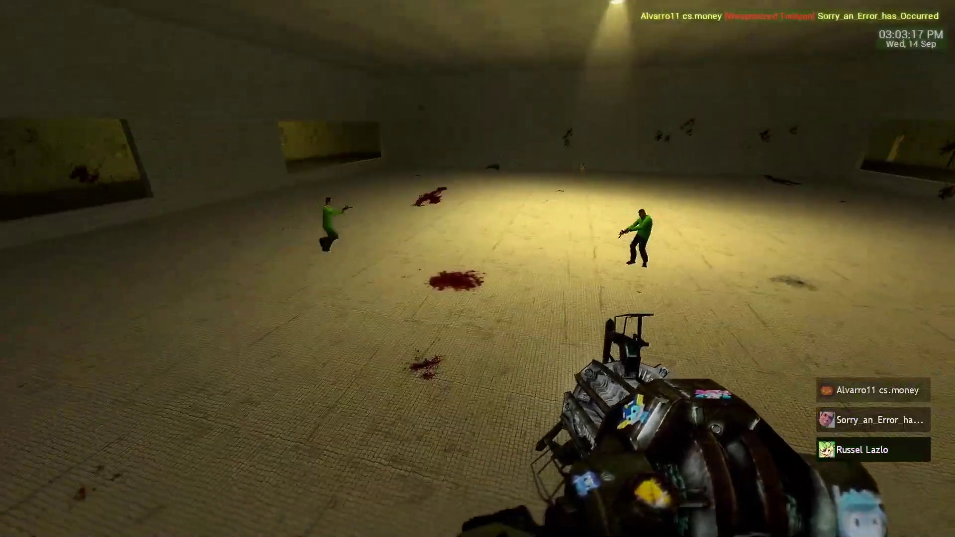
{"action": "key", "text": "w"}
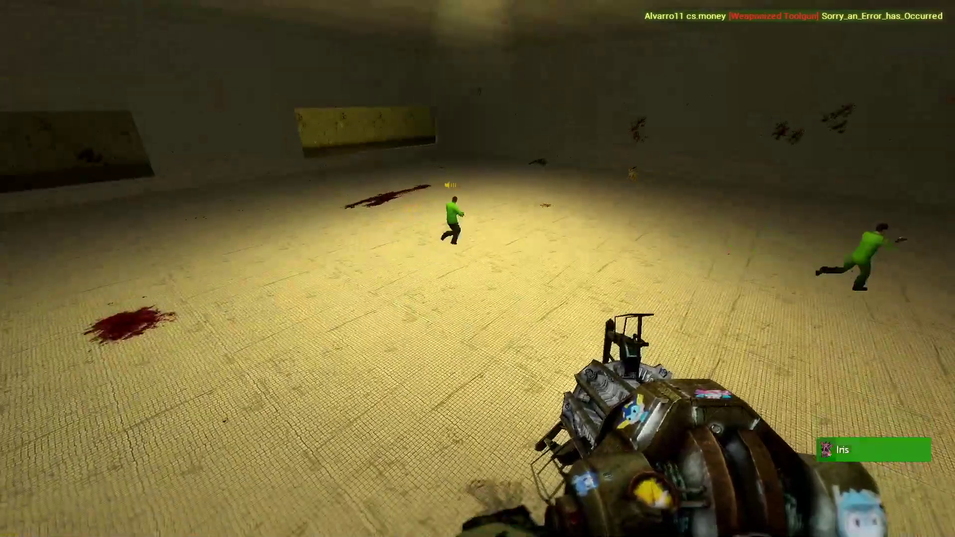
Set the Zeta spawn weapon to [Custom] Lead Pipe
{"action": "key", "text": "c"}
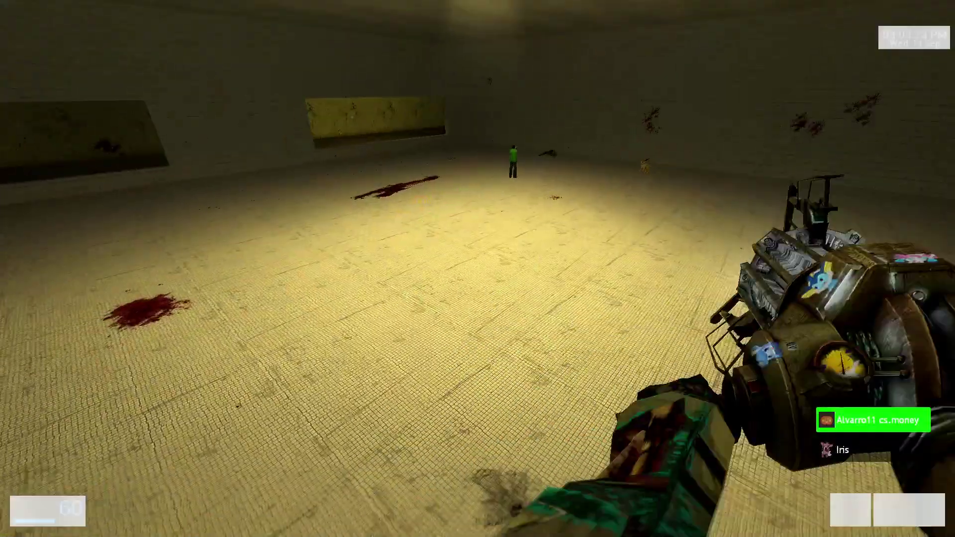
{"action": "key", "text": "q"}
{"action": "left_click", "coordinate": [825, 115]}
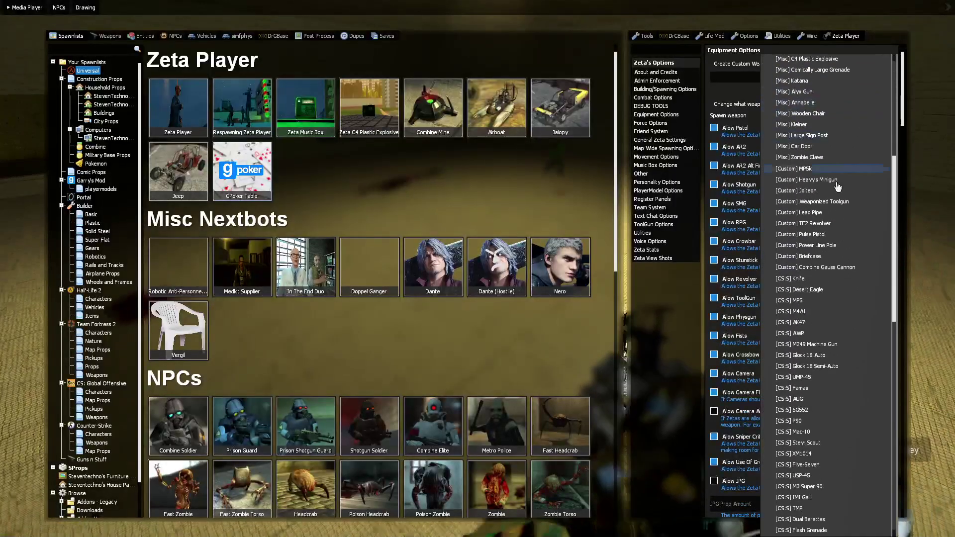
{"action": "left_click", "coordinate": [839, 212]}
Undo the old Zetas, load Zeta Player into the Creator and spawn two
{"action": "key", "text": "z"}
{"action": "key", "text": "z"}
{"action": "key", "text": "z"}
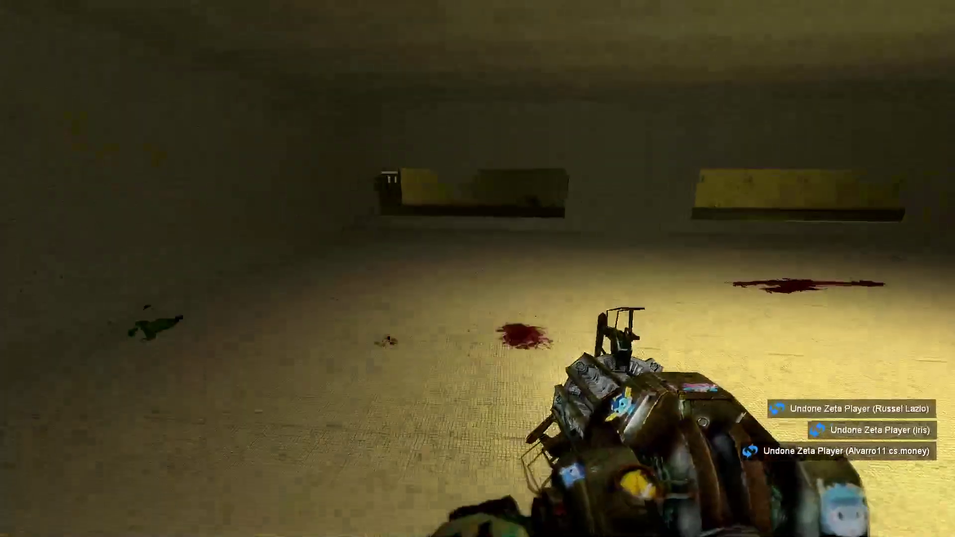
{"action": "key", "text": "q"}
{"action": "middle_click", "coordinate": [182, 108]}
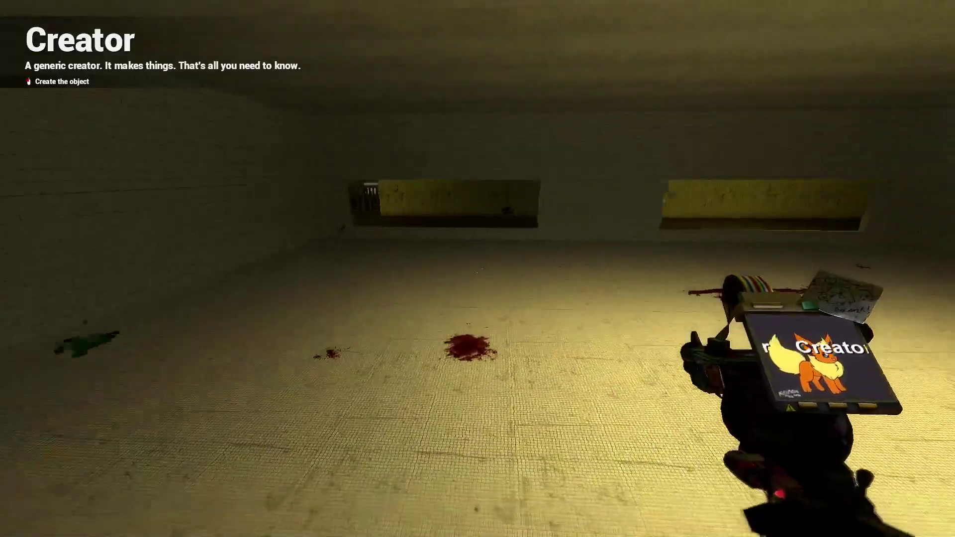
{"action": "left_click", "coordinate": [478, 268]}
{"action": "left_click", "coordinate": [478, 268]}
{"action": "key", "text": "1"}
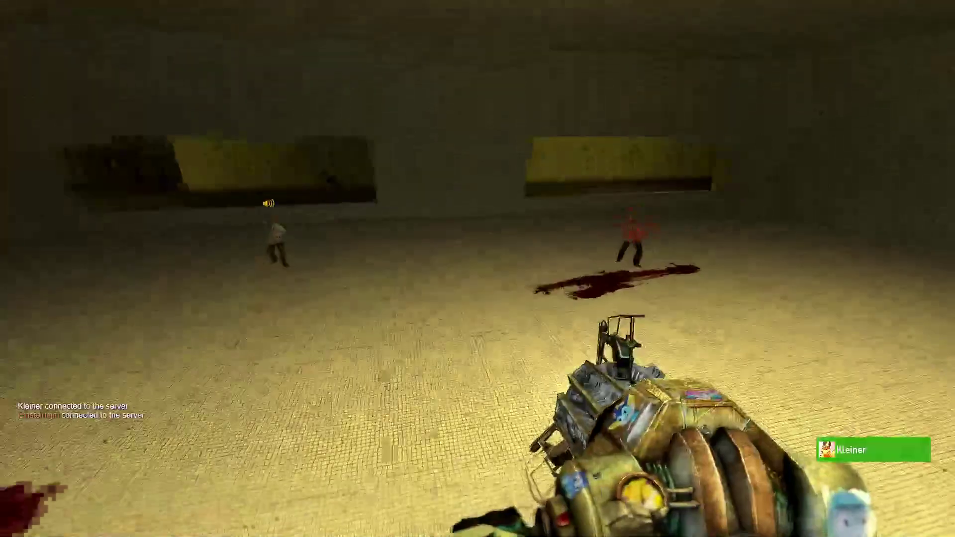
Move around the room to follow the Lead Pipe Zetas fighting
{"action": "key", "text": "d"}
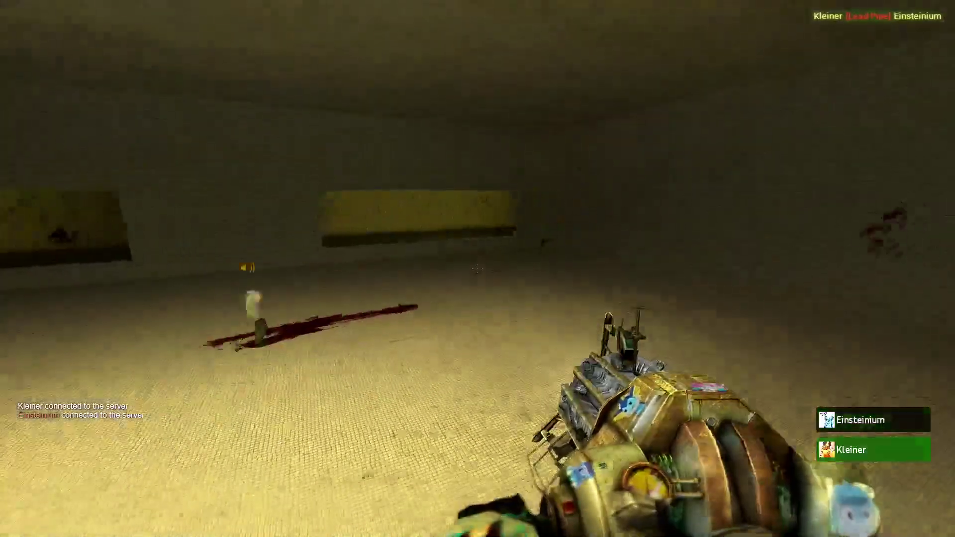
{"action": "key", "text": "s"}
{"action": "key", "text": "6"}
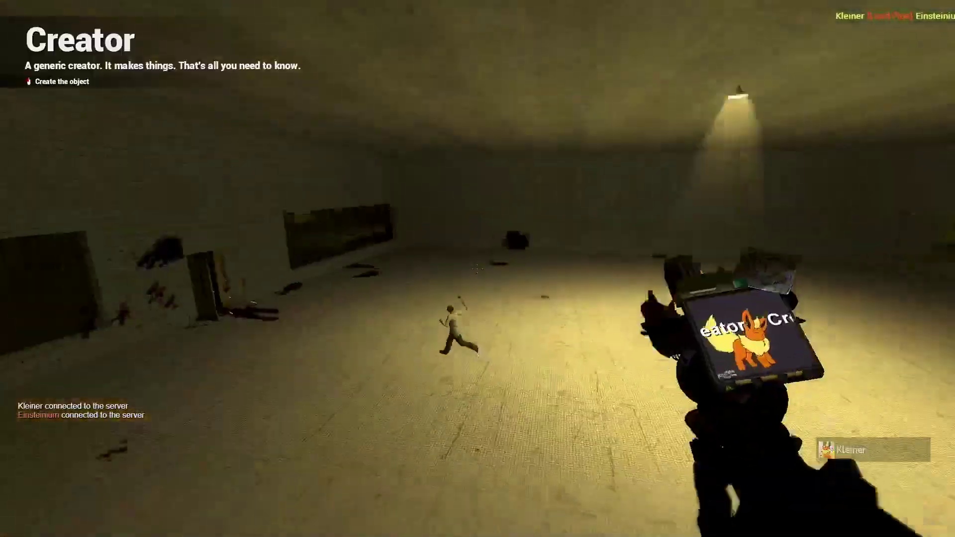
{"action": "key", "text": "1"}
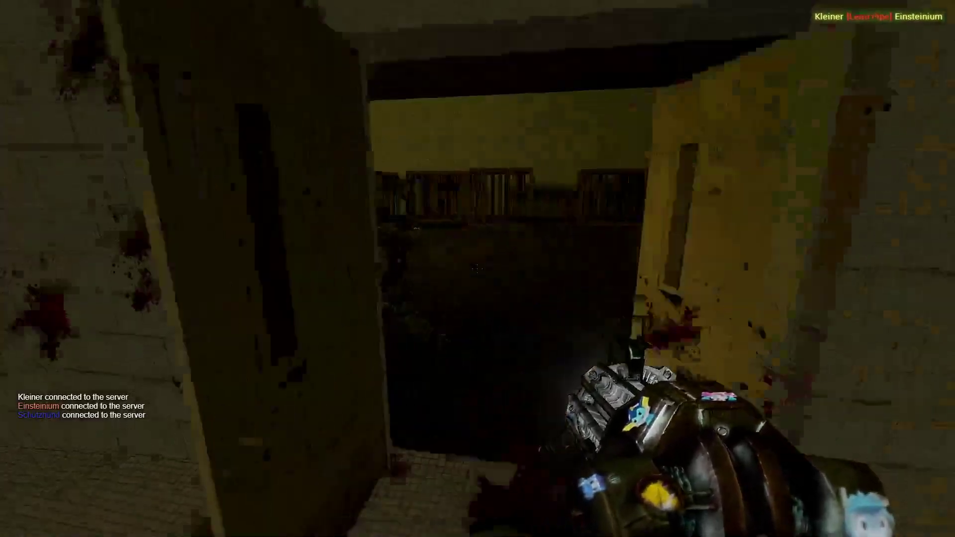
Spawn one more Zeta, then walk into the dark hall to watch
{"action": "key", "text": "6"}
{"action": "left_click", "coordinate": [478, 269]}
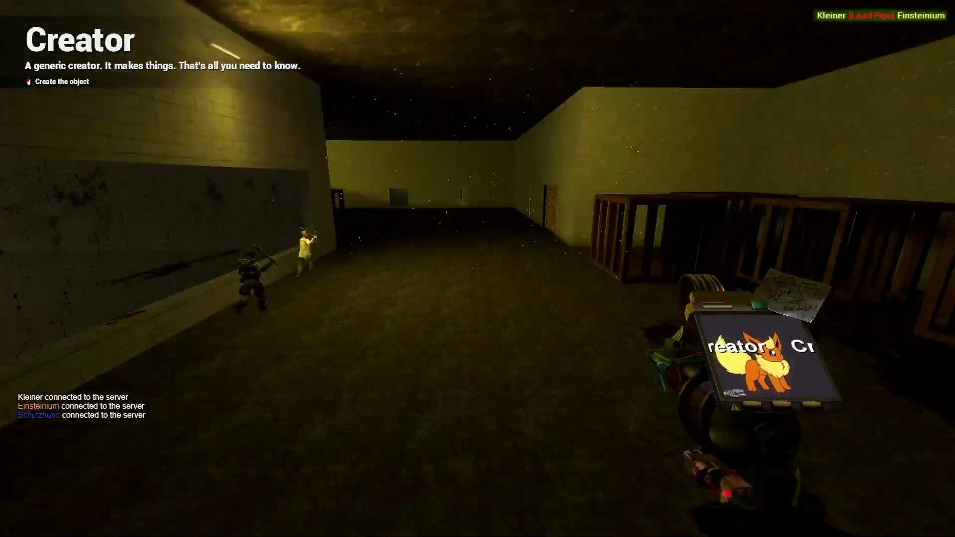
{"action": "key", "text": "1"}
{"action": "key", "text": "w"}
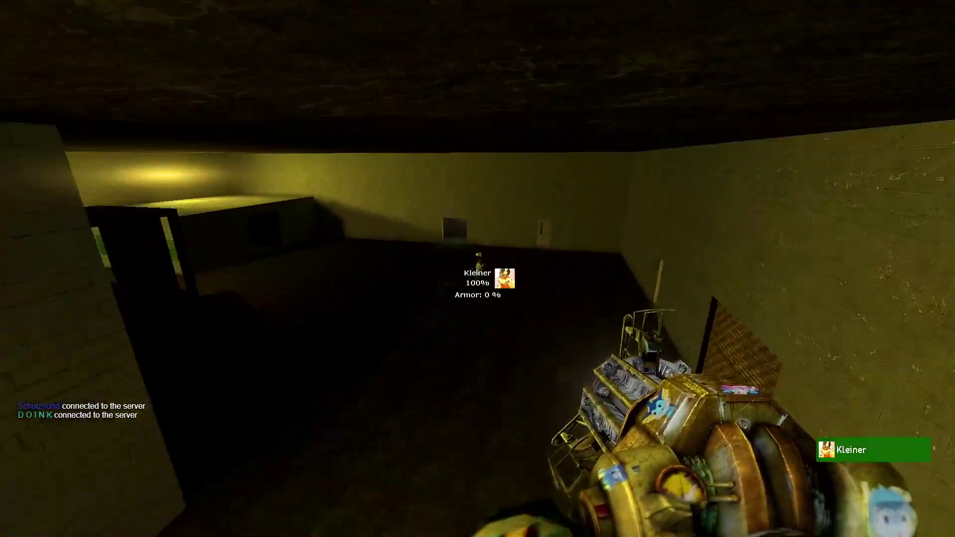
{"action": "key", "text": "w"}
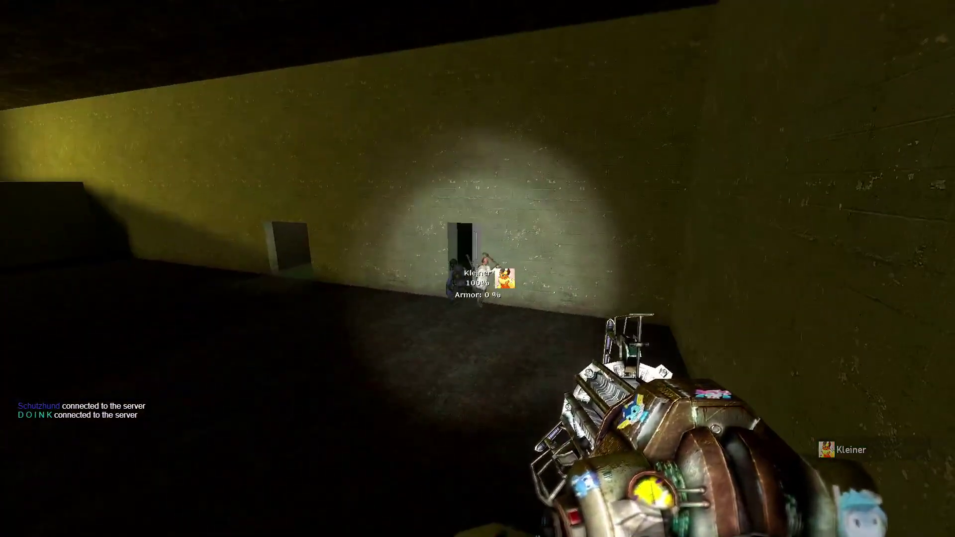
Remove the Lead Pipe Zetas and set the Zeta spawn weapon to TF2 Revolver
{"action": "key", "text": "s"}
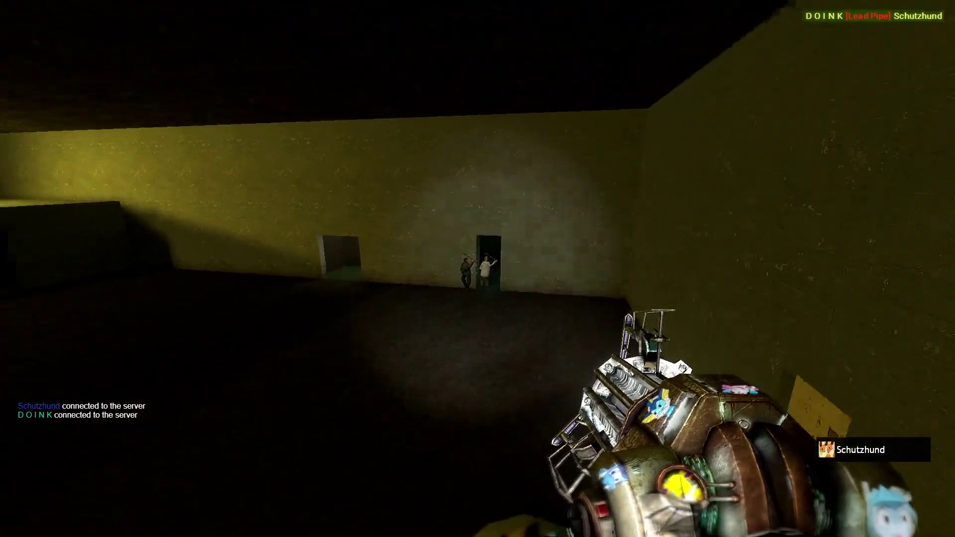
{"action": "key", "text": "6"}
{"action": "key", "text": "z"}
{"action": "key", "text": "z"}
{"action": "key", "text": "q"}
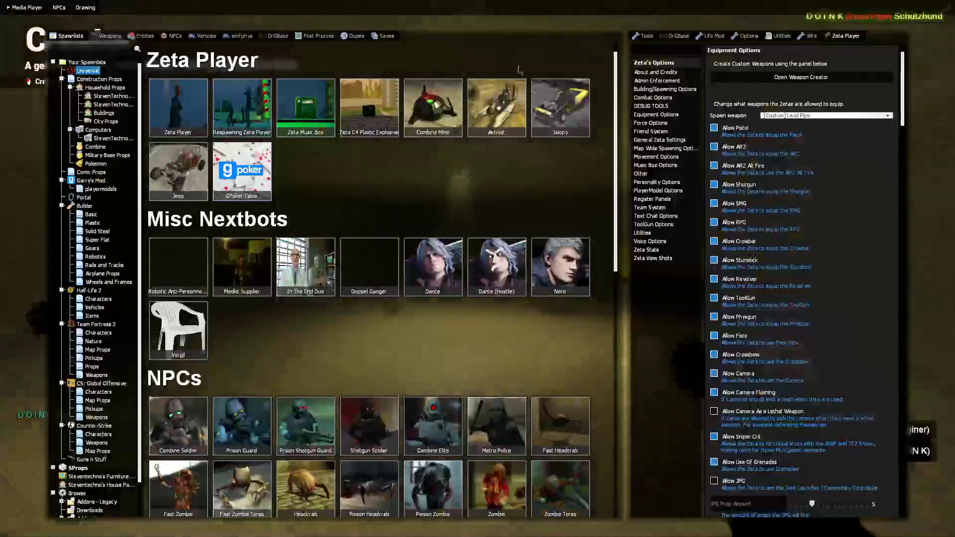
{"action": "left_click", "coordinate": [807, 116]}
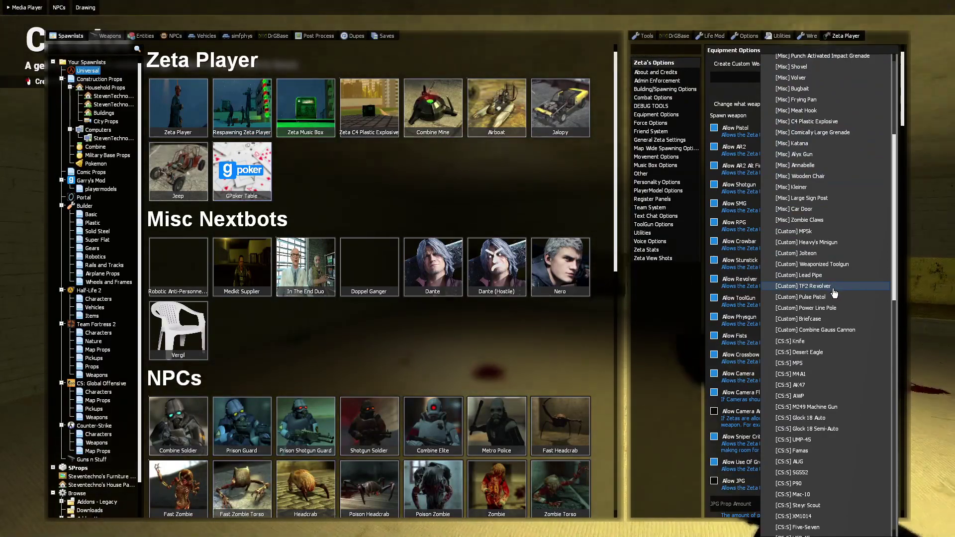
{"action": "left_click", "coordinate": [834, 290]}
{"action": "key", "text": "q"}
Spawn two Revolver-armed Zetas and walk across the room toward them
{"action": "left_click", "coordinate": [477, 269]}
{"action": "left_click", "coordinate": [477, 269]}
{"action": "key", "text": "1"}
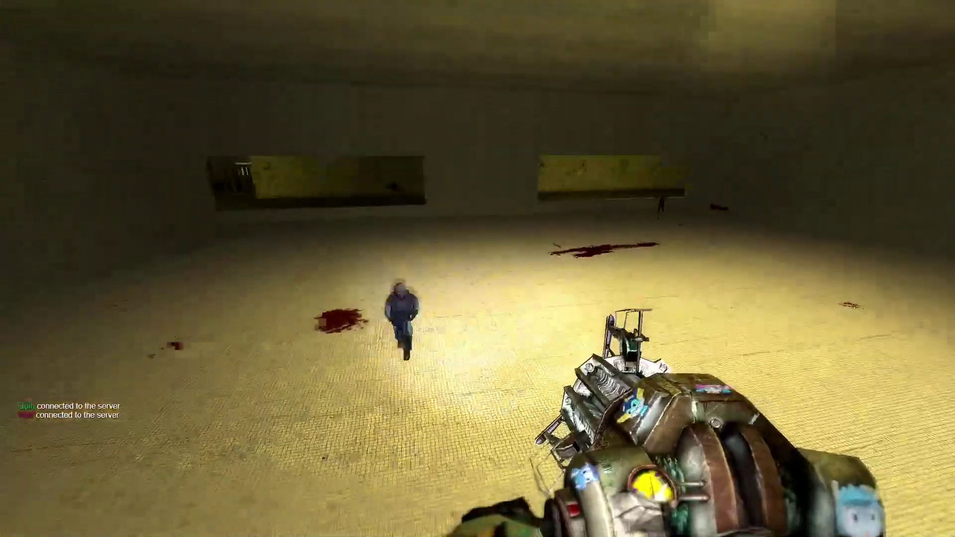
{"action": "key", "text": "w"}
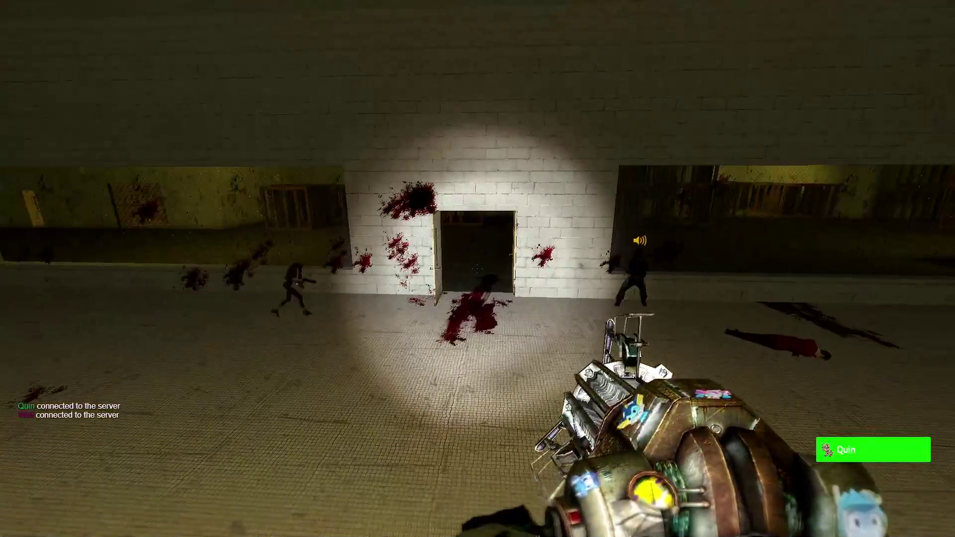
Set the Zeta spawn weapon to Power Line Pole in the Equipment Options
{"action": "key", "text": "6"}
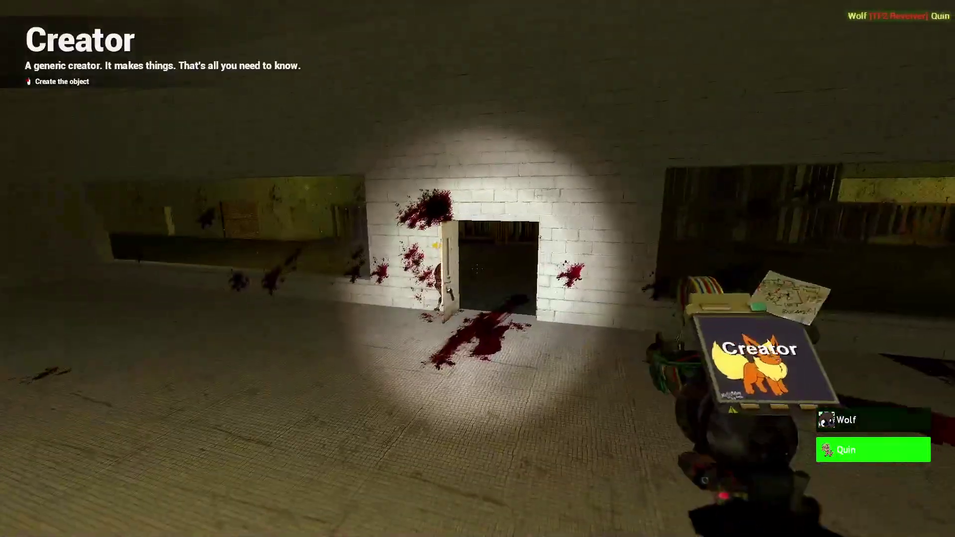
{"action": "key", "text": "q"}
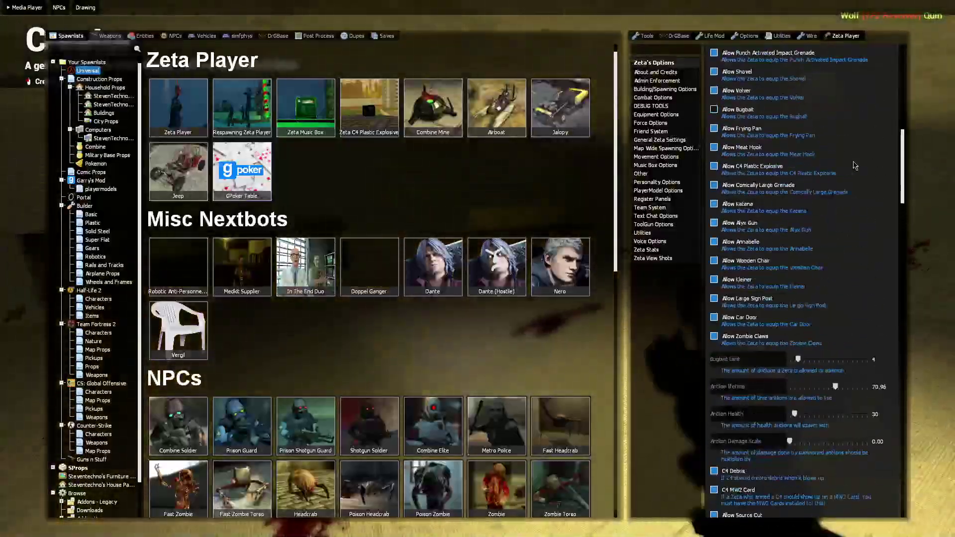
{"action": "scroll", "coordinate": [806, 348], "scroll_direction": "up", "scroll_amount": 10}
{"action": "left_click", "coordinate": [820, 115]}
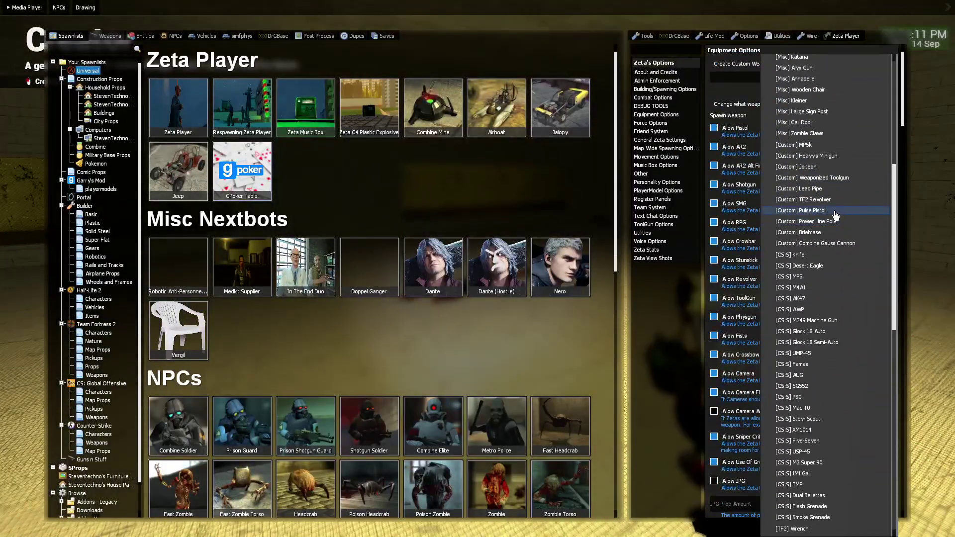
{"action": "left_click", "coordinate": [840, 225]}
Watch the Power Line Pole Zetas fight, then undo the spawned Zetas
{"action": "key", "text": "w"}
{"action": "key", "text": "1"}
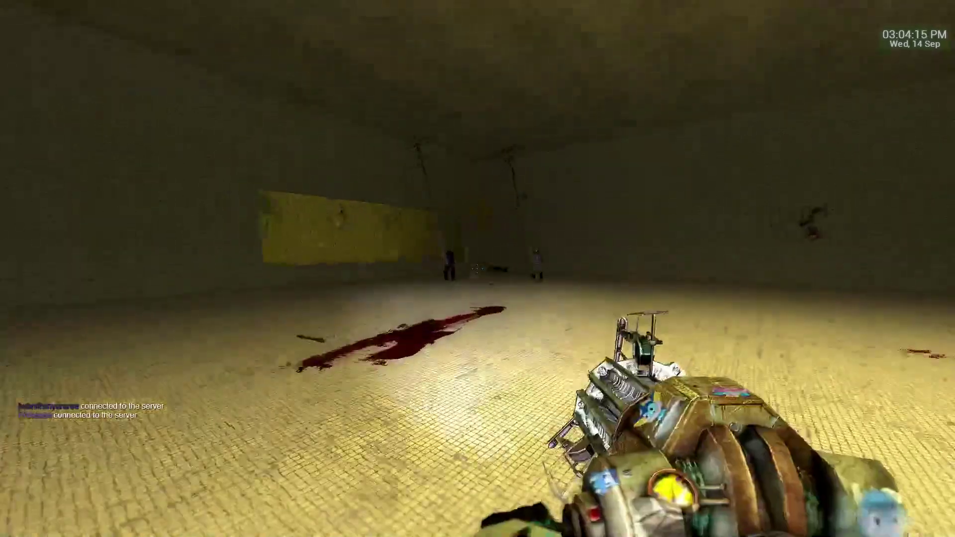
{"action": "key", "text": "w"}
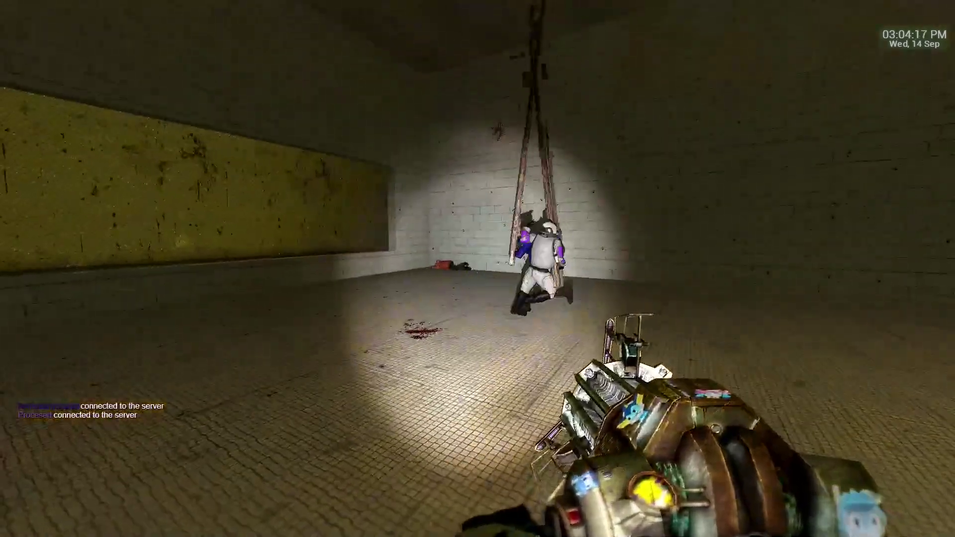
{"action": "key", "text": "d"}
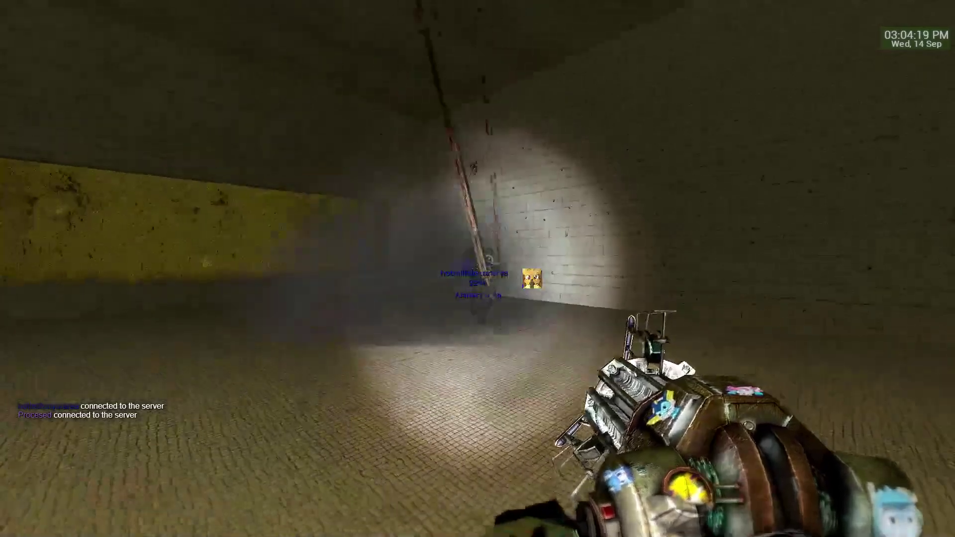
{"action": "key", "text": "6"}
{"action": "key", "text": "z"}
{"action": "key", "text": "1"}
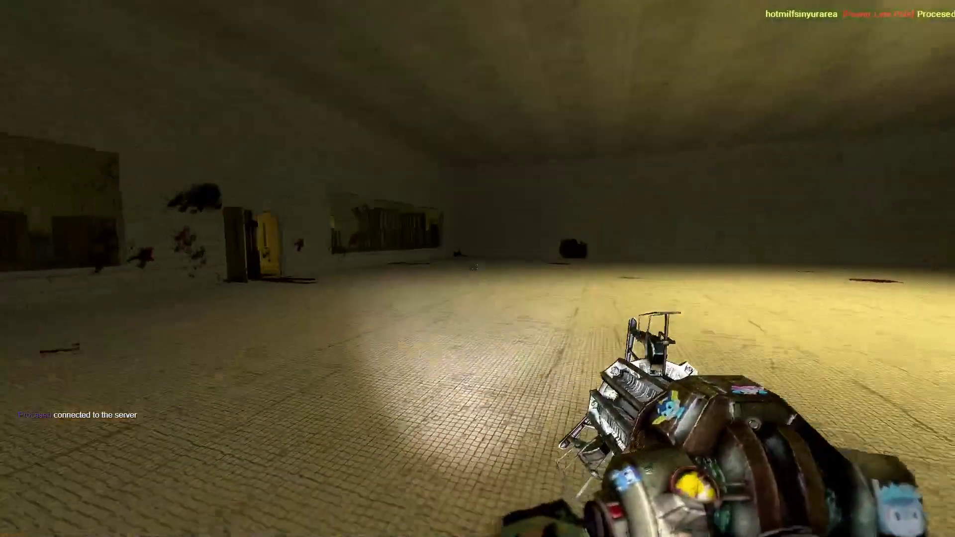
Set the spawn weapon to [Custom] Briefcase and spawn a Briefcase Zeta
{"action": "key", "text": "q"}
{"action": "left_click", "coordinate": [832, 115]}
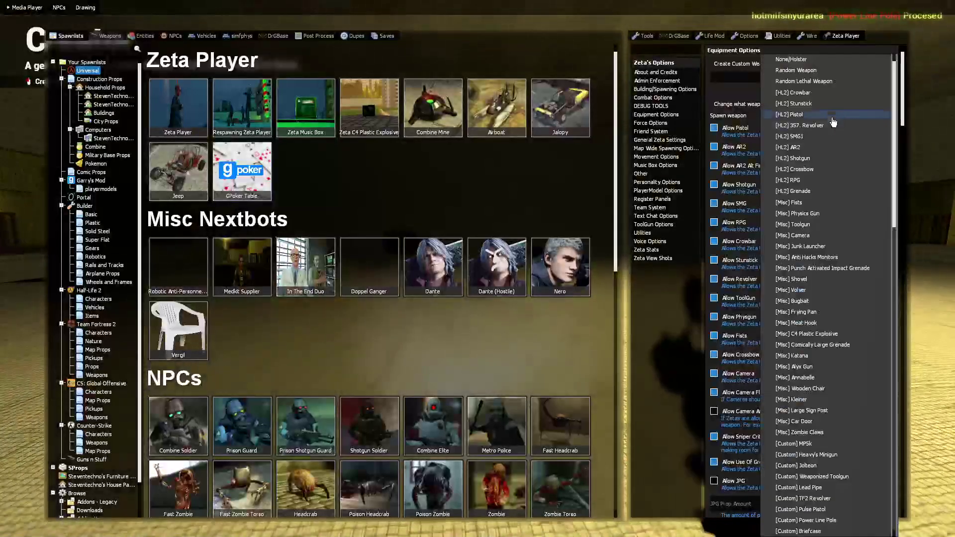
{"action": "scroll", "coordinate": [823, 158], "scroll_direction": "down", "scroll_amount": 2}
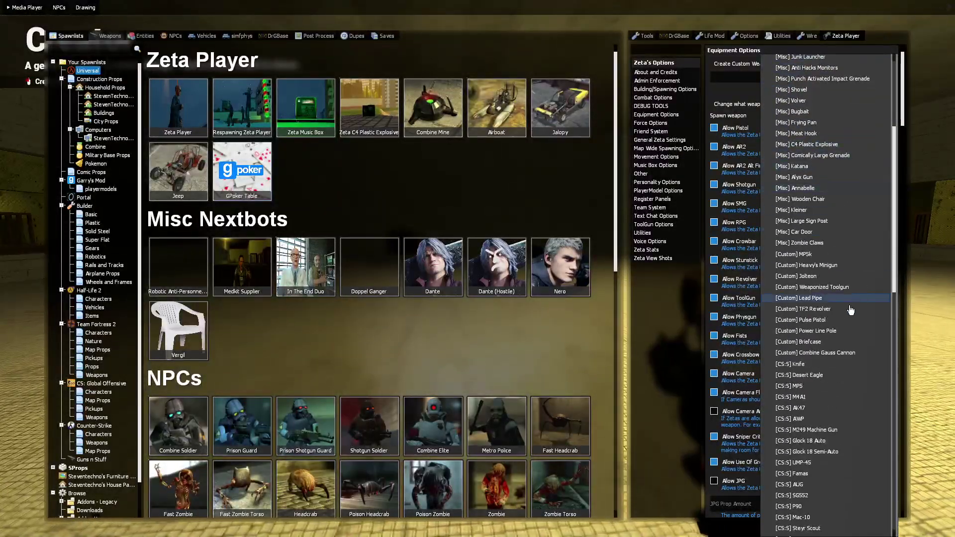
{"action": "left_click", "coordinate": [827, 347]}
{"action": "left_click", "coordinate": [478, 269]}
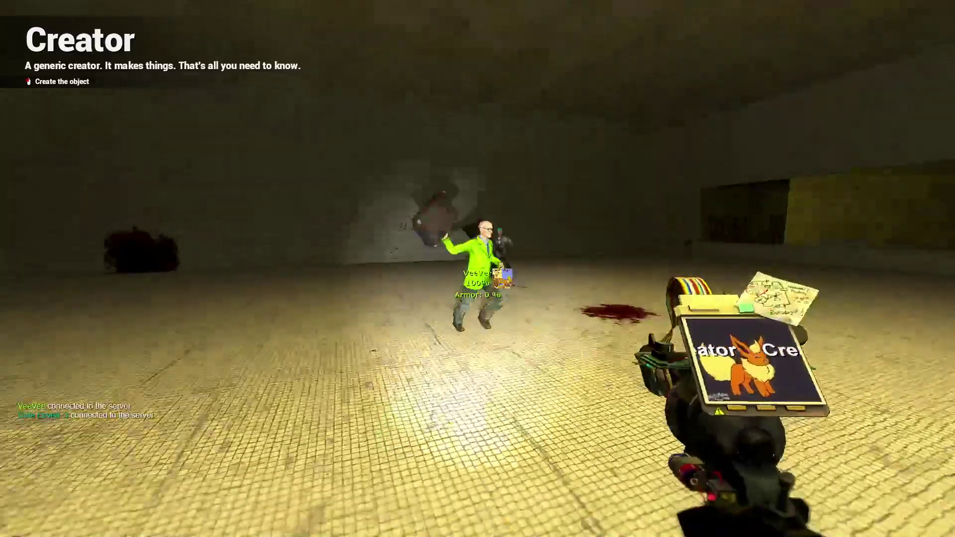
Switch to the physgun and follow the Briefcase Zetas' fight
{"action": "key", "text": "1"}
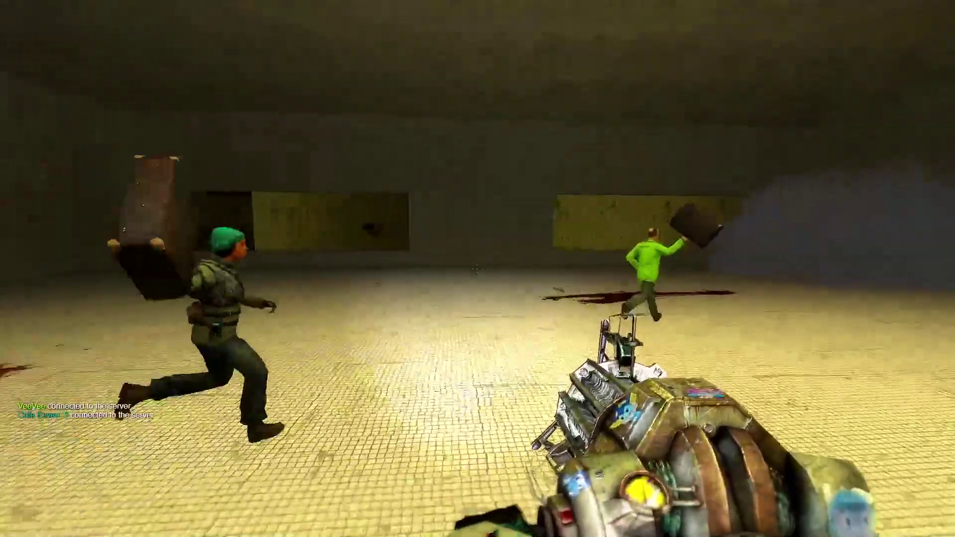
{"action": "key", "text": "w"}
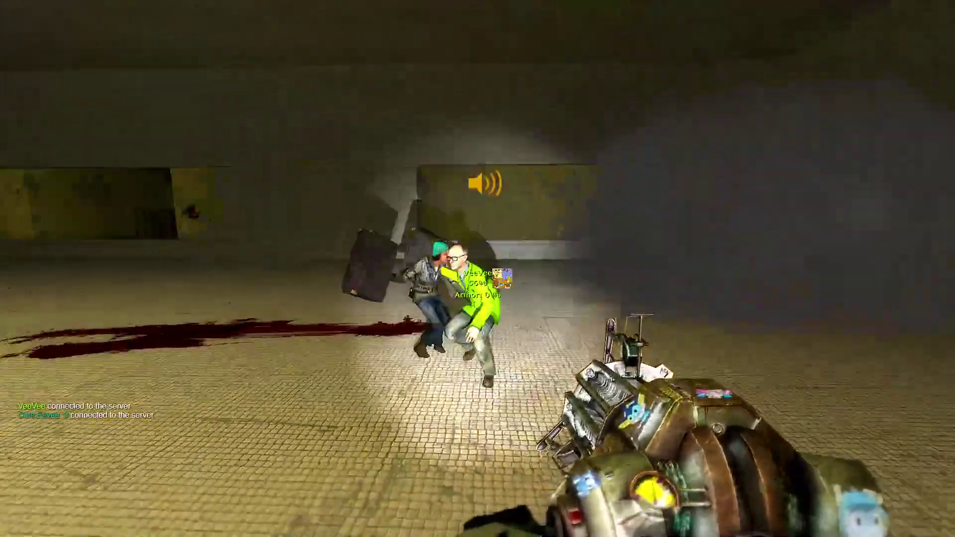
{"action": "key", "text": "s"}
{"action": "key", "text": "w"}
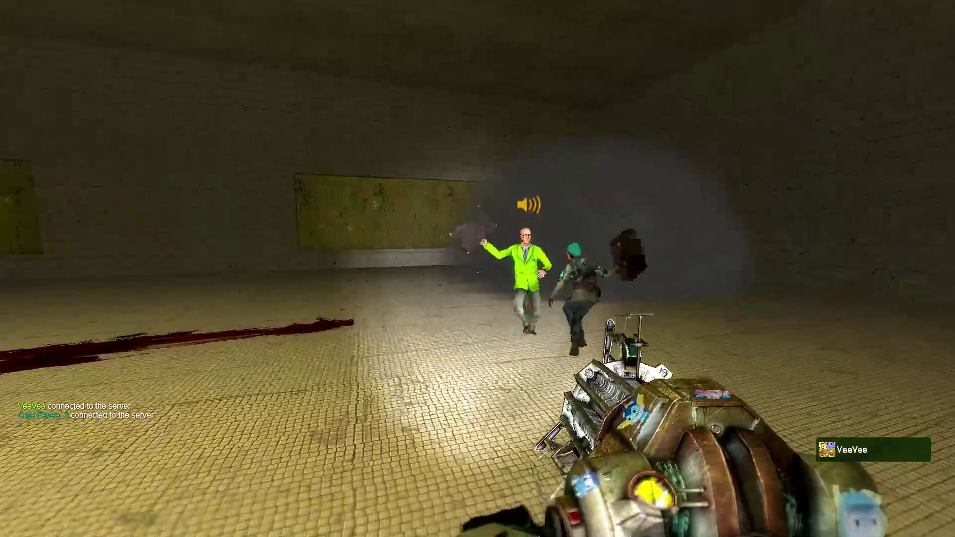
Undo the Briefcase Zeta and set the spawn weapon to [Custom] Combine Gauss Cannon
{"action": "key", "text": "w"}
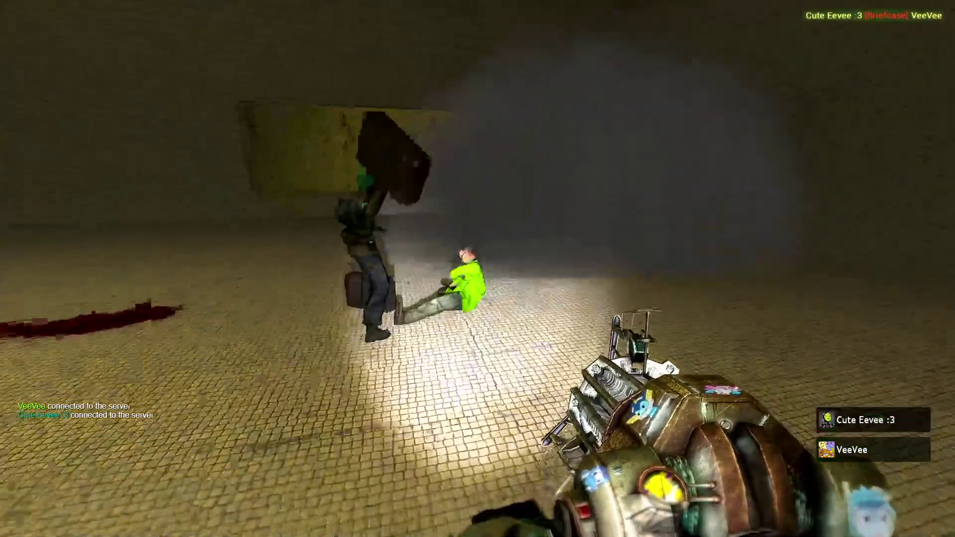
{"action": "key", "text": "z"}
{"action": "key", "text": "s"}
{"action": "key", "text": "6"}
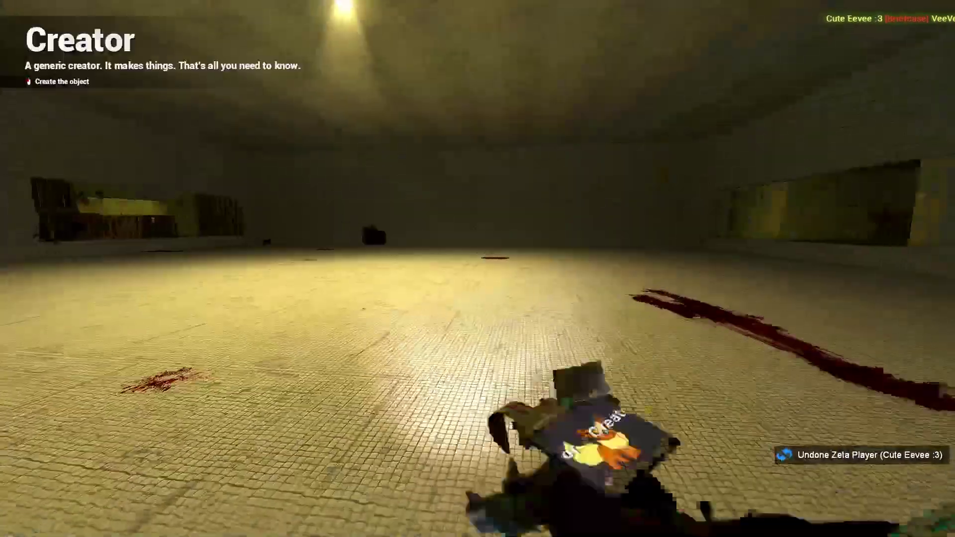
{"action": "key", "text": "q"}
{"action": "left_click", "coordinate": [849, 119]}
{"action": "scroll", "coordinate": [843, 248], "scroll_direction": "down", "scroll_amount": 5}
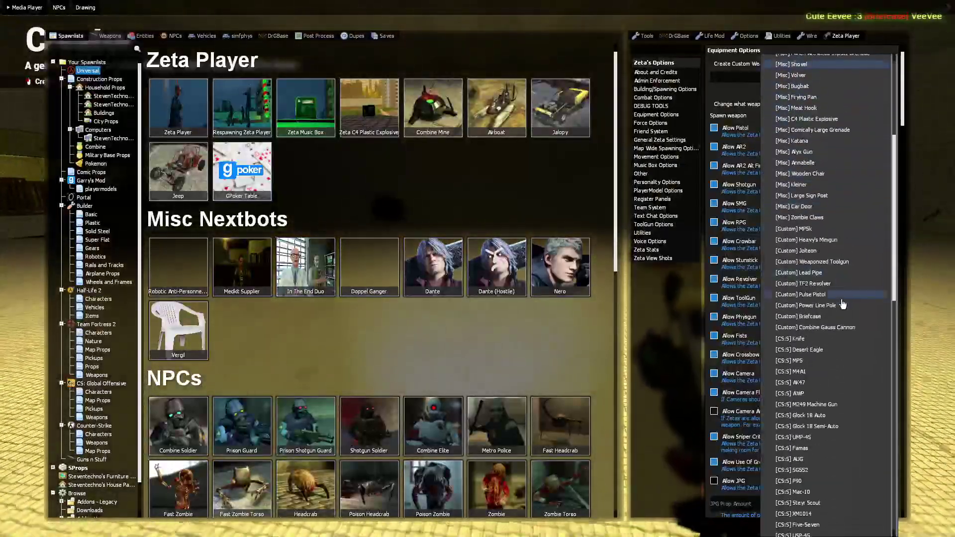
{"action": "left_click", "coordinate": [839, 327]}
{"action": "key", "text": "q"}
Spawn two Gauss Cannon Zetas, watch them fight by flashlight, then undo the survivor
{"action": "left_click", "coordinate": [478, 268]}
{"action": "left_click", "coordinate": [478, 269]}
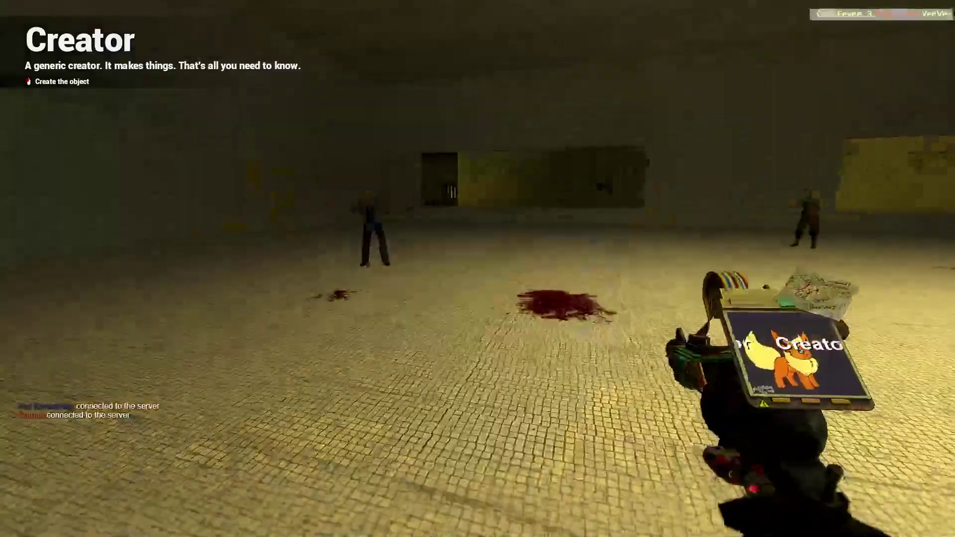
{"action": "key", "text": "1"}
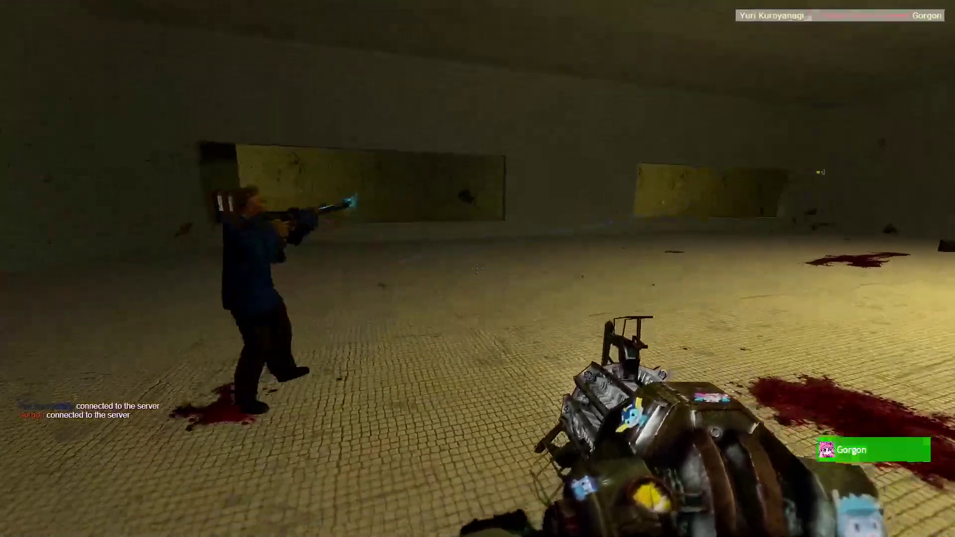
{"action": "key", "text": "w"}
{"action": "key", "text": "f"}
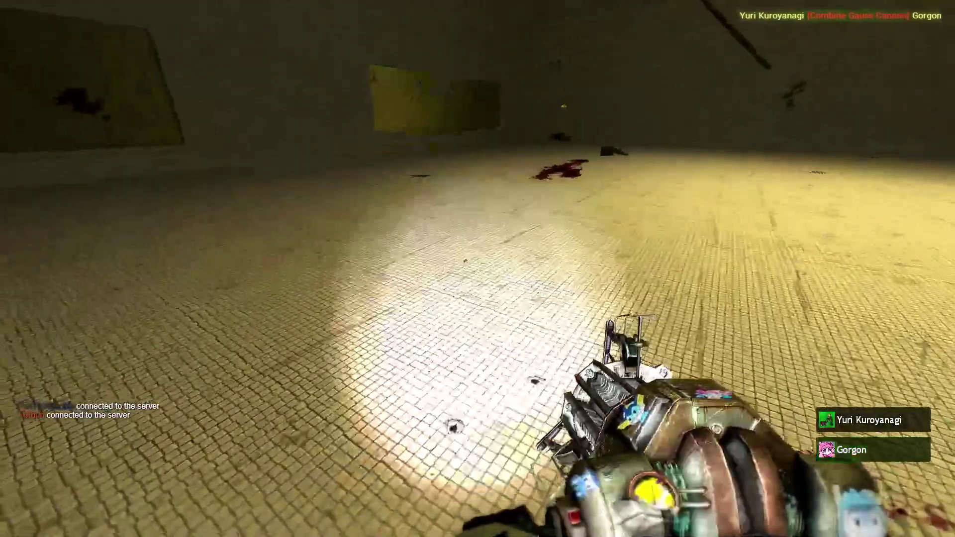
{"action": "key", "text": "f"}
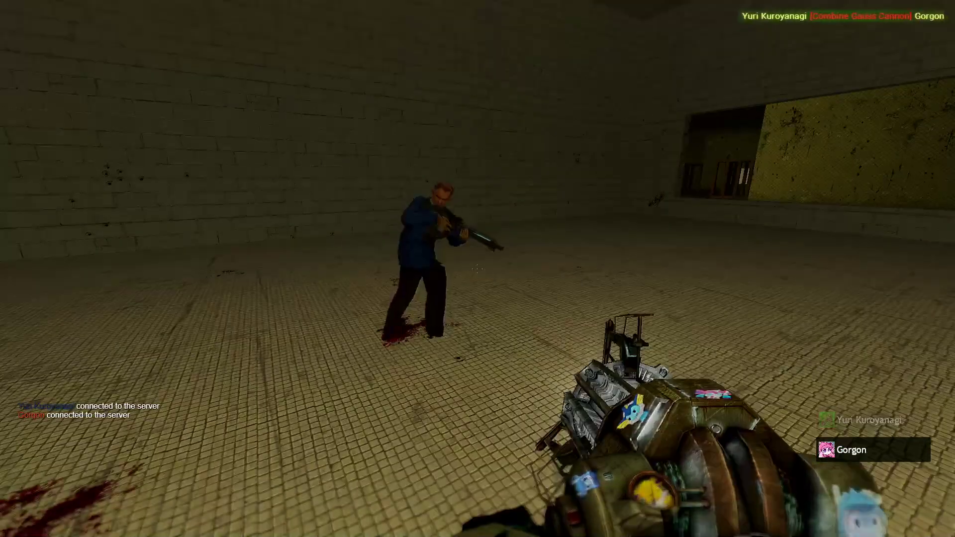
{"action": "key", "text": "z"}
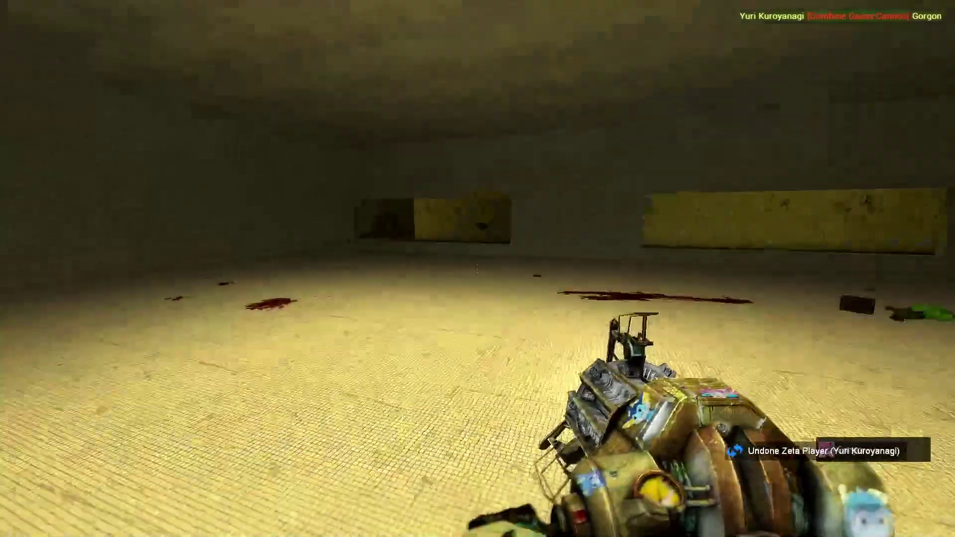
{"action": "key", "text": "q"}
{"action": "key", "text": "Tab"}
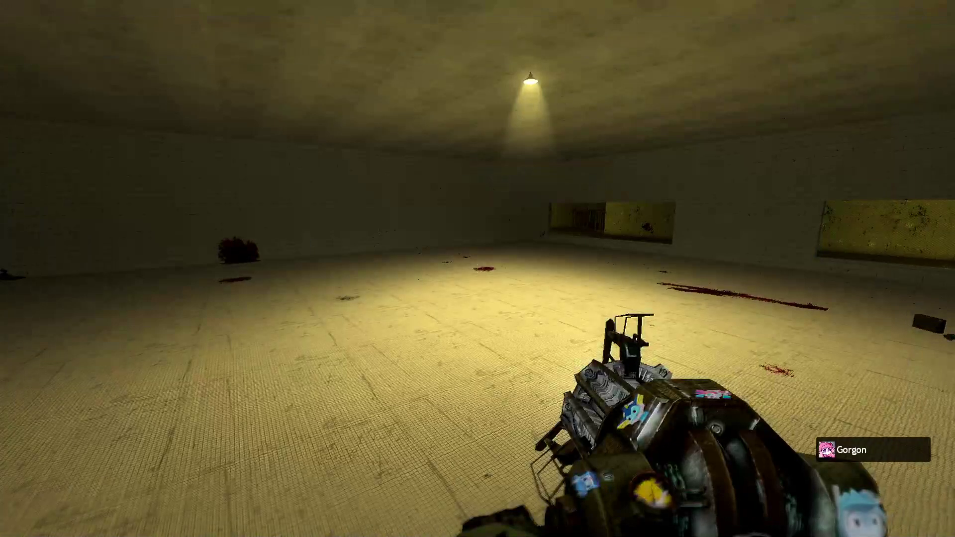
Scroll the Zeta Player spawn options back to Equipment Options showing Combine Gauss Cannon
{"action": "key", "text": "q"}
{"action": "key", "text": "q"}
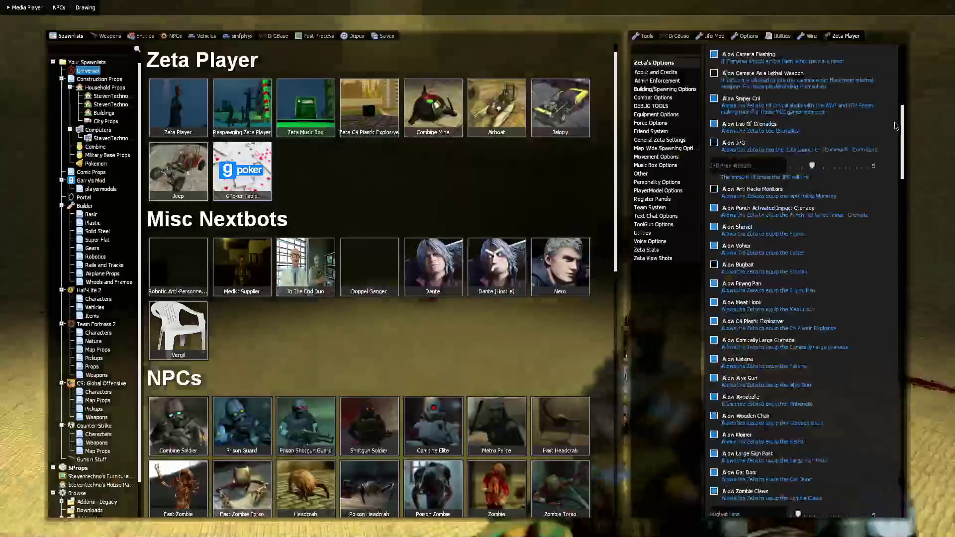
{"action": "left_click_drag", "start_coordinate": [901, 122], "coordinate": [915, 50]}
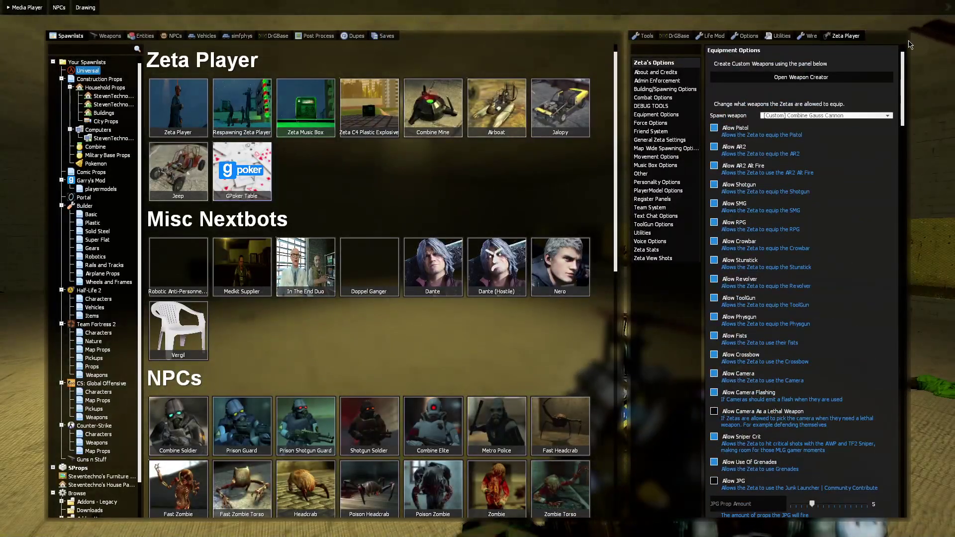
{"action": "scroll", "coordinate": [846, 239], "scroll_direction": "down", "scroll_amount": 20}
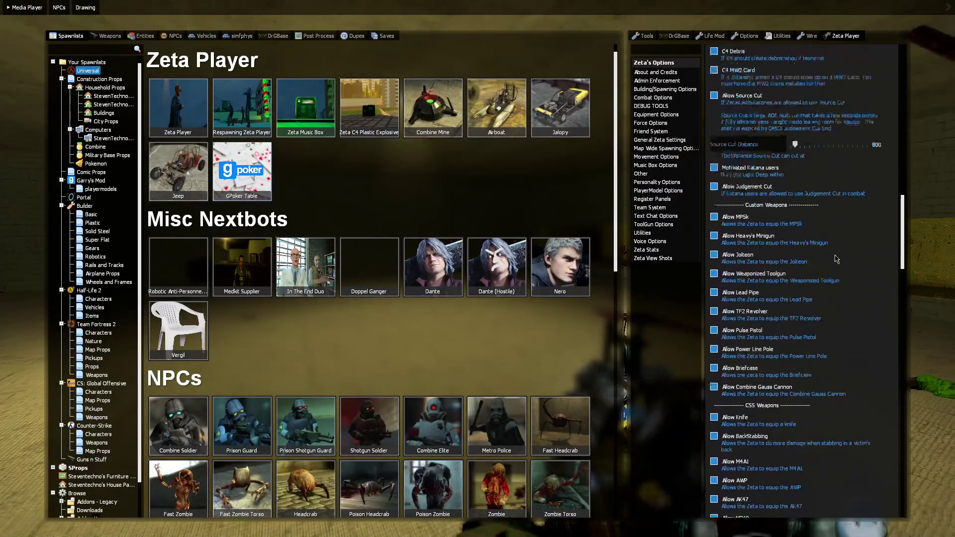
{"action": "scroll", "coordinate": [796, 259], "scroll_direction": "down", "scroll_amount": 1}
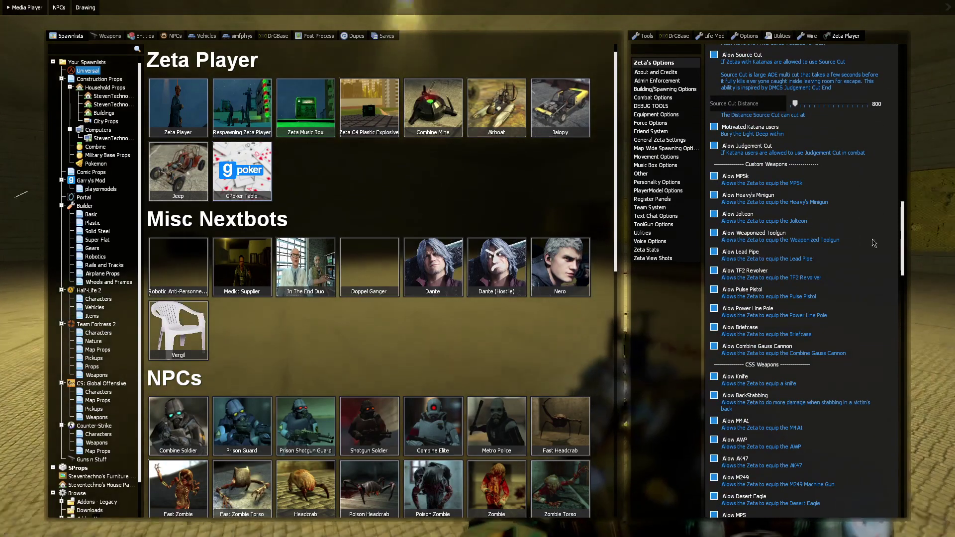
{"action": "scroll", "coordinate": [906, 199], "scroll_direction": "up", "scroll_amount": 6}
{"action": "scroll", "coordinate": [907, 191], "scroll_direction": "up", "scroll_amount": 15}
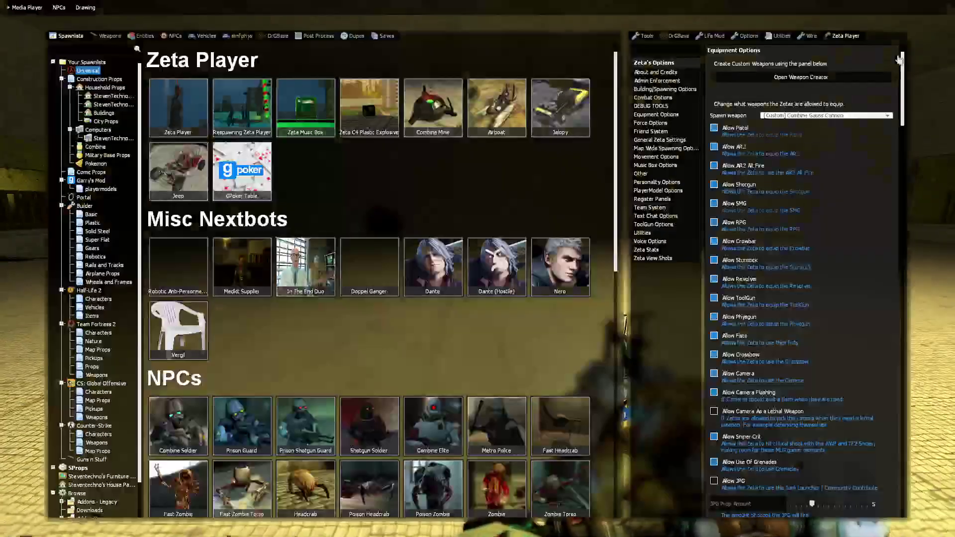
Start a new ranged weapon, close that editor, and reopen the Weapon Creation Panel
{"action": "left_click", "coordinate": [809, 77]}
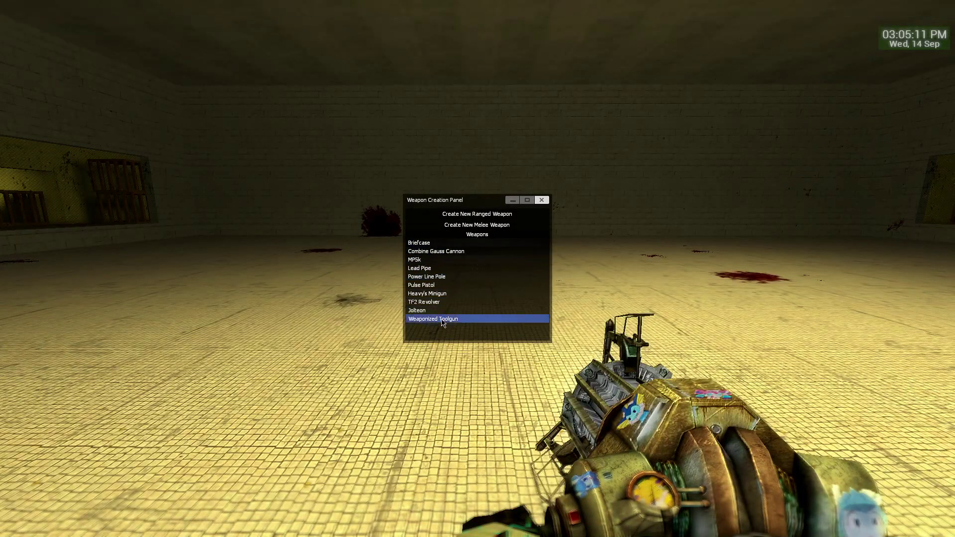
{"action": "left_click", "coordinate": [470, 216]}
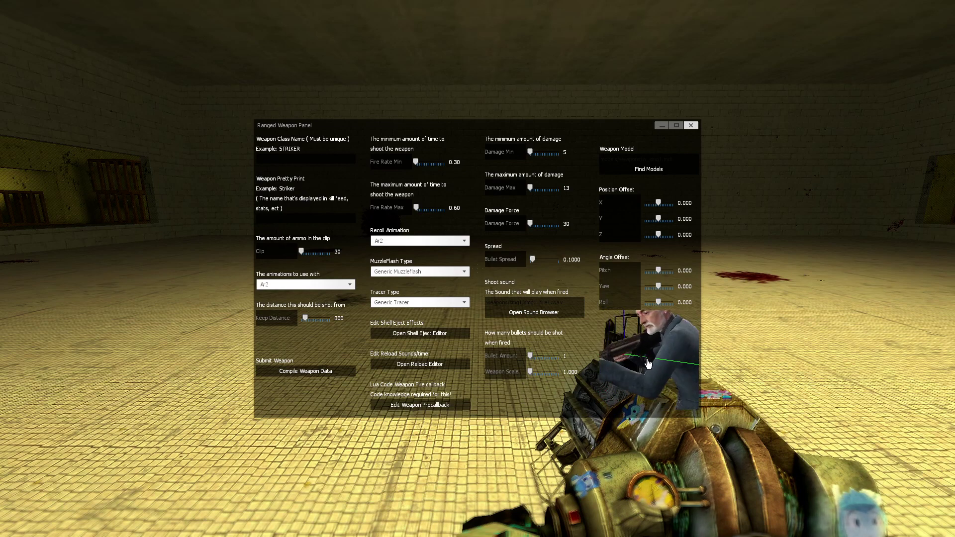
{"action": "left_click", "coordinate": [690, 125]}
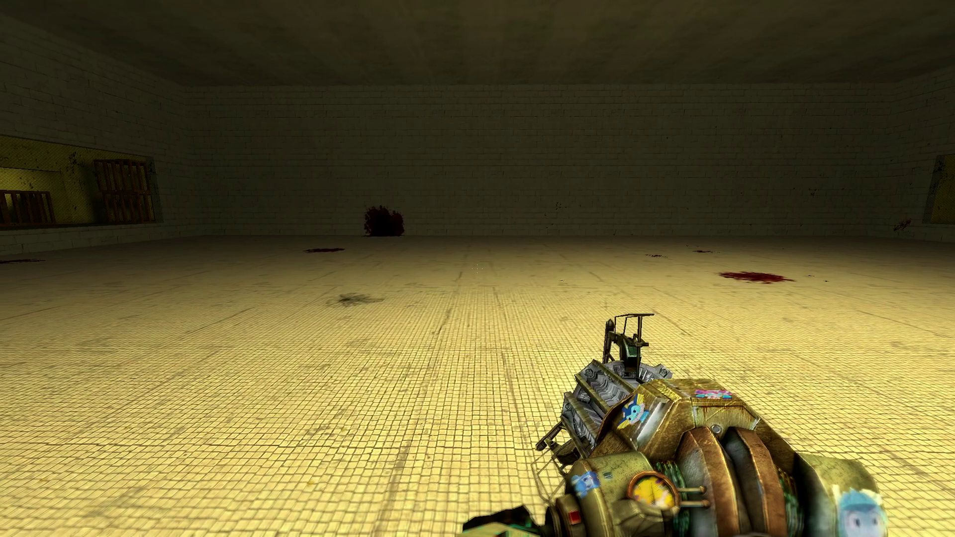
{"action": "key", "text": "q"}
{"action": "left_click", "coordinate": [811, 78]}
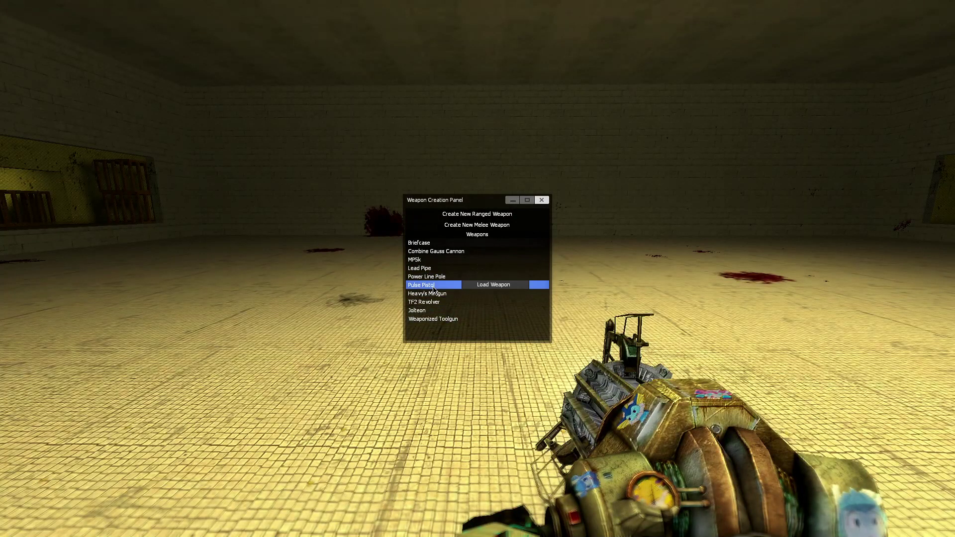
Load the Pulse Pistol settings with class name PULSEPISTOL and display name Pulse Pistol
{"action": "left_click", "coordinate": [476, 288]}
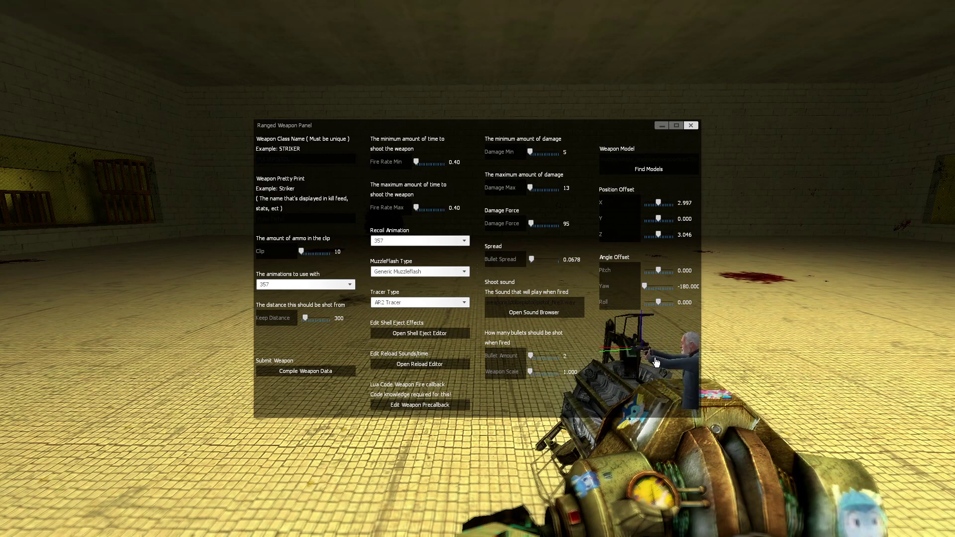
{"action": "left_click", "coordinate": [302, 158]}
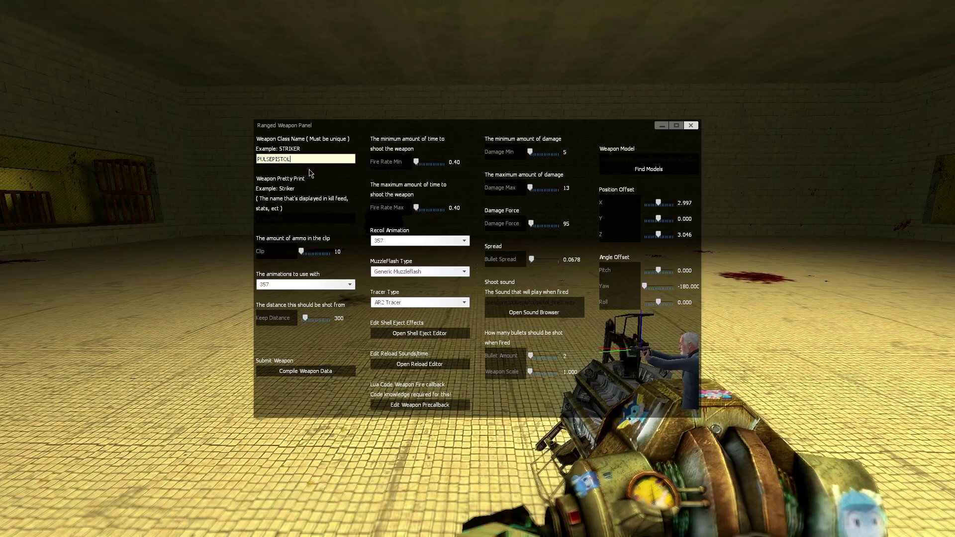
{"action": "left_click", "coordinate": [309, 169]}
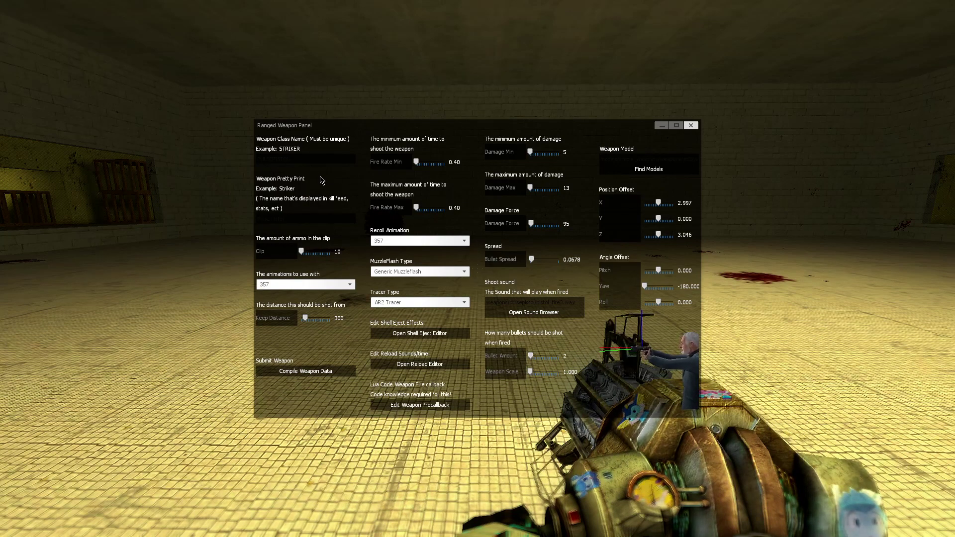
{"action": "left_click", "coordinate": [299, 160]}
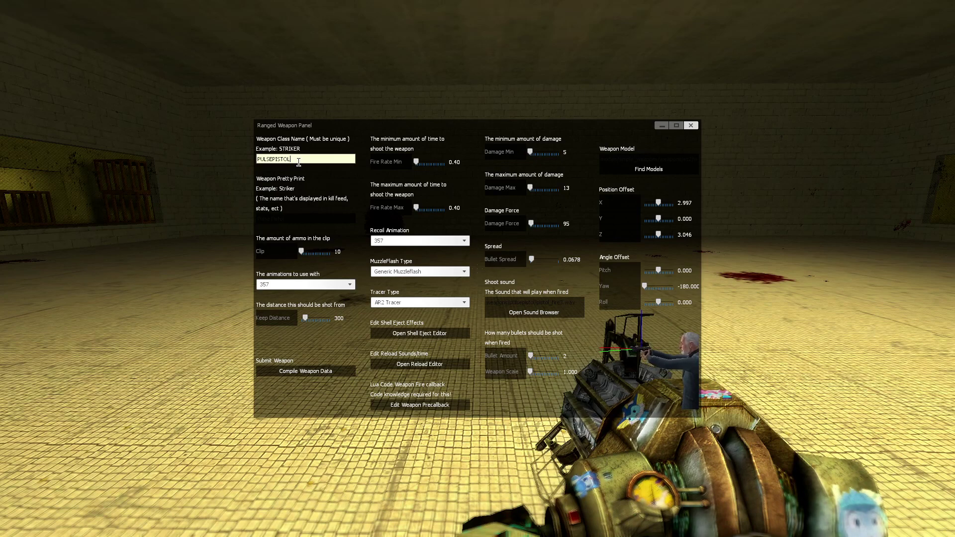
{"action": "left_click", "coordinate": [303, 172]}
{"action": "left_click", "coordinate": [302, 159]}
{"action": "left_click", "coordinate": [311, 169]}
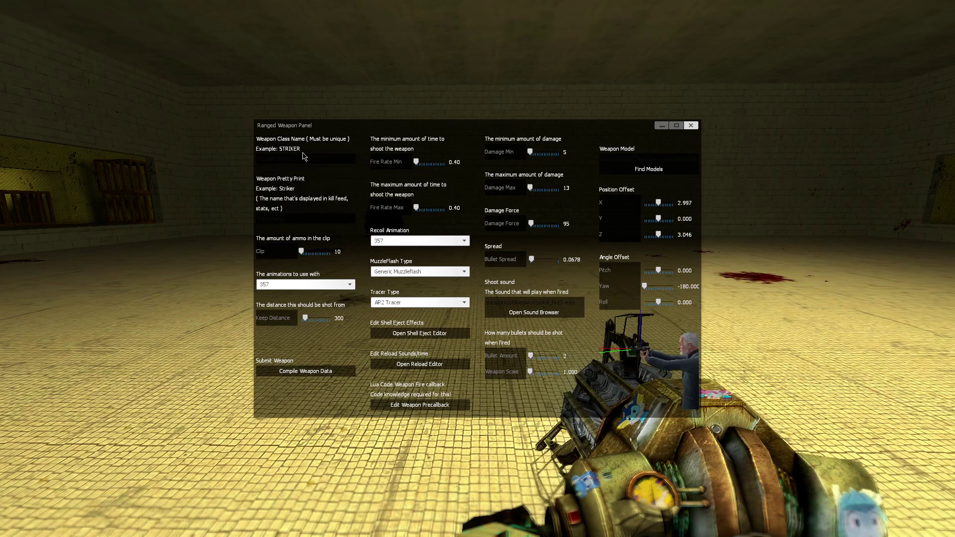
{"action": "left_click", "coordinate": [305, 157]}
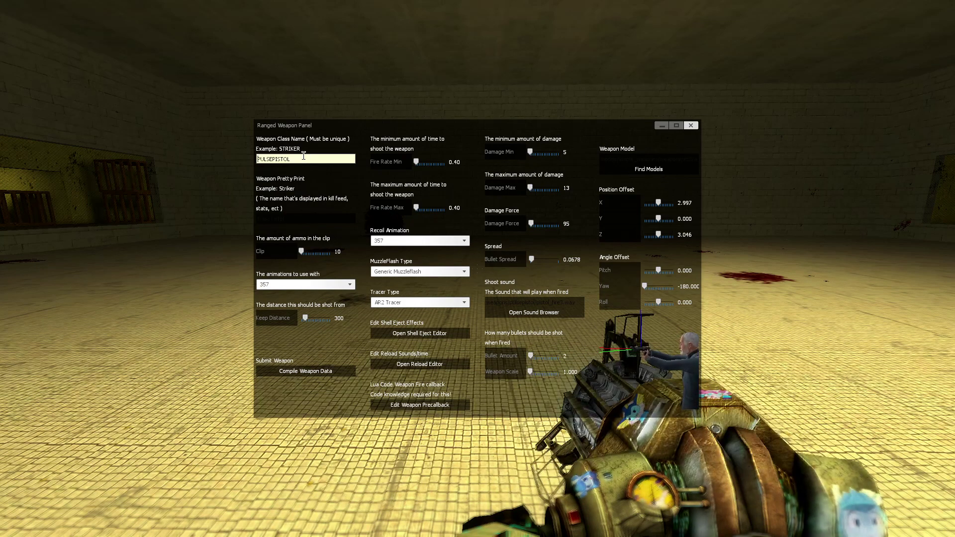
{"action": "left_click", "coordinate": [307, 185]}
{"action": "left_click", "coordinate": [309, 218]}
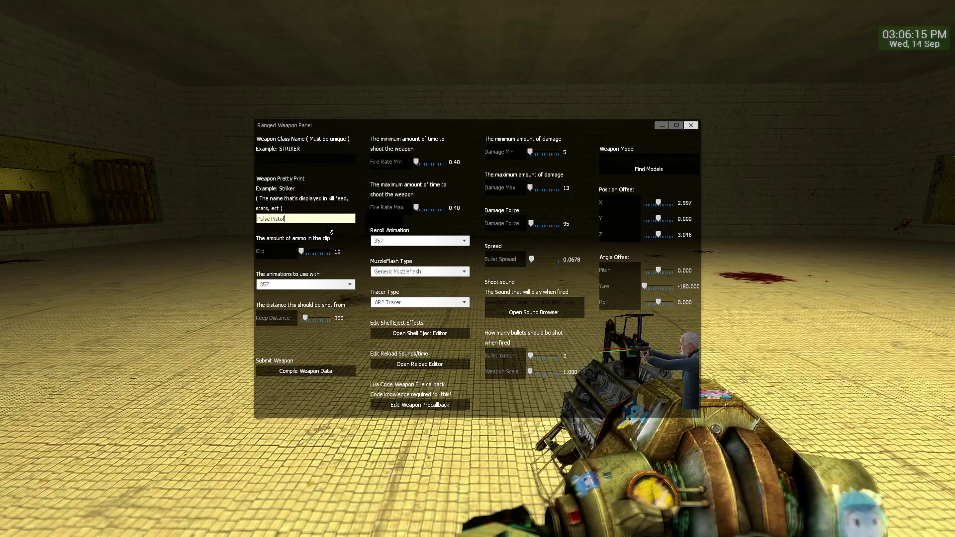
{"action": "left_click", "coordinate": [359, 234]}
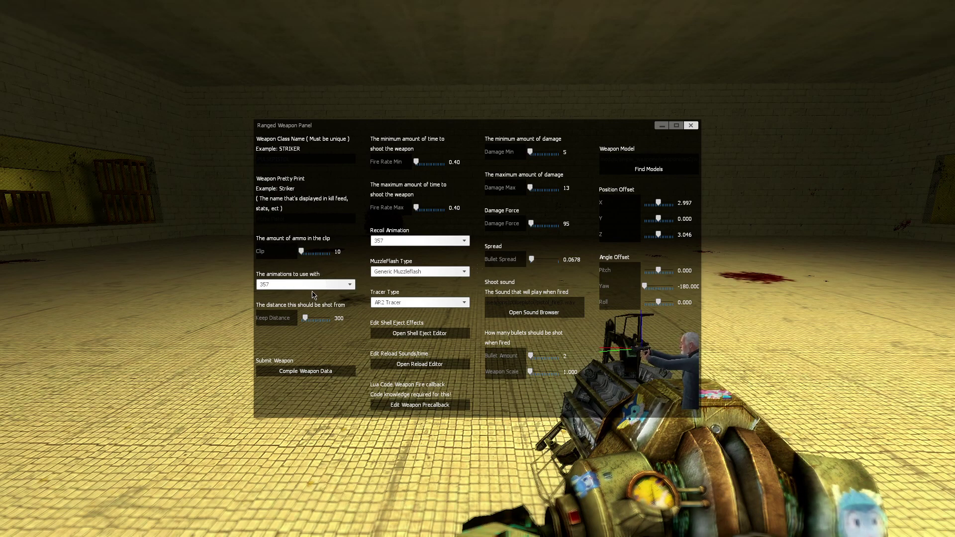
Browse the weapon animation choices and leave them set to 357
{"action": "left_click", "coordinate": [264, 284]}
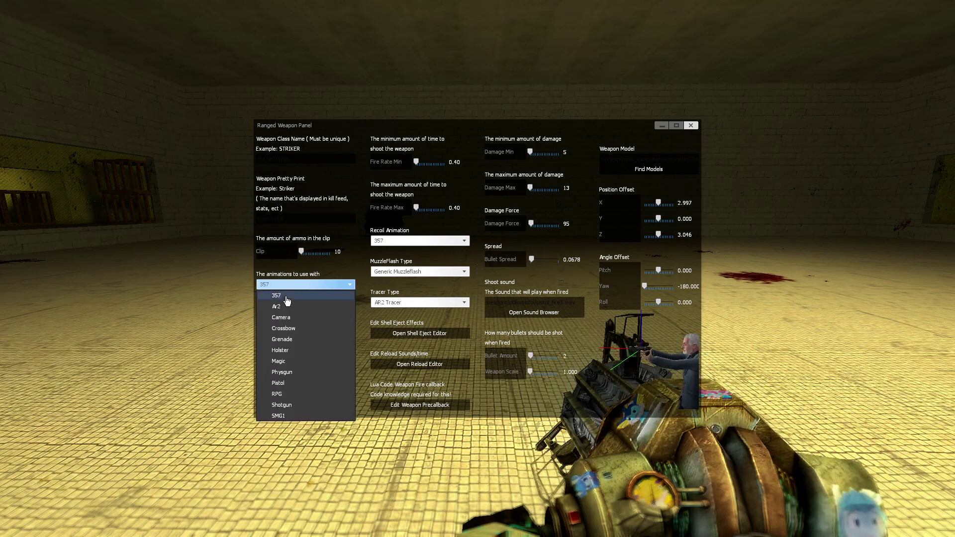
{"action": "left_click", "coordinate": [286, 309]}
{"action": "left_click", "coordinate": [278, 289]}
{"action": "left_click", "coordinate": [281, 318]}
{"action": "left_click", "coordinate": [296, 285]}
{"action": "left_click", "coordinate": [294, 297]}
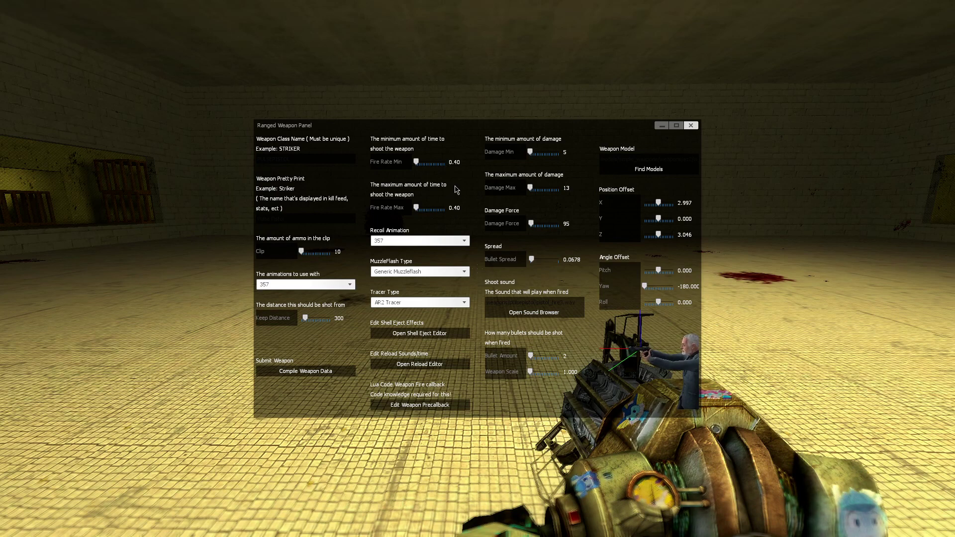
Browse the recoil animation options and keep the recoil animation at 357
{"action": "left_click", "coordinate": [408, 241]}
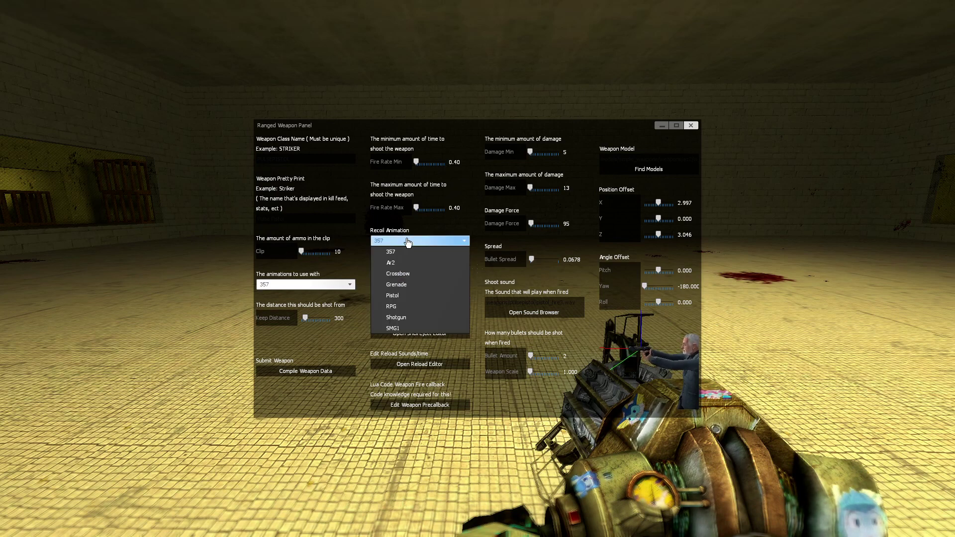
{"action": "left_click", "coordinate": [407, 243]}
{"action": "left_click", "coordinate": [408, 243]}
{"action": "left_click", "coordinate": [409, 245]}
{"action": "left_click", "coordinate": [409, 243]}
{"action": "left_click", "coordinate": [410, 244]}
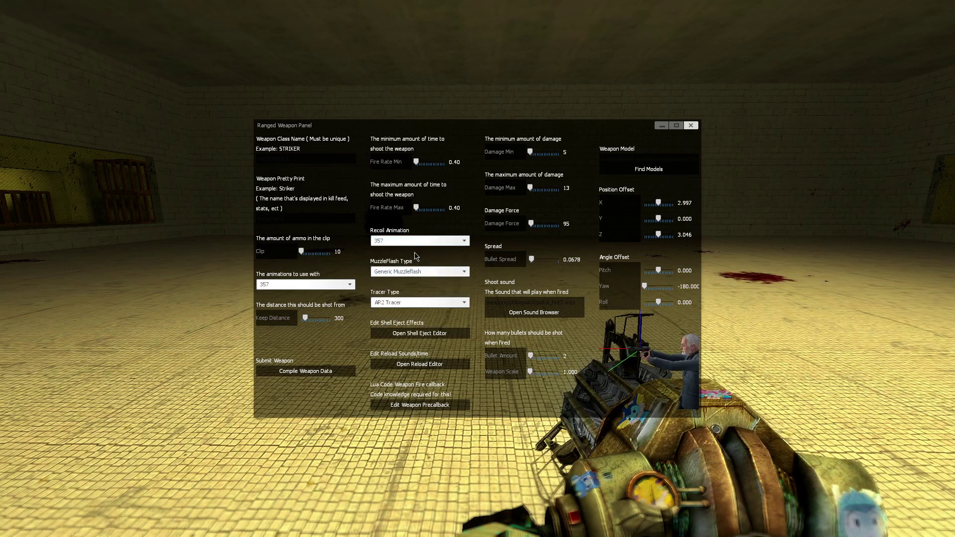
{"action": "left_click", "coordinate": [415, 243]}
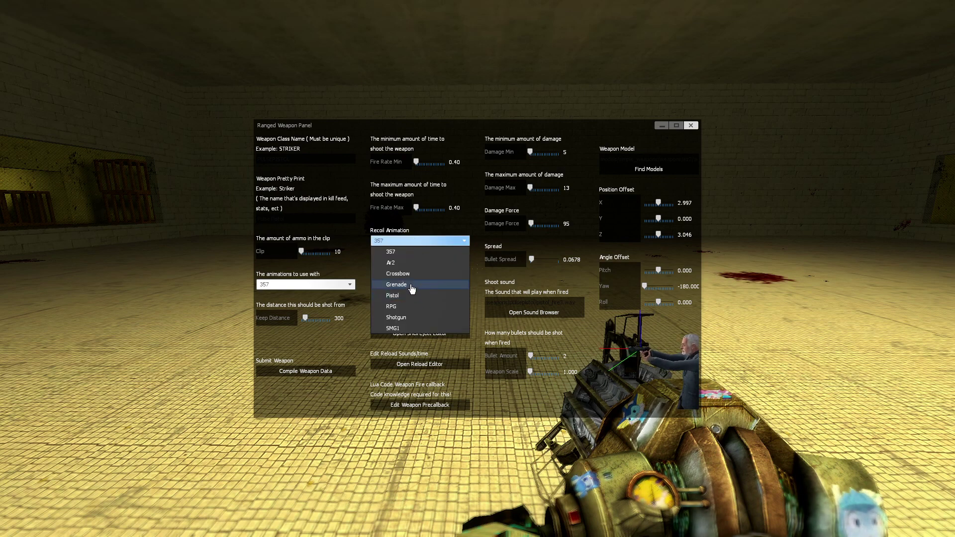
{"action": "left_click", "coordinate": [472, 262]}
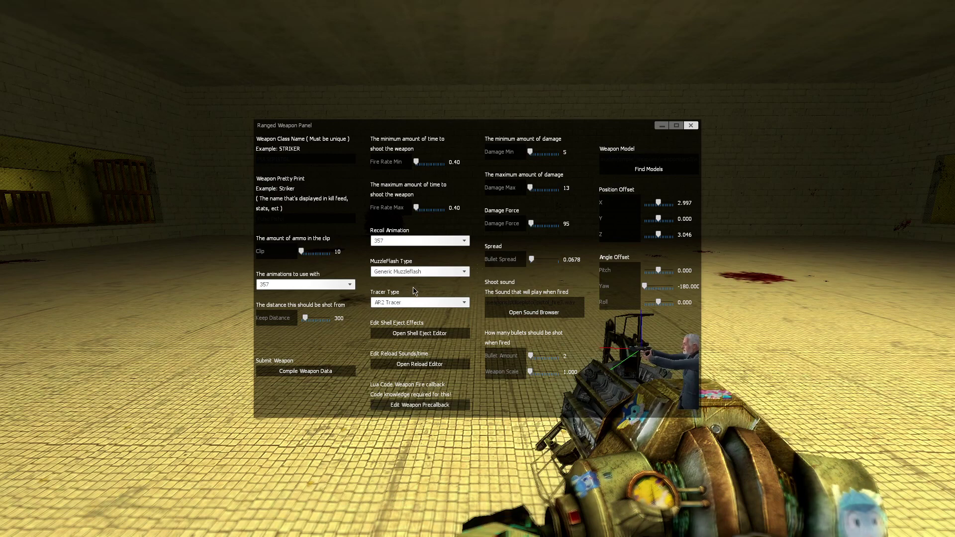
Keep Generic Muzzleflash and AR2 Tracer, then move the weapon panel to the lower right
{"action": "left_click", "coordinate": [409, 272]}
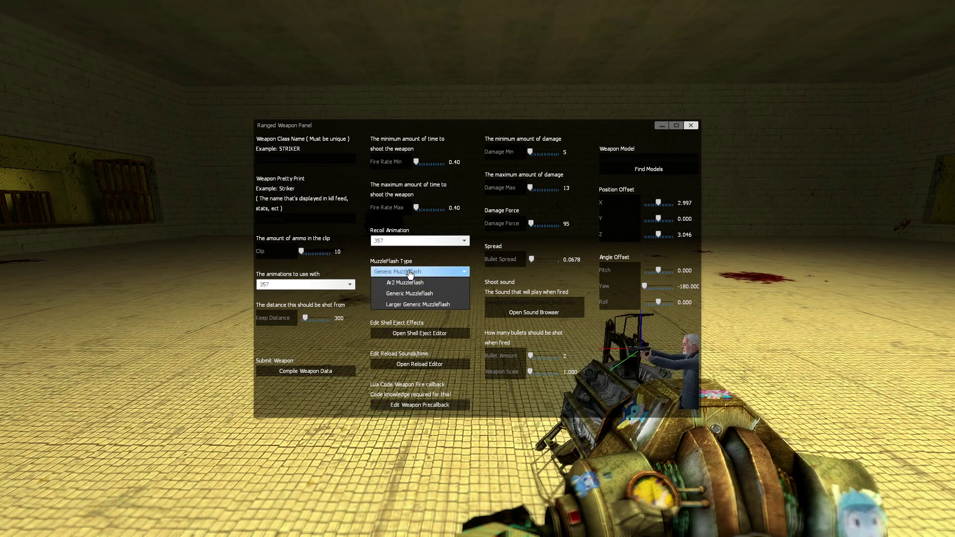
{"action": "left_click", "coordinate": [409, 273]}
{"action": "left_click", "coordinate": [409, 273]}
{"action": "left_click", "coordinate": [409, 273]}
{"action": "left_click", "coordinate": [410, 303]}
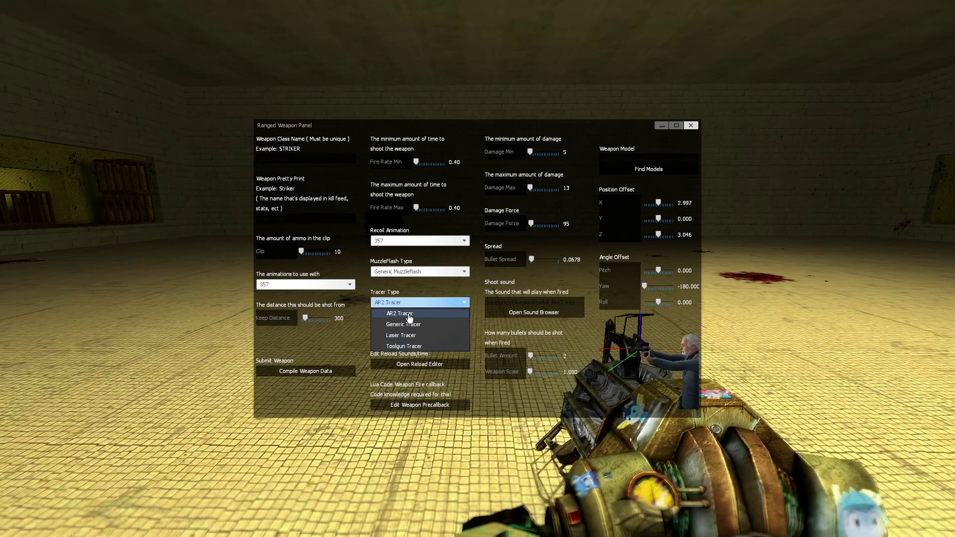
{"action": "left_click", "coordinate": [401, 313]}
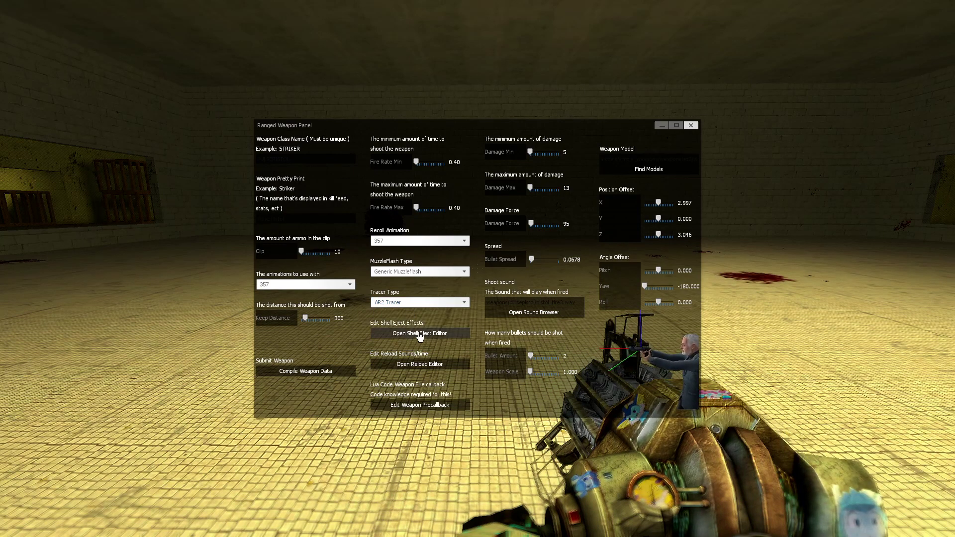
{"action": "left_click_drag", "start_coordinate": [510, 125], "coordinate": [745, 230]}
Turn off shell ejection in the Shell Eject Editor, keeping ShellEject as the shell type
{"action": "left_click", "coordinate": [654, 438]}
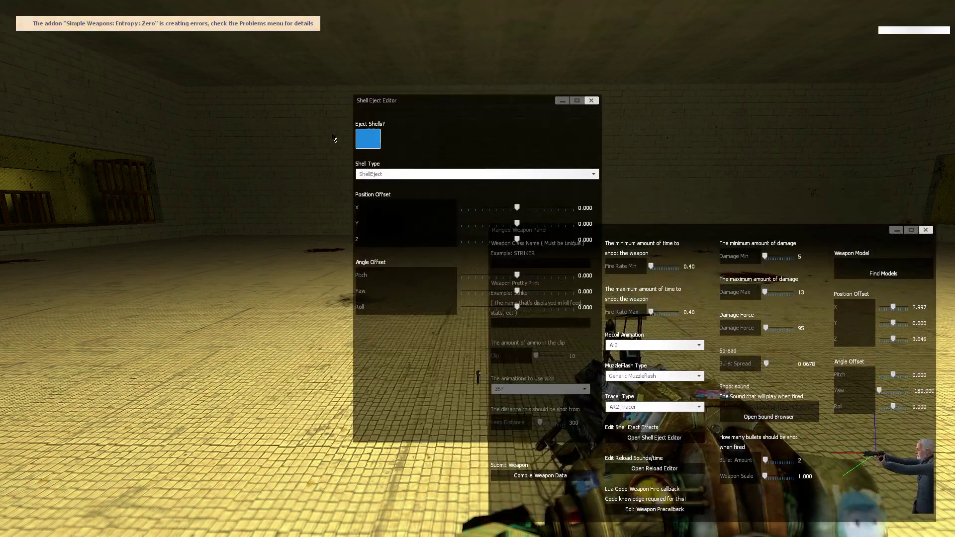
{"action": "left_click", "coordinate": [373, 147]}
{"action": "left_click_drag", "start_coordinate": [420, 102], "coordinate": [300, 145]}
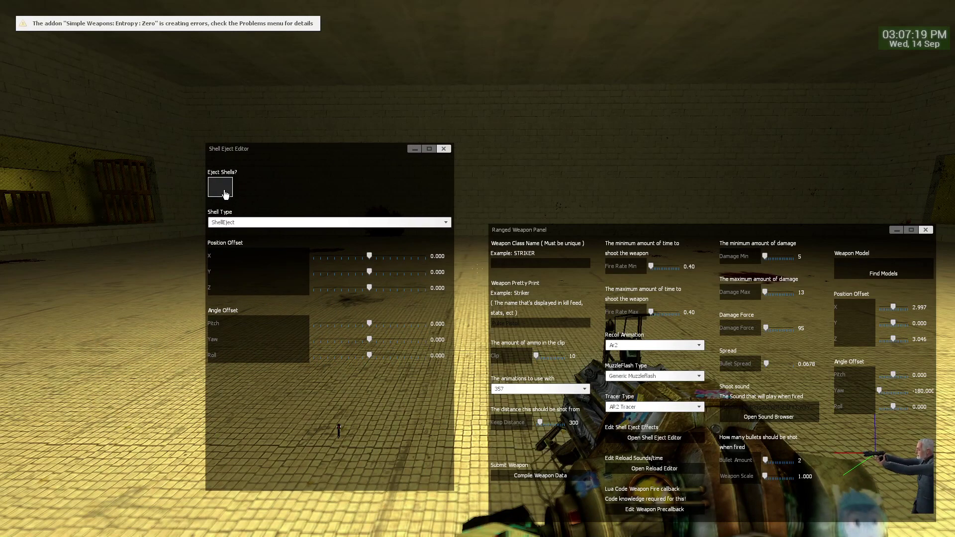
{"action": "left_click", "coordinate": [265, 223]}
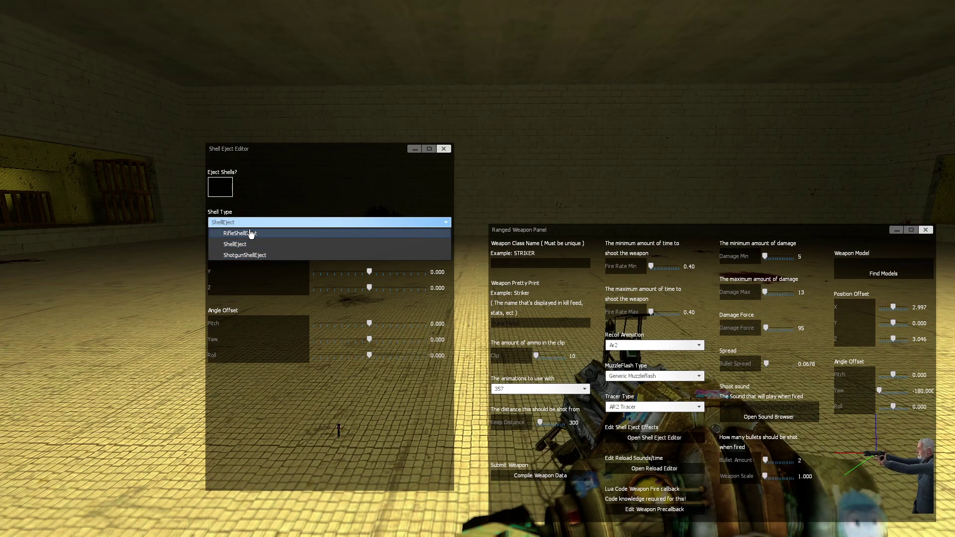
{"action": "left_click", "coordinate": [280, 222]}
Set the shell eject yaw to 89.616 and pitch to -23.475, then close the editor
{"action": "key", "text": "w"}
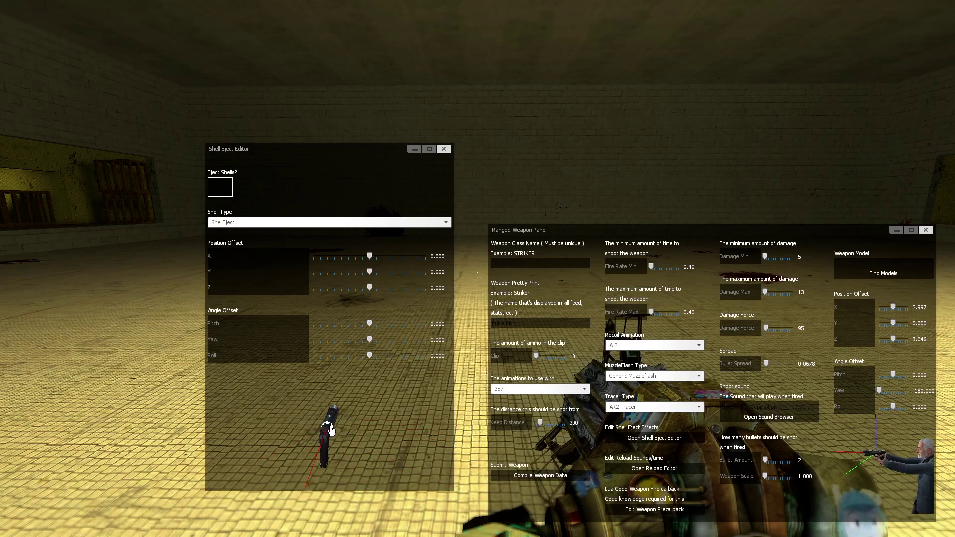
{"action": "left_click_drag", "start_coordinate": [259, 340], "coordinate": [307, 444]}
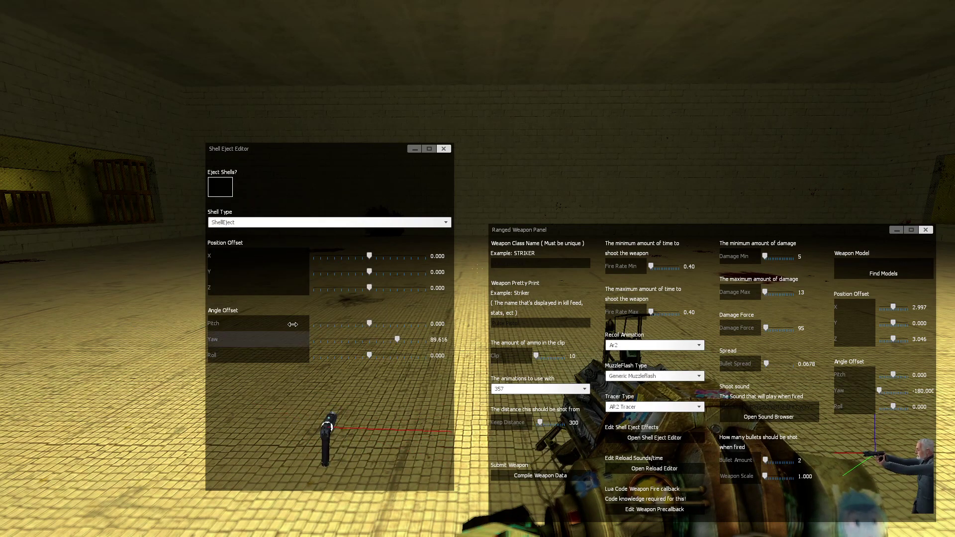
{"action": "left_click_drag", "start_coordinate": [260, 323], "coordinate": [258, 323]}
{"action": "left_click_drag", "start_coordinate": [327, 427], "coordinate": [331, 427]}
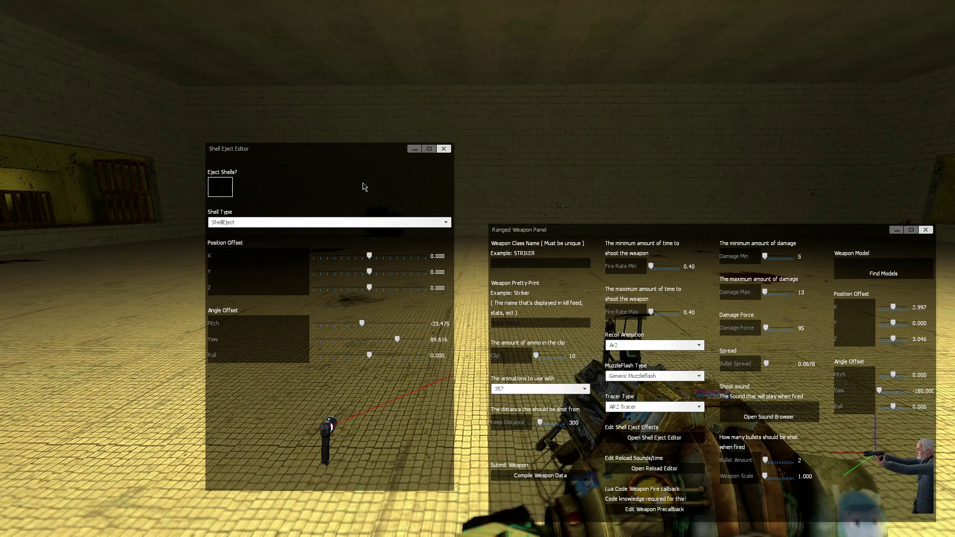
{"action": "left_click", "coordinate": [443, 150]}
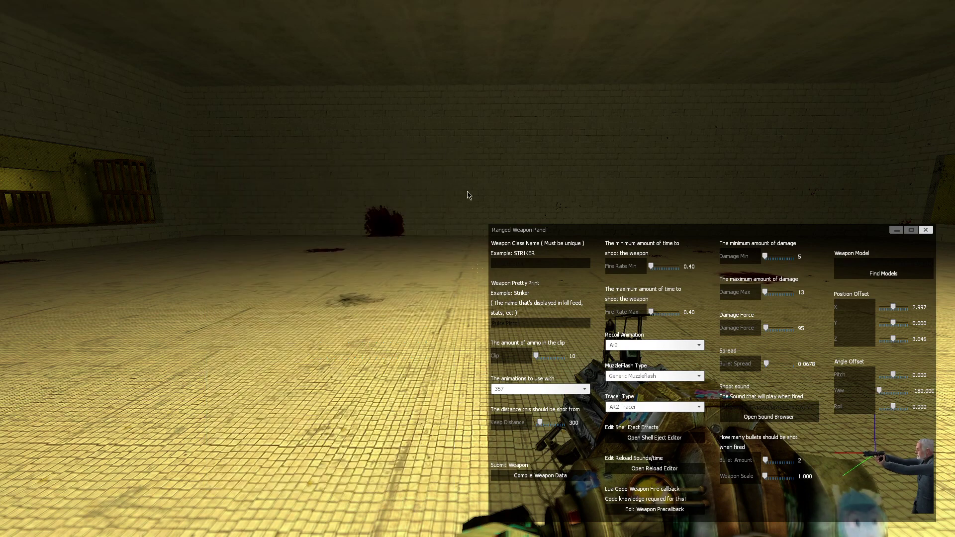
Open the Reload Editor, keep Ar2 as the reload animation and preview it
{"action": "left_click", "coordinate": [686, 468]}
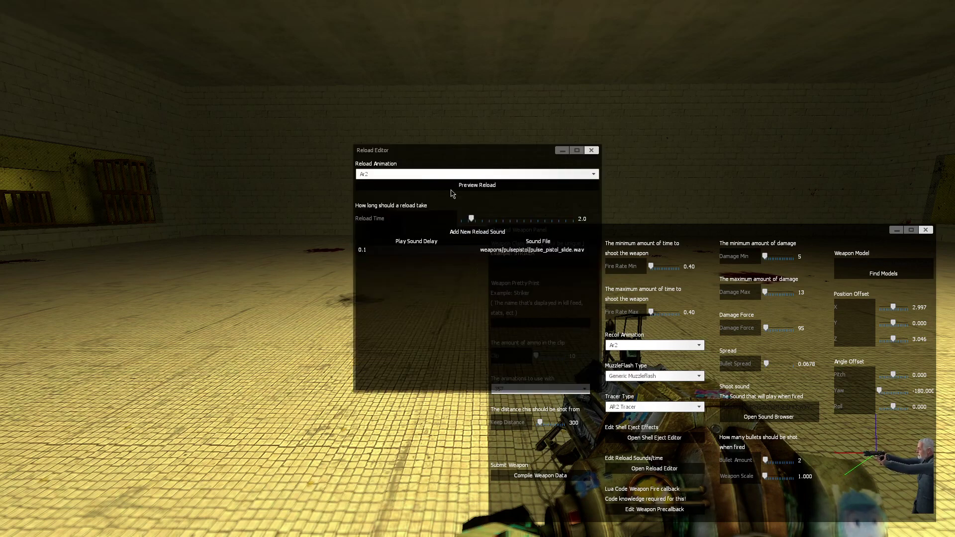
{"action": "left_click_drag", "start_coordinate": [455, 149], "coordinate": [223, 234]}
{"action": "left_click", "coordinate": [222, 259]}
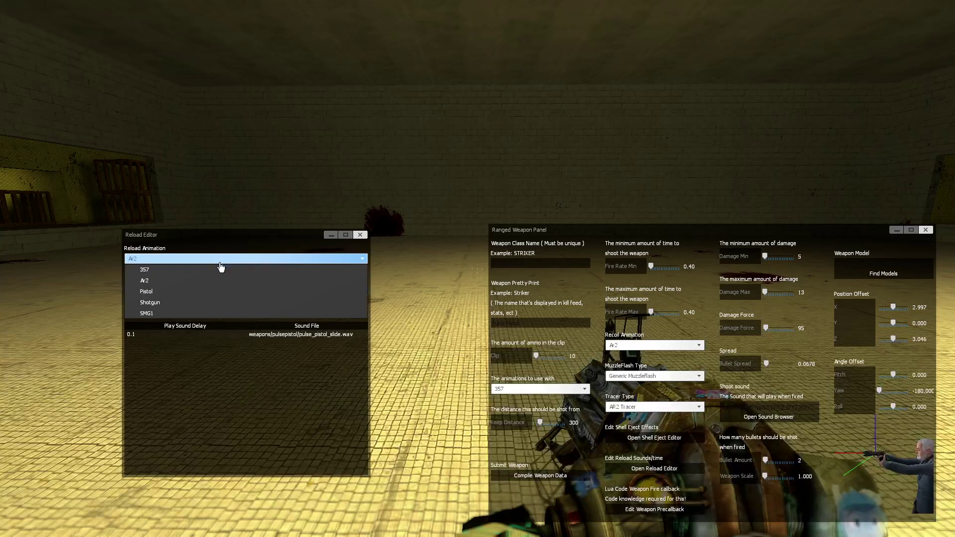
{"action": "left_click", "coordinate": [213, 262]}
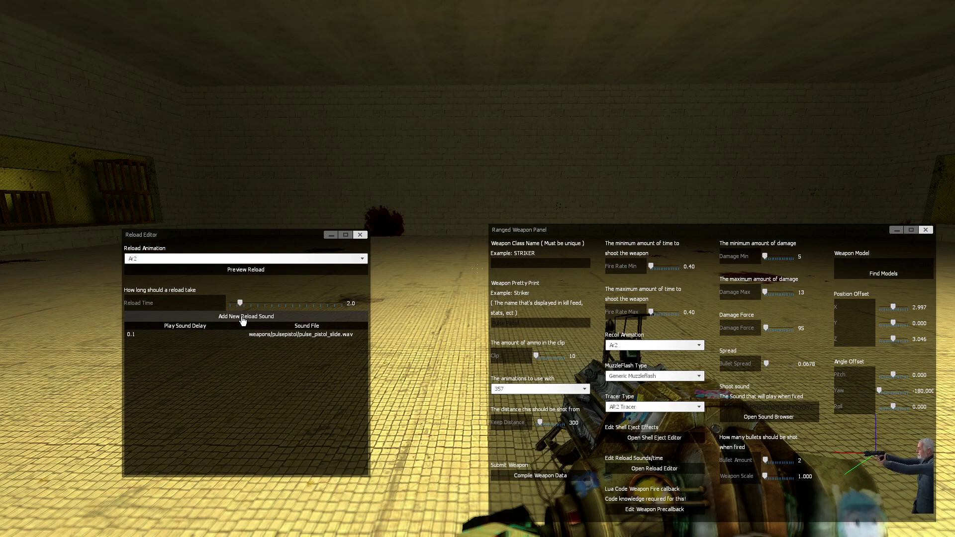
{"action": "left_click", "coordinate": [257, 275]}
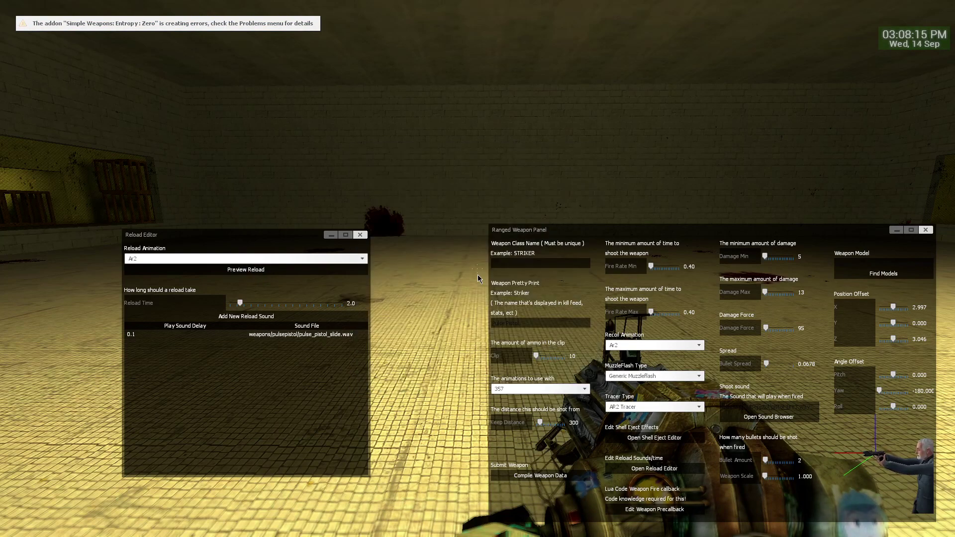
Open and dismiss the new reload sound dialog, then preview the reload again
{"action": "left_click", "coordinate": [335, 318]}
{"action": "left_click", "coordinate": [595, 239]}
{"action": "left_click", "coordinate": [351, 269]}
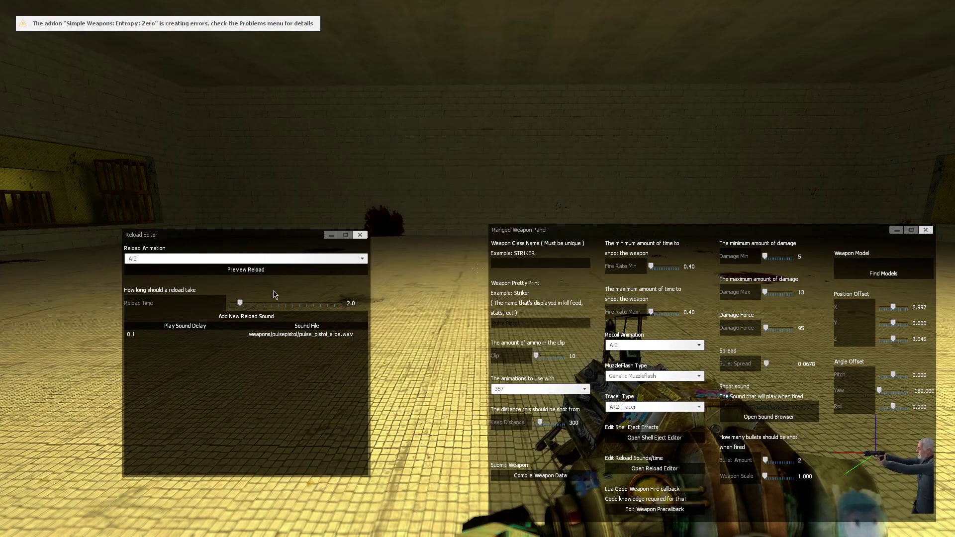
Start a new reload sound and browse to the weapons pulsepistol sound folder
{"action": "left_click", "coordinate": [277, 316]}
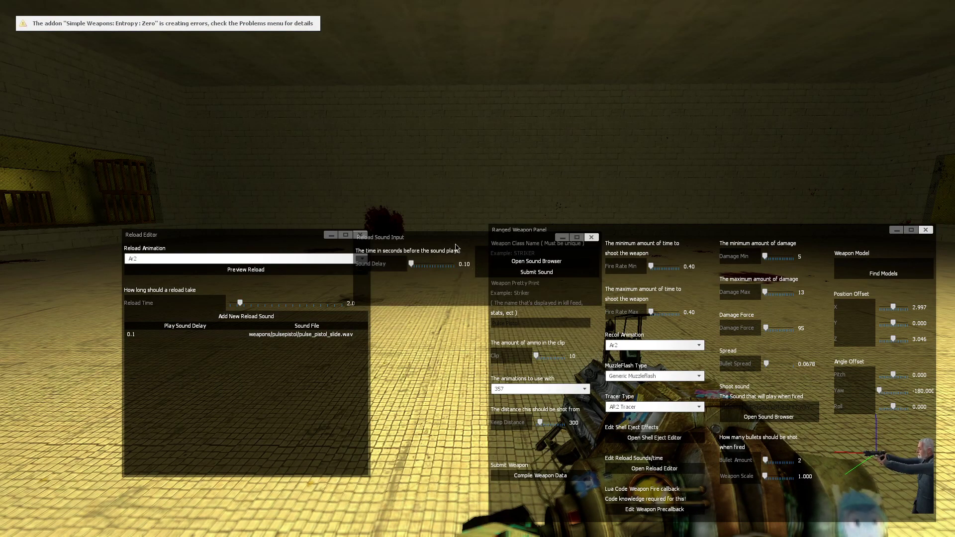
{"action": "left_click_drag", "start_coordinate": [456, 248], "coordinate": [477, 166]}
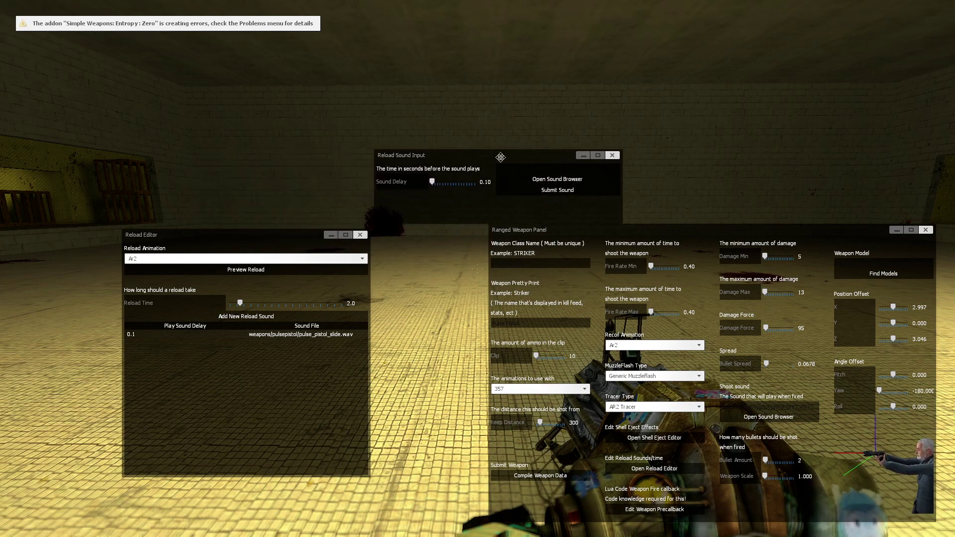
{"action": "left_click_drag", "start_coordinate": [476, 153], "coordinate": [396, 149]}
{"action": "left_click", "coordinate": [483, 178]}
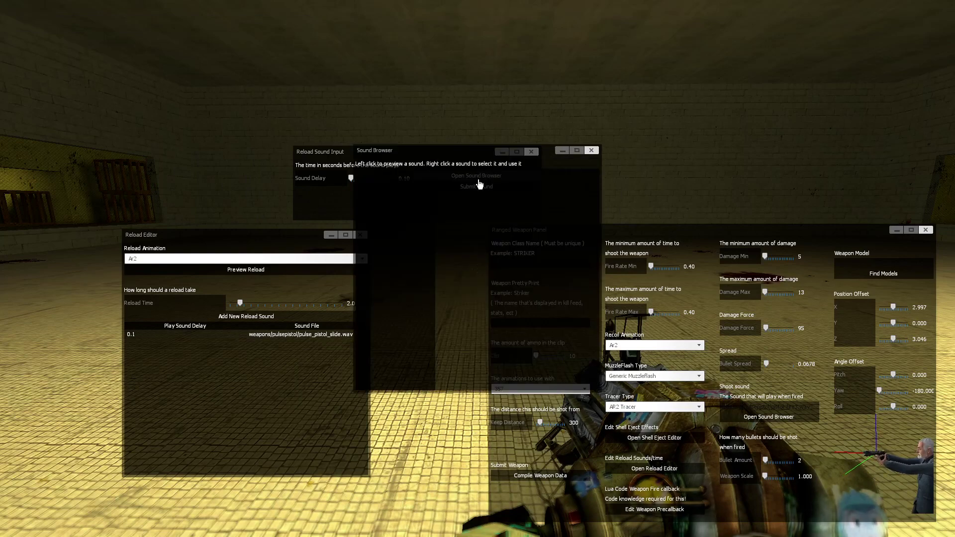
{"action": "scroll", "coordinate": [360, 334], "scroll_direction": "down", "scroll_amount": 10}
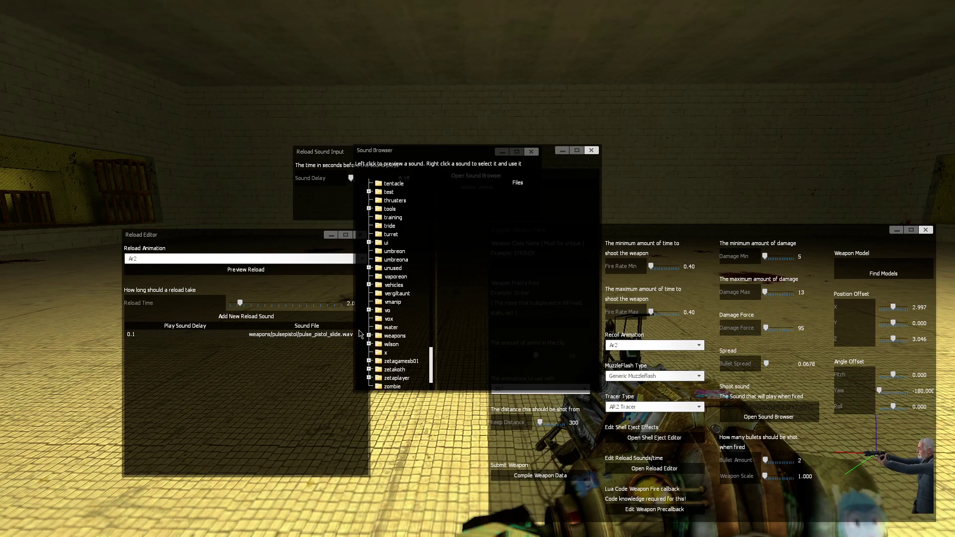
{"action": "left_click", "coordinate": [369, 335]}
{"action": "scroll", "coordinate": [393, 318], "scroll_direction": "down", "scroll_amount": 10}
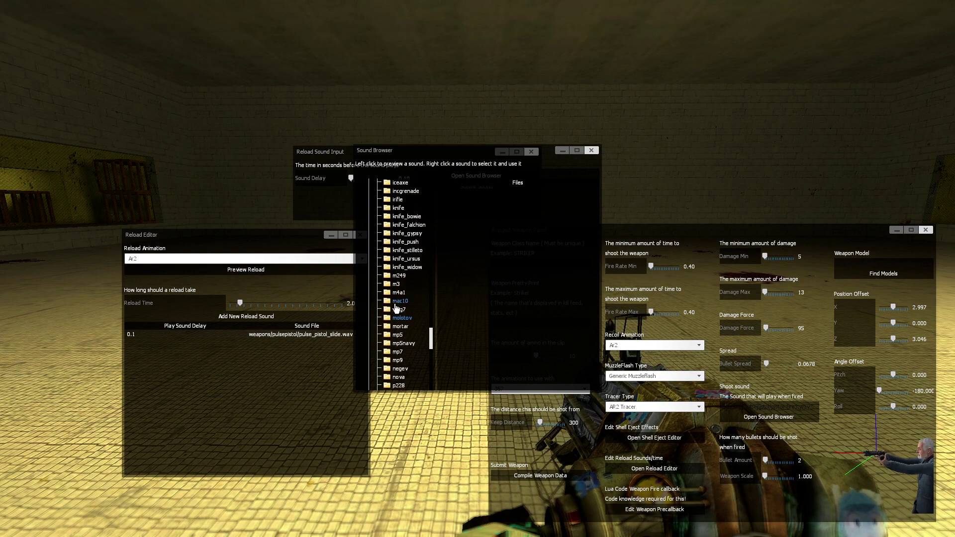
{"action": "scroll", "coordinate": [403, 299], "scroll_direction": "down", "scroll_amount": 6}
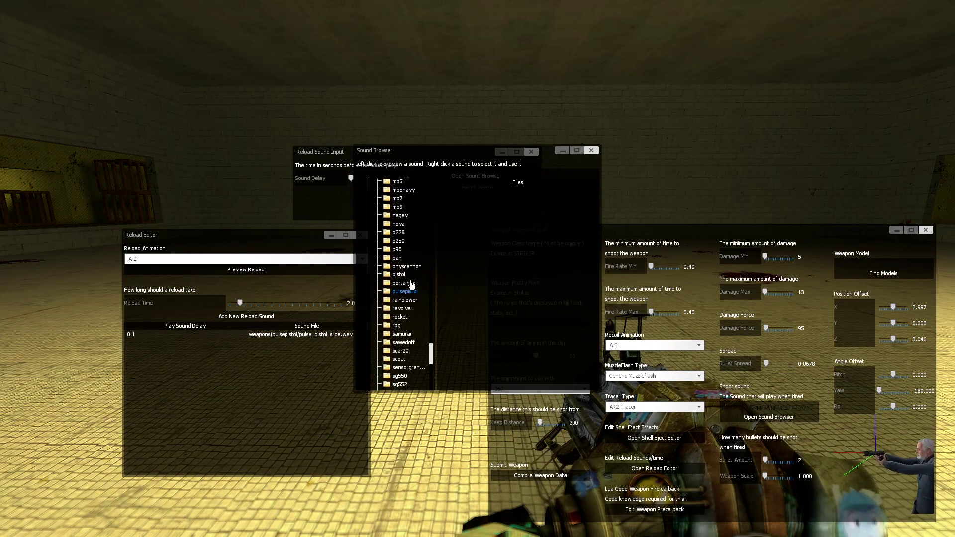
{"action": "left_click", "coordinate": [413, 291]}
Audition the pulse pistol sounds and pick pulse_pistol_movement3.wav as the reload sound
{"action": "left_click", "coordinate": [469, 226]}
{"action": "left_click", "coordinate": [488, 242]}
{"action": "left_click", "coordinate": [492, 235]}
{"action": "left_click", "coordinate": [495, 217]}
{"action": "left_click", "coordinate": [497, 208]}
{"action": "left_click", "coordinate": [500, 242]}
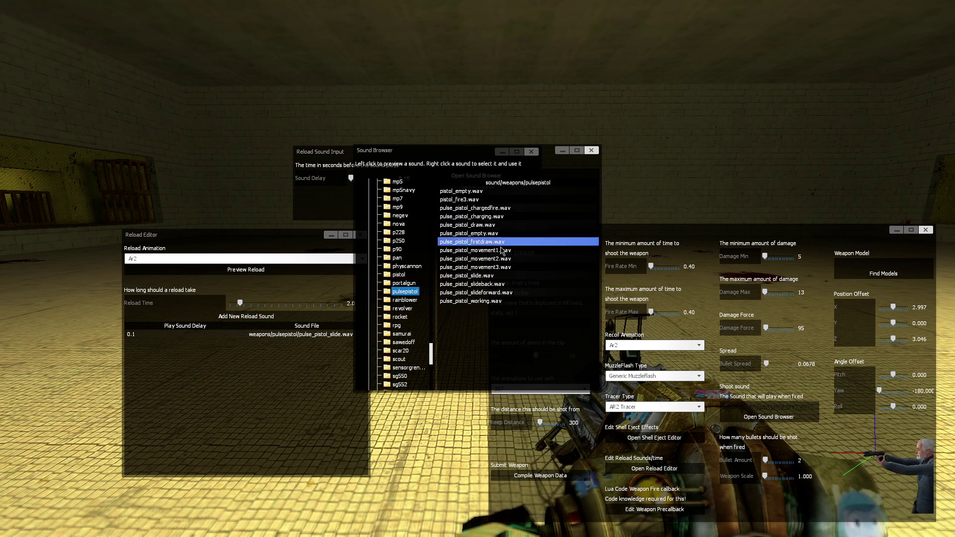
{"action": "left_click", "coordinate": [504, 258]}
{"action": "left_click", "coordinate": [504, 276]}
{"action": "left_click", "coordinate": [504, 251]}
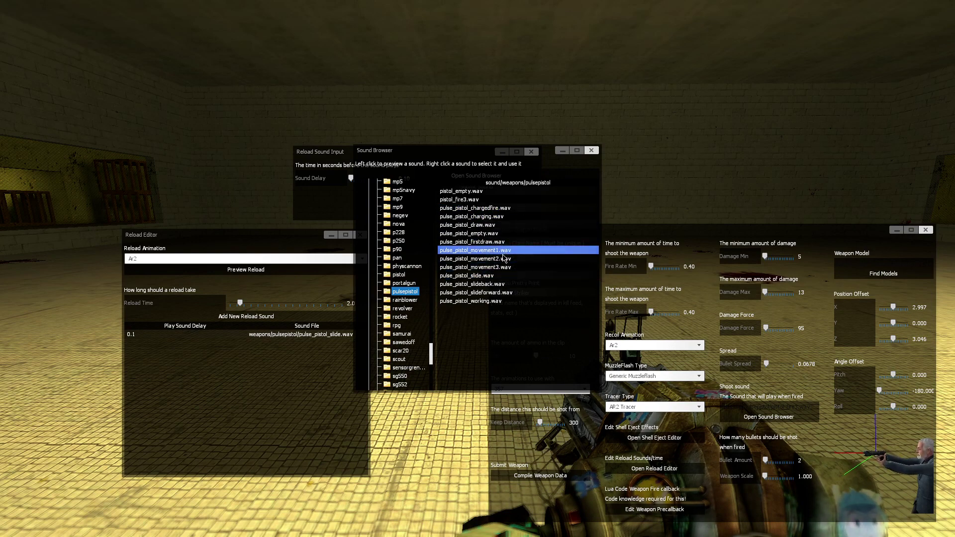
{"action": "left_click", "coordinate": [504, 259]}
{"action": "left_click", "coordinate": [501, 267]}
{"action": "right_click", "coordinate": [500, 266]}
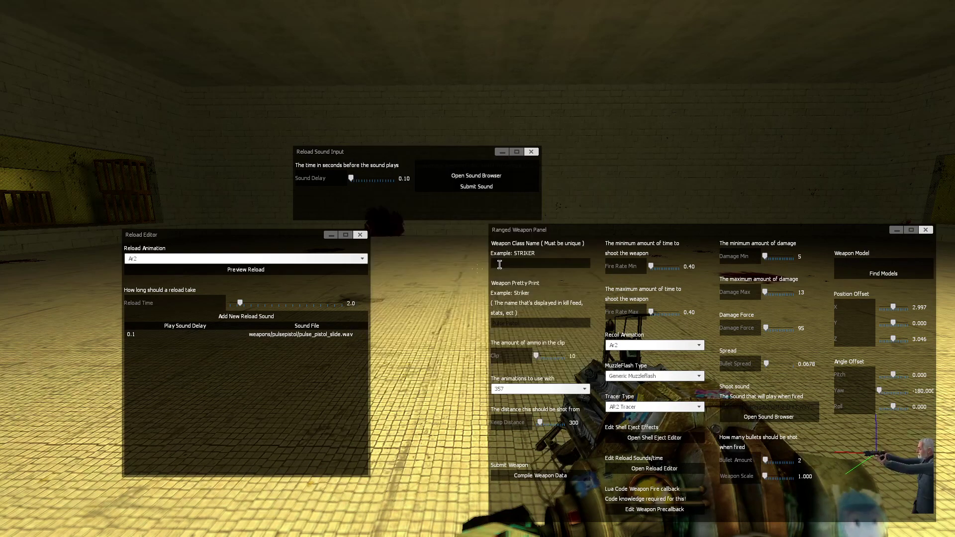
Add movement3 with a 0.6 delay, preview the reload, then remove that sound again
{"action": "left_click_drag", "start_coordinate": [319, 178], "coordinate": [356, 178]}
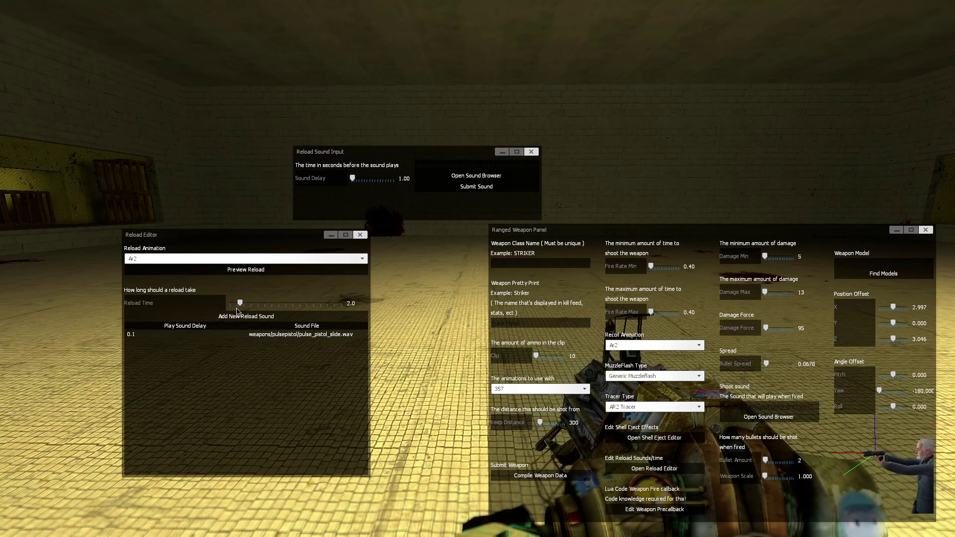
{"action": "left_click_drag", "start_coordinate": [321, 178], "coordinate": [315, 178]}
{"action": "left_click", "coordinate": [460, 187]}
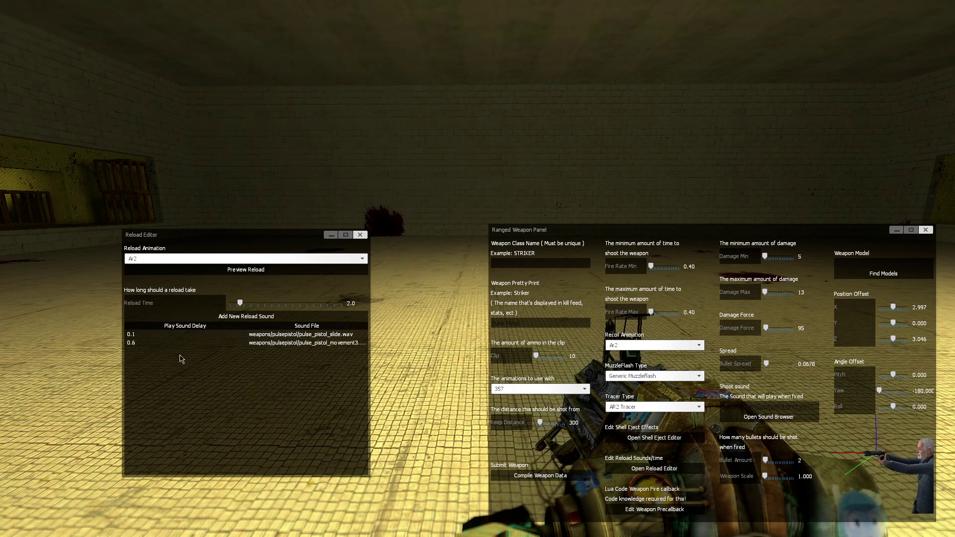
{"action": "left_click", "coordinate": [276, 271]}
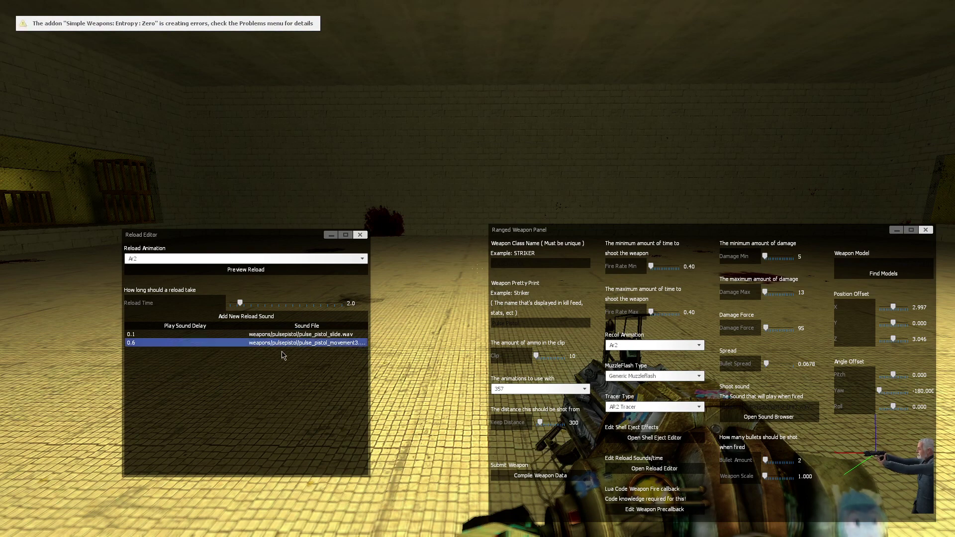
{"action": "right_click", "coordinate": [205, 344]}
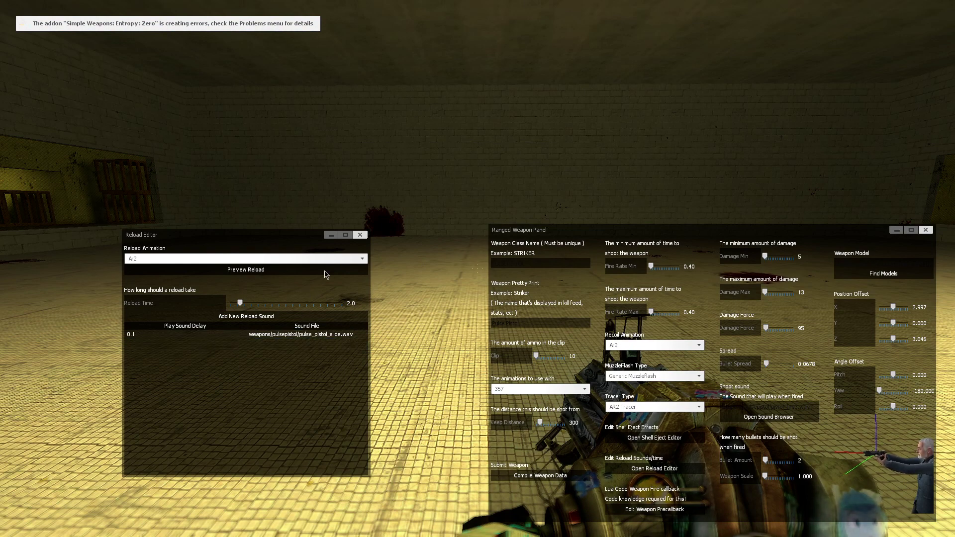
Close the Reload Editor, centre the weapon panel, and set Bullet Spread to 0.0673
{"action": "left_click", "coordinate": [361, 235]}
{"action": "left_click_drag", "start_coordinate": [581, 229], "coordinate": [361, 166]}
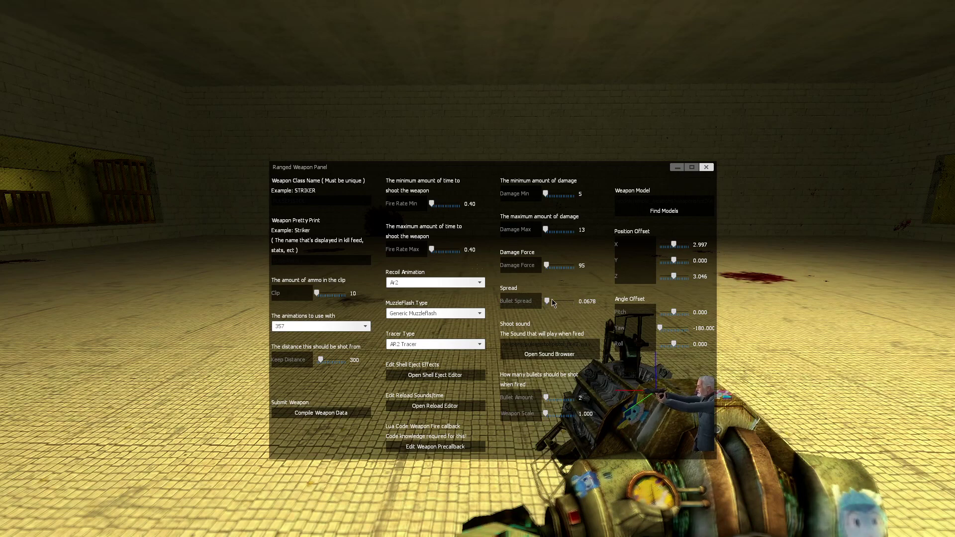
{"action": "mouse_move", "coordinate": [548, 301]}
{"action": "left_mouse_down"}
{"action": "mouse_move", "coordinate": [557, 300]}
{"action": "mouse_move", "coordinate": [537, 305]}
{"action": "left_mouse_up"}
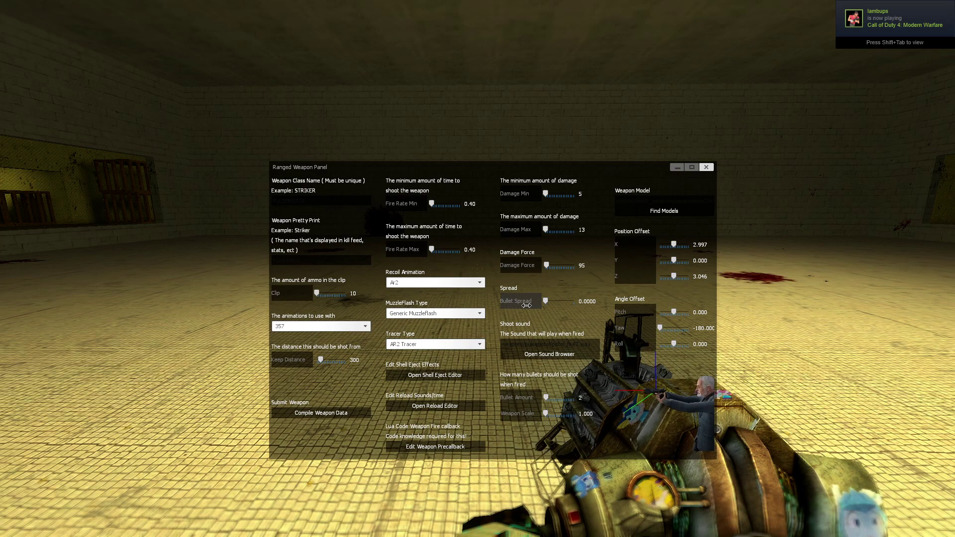
{"action": "left_click_drag", "start_coordinate": [526, 305], "coordinate": [597, 306]}
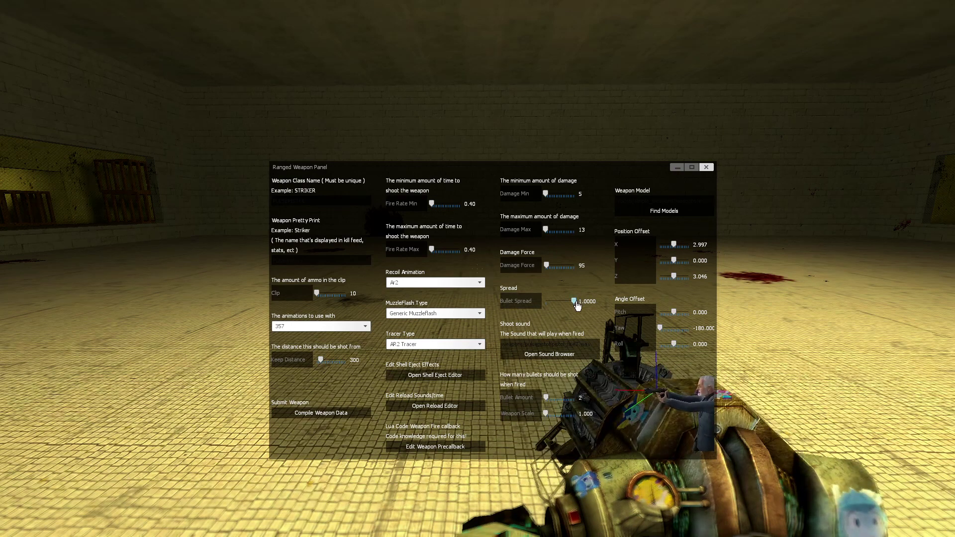
{"action": "left_click", "coordinate": [561, 302]}
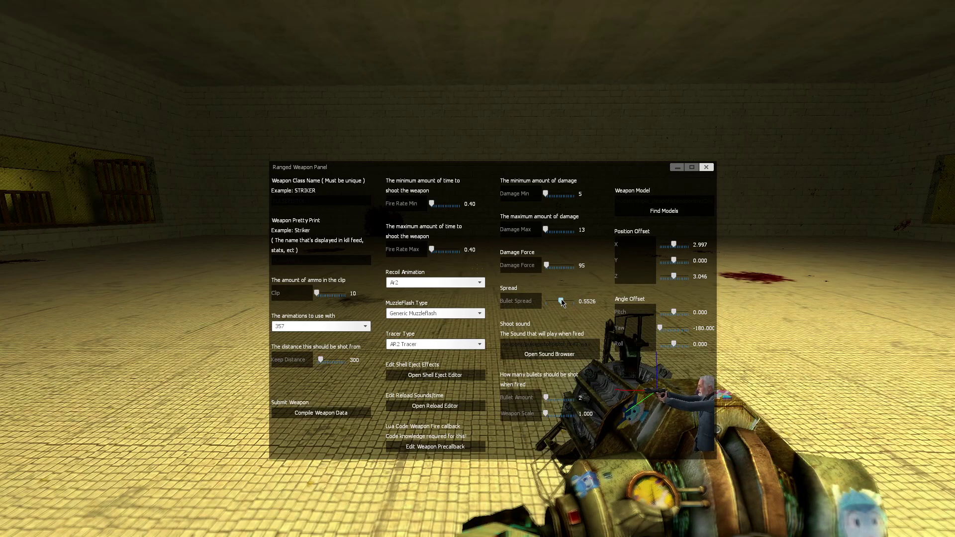
{"action": "left_click_drag", "start_coordinate": [562, 302], "coordinate": [546, 302]}
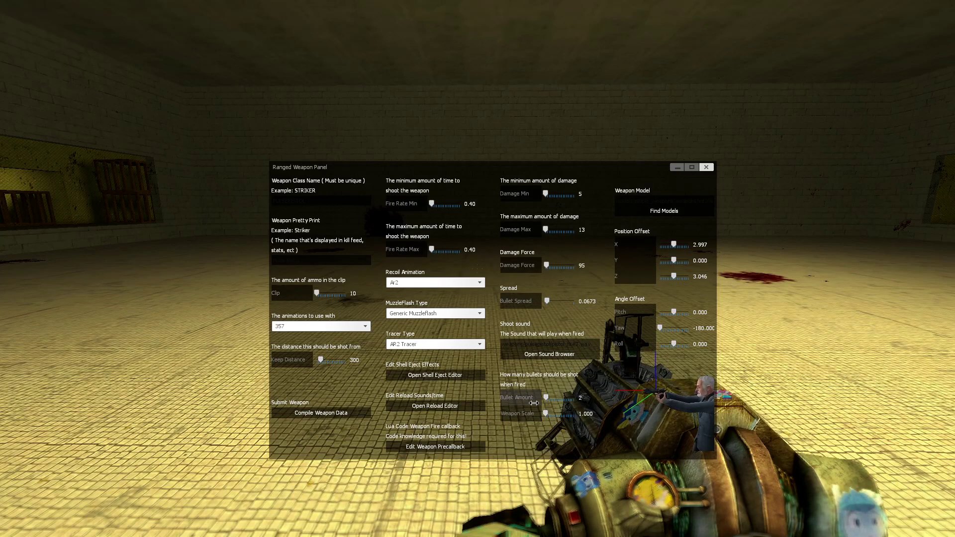
Change the Weapon Scale away from 1.000 and reset Position Offset Y to 0
{"action": "left_click_drag", "start_coordinate": [516, 416], "coordinate": [559, 416]}
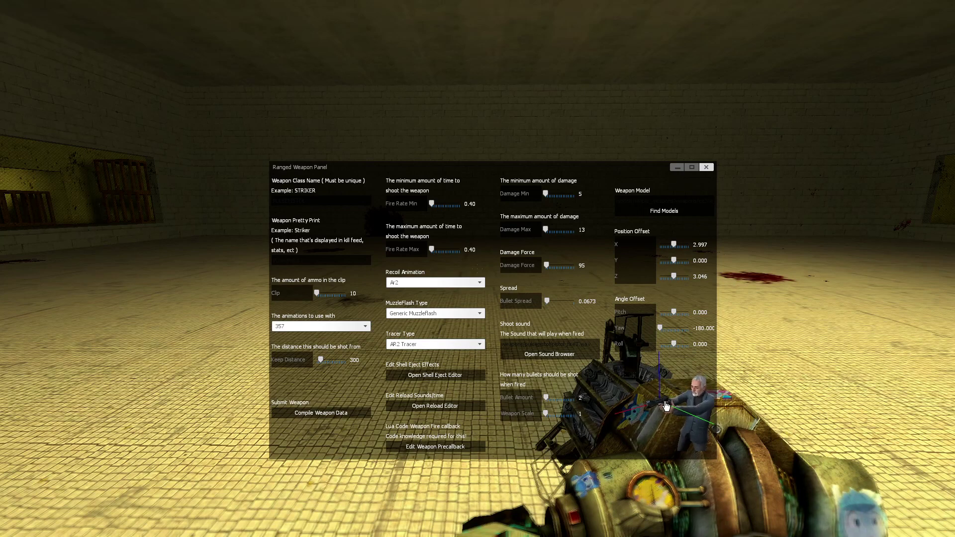
{"action": "mouse_move", "coordinate": [636, 260]}
{"action": "left_mouse_down"}
{"action": "mouse_move", "coordinate": [647, 260]}
{"action": "mouse_move", "coordinate": [636, 261]}
{"action": "left_mouse_up"}
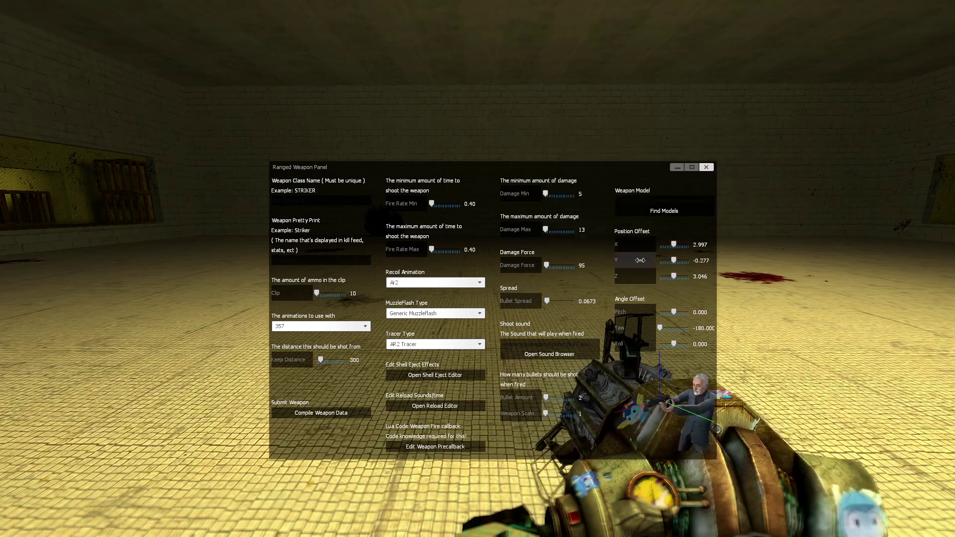
{"action": "left_click", "coordinate": [704, 260]}
{"action": "type", "text": "0"}
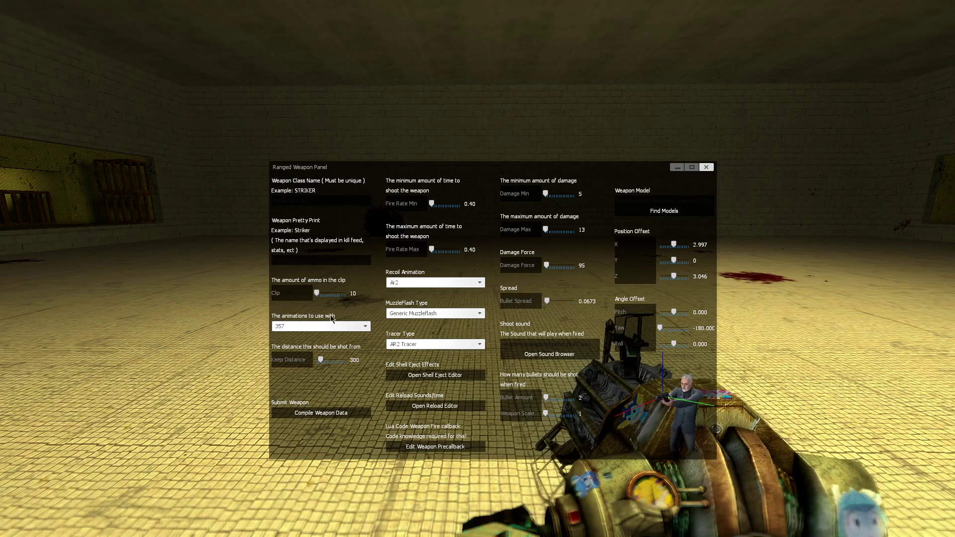
Open and close the pre-fire callback editor, then check the class and display name fields
{"action": "left_click", "coordinate": [431, 448]}
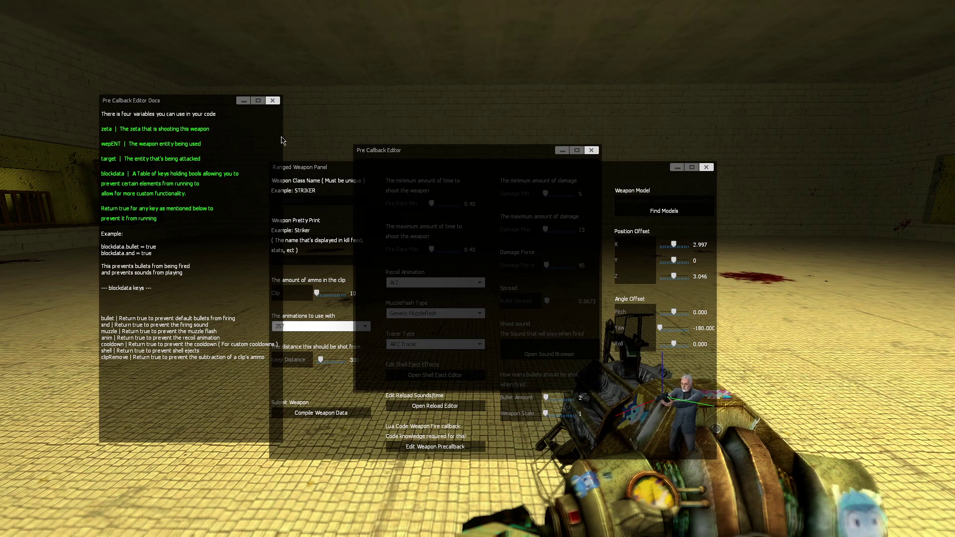
{"action": "left_click", "coordinate": [272, 100]}
{"action": "left_click", "coordinate": [592, 150]}
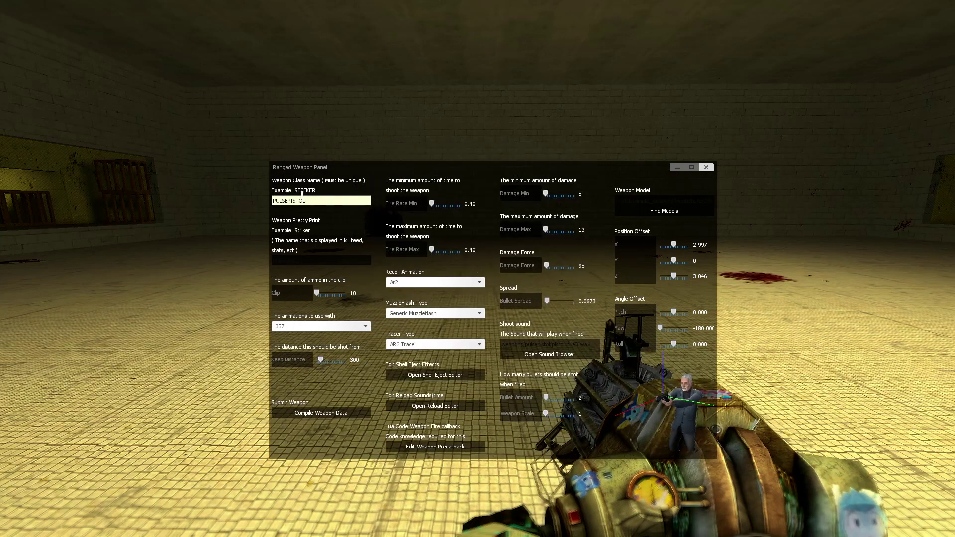
{"action": "left_click", "coordinate": [316, 201]}
{"action": "left_click", "coordinate": [319, 215]}
{"action": "left_click", "coordinate": [321, 259]}
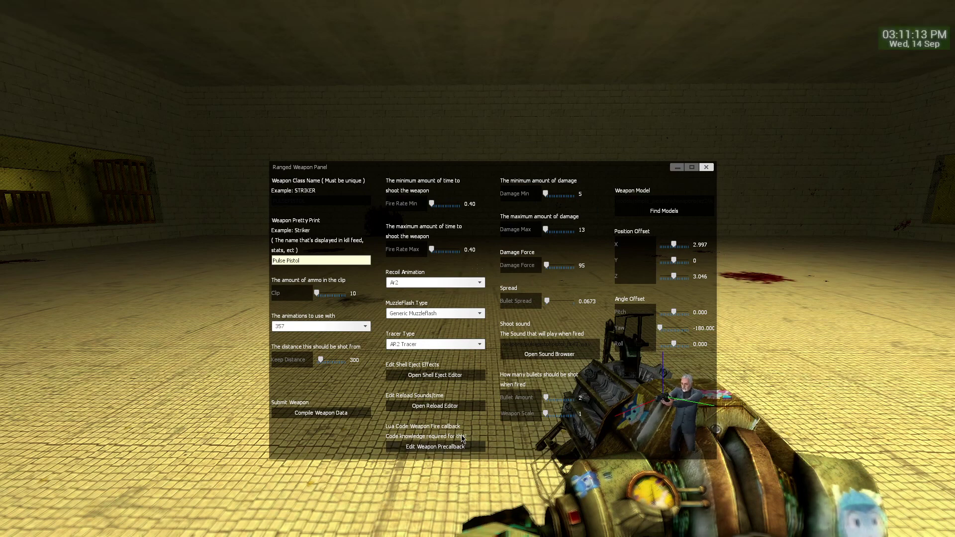
Close the Ranged Weapon Panel and bring up the Weapon Creator from the spawn menu
{"action": "left_click", "coordinate": [706, 167]}
{"action": "key", "text": "q"}
{"action": "left_click", "coordinate": [808, 79]}
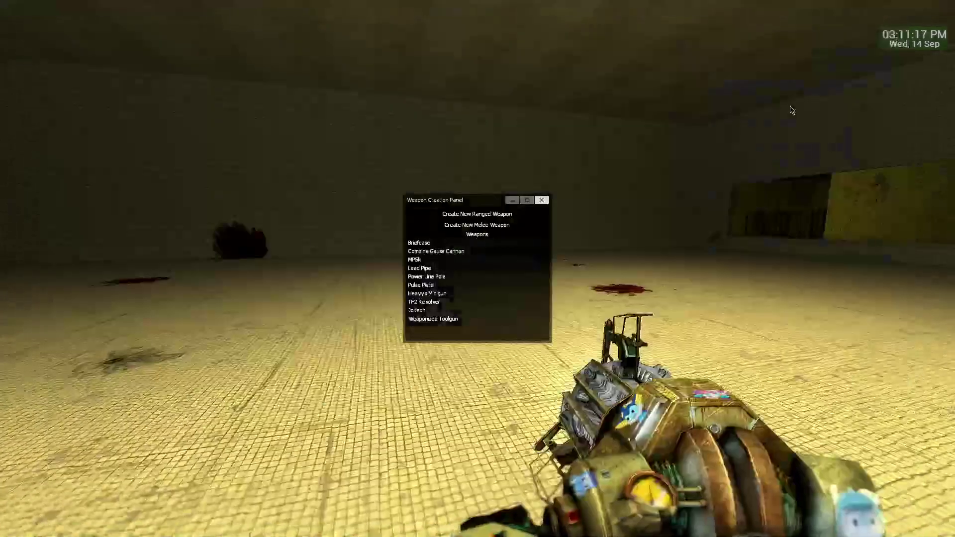
Load the Combine Gauss Cannon and open its pre-fire callback code, moving the panel lower right
{"action": "left_click", "coordinate": [485, 253]}
{"action": "left_click", "coordinate": [486, 253]}
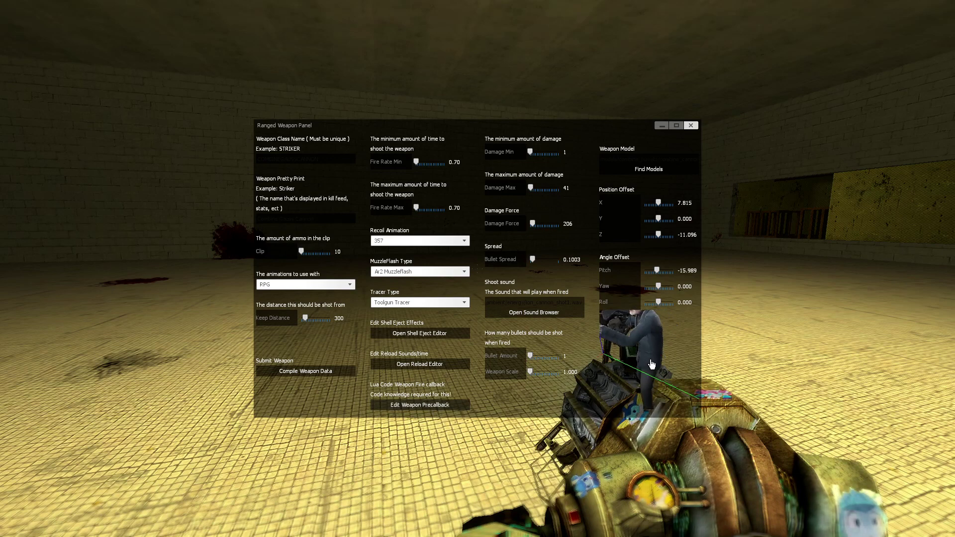
{"action": "left_click", "coordinate": [396, 406]}
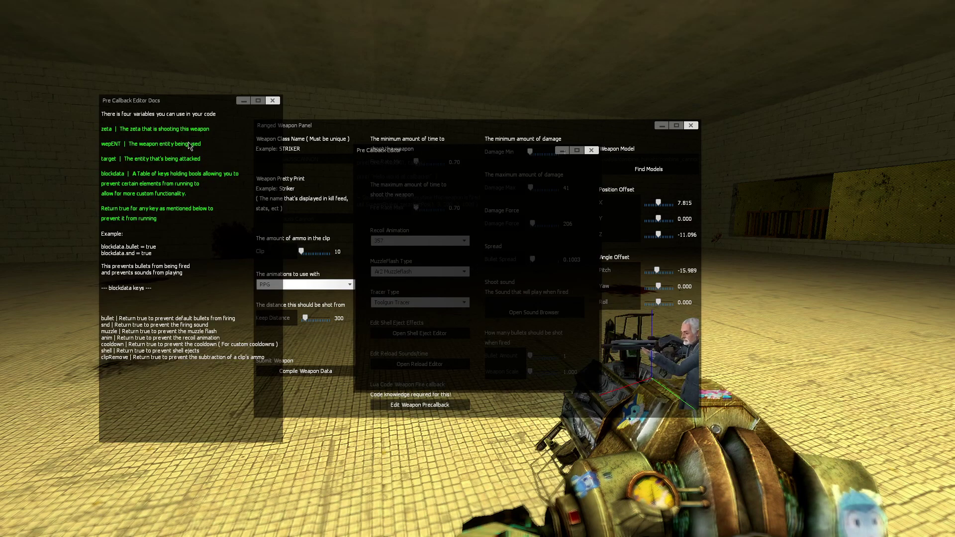
{"action": "left_click_drag", "start_coordinate": [450, 128], "coordinate": [701, 242]}
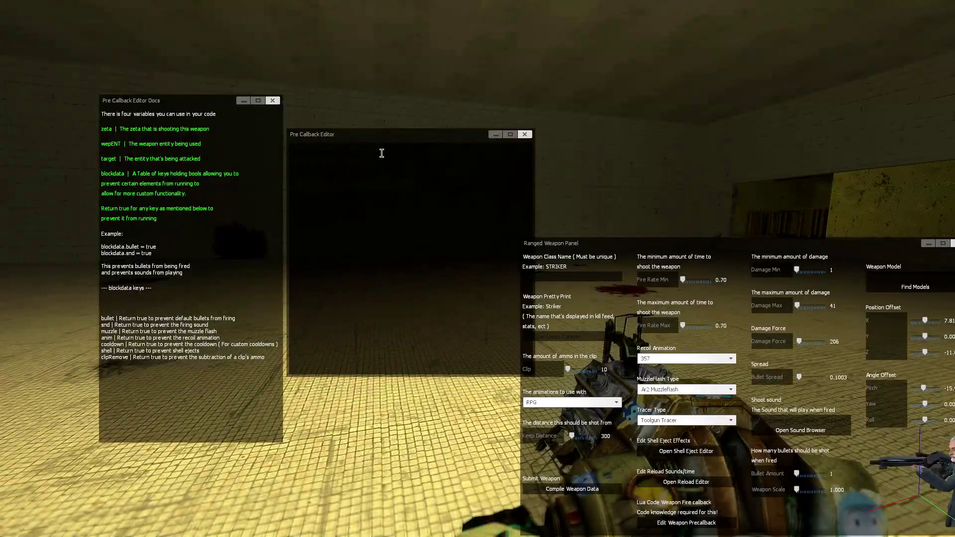
{"action": "left_click", "coordinate": [388, 169]}
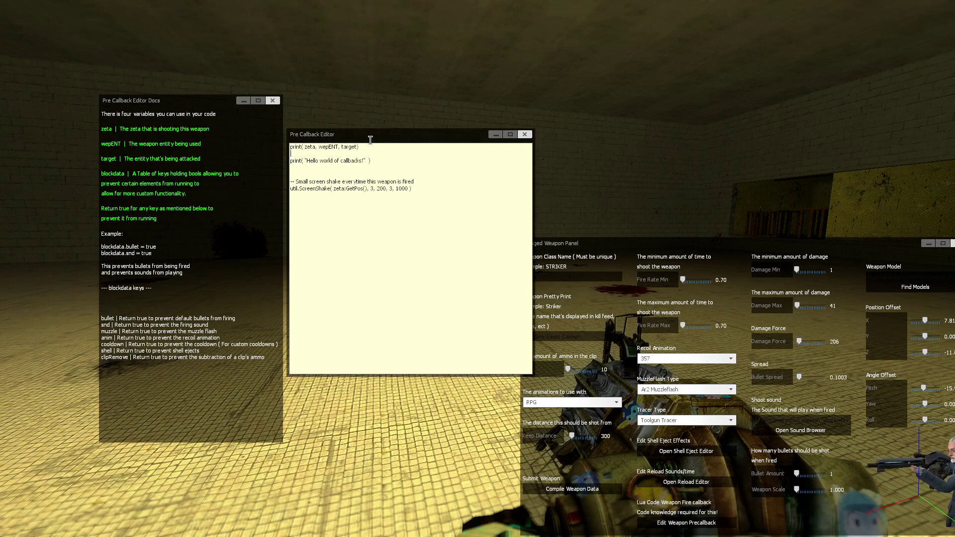
{"action": "mouse_move", "coordinate": [370, 139]}
{"action": "left_mouse_down"}
{"action": "mouse_move", "coordinate": [389, 120]}
{"action": "mouse_move", "coordinate": [370, 132]}
{"action": "left_mouse_up"}
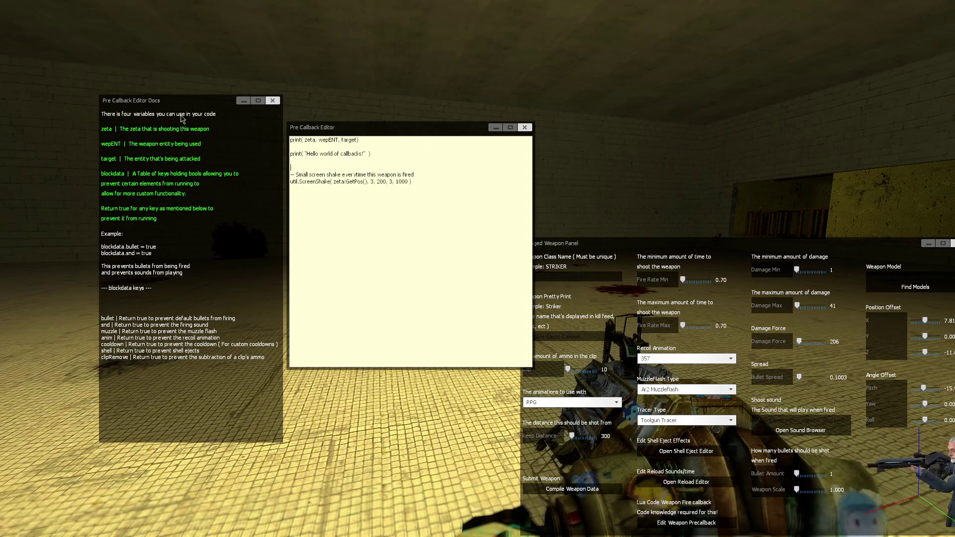
{"action": "left_click", "coordinate": [113, 114]}
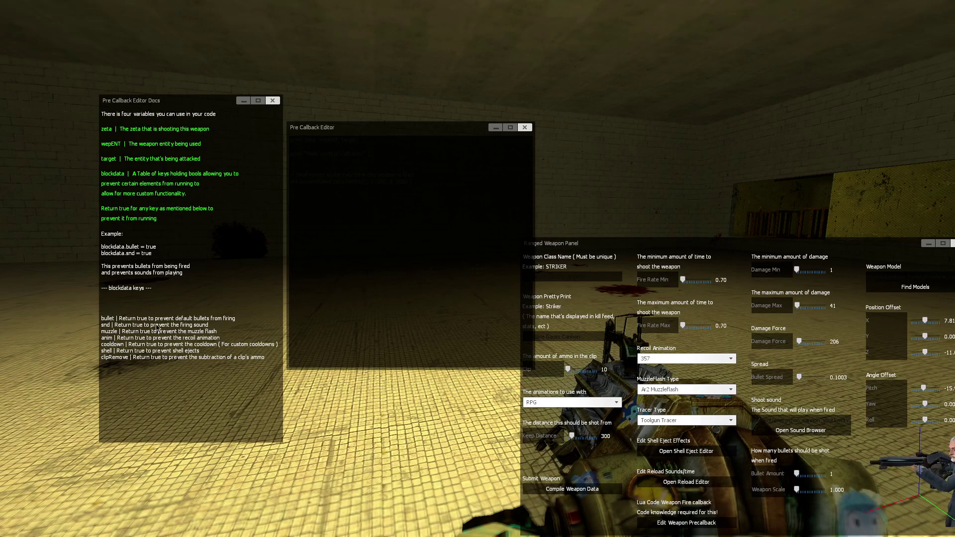
Delete the three print lines from the pre-callback code
{"action": "left_click", "coordinate": [273, 101]}
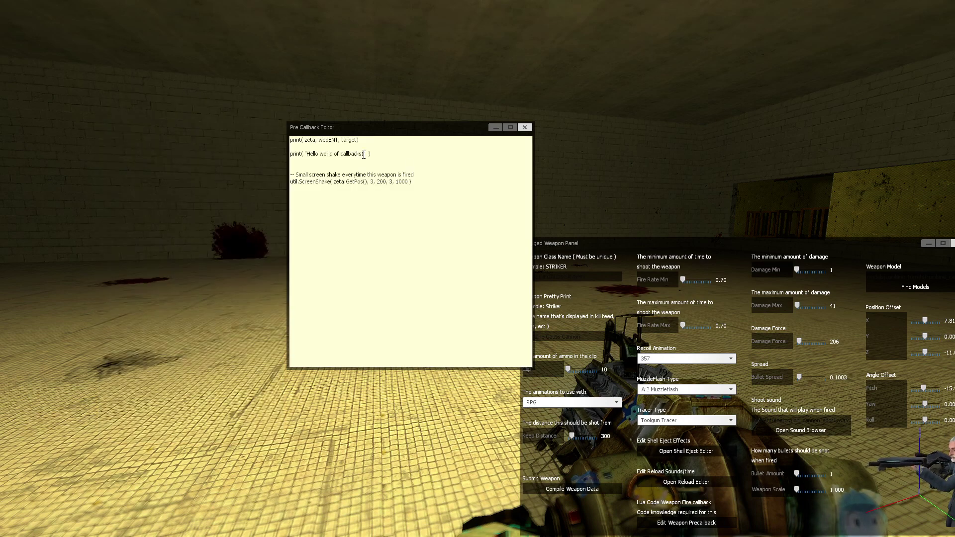
{"action": "left_click_drag", "start_coordinate": [385, 170], "coordinate": [278, 138]}
{"action": "key", "text": "BackSpace"}
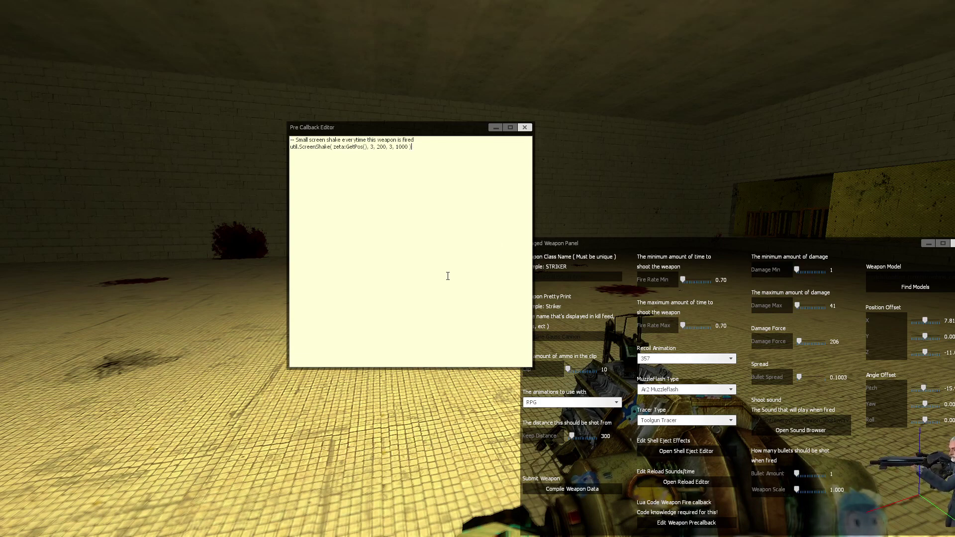
Keep the util.ScreenShake( zeta:GetPos(), 3, 200, 3, 1000 ) line and close the Pre Callback Editor
{"action": "left_click_drag", "start_coordinate": [445, 147], "coordinate": [267, 132]}
{"action": "left_click", "coordinate": [425, 147]}
{"action": "left_click_drag", "start_coordinate": [413, 148], "coordinate": [287, 149]}
{"action": "left_click", "coordinate": [411, 148]}
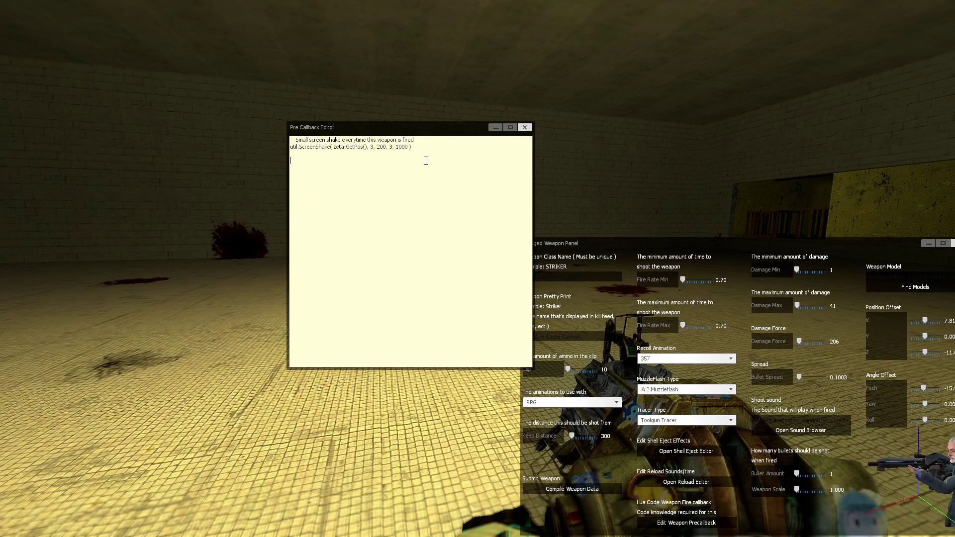
{"action": "left_click", "coordinate": [525, 127]}
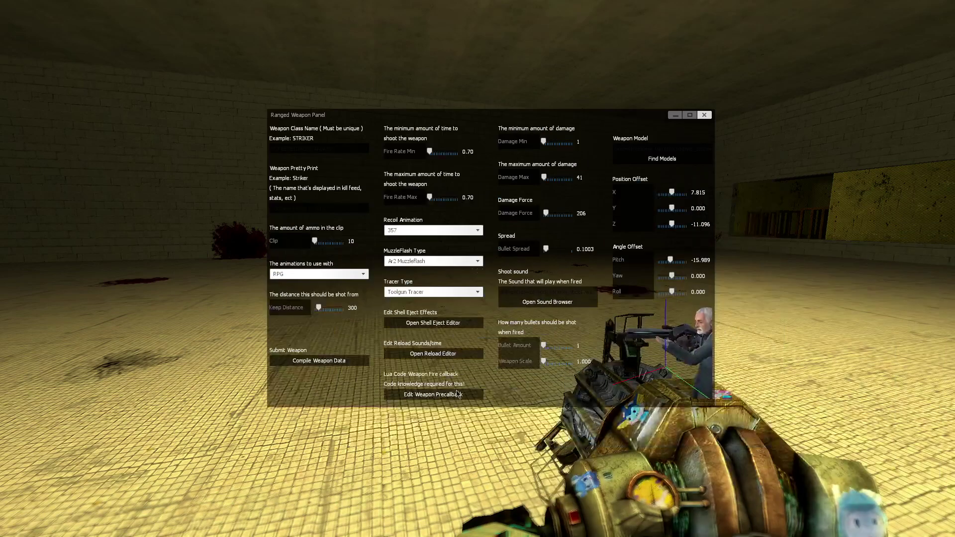
Reopen the pre-fire callback editor and add the line blockdata.snd = true
{"action": "left_click", "coordinate": [433, 394]}
{"action": "left_click_drag", "start_coordinate": [417, 115], "coordinate": [658, 249]}
{"action": "left_click_drag", "start_coordinate": [424, 148], "coordinate": [358, 113]}
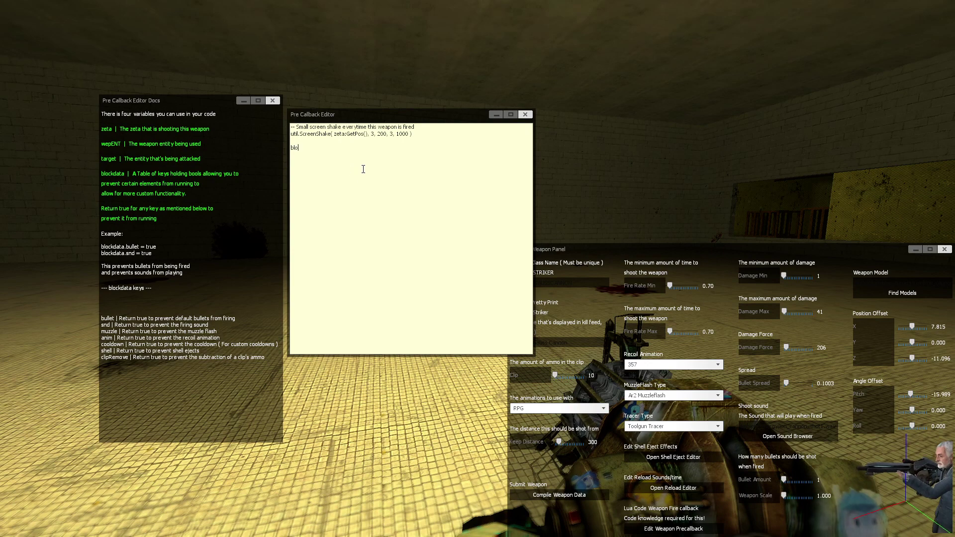
{"action": "type", "text": "ckd"}
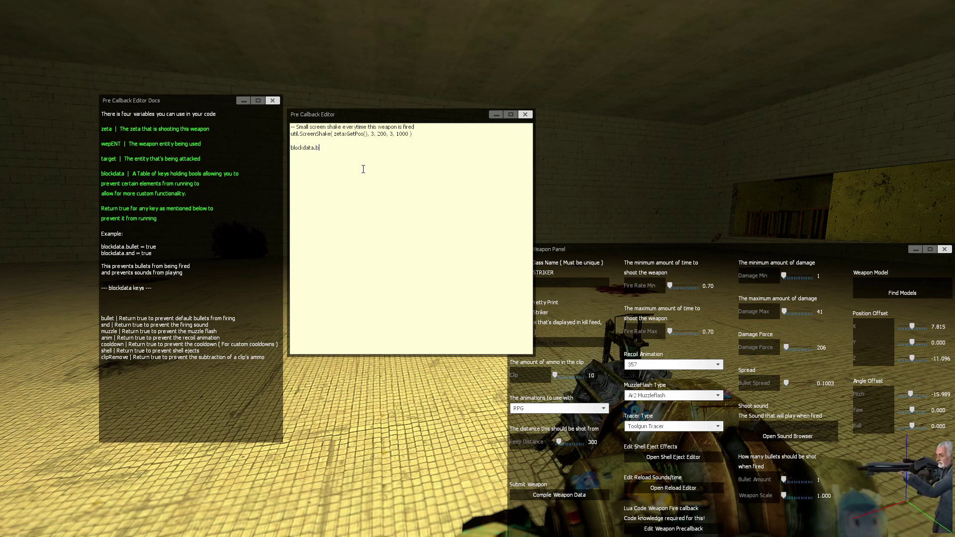
{"action": "type", "text": "ata.snd"}
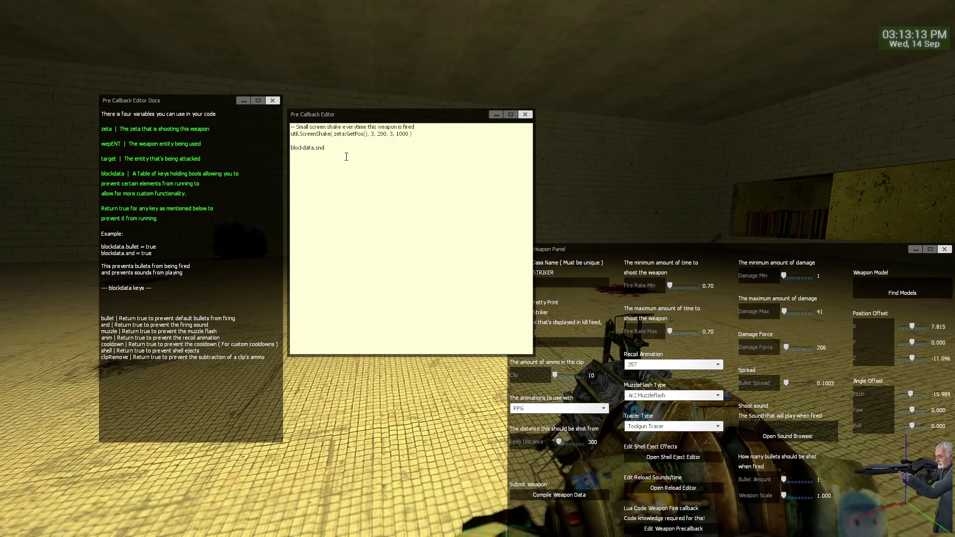
{"action": "type", "text": " = true"}
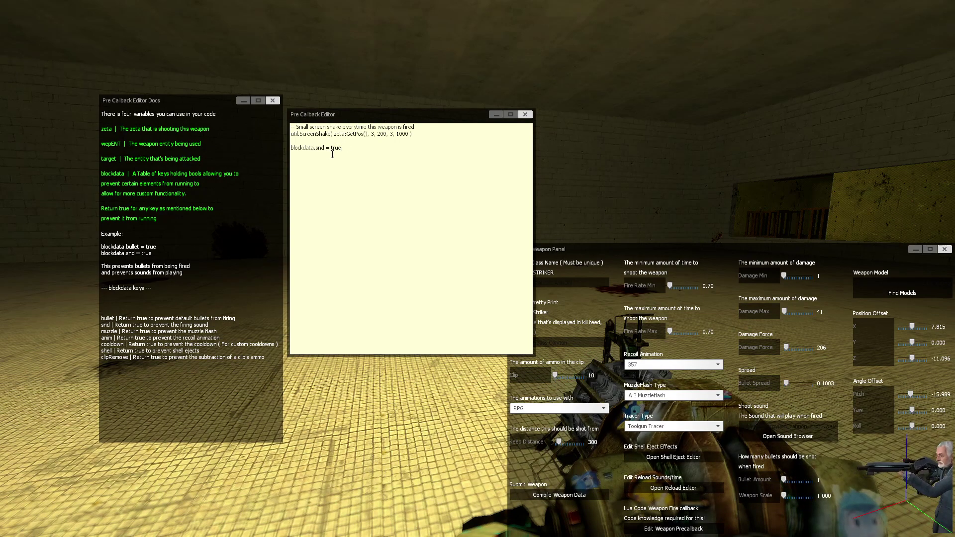
Add a blockdata.muzzle = true line below it and close the documentation window
{"action": "left_click_drag", "start_coordinate": [344, 149], "coordinate": [290, 147]}
{"action": "left_click", "coordinate": [357, 148]}
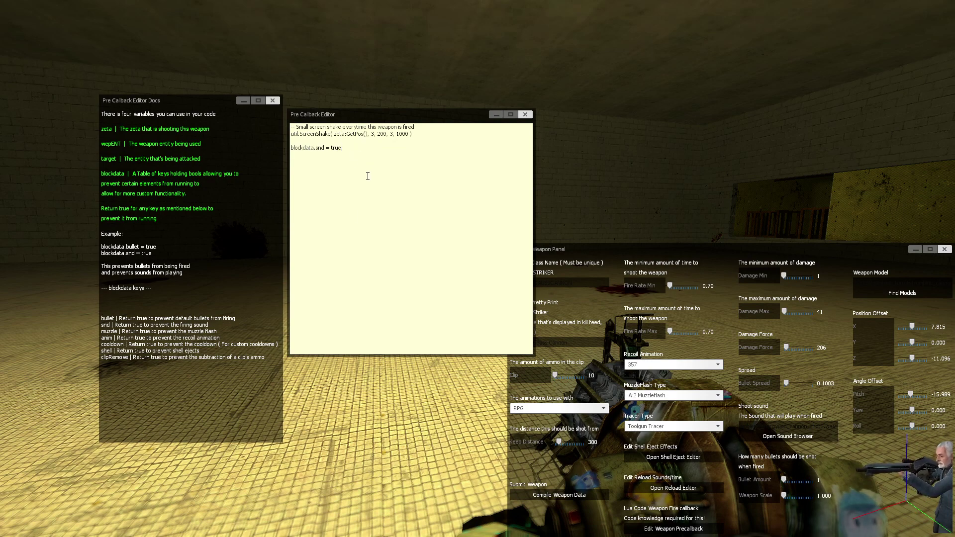
{"action": "key", "text": "Return"}
{"action": "type", "text": "blockdata.muzzle = true"}
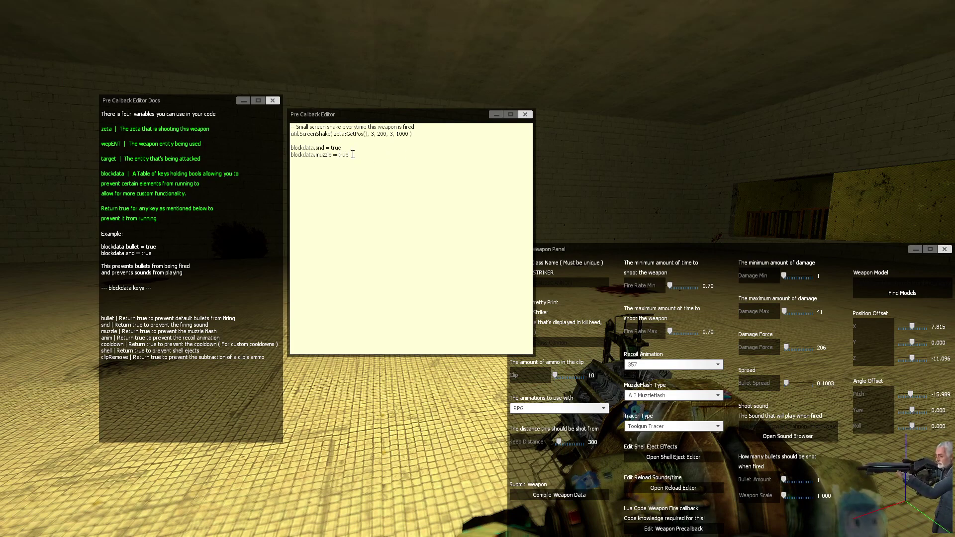
{"action": "left_click", "coordinate": [273, 101]}
Close the callback editor, glance at shell eject settings, compile the weapon data and close the panel
{"action": "left_click", "coordinate": [526, 114]}
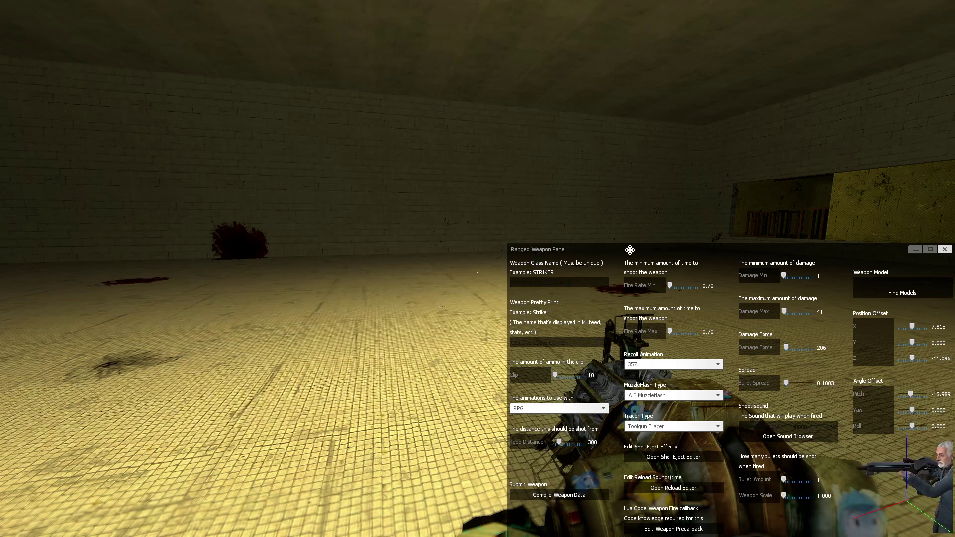
{"action": "left_click_drag", "start_coordinate": [630, 249], "coordinate": [366, 164]}
{"action": "left_click", "coordinate": [409, 370]}
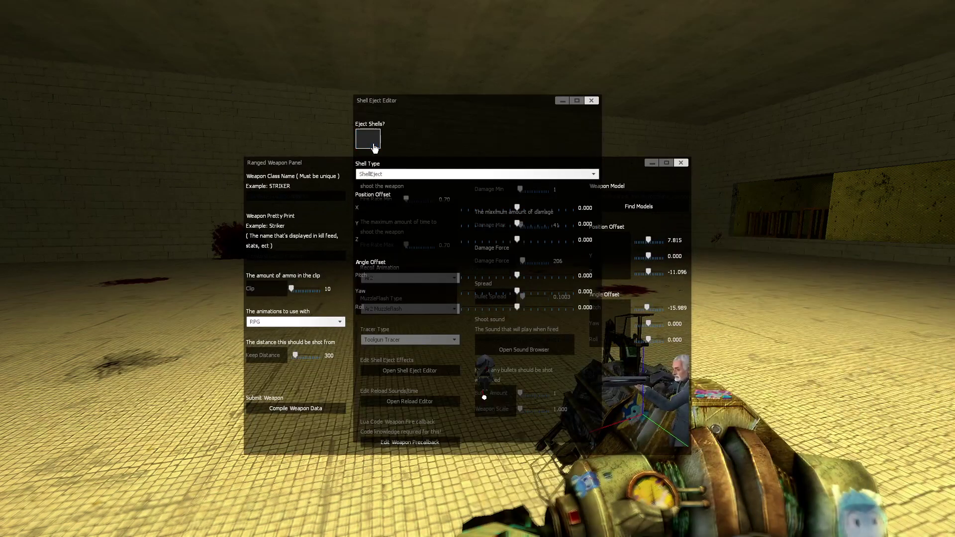
{"action": "left_click", "coordinate": [592, 100]}
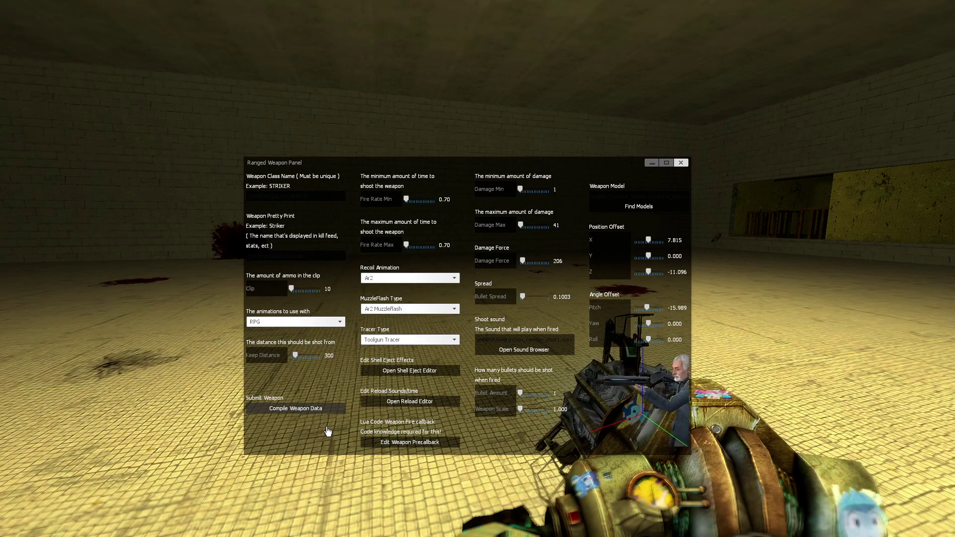
{"action": "left_click", "coordinate": [327, 409]}
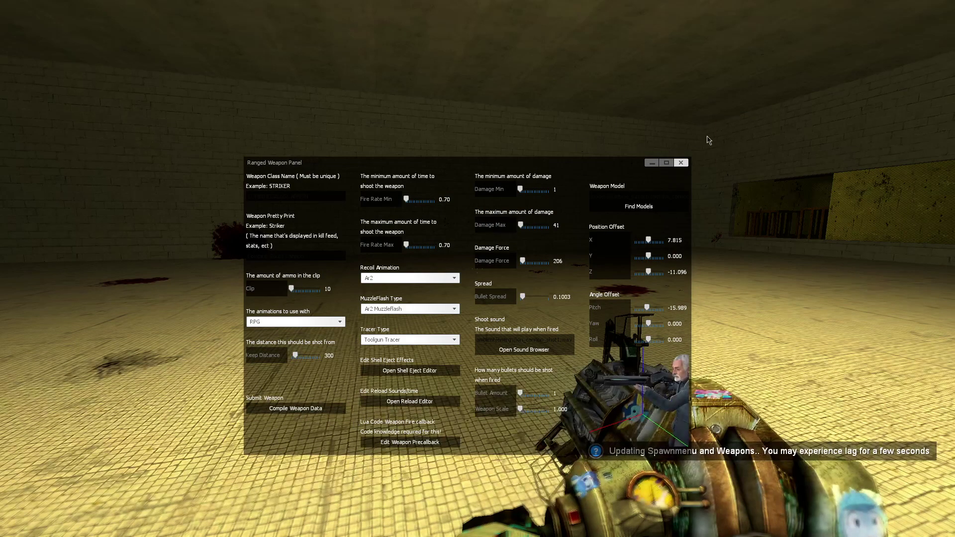
{"action": "left_click", "coordinate": [681, 164]}
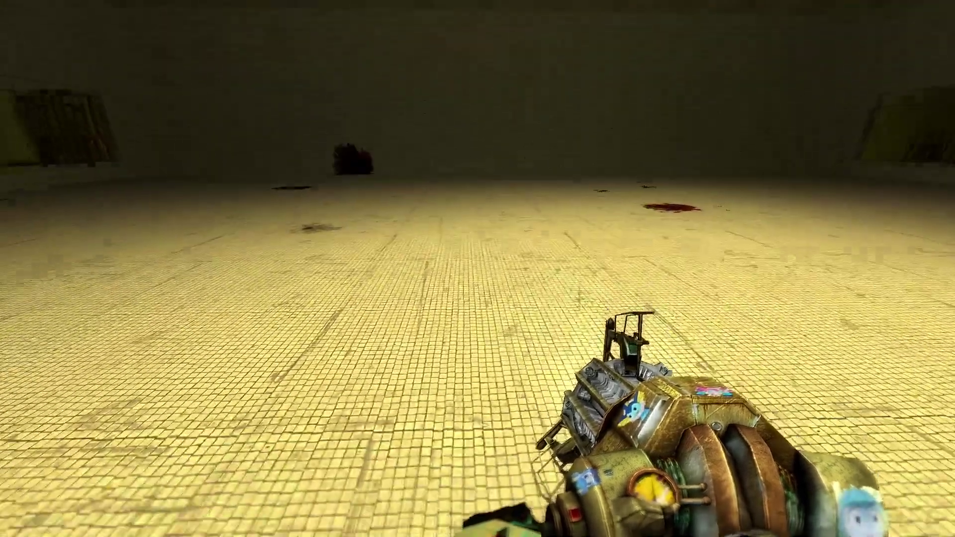
Open the Zeta Player Equipment Options in the spawn menu and scroll through them
{"action": "key", "text": "q"}
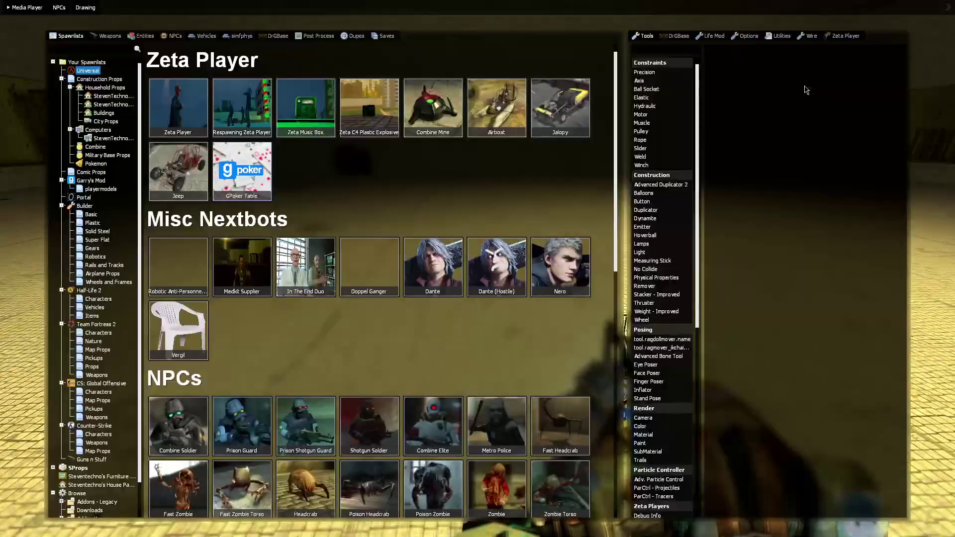
{"action": "left_click", "coordinate": [845, 35]}
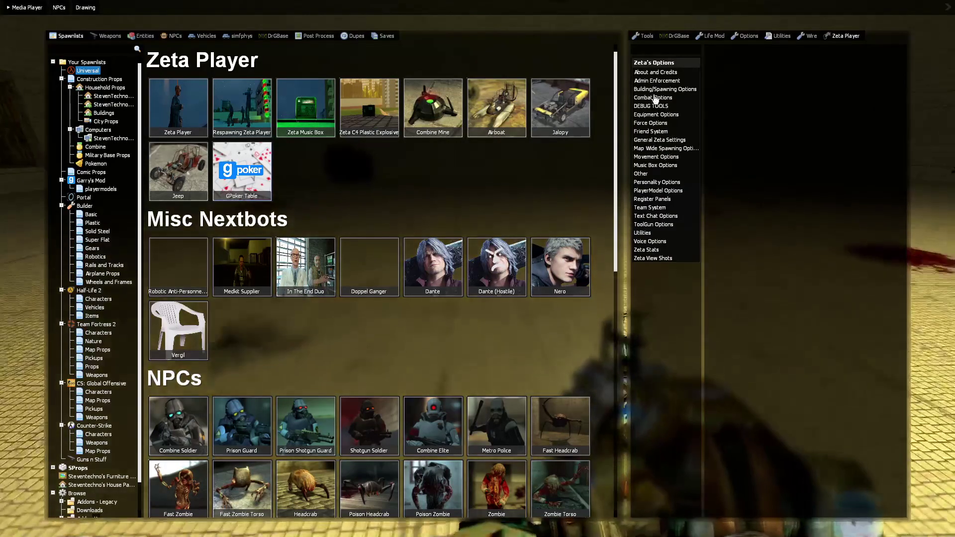
{"action": "left_click", "coordinate": [656, 114]}
{"action": "left_click_drag", "start_coordinate": [903, 97], "coordinate": [905, 238]}
Walk across the room, then scroll the Zeta options back up and return to the tools list
{"action": "key", "text": "q"}
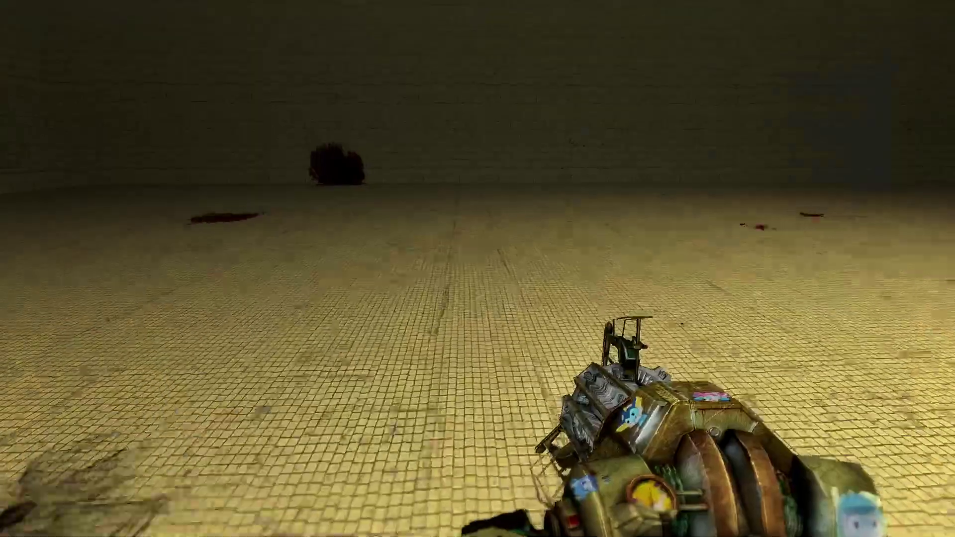
{"action": "key", "text": "w"}
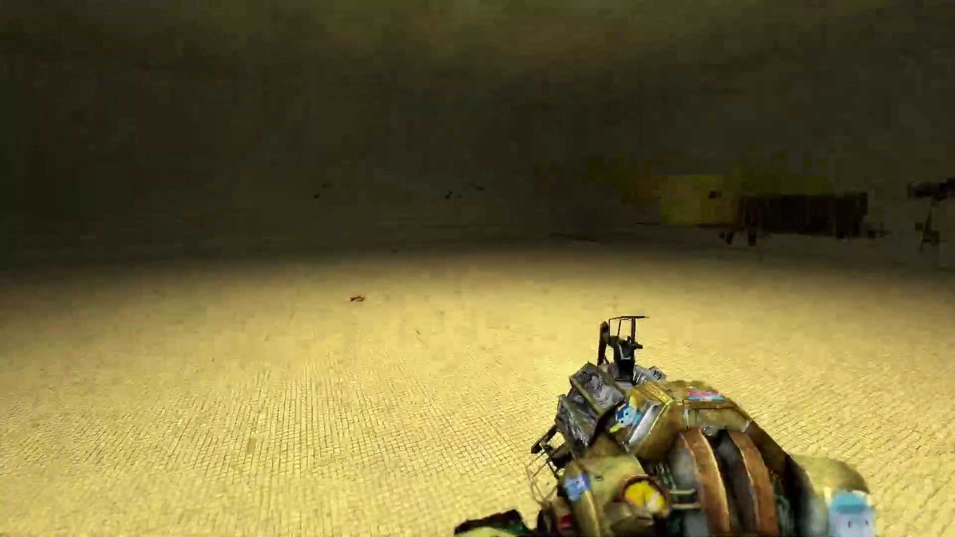
{"action": "key", "text": "q"}
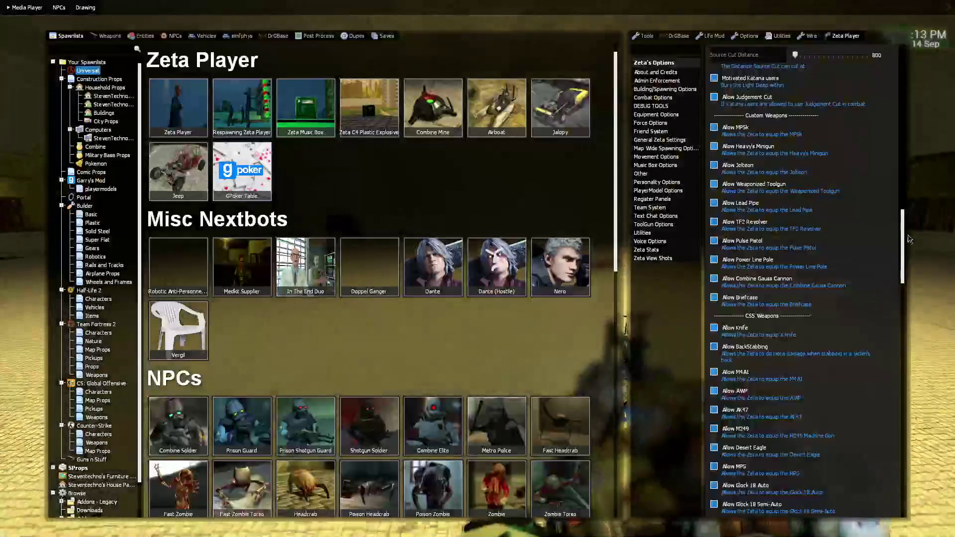
{"action": "left_click_drag", "start_coordinate": [905, 238], "coordinate": [909, 65]}
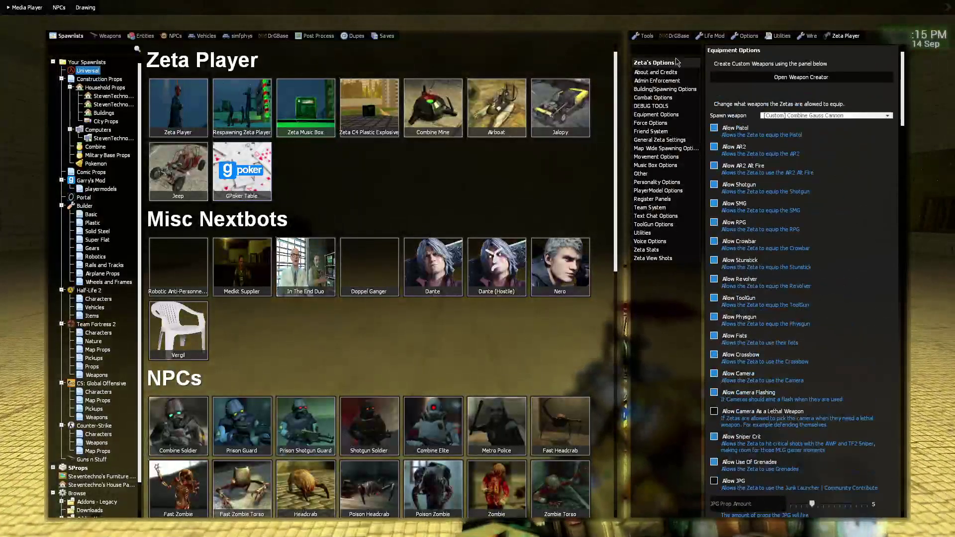
{"action": "left_click", "coordinate": [647, 35]}
{"action": "key", "text": "q"}
{"action": "key", "text": "q"}
Spawn a Zeta Player to test the Gauss Cannon, watch the fight, then undo it
{"action": "key", "text": "q"}
{"action": "key", "text": "q"}
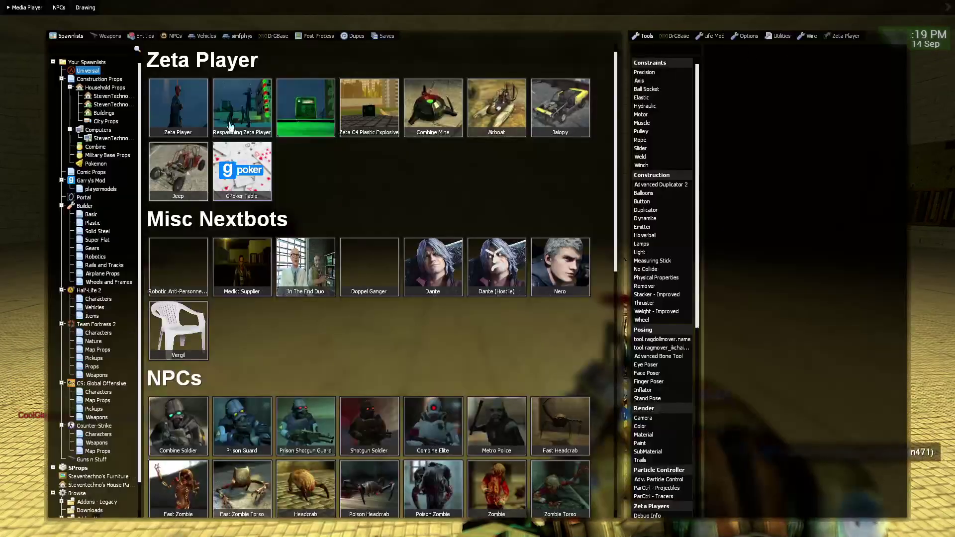
{"action": "left_click", "coordinate": [203, 128]}
{"action": "key", "text": "q"}
{"action": "key", "text": "q"}
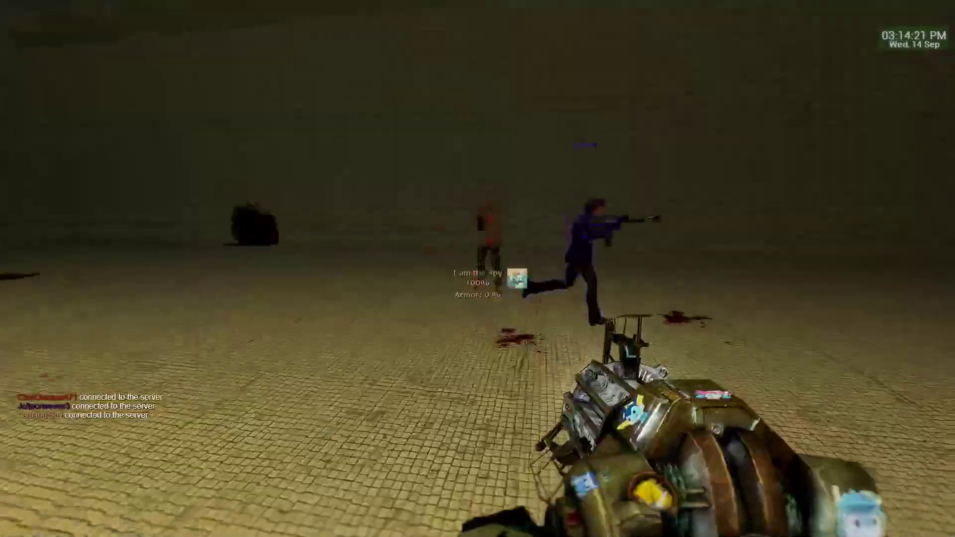
{"action": "key", "text": "s"}
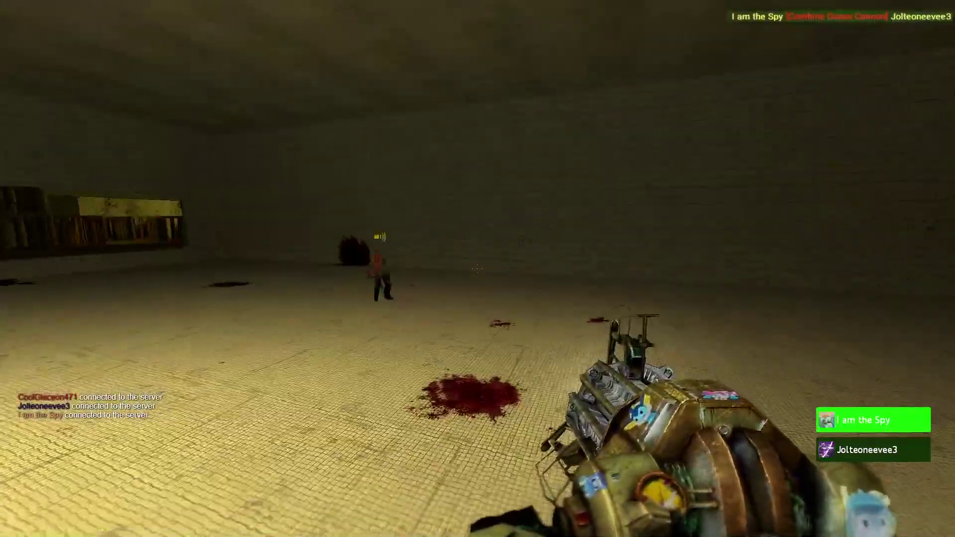
{"action": "key", "text": "z"}
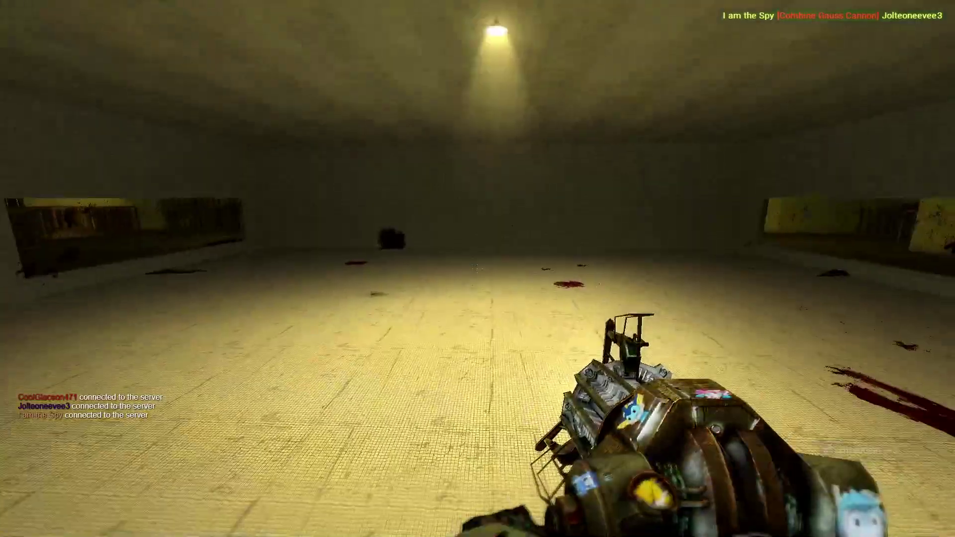
Bring up the Zeta Player settings and switch to the general options list
{"action": "key", "text": "q"}
{"action": "left_click", "coordinate": [832, 38]}
{"action": "left_click", "coordinate": [741, 39]}
Disable all reverb in the DWR V3 client settings under Utilities
{"action": "left_click", "coordinate": [768, 37]}
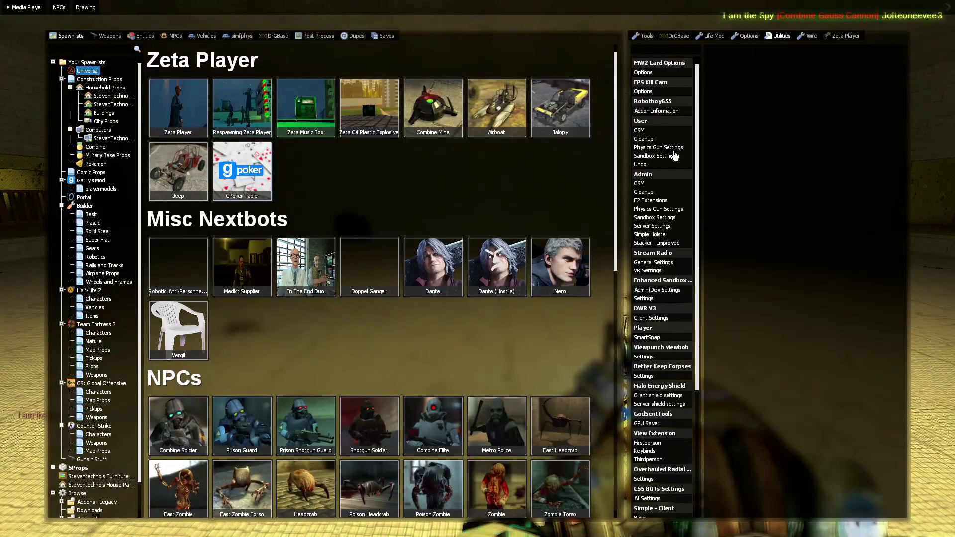
{"action": "left_click", "coordinate": [661, 318]}
{"action": "left_click", "coordinate": [714, 206]}
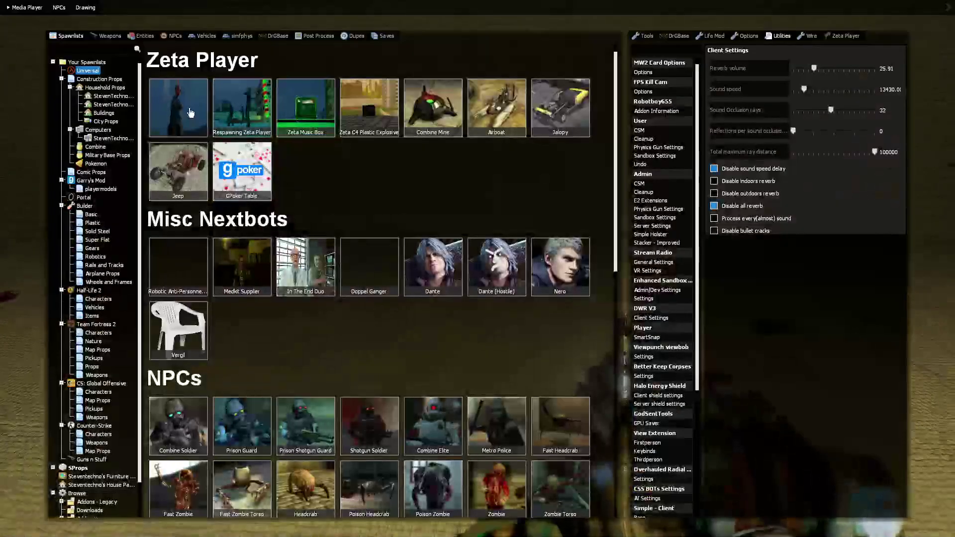
{"action": "key", "text": "q"}
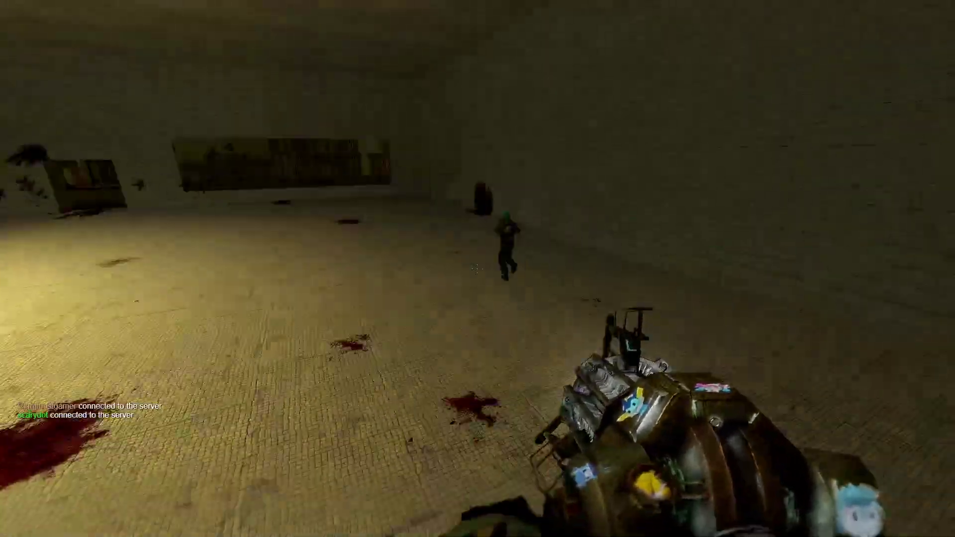
Undo the two Zeta players and spawn new ones
{"action": "key", "text": "z"}
{"action": "key", "text": "z"}
{"action": "key", "text": "q"}
{"action": "left_click", "coordinate": [189, 117]}
{"action": "left_click", "coordinate": [189, 118]}
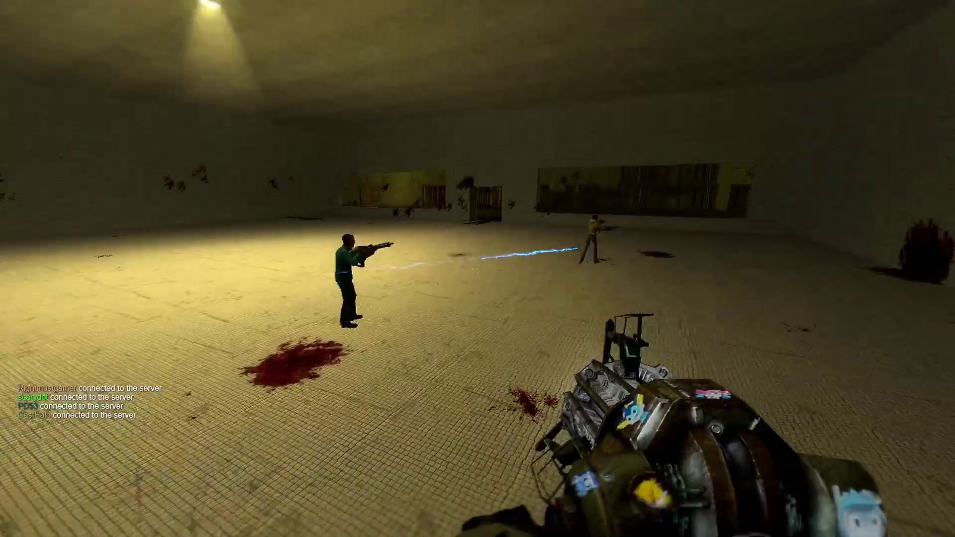
Follow the fighting Zeta players through the room toward the cage hall's open door
{"action": "key", "text": "w"}
{"action": "key", "text": "d"}
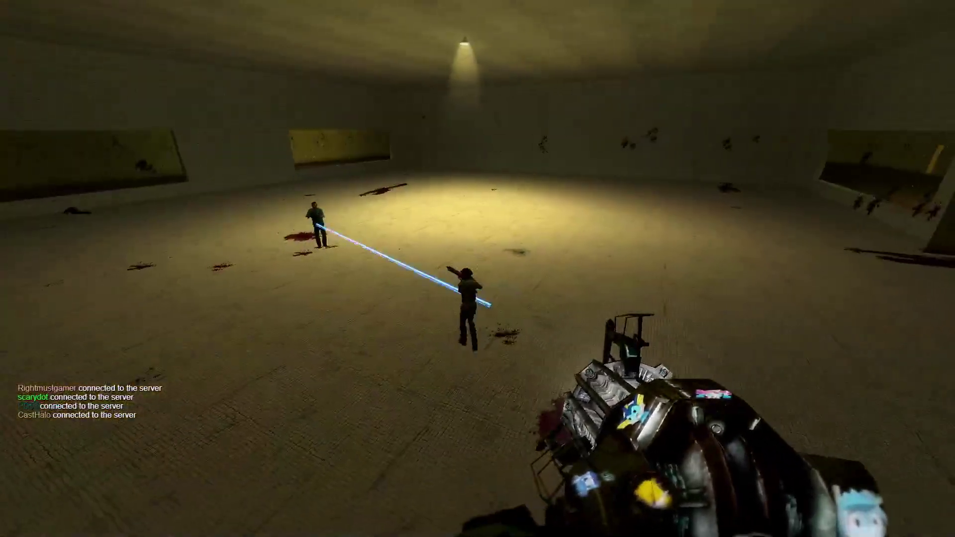
{"action": "key", "text": "q"}
{"action": "key", "text": "q"}
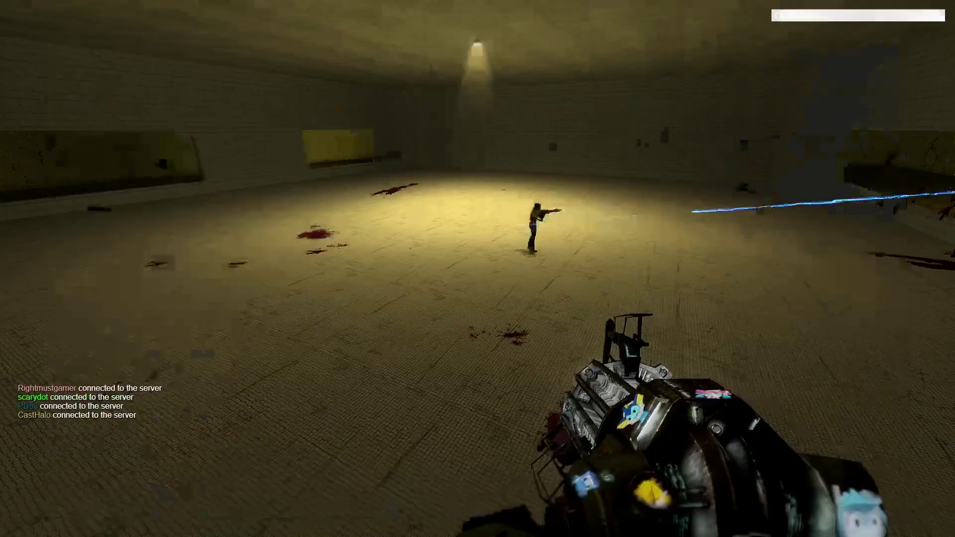
{"action": "key", "text": "w"}
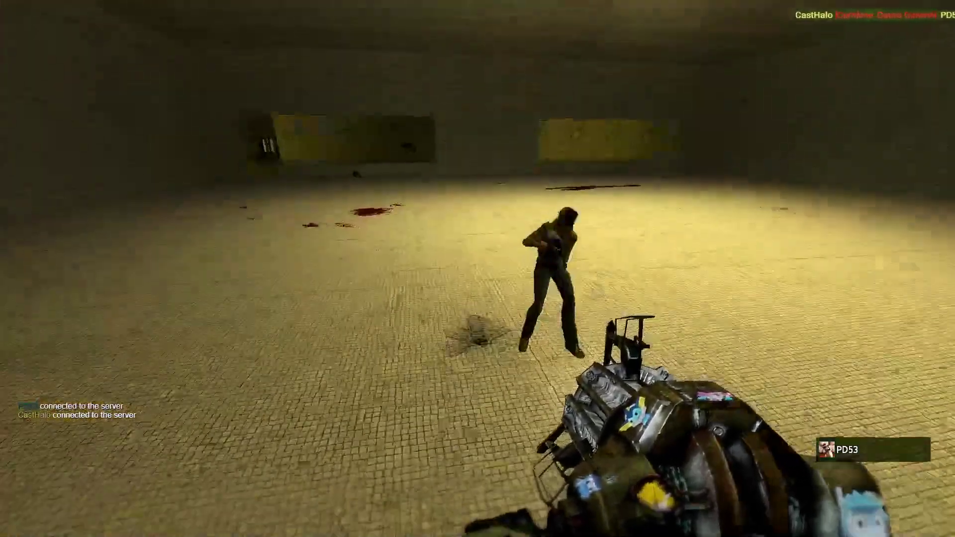
{"action": "key", "text": "w"}
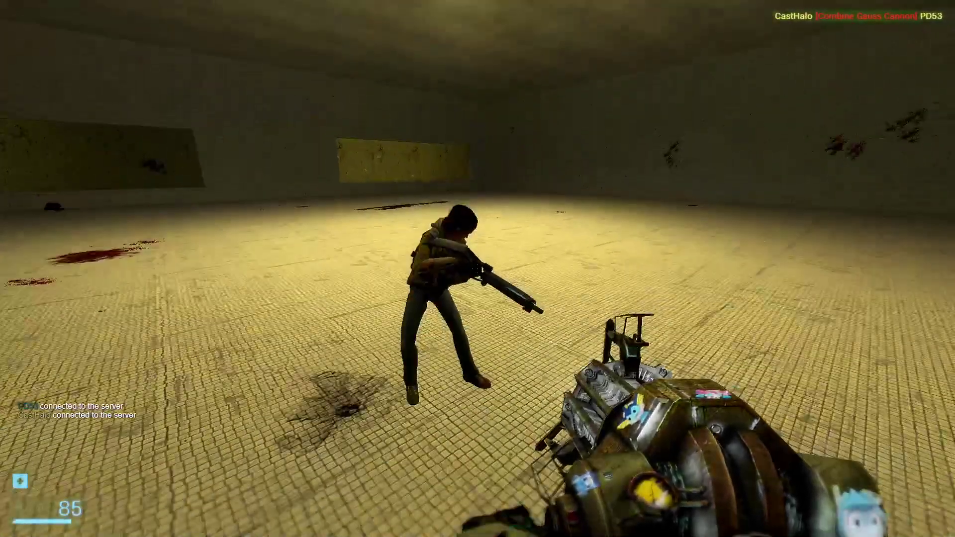
{"action": "key", "text": "w"}
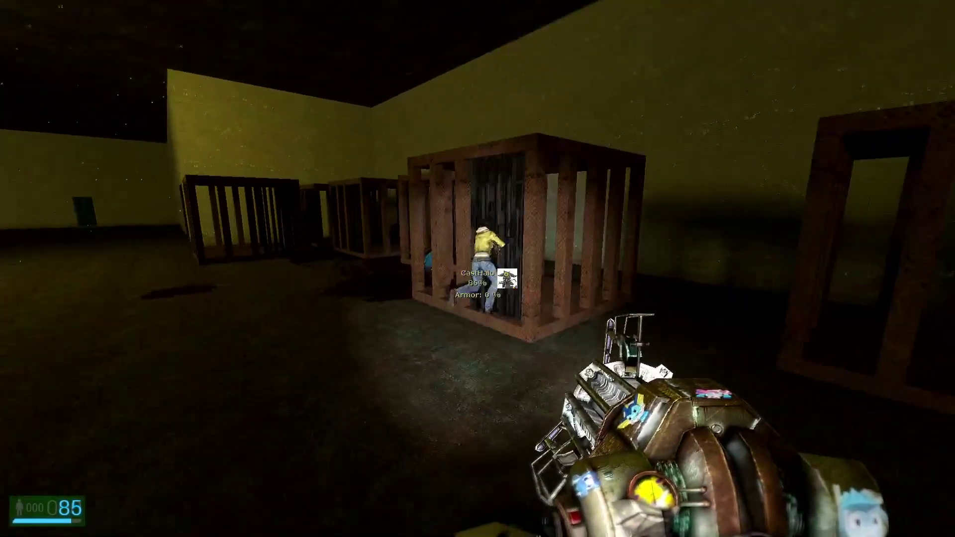
{"action": "key", "text": "w"}
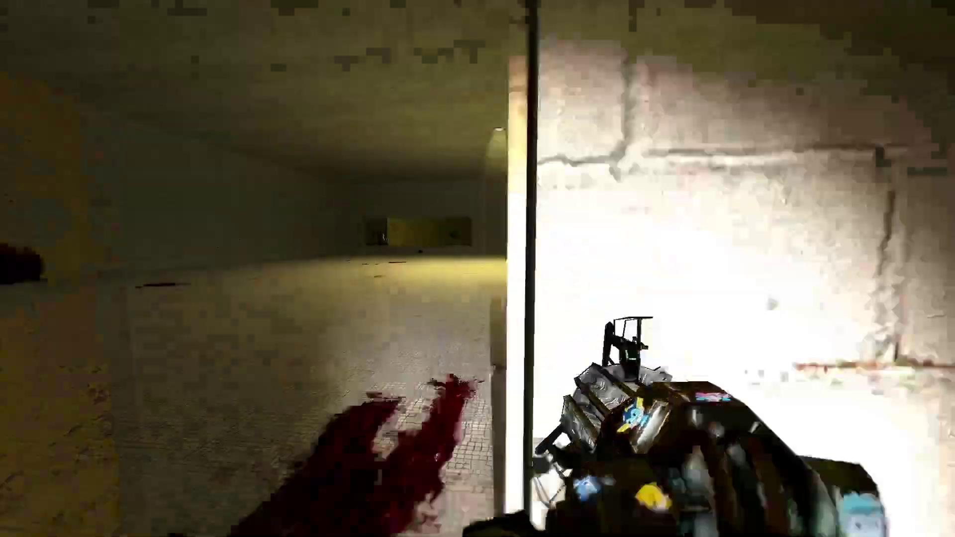
{"action": "key", "text": "q"}
{"action": "left_click", "coordinate": [846, 35]}
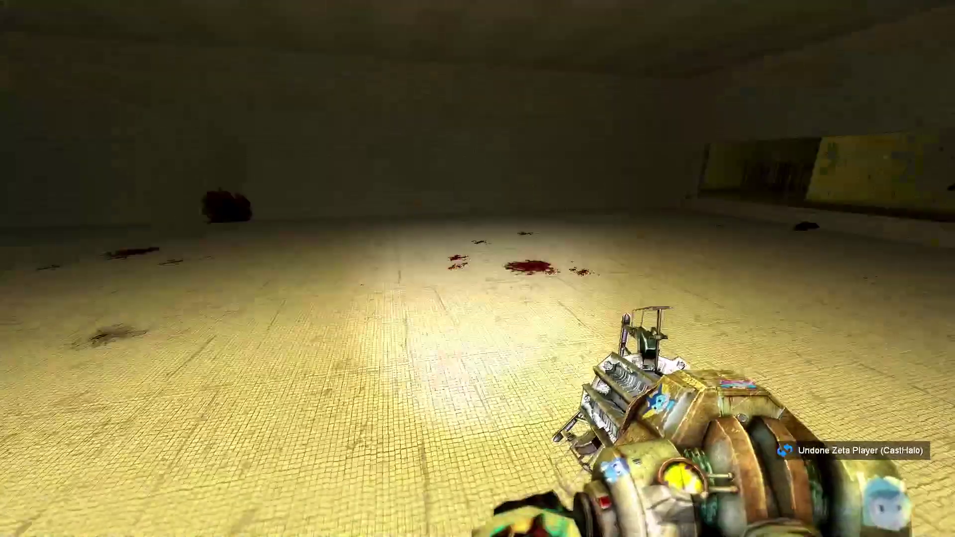
Load the Combine Gauss Cannon in the weapon creator and open its pre-fire callback editor
{"action": "key", "text": "q"}
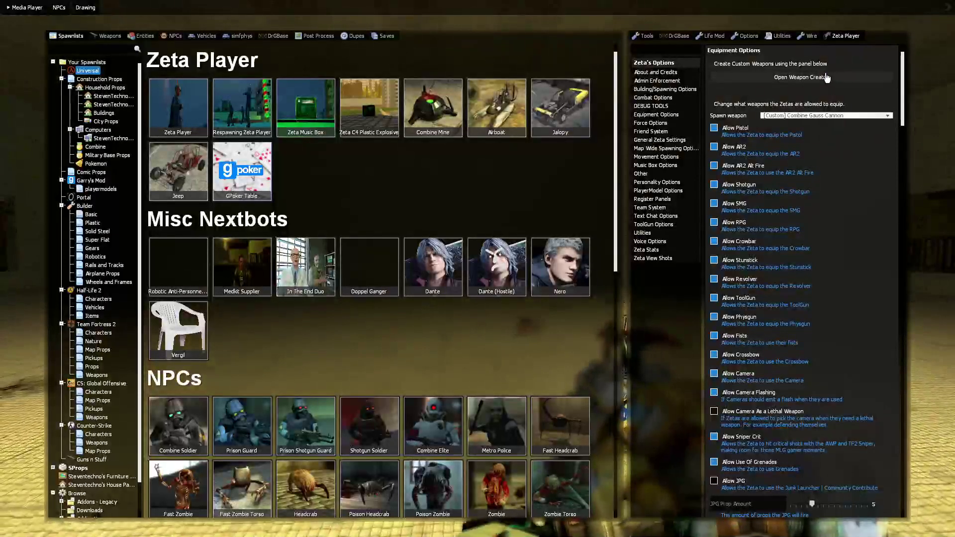
{"action": "left_click", "coordinate": [826, 77]}
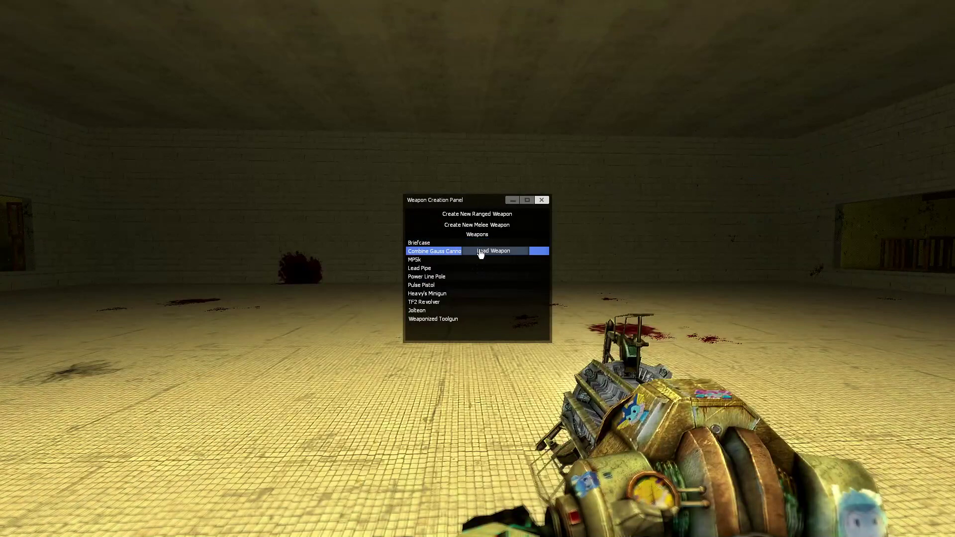
{"action": "left_click", "coordinate": [481, 252]}
{"action": "left_click_drag", "start_coordinate": [473, 123], "coordinate": [732, 245]}
{"action": "left_click", "coordinate": [675, 523]}
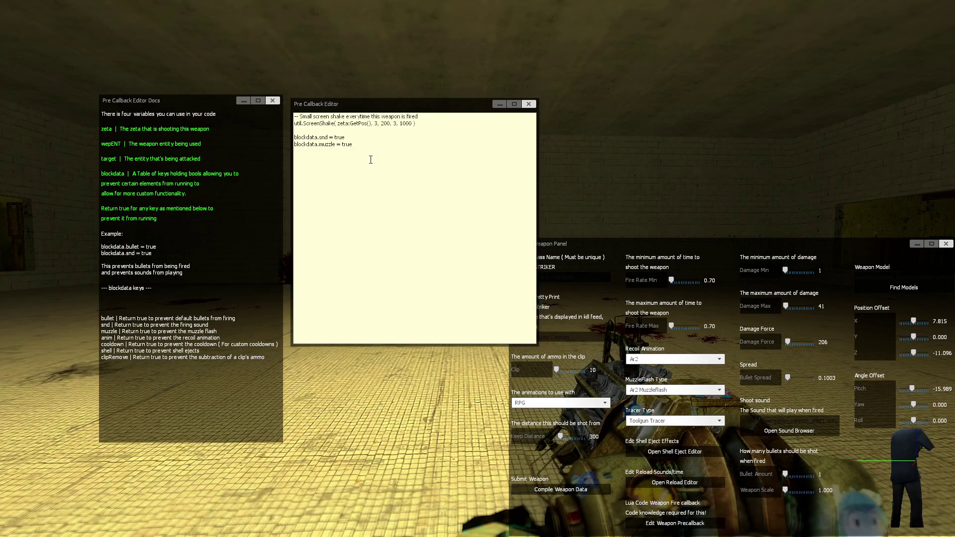
Check the recoil animation choices, leaving Ar2 unchanged
{"action": "key", "text": "shift+Up"}
{"action": "key", "text": "shift+Up"}
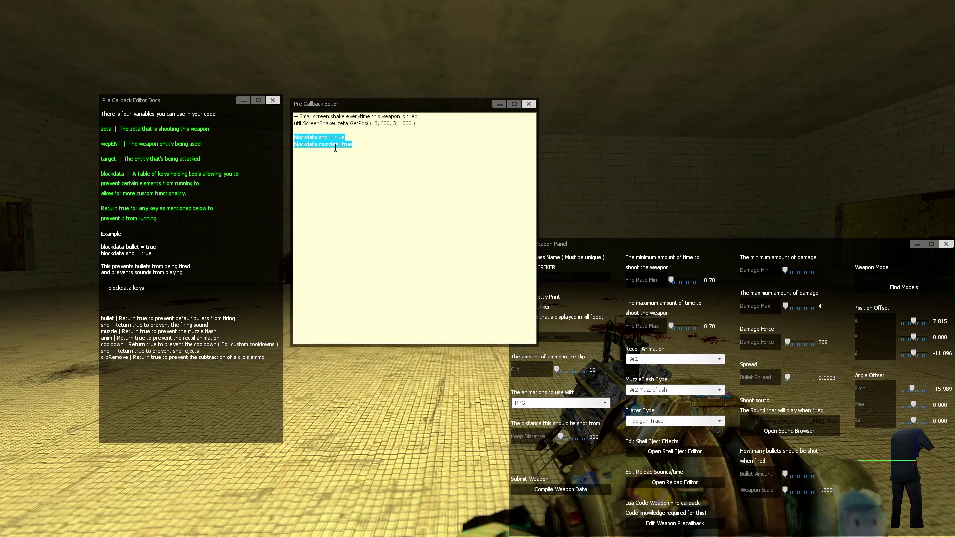
{"action": "left_click", "coordinate": [684, 361]}
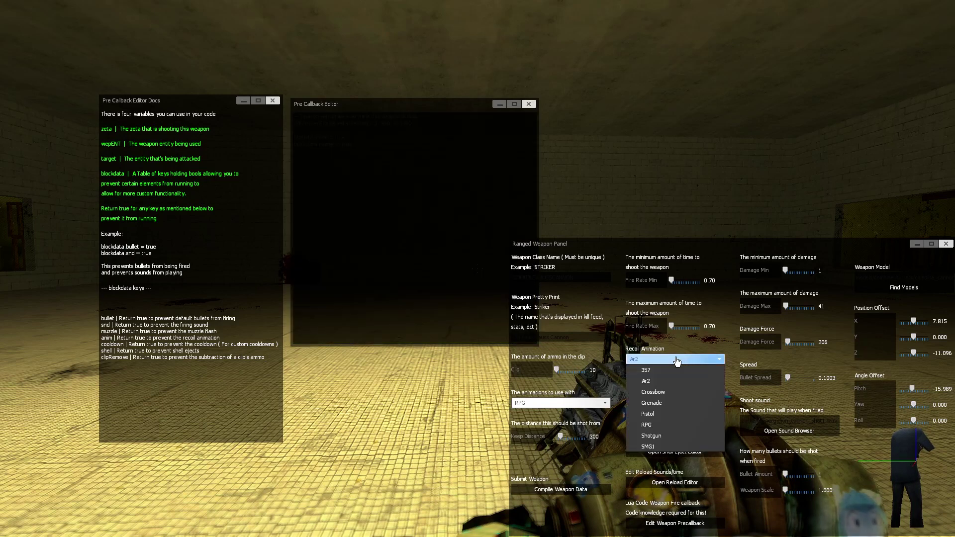
{"action": "left_click", "coordinate": [603, 403]}
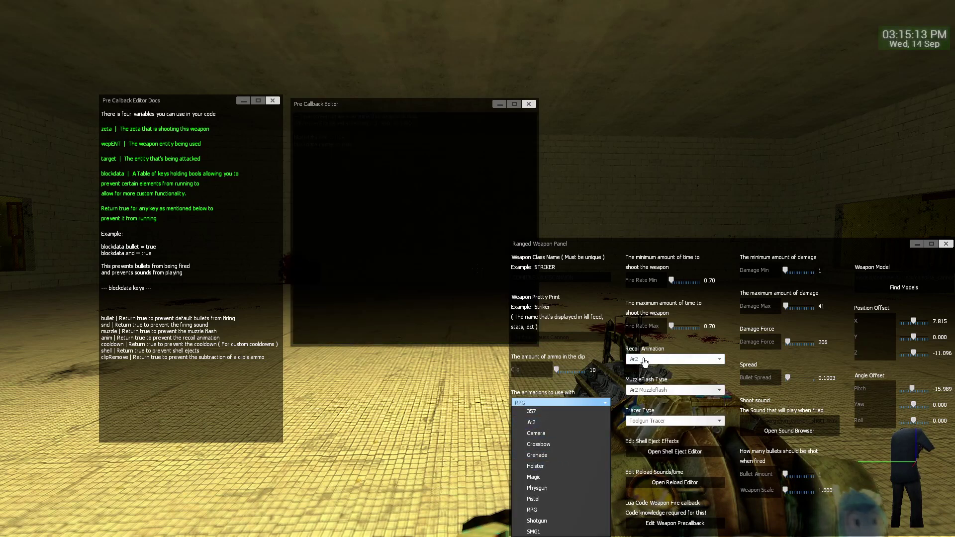
{"action": "left_click", "coordinate": [696, 360]}
{"action": "left_click", "coordinate": [646, 381]}
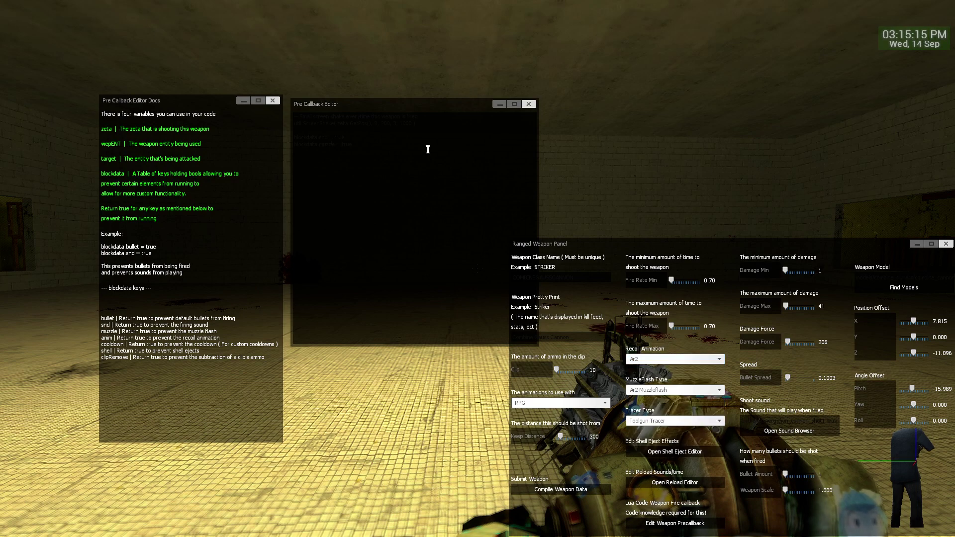
{"action": "left_click", "coordinate": [426, 145]}
{"action": "left_click", "coordinate": [661, 362]}
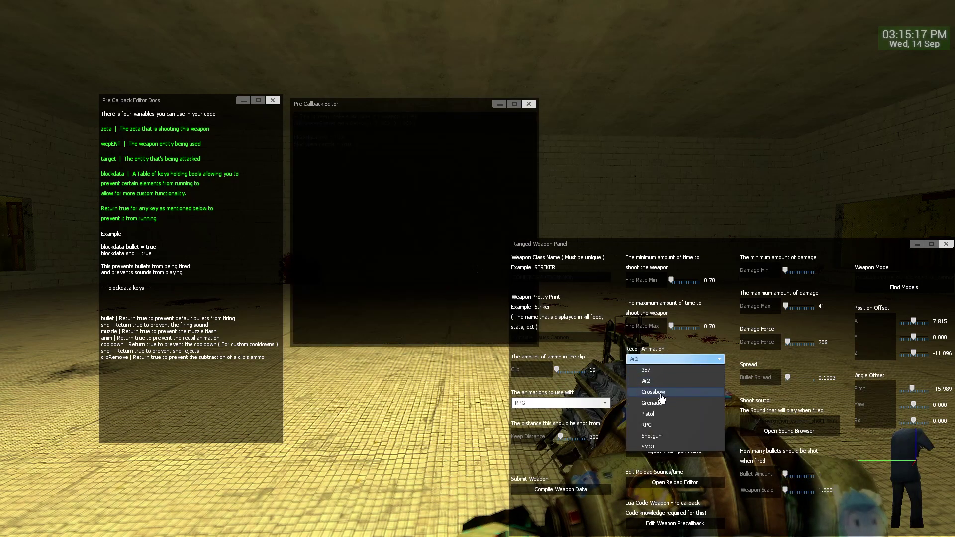
{"action": "left_click", "coordinate": [666, 354]}
{"action": "left_click", "coordinate": [447, 230]}
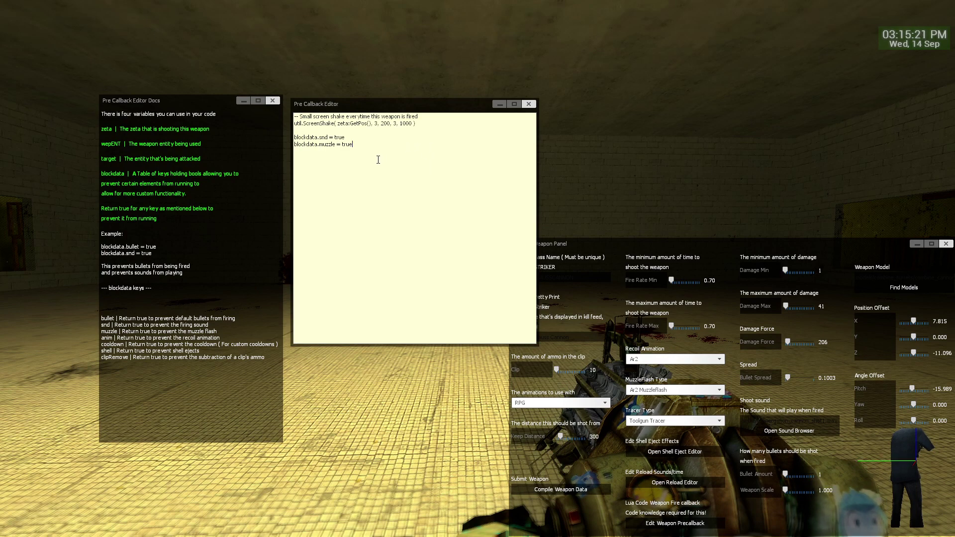
Delete both blockdata lines from the callback, leaving the screen-shake code
{"action": "left_click_drag", "start_coordinate": [353, 145], "coordinate": [293, 135]}
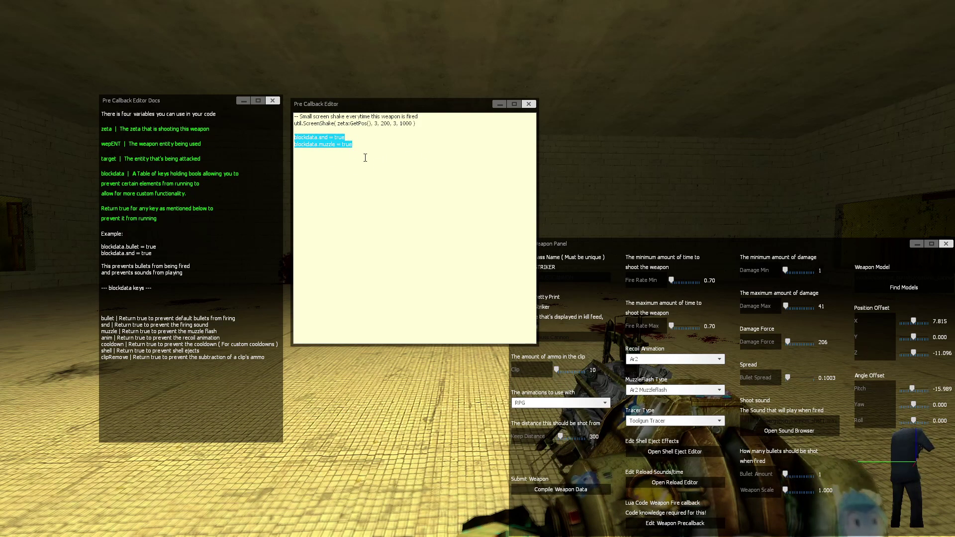
{"action": "left_click_drag", "start_coordinate": [356, 146], "coordinate": [291, 138]}
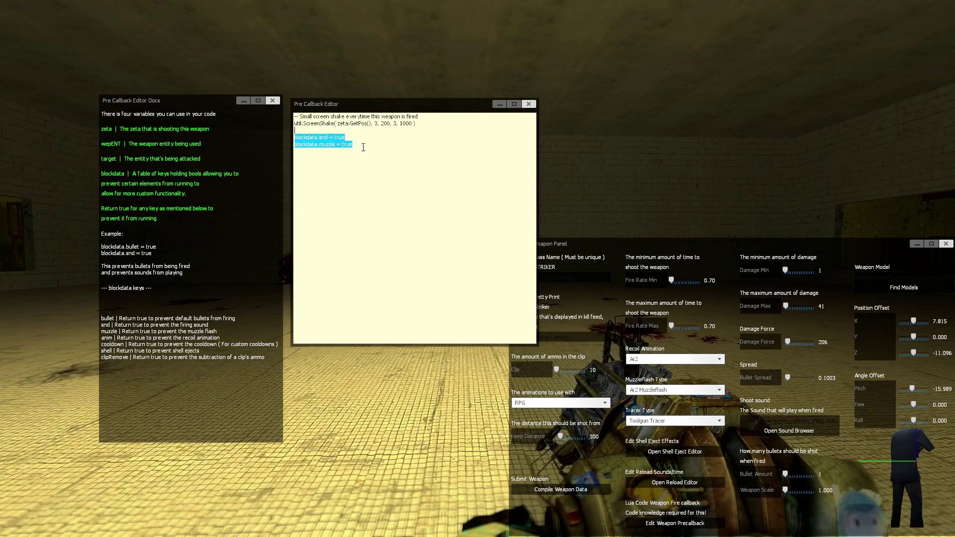
{"action": "key", "text": "BackSpace"}
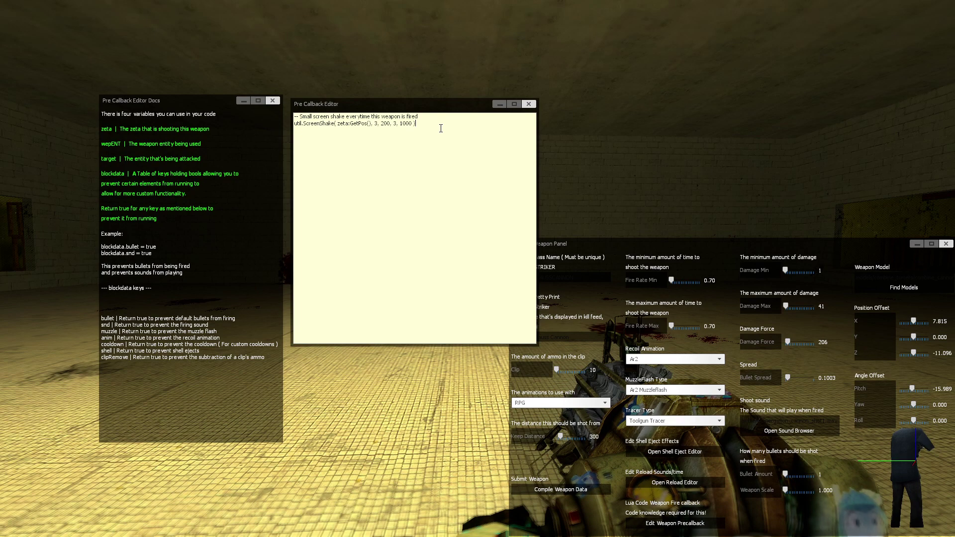
{"action": "left_click_drag", "start_coordinate": [353, 101], "coordinate": [354, 103]}
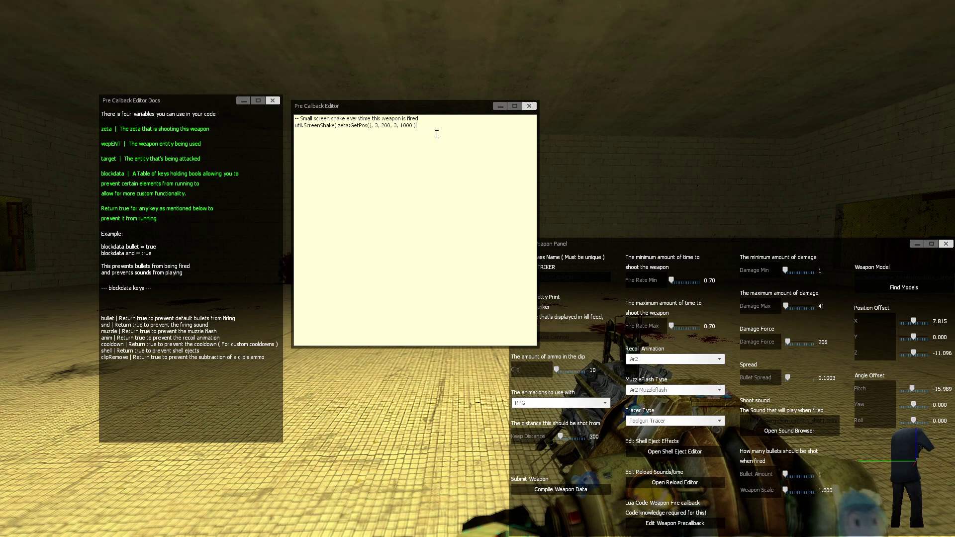
{"action": "key", "text": "ctrl+a"}
{"action": "left_click", "coordinate": [425, 126]}
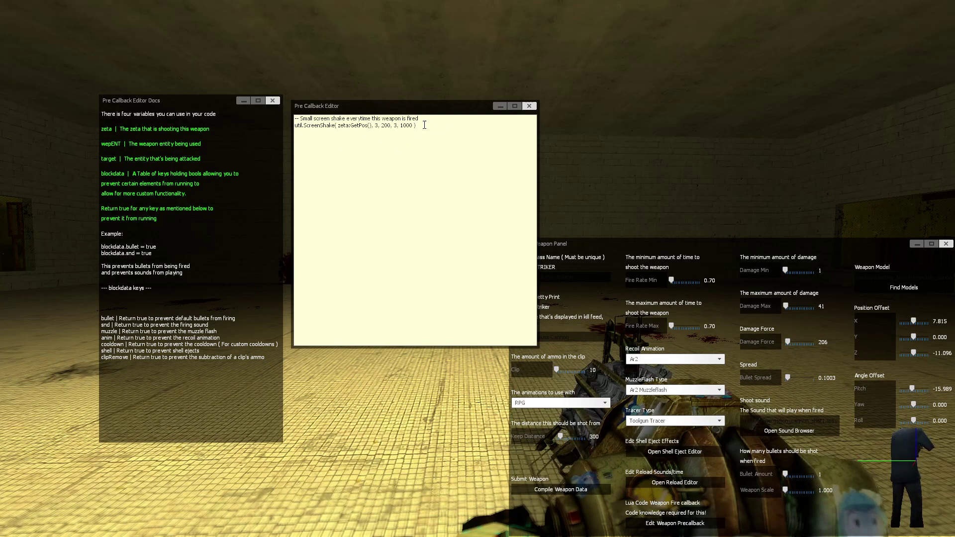
Review the remaining ScreenShake code, then close the documentation window and callback editor
{"action": "left_click", "coordinate": [906, 483]}
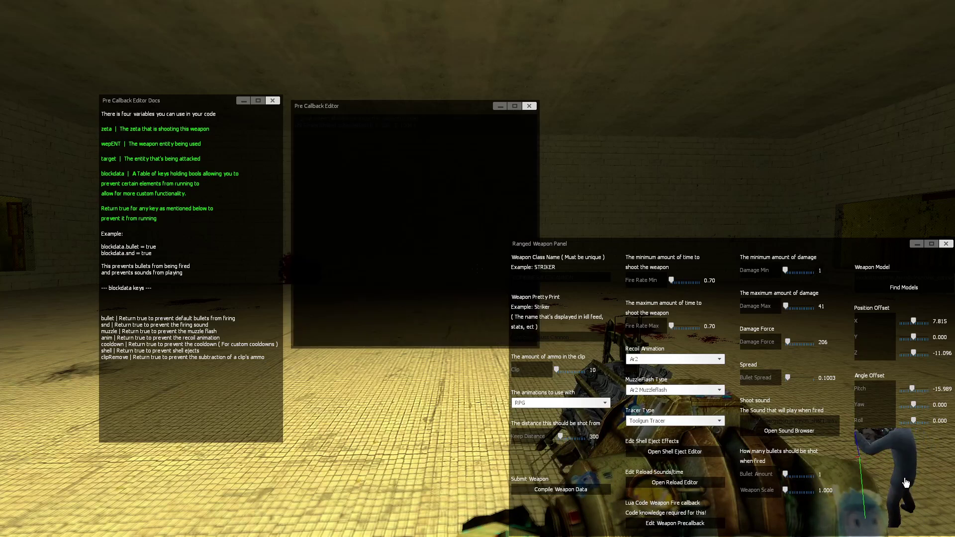
{"action": "left_click", "coordinate": [361, 183]}
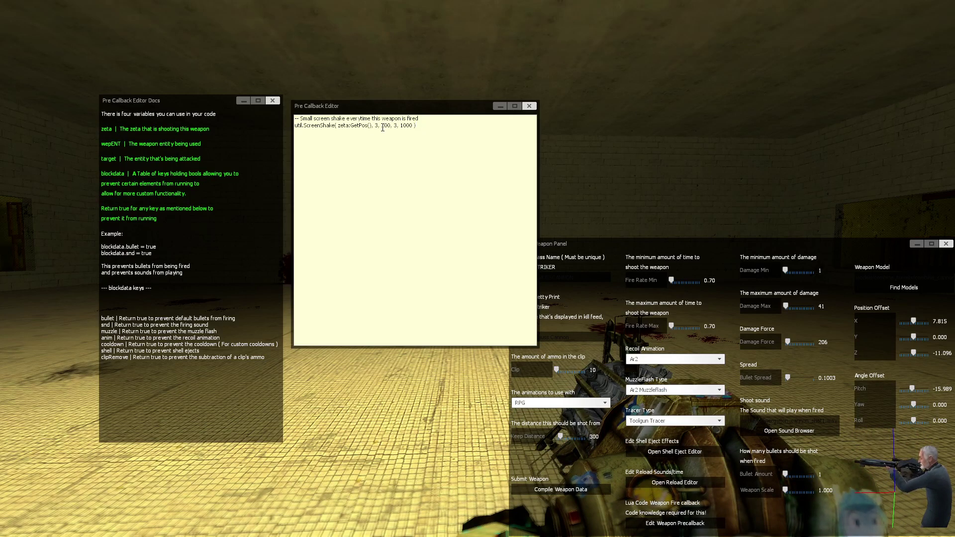
{"action": "double_click", "coordinate": [314, 124]}
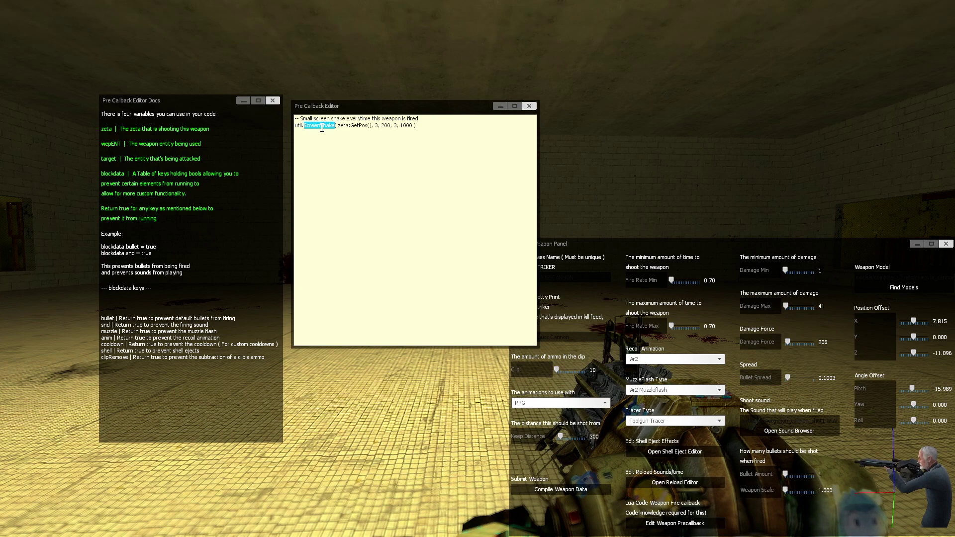
{"action": "left_click", "coordinate": [328, 134]}
{"action": "left_click", "coordinate": [432, 120]}
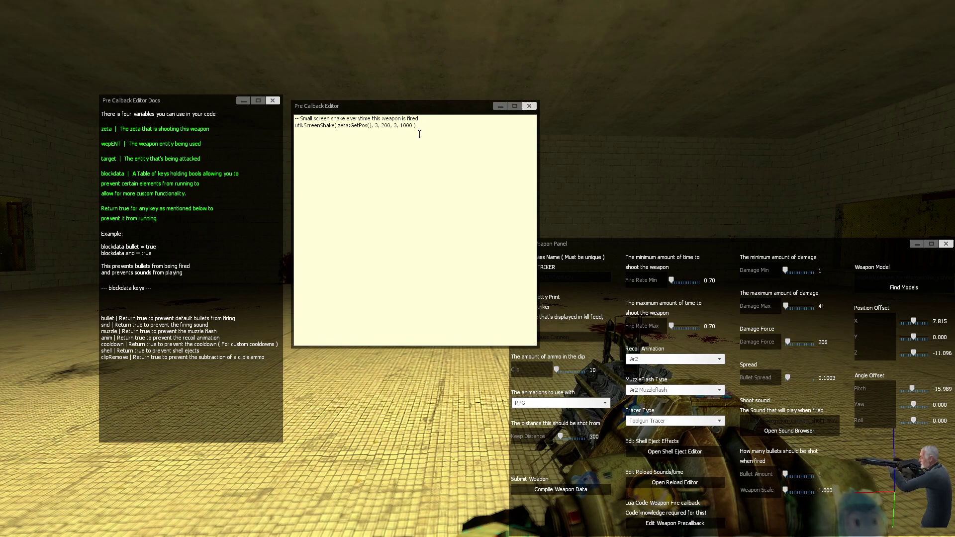
{"action": "left_click", "coordinate": [273, 101]}
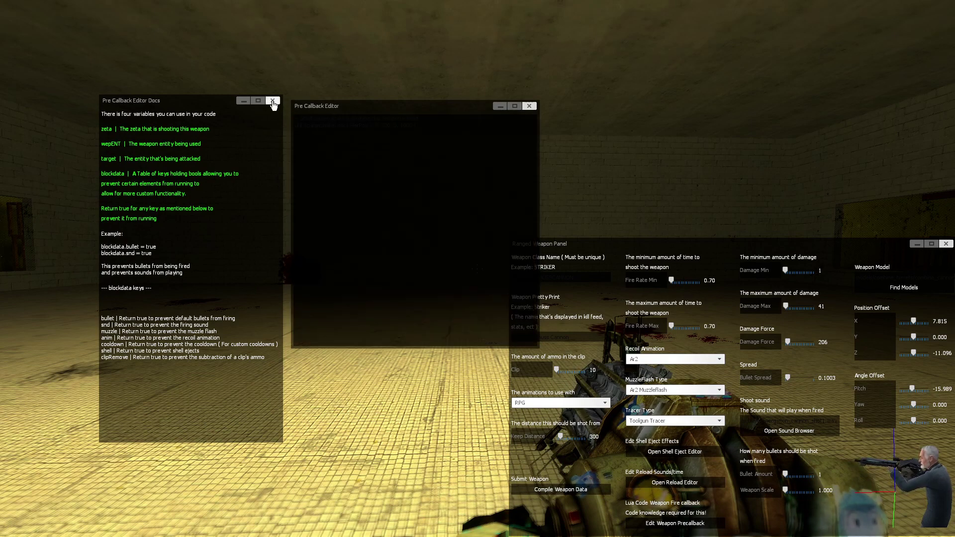
{"action": "left_click", "coordinate": [531, 105]}
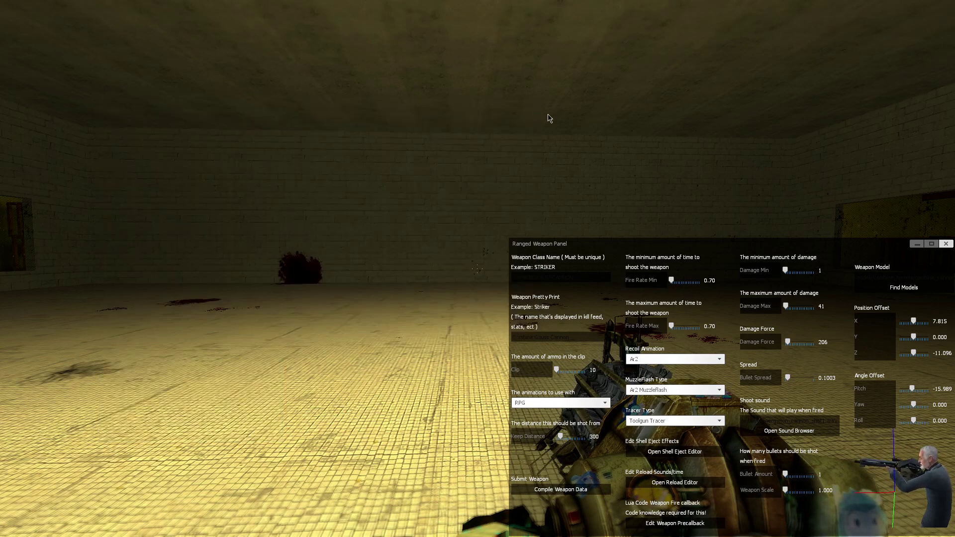
Close the weapon settings panel and walk around the room with the flashlight on
{"action": "left_click_drag", "start_coordinate": [685, 240], "coordinate": [452, 159]}
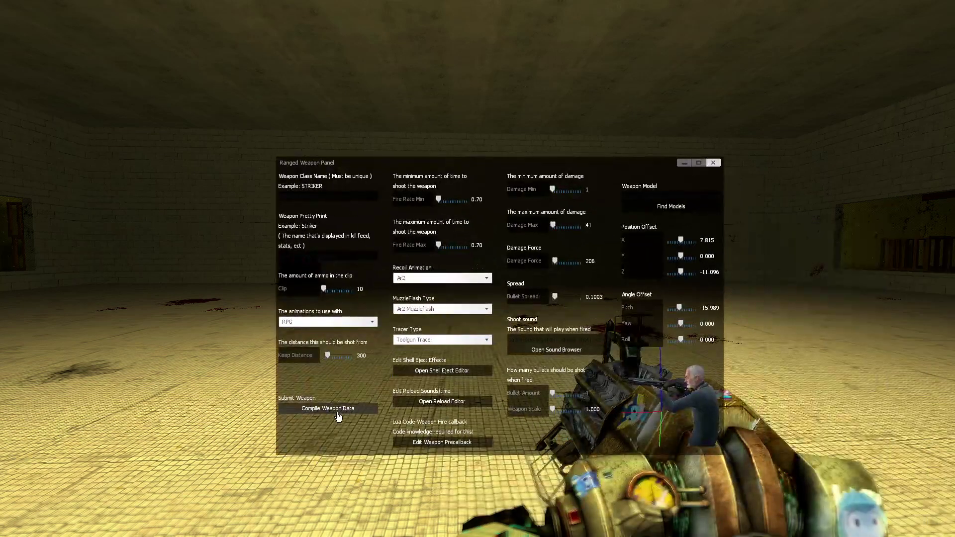
{"action": "left_click", "coordinate": [714, 163]}
{"action": "key", "text": "q"}
{"action": "key", "text": "q"}
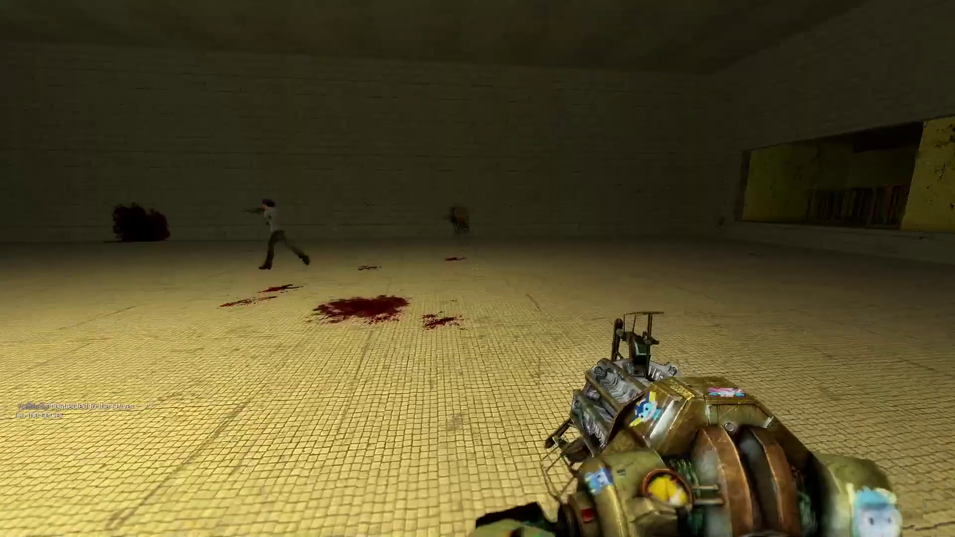
{"action": "key", "text": "w"}
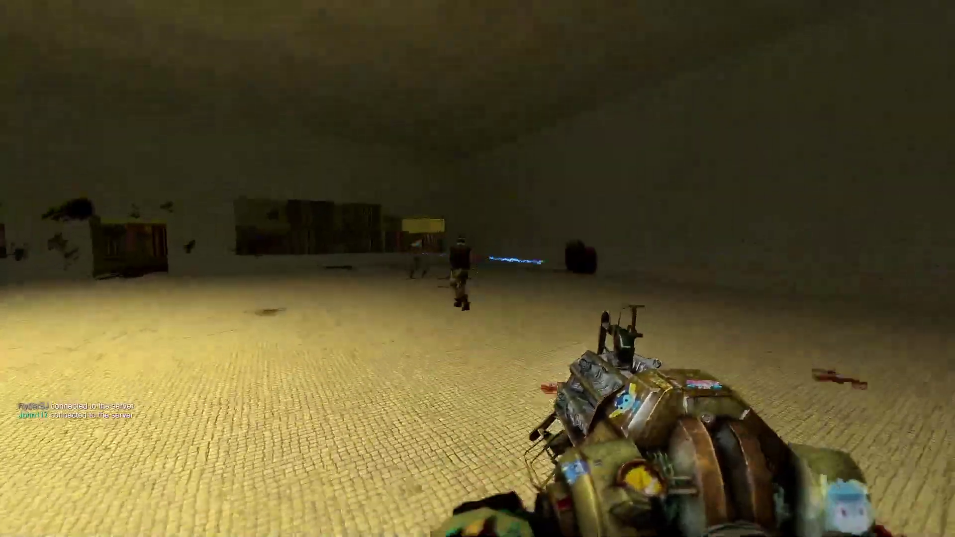
{"action": "key", "text": "s"}
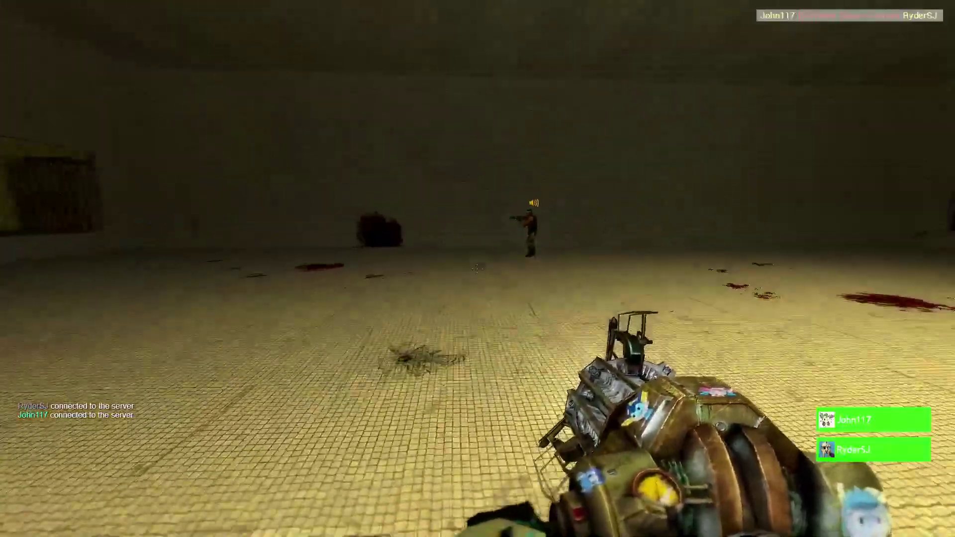
{"action": "key", "text": "w"}
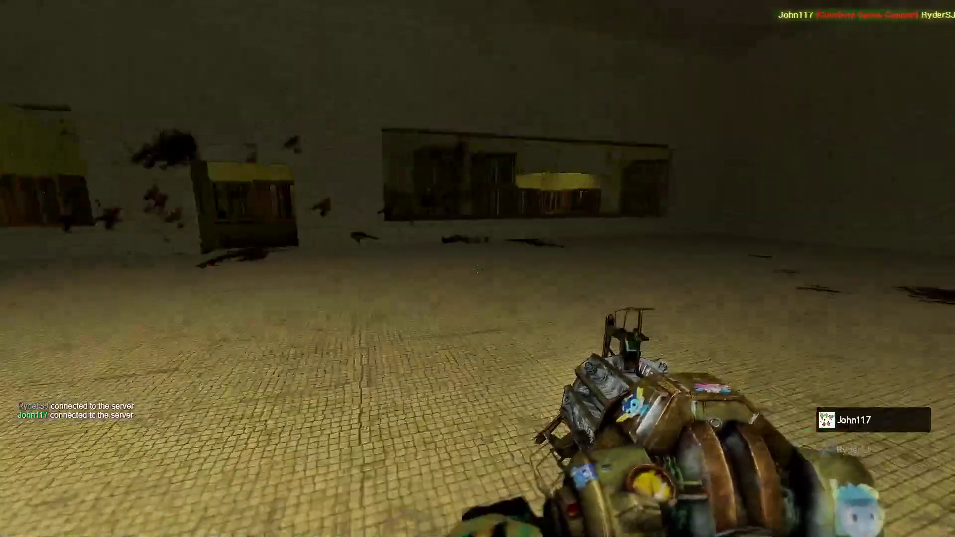
{"action": "key", "text": "f"}
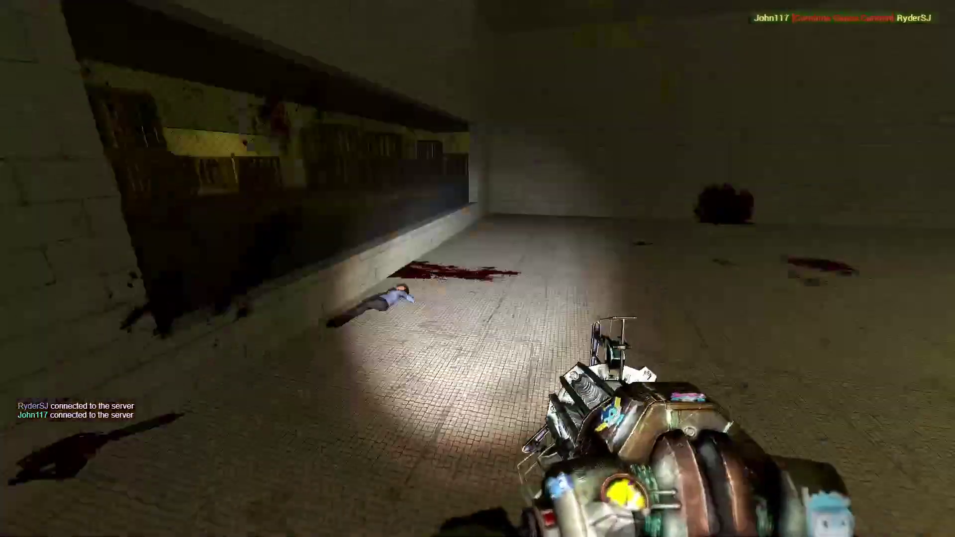
{"action": "key", "text": "w"}
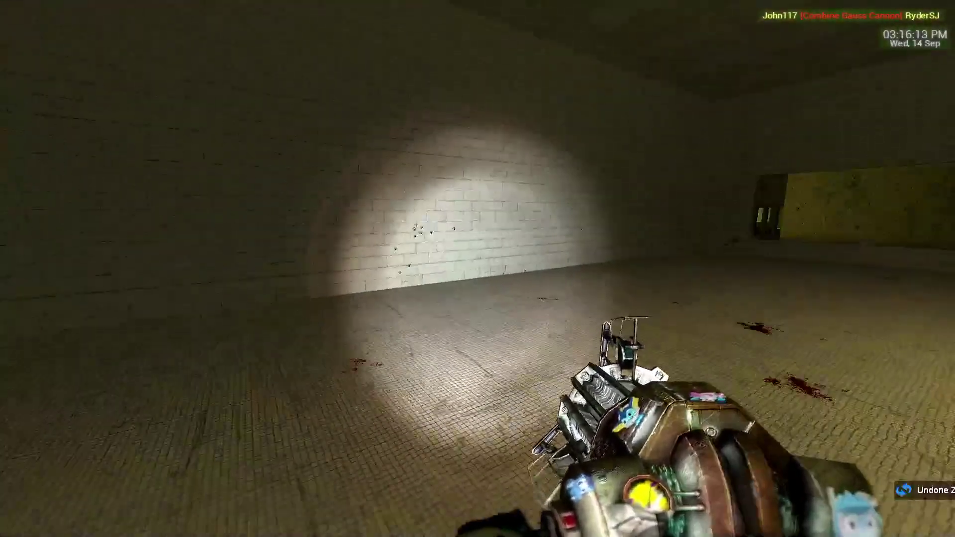
Load the saved Combine Gauss Cannon again in the Zeta weapon creator
{"action": "key", "text": "q"}
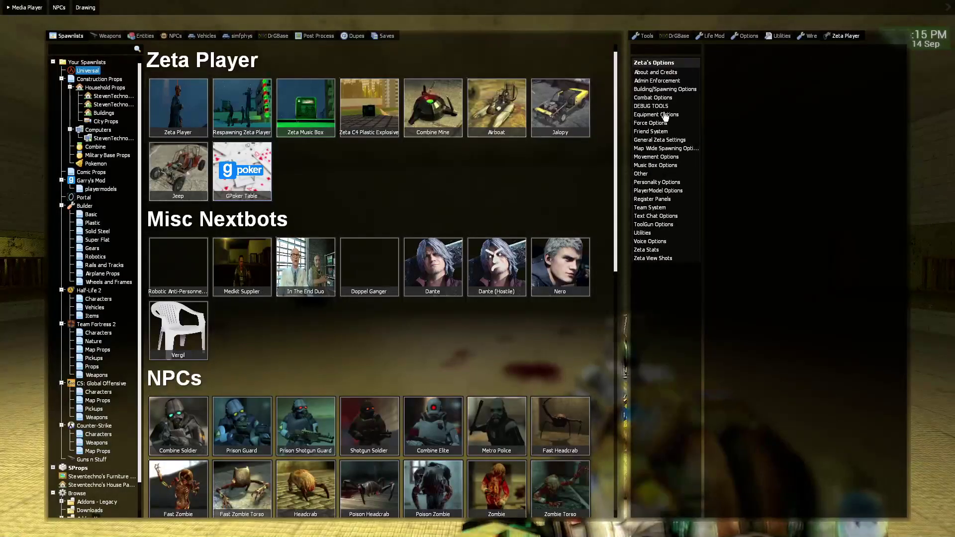
{"action": "left_click", "coordinate": [672, 115]}
{"action": "left_click", "coordinate": [759, 77]}
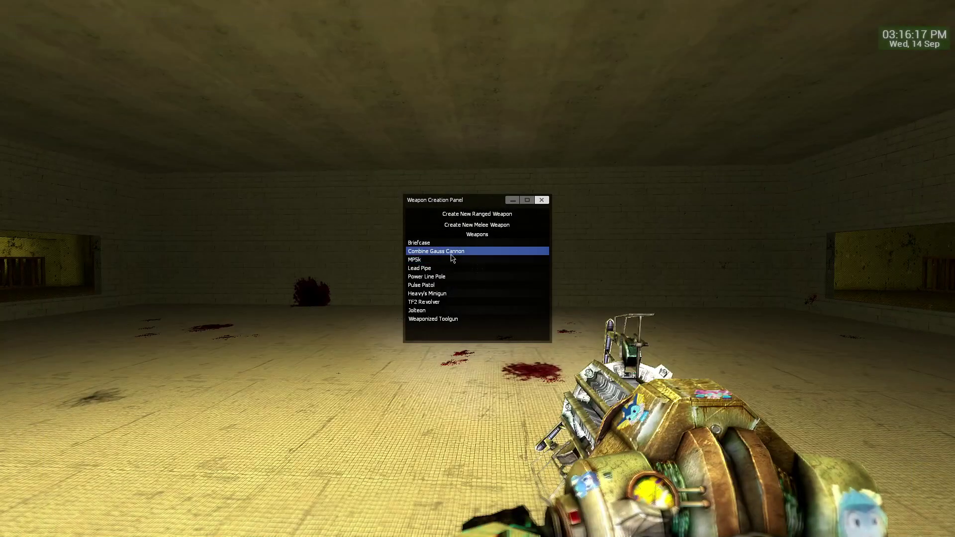
{"action": "left_click", "coordinate": [482, 258]}
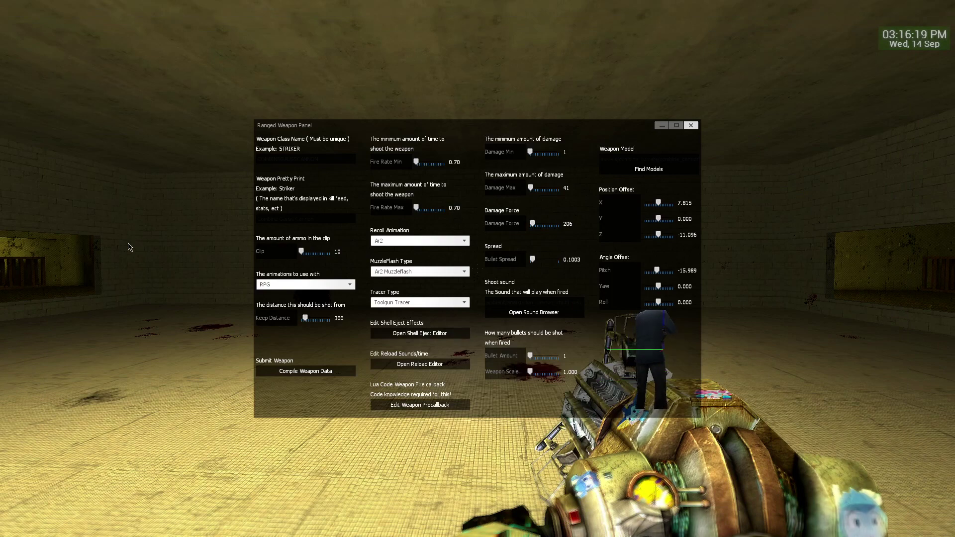
Preview the cannon's reload animation and sounds, then close the preview and weapon editor
{"action": "left_click", "coordinate": [386, 364]}
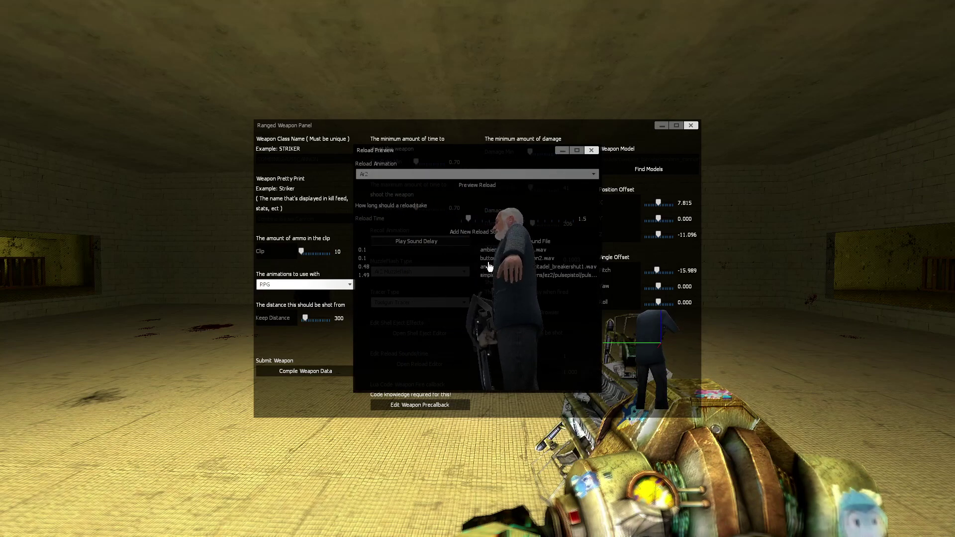
{"action": "left_click", "coordinate": [591, 150]}
{"action": "left_click", "coordinate": [691, 125]}
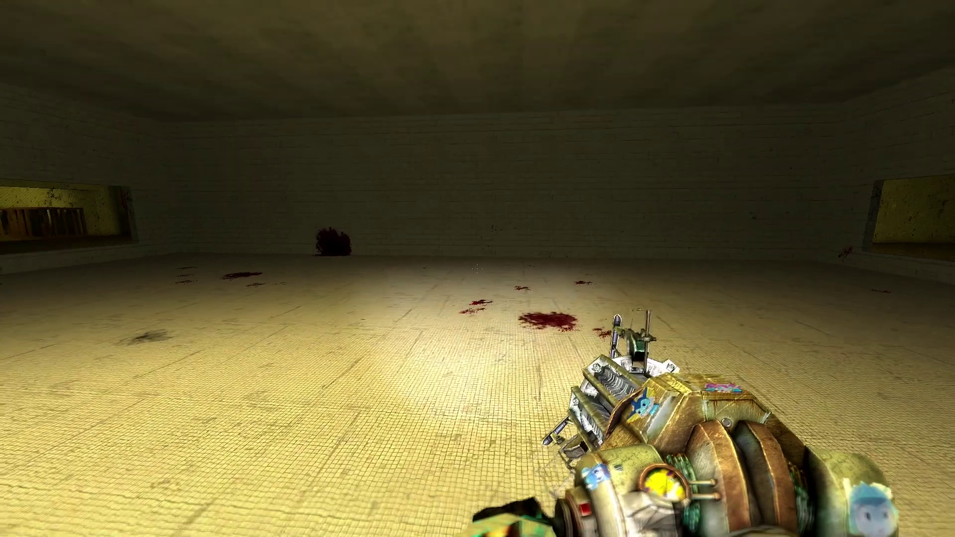
Copy a Team Fortress 2 weapon prop's model path to the clipboard
{"action": "key", "text": "q"}
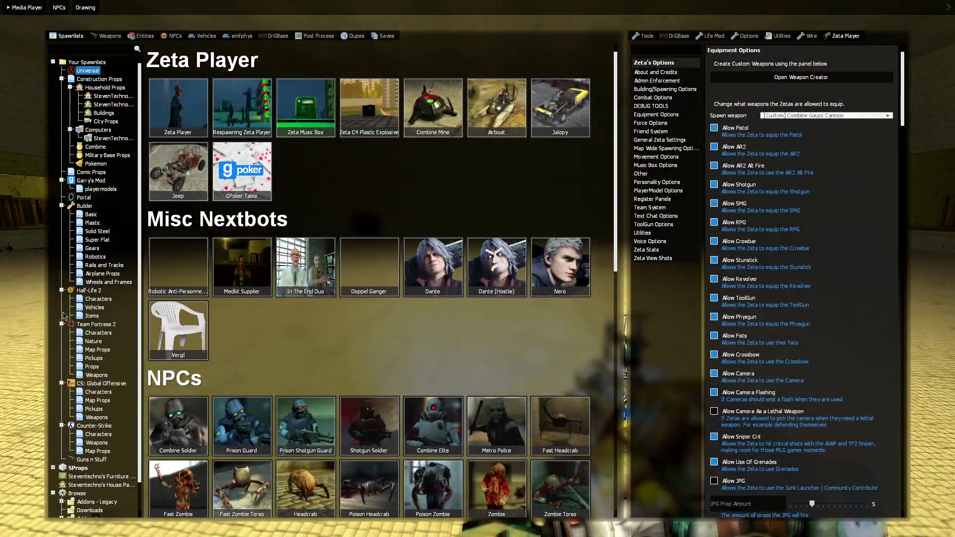
{"action": "left_click", "coordinate": [97, 376]}
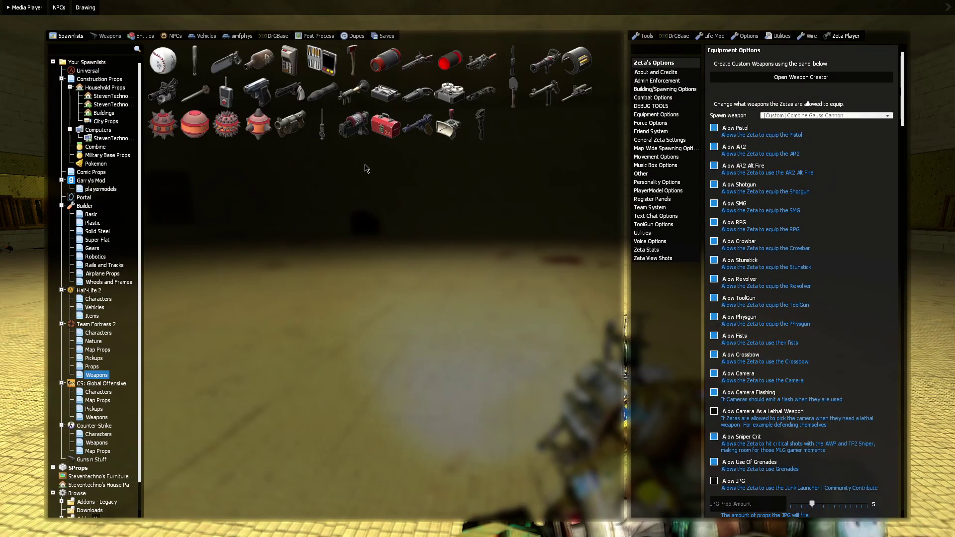
{"action": "left_click_drag", "start_coordinate": [364, 185], "coordinate": [417, 187]}
{"action": "right_click", "coordinate": [422, 57]}
{"action": "left_click", "coordinate": [426, 62]}
Walk forward into the room and fire the gun ahead
{"action": "key", "text": "q"}
{"action": "key", "text": "w"}
{"action": "left_click", "coordinate": [477, 269]}
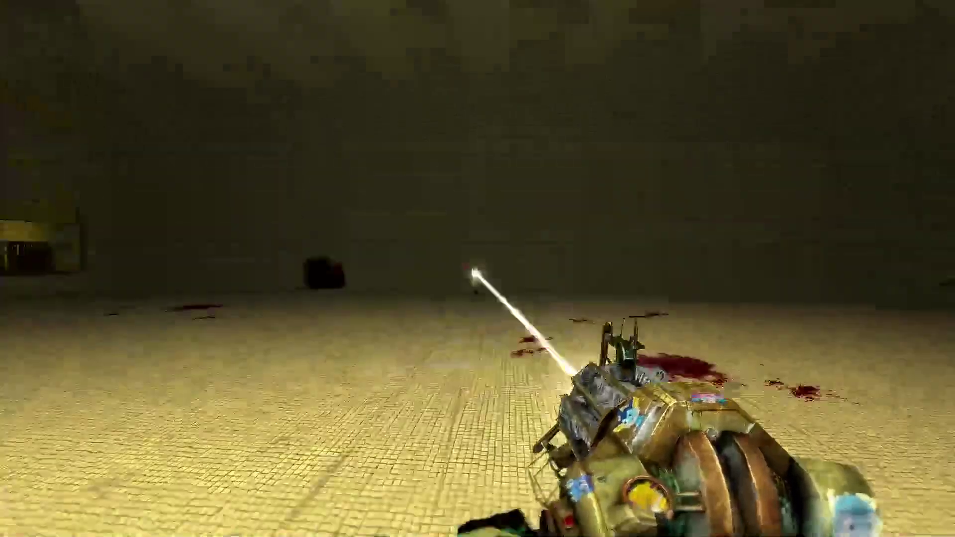
{"action": "key", "text": "w"}
Spawn the TF2 shotgun prop, rotate and freeze it, then remove it
{"action": "key", "text": "q"}
{"action": "left_click", "coordinate": [418, 59]}
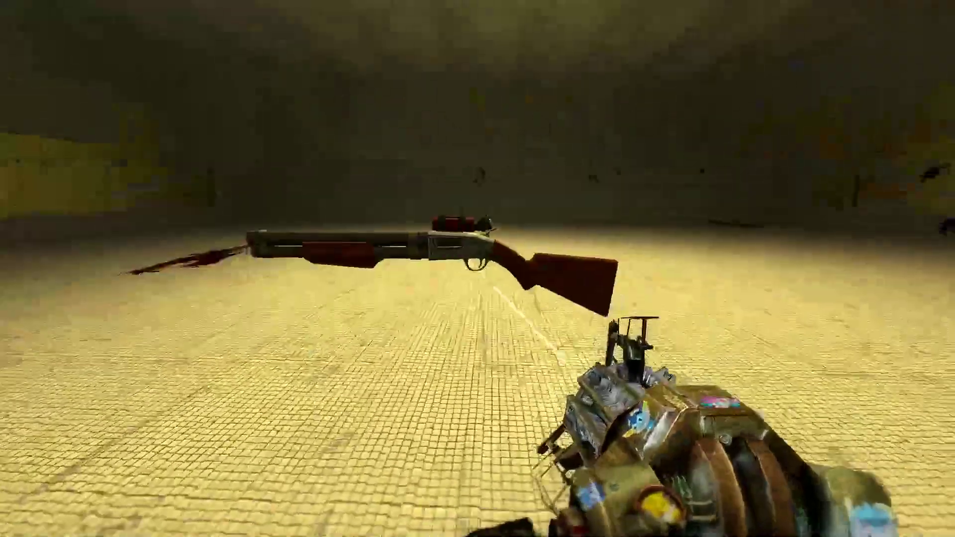
{"action": "left_click", "coordinate": [477, 269]}
{"action": "key", "text": "e"}
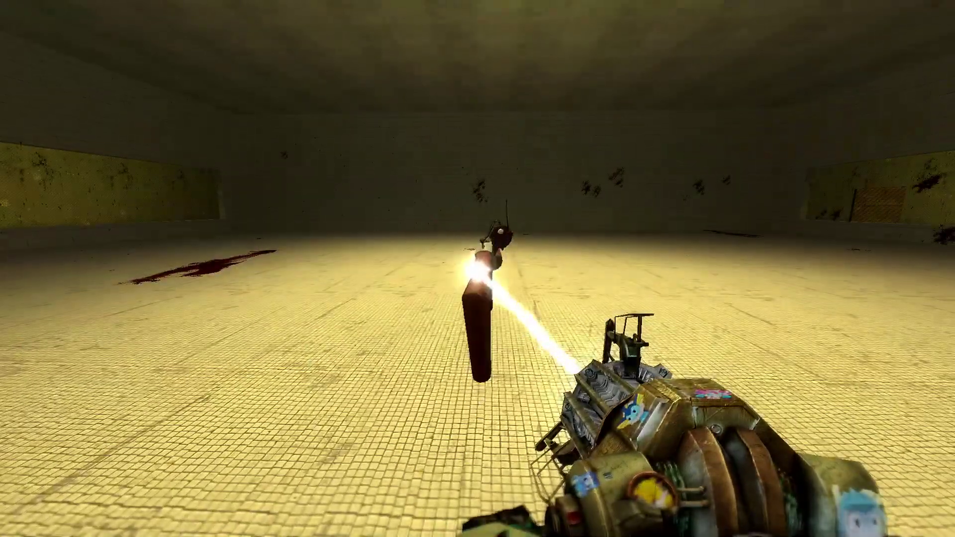
{"action": "right_click", "coordinate": [478, 269]}
{"action": "key", "text": "a"}
{"action": "left_click", "coordinate": [478, 269]}
{"action": "left_click", "coordinate": [477, 269]}
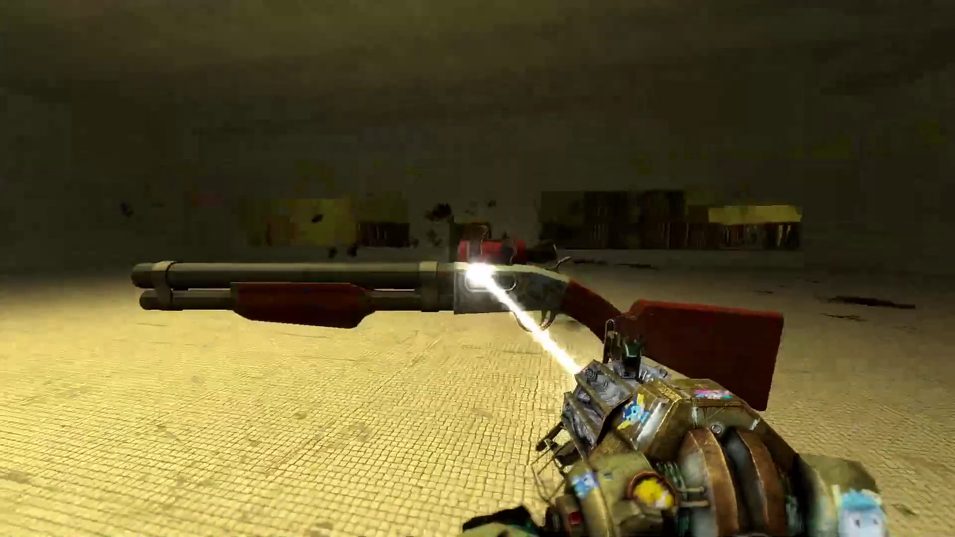
{"action": "key", "text": "z"}
Start a new ranged weapon in the custom weapon creator
{"action": "key", "text": "q"}
{"action": "left_click", "coordinate": [796, 77]}
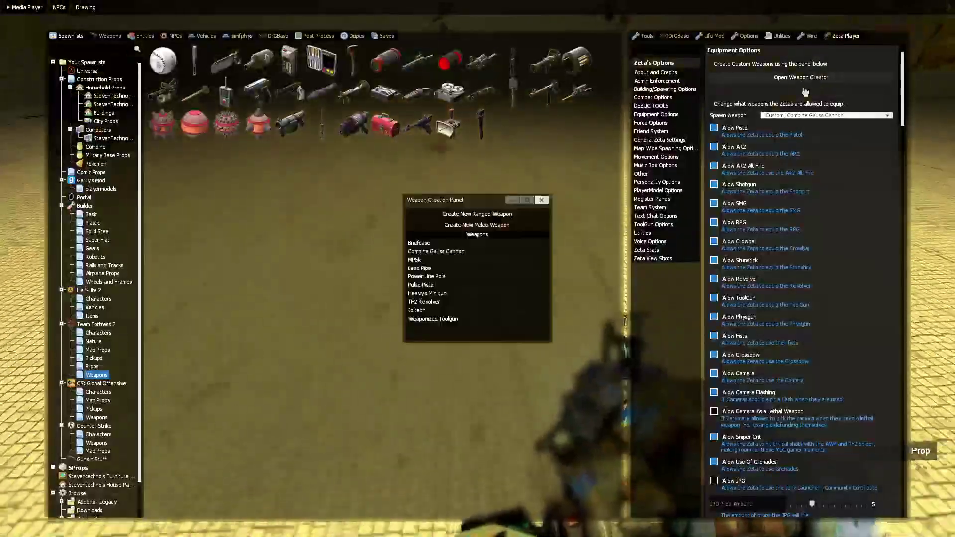
{"action": "left_click", "coordinate": [482, 217]}
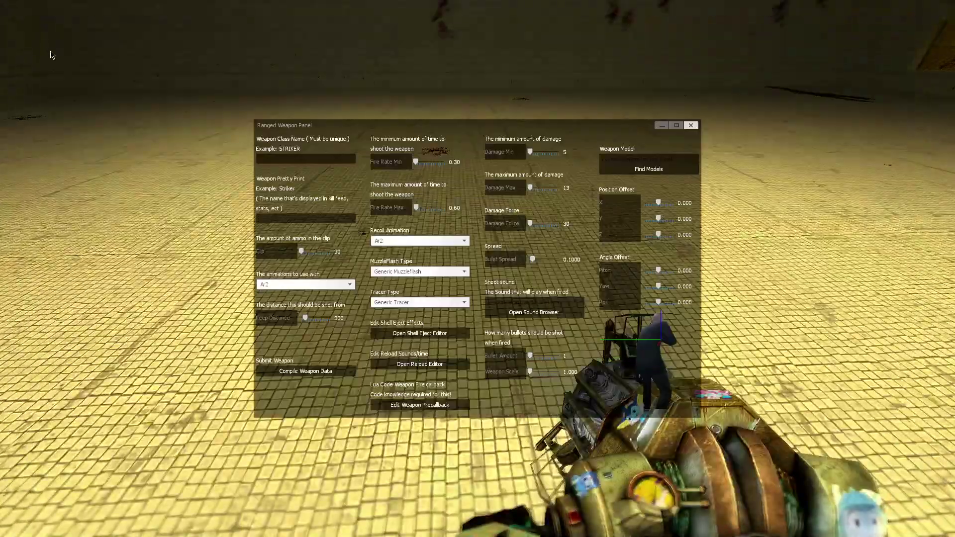
Name the weapon class FRONTIERJUSTICE with display name 'Frontier Justice'
{"action": "left_click", "coordinate": [303, 159]}
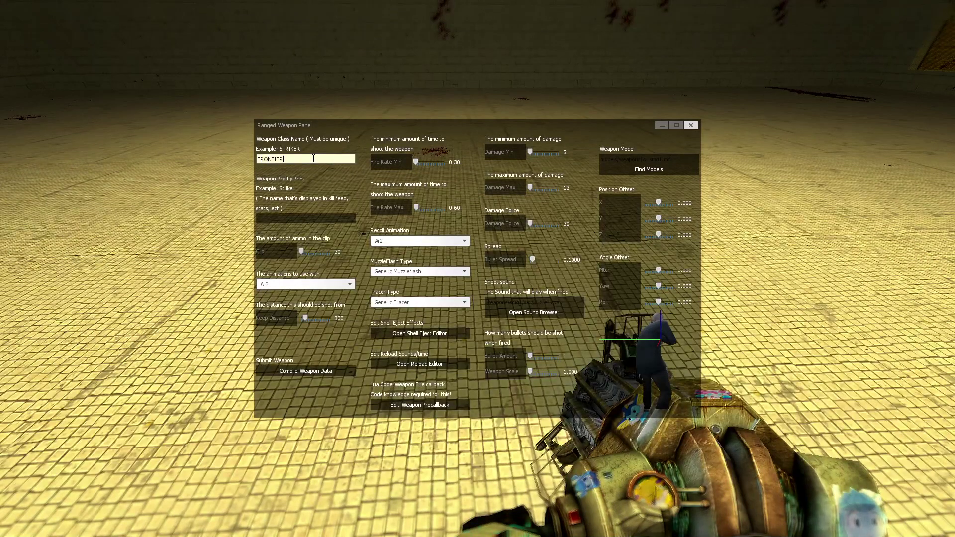
{"action": "type", "text": "FRONTIERJUSTICE"}
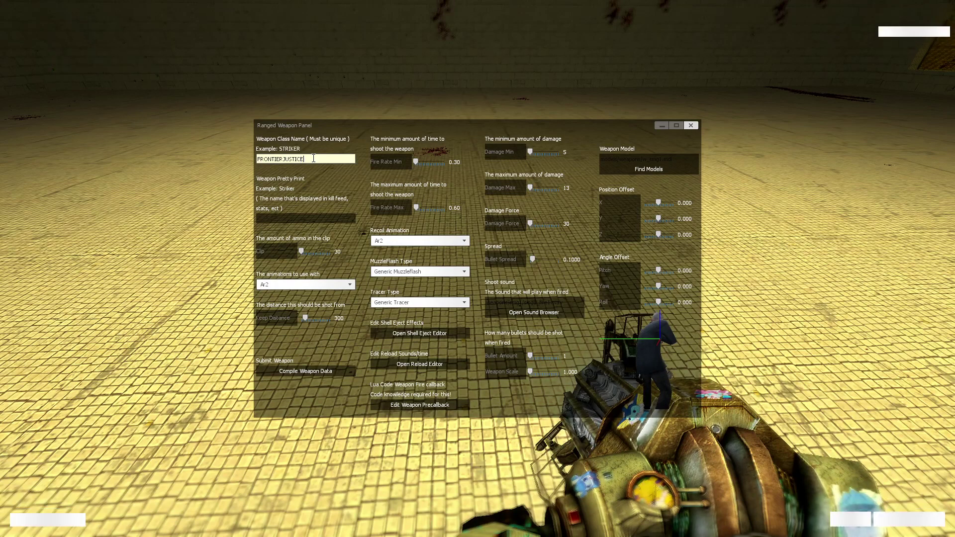
{"action": "left_click", "coordinate": [316, 174]}
{"action": "left_click", "coordinate": [298, 218]}
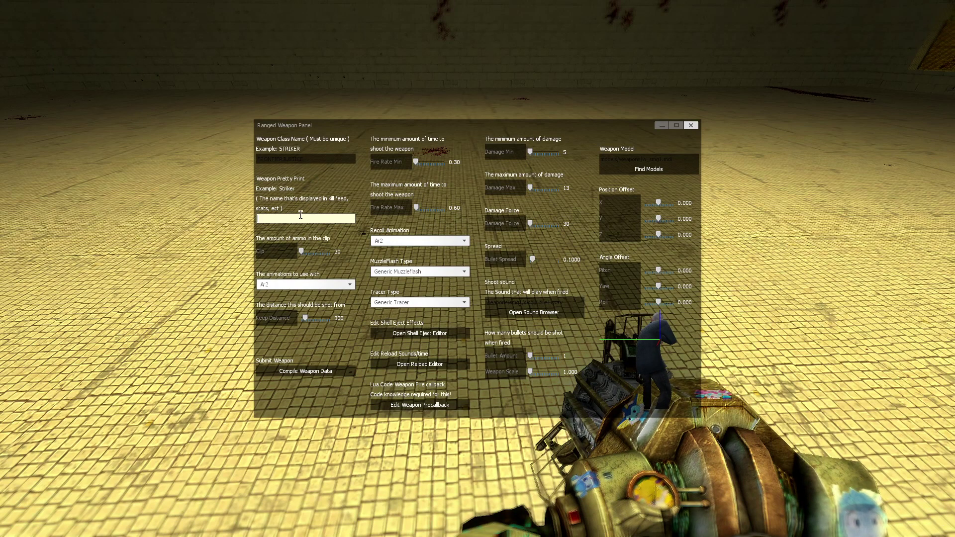
{"action": "type", "text": "Frontier"}
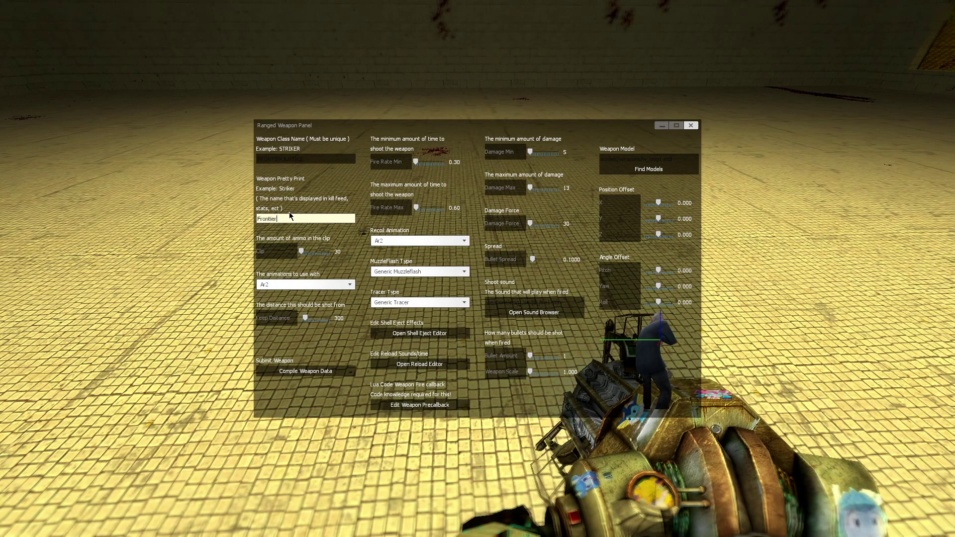
{"action": "type", "text": " Justice"}
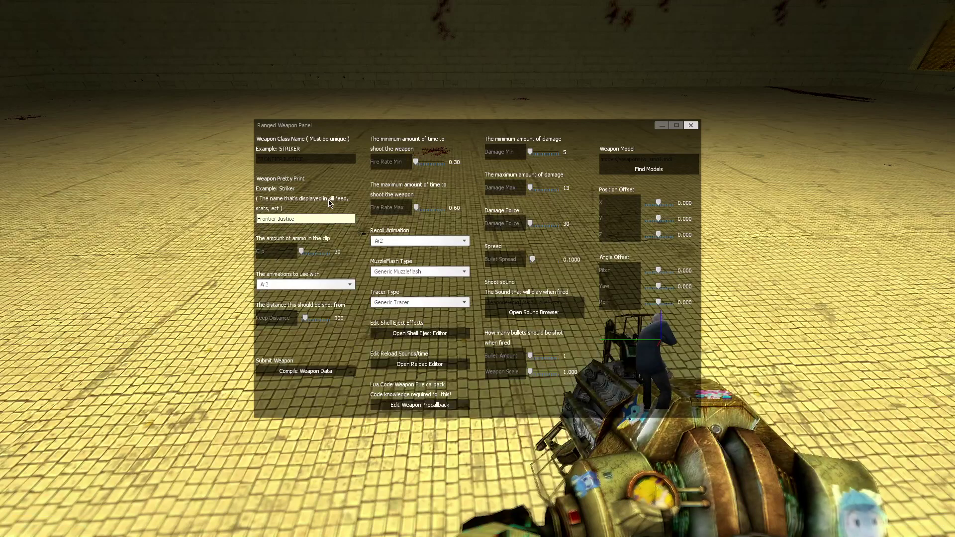
{"action": "key", "text": "Return"}
Lower the clip from 30 to 6 rounds and use Shotgun animations
{"action": "left_click_drag", "start_coordinate": [295, 249], "coordinate": [288, 249]}
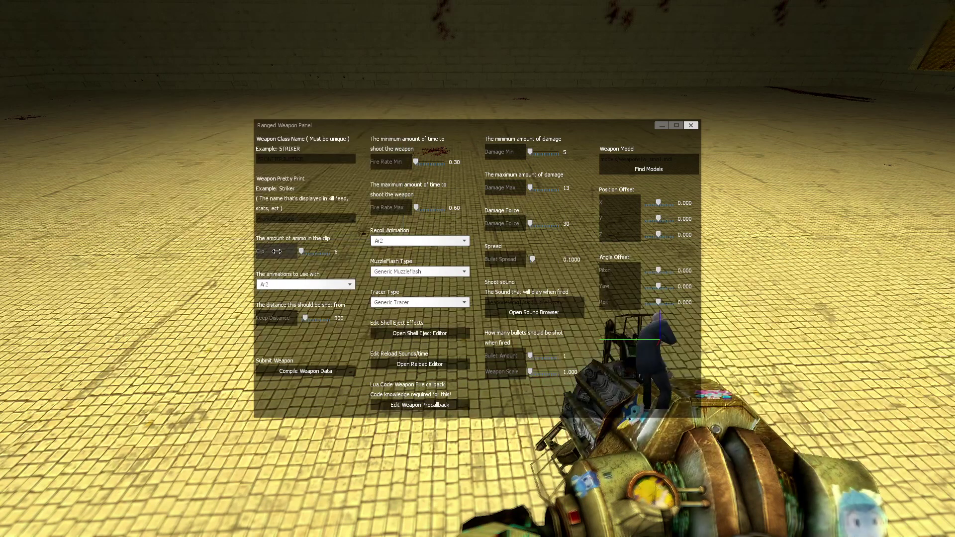
{"action": "left_click", "coordinate": [334, 286]}
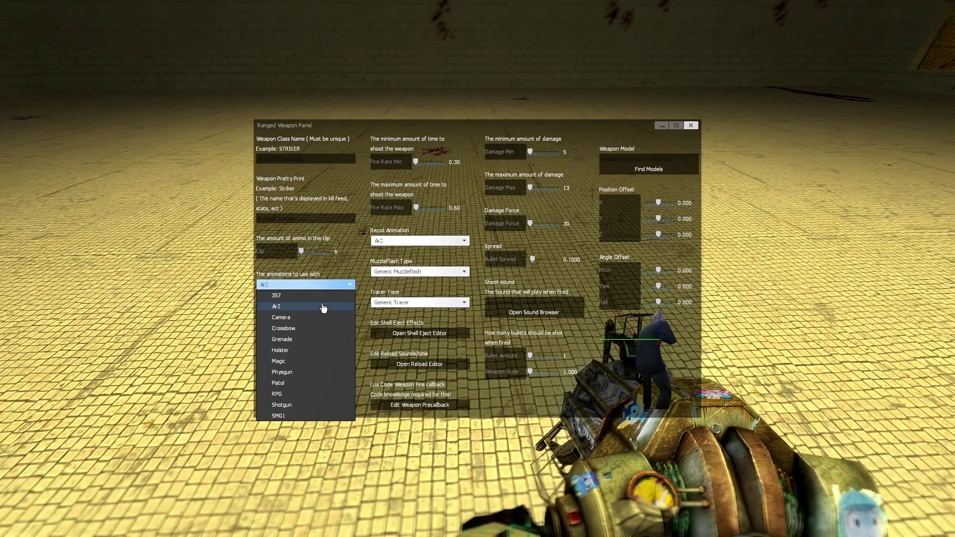
{"action": "left_click", "coordinate": [295, 407]}
Paste the copied model path into the model field and check the 5th_fleet model folder
{"action": "left_click", "coordinate": [674, 156]}
{"action": "key", "text": "ctrl+a"}
{"action": "key", "text": "ctrl+v"}
{"action": "key", "text": "Return"}
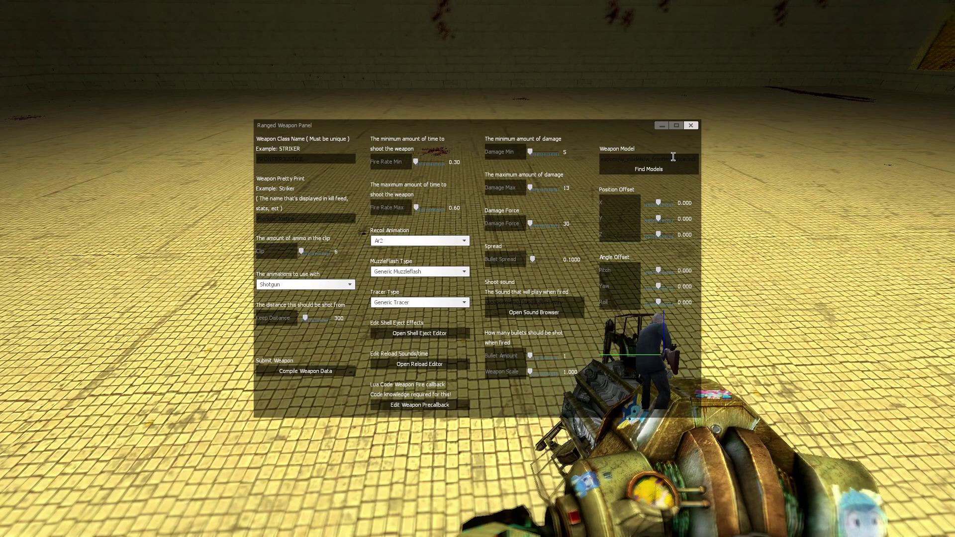
{"action": "left_click", "coordinate": [650, 172]}
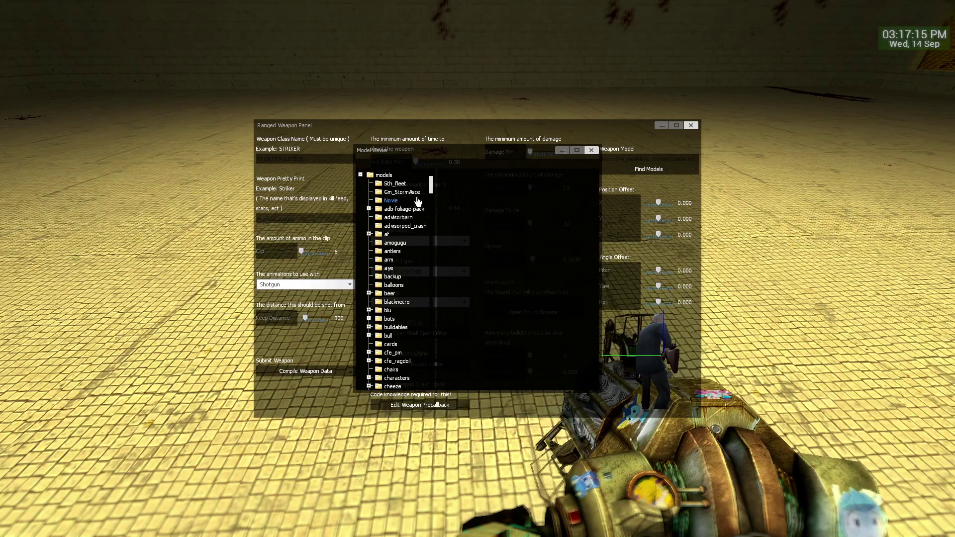
{"action": "left_click", "coordinate": [395, 184]}
{"action": "left_click", "coordinate": [591, 151]}
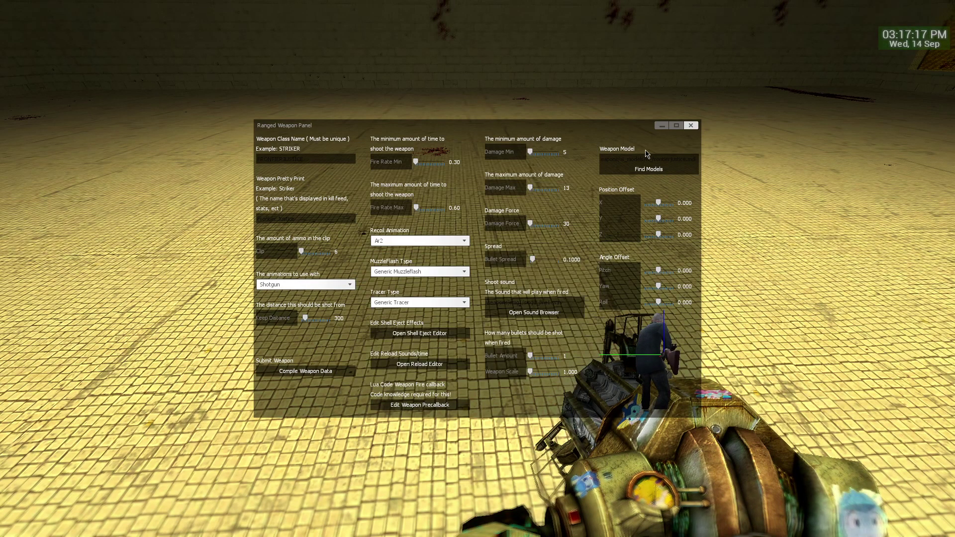
Confirm the model path and tune the Z position offset to 0.844
{"action": "left_click", "coordinate": [665, 155]}
{"action": "key", "text": "Return"}
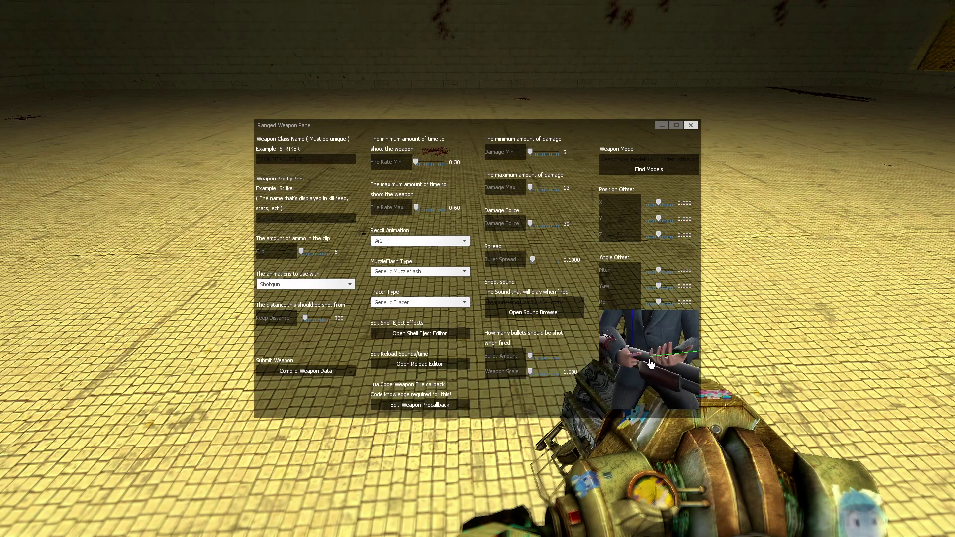
{"action": "left_click_drag", "start_coordinate": [620, 235], "coordinate": [626, 202]}
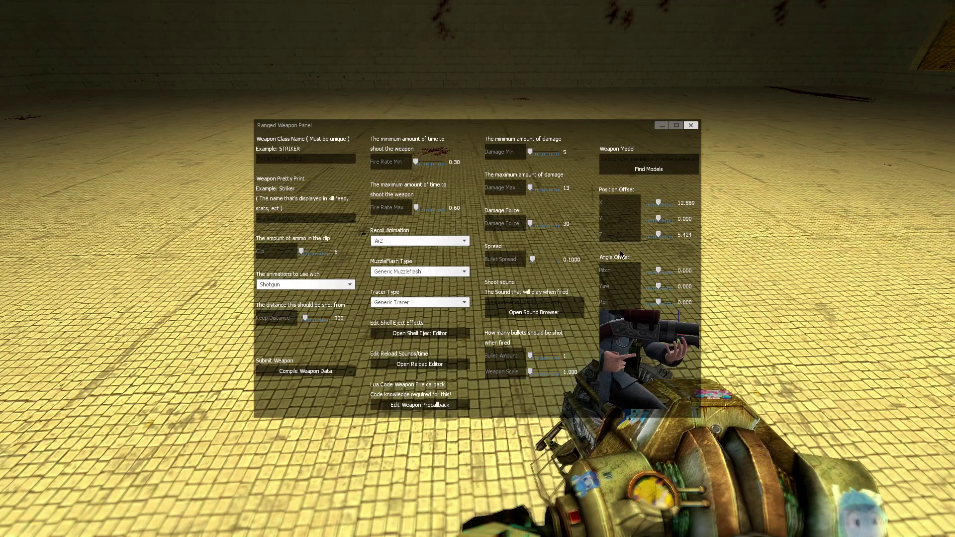
{"action": "left_click_drag", "start_coordinate": [620, 234], "coordinate": [618, 234]}
Switch the weapon to Crossbow animations and adjust the X offset to 12.752
{"action": "left_click", "coordinate": [301, 284]}
{"action": "left_click", "coordinate": [293, 329]}
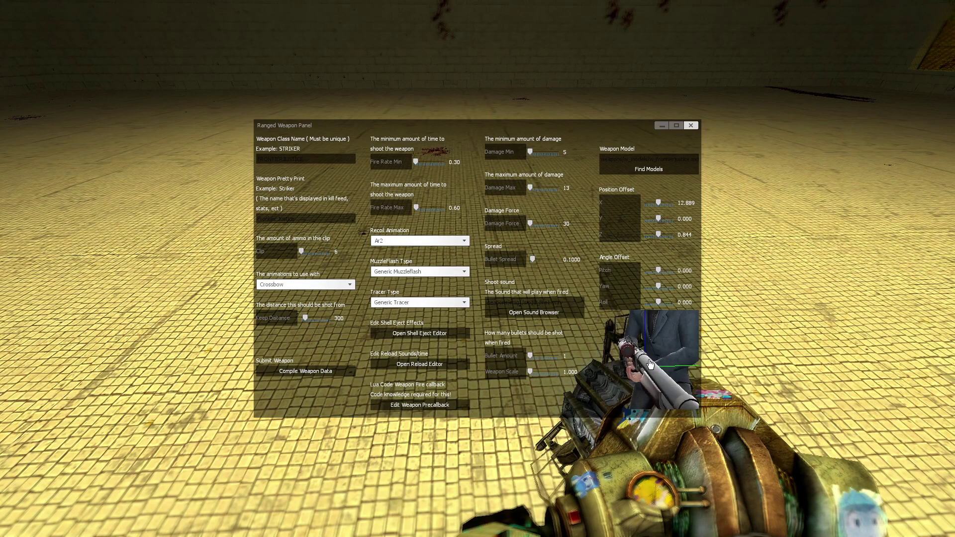
{"action": "left_click_drag", "start_coordinate": [617, 203], "coordinate": [620, 218]}
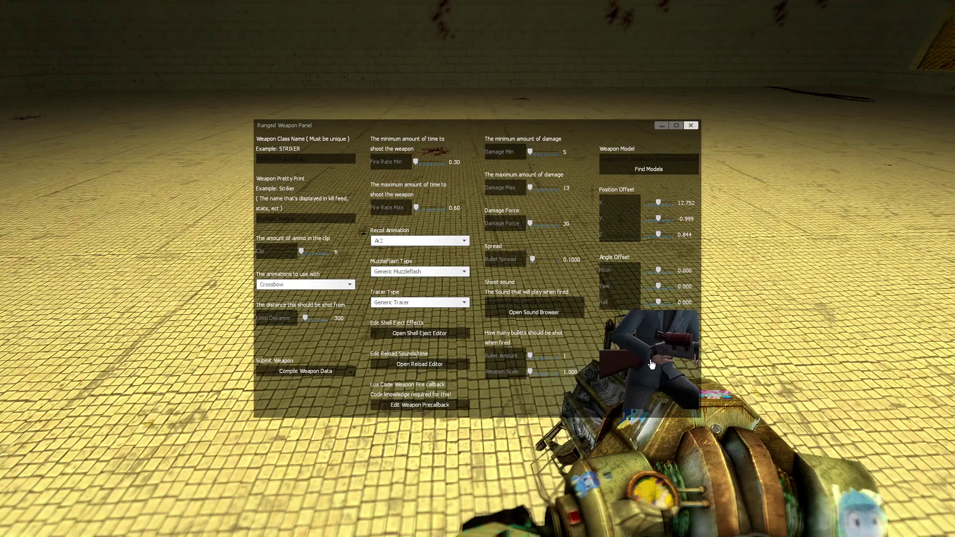
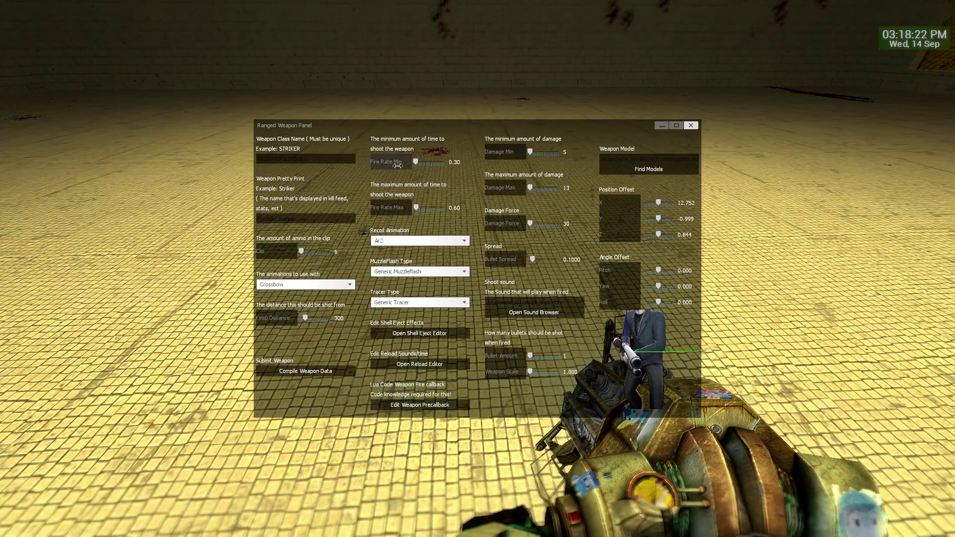
Set both minimum and maximum fire rate to 1 and the recoil animation to Shotgun
{"action": "mouse_move", "coordinate": [391, 162]}
{"action": "left_mouse_down"}
{"action": "mouse_move", "coordinate": [450, 162]}
{"action": "mouse_move", "coordinate": [375, 162]}
{"action": "left_mouse_up"}
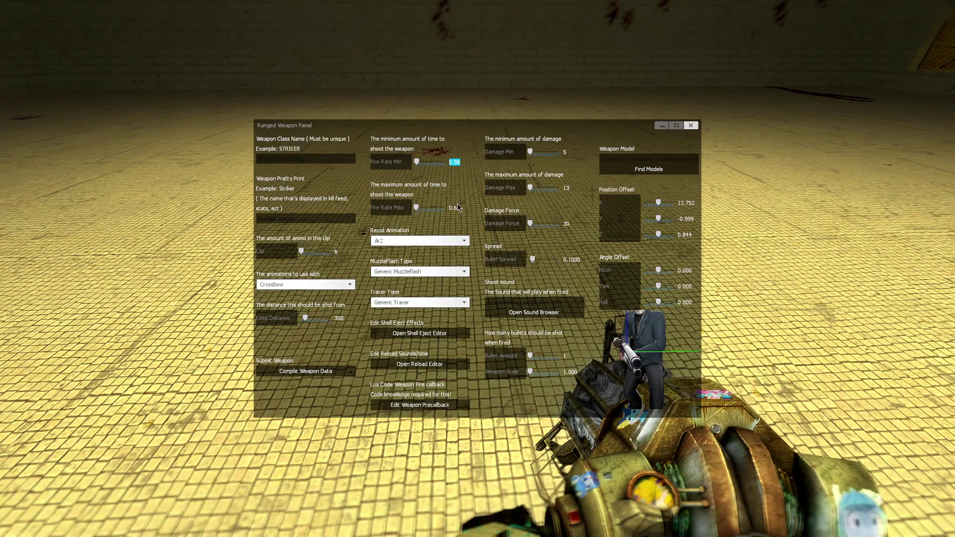
{"action": "left_click_drag", "start_coordinate": [457, 206], "coordinate": [441, 210]}
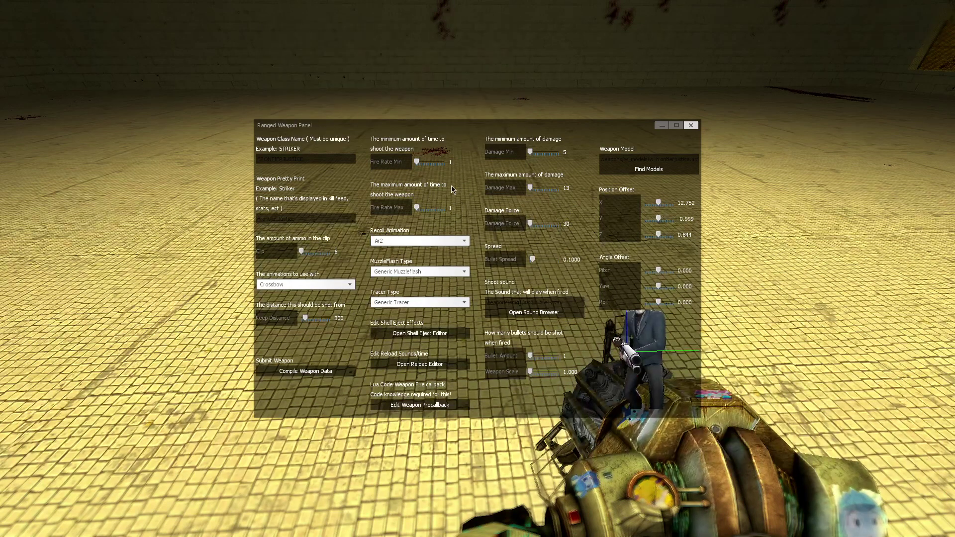
{"action": "left_click", "coordinate": [415, 244]}
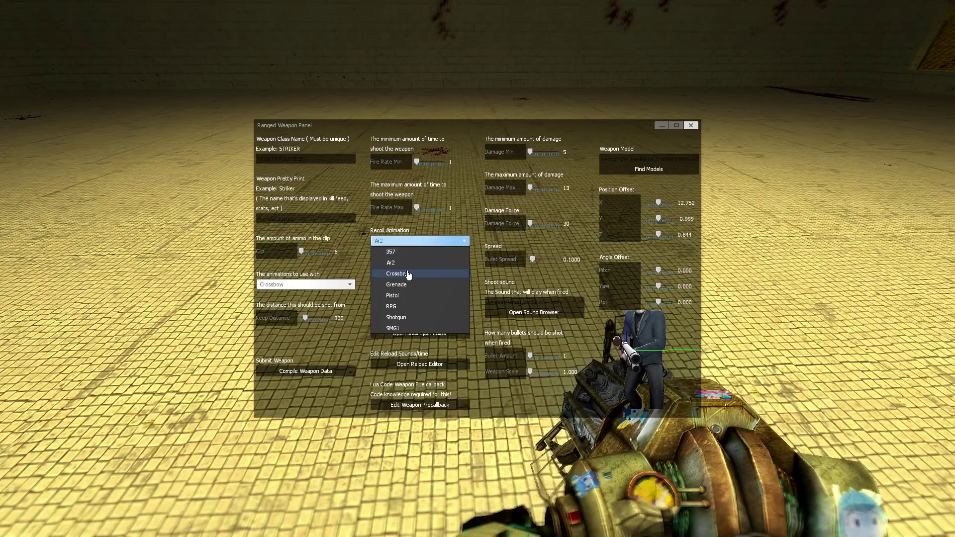
{"action": "left_click", "coordinate": [409, 318]}
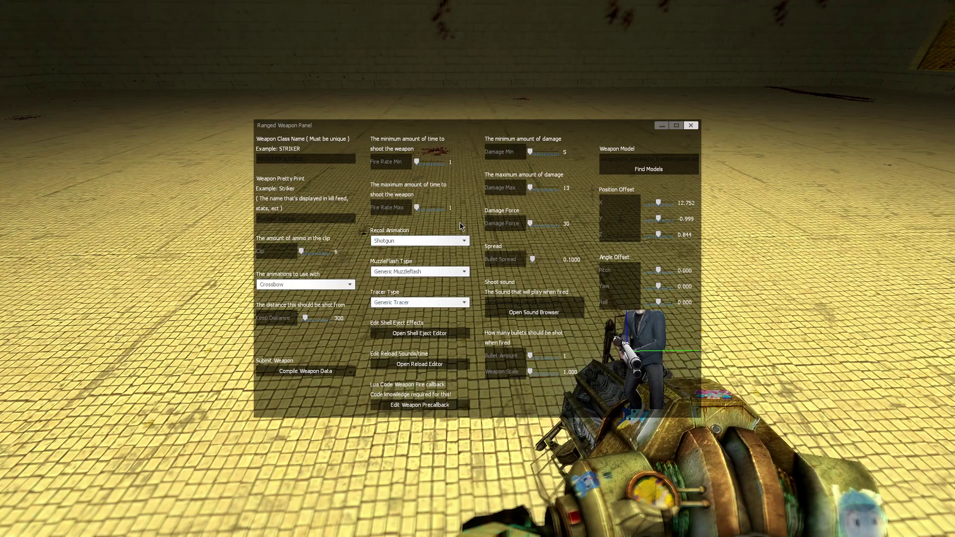
{"action": "left_click", "coordinate": [431, 272]}
{"action": "left_click", "coordinate": [434, 273]}
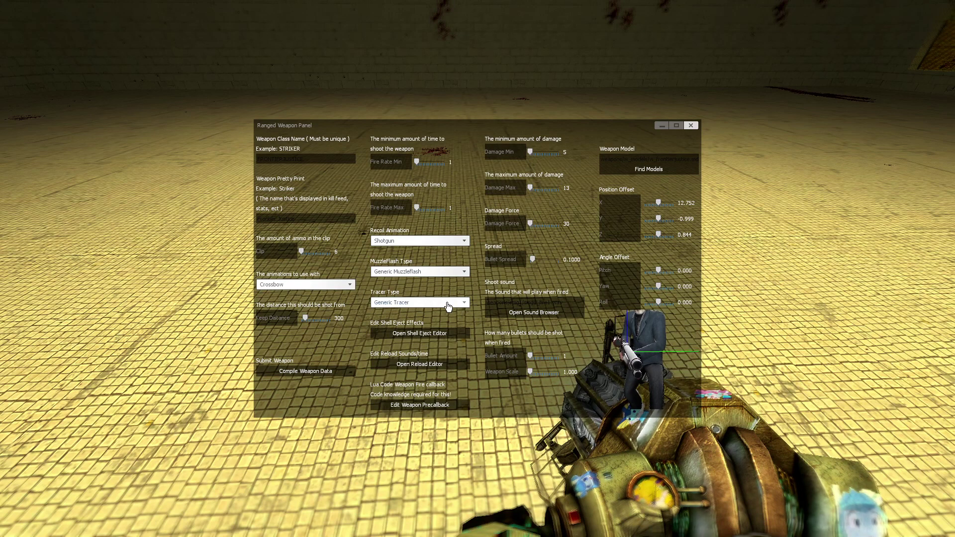
Open the shell eject editor and set the shell type to ShotgunShellEject
{"action": "left_click", "coordinate": [445, 333]}
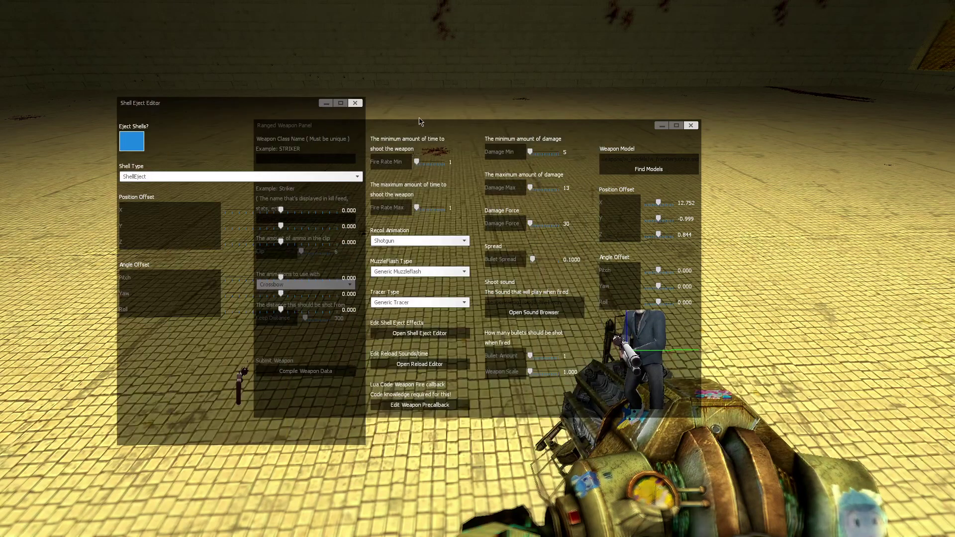
{"action": "left_click_drag", "start_coordinate": [420, 122], "coordinate": [605, 183]}
{"action": "left_click_drag", "start_coordinate": [189, 107], "coordinate": [225, 102]}
{"action": "left_click_drag", "start_coordinate": [276, 377], "coordinate": [224, 309]}
{"action": "scroll", "coordinate": [276, 377], "scroll_direction": "up", "scroll_amount": 8}
{"action": "left_click", "coordinate": [198, 172]}
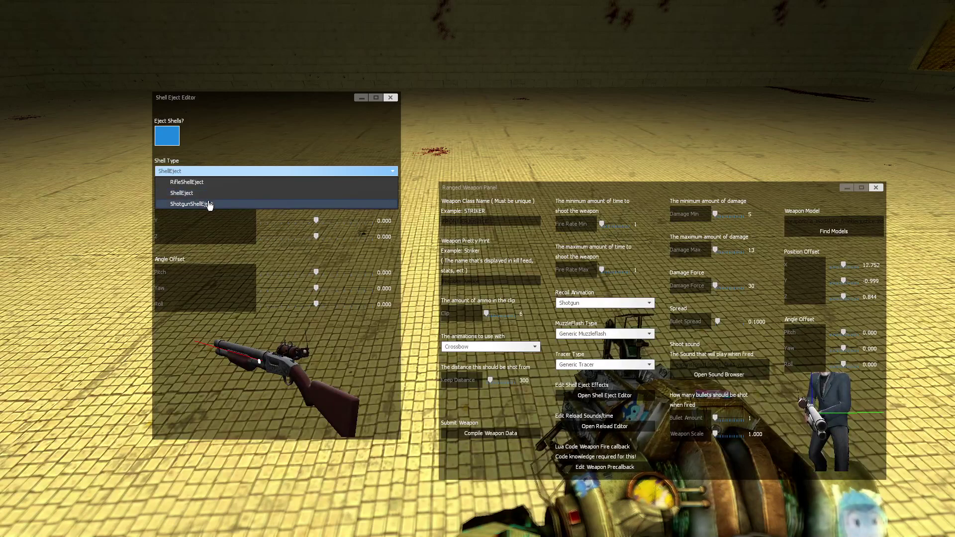
{"action": "left_click", "coordinate": [204, 204]}
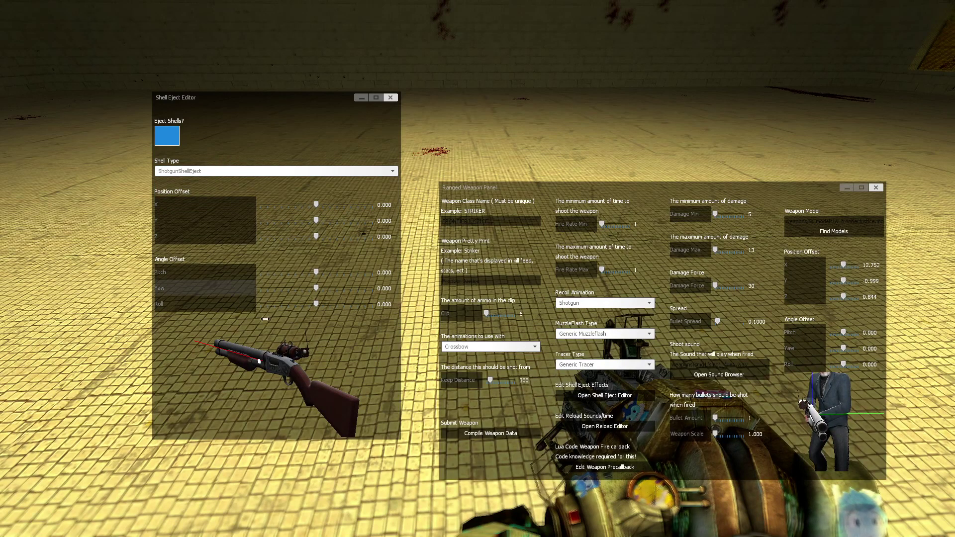
{"action": "left_click_drag", "start_coordinate": [279, 353], "coordinate": [277, 376]}
Tune the shell position offsets and set the ejection angle to pitch 0, yaw 90
{"action": "left_click_drag", "start_coordinate": [200, 214], "coordinate": [283, 218]}
{"action": "left_click", "coordinate": [392, 220]}
{"action": "type", "text": "0"}
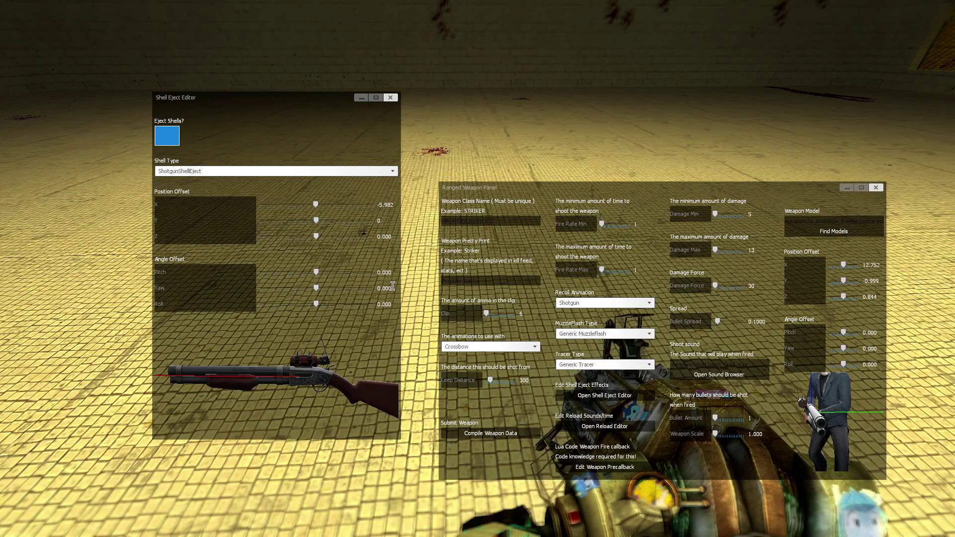
{"action": "left_click", "coordinate": [392, 287]}
{"action": "type", "text": "-90"}
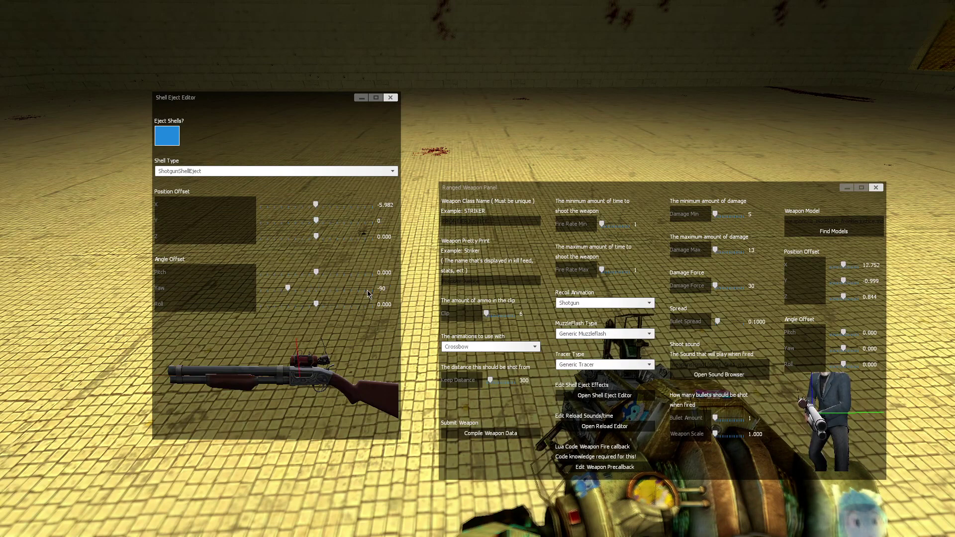
{"action": "type", "text": "40"}
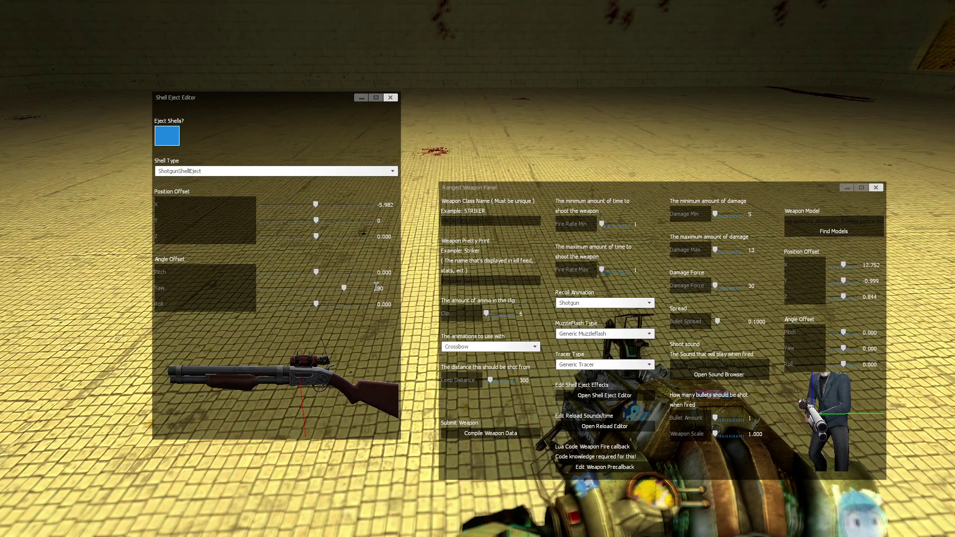
{"action": "left_click_drag", "start_coordinate": [278, 379], "coordinate": [199, 387]}
{"action": "mouse_move", "coordinate": [204, 236]}
{"action": "left_mouse_down"}
{"action": "mouse_move", "coordinate": [193, 232]}
{"action": "mouse_move", "coordinate": [212, 230]}
{"action": "mouse_move", "coordinate": [204, 229]}
{"action": "mouse_move", "coordinate": [205, 242]}
{"action": "mouse_move", "coordinate": [205, 221]}
{"action": "left_mouse_up"}
{"action": "left_click_drag", "start_coordinate": [205, 272], "coordinate": [206, 272]}
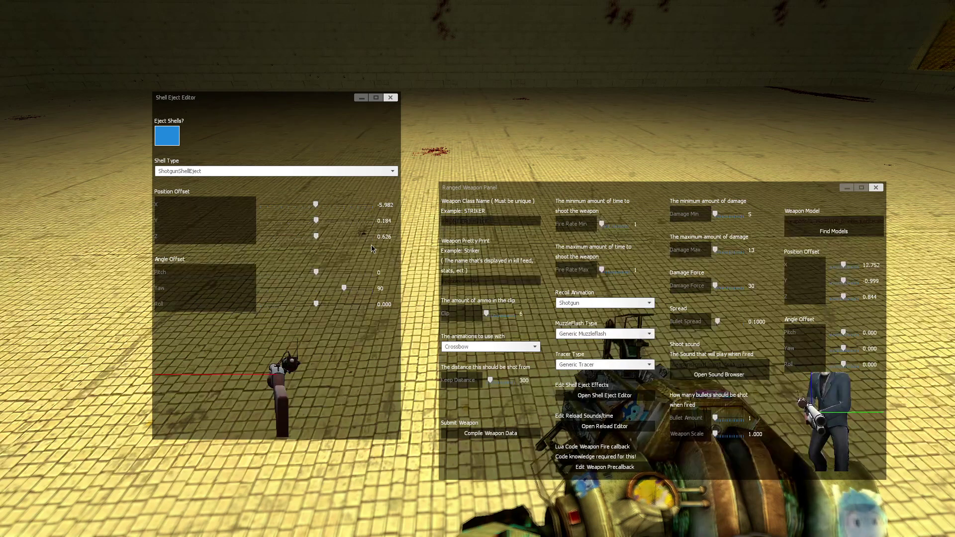
{"action": "left_click_drag", "start_coordinate": [327, 374], "coordinate": [278, 375]}
Close the shell editor, switch the reload animation to Shotgun, preview it, and add a reload sound
{"action": "left_click", "coordinate": [390, 98]}
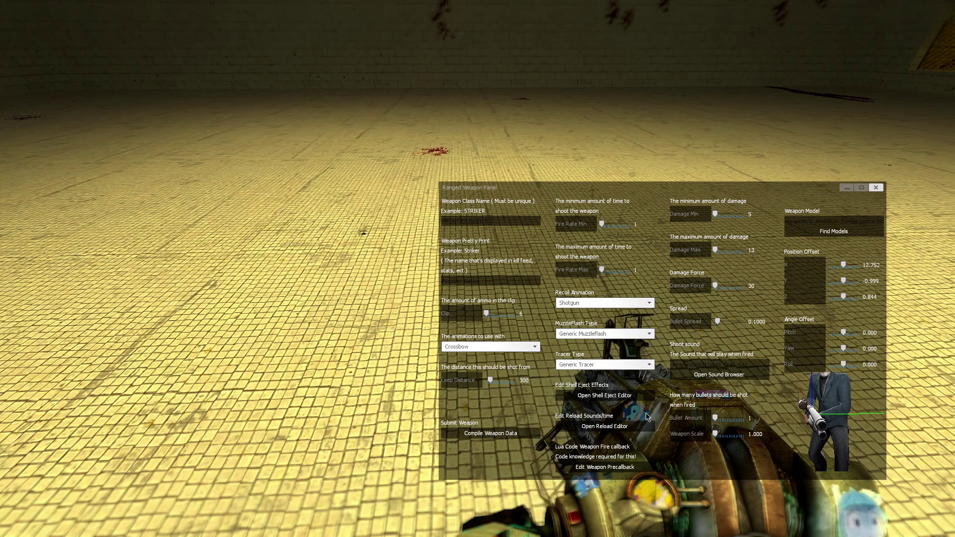
{"action": "left_click", "coordinate": [636, 427]}
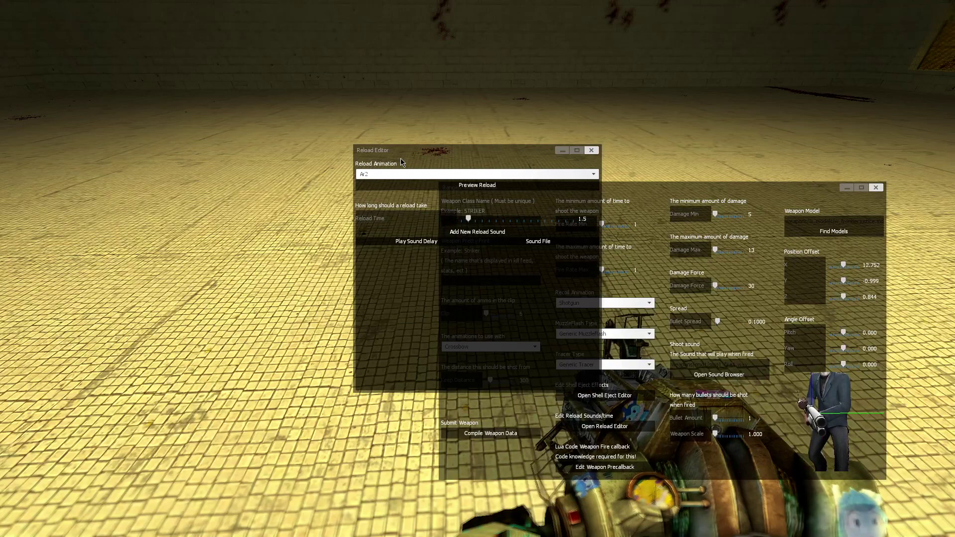
{"action": "left_click_drag", "start_coordinate": [402, 161], "coordinate": [140, 245]}
{"action": "left_click", "coordinate": [146, 258]}
{"action": "left_click", "coordinate": [119, 302]}
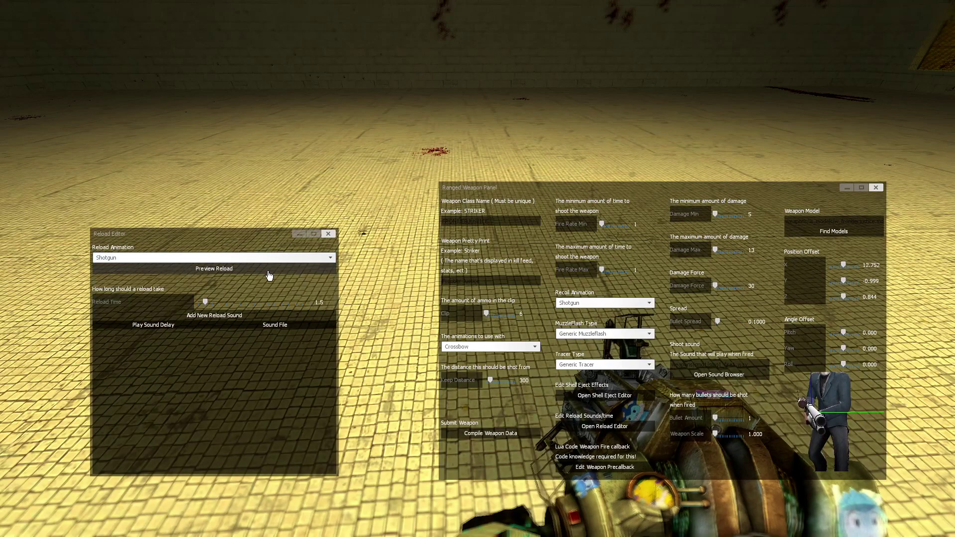
{"action": "left_click", "coordinate": [268, 272]}
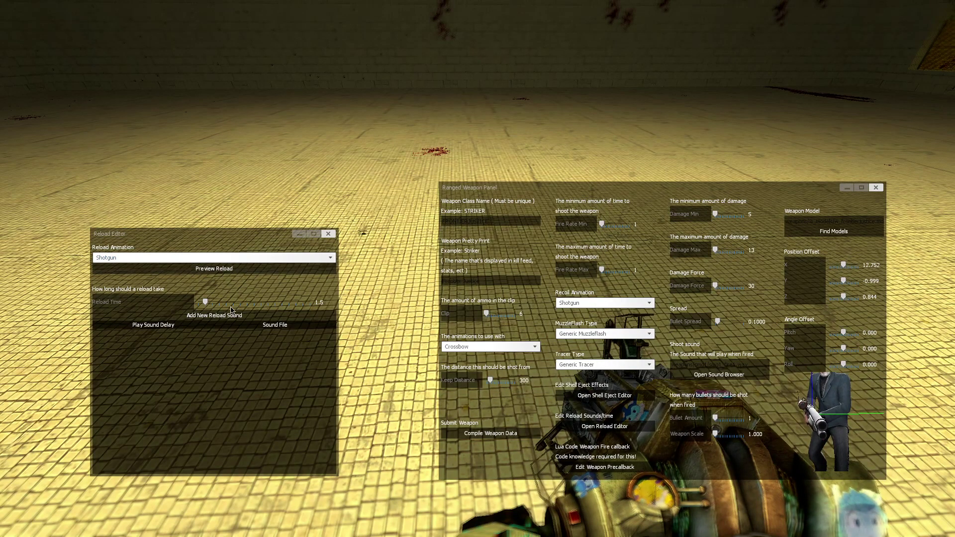
{"action": "left_click", "coordinate": [214, 315]}
{"action": "left_click_drag", "start_coordinate": [415, 239], "coordinate": [166, 165]}
Browse the weapons sound folder, previewing shotgun_shoot.wav and guitar_strum.wav
{"action": "left_click", "coordinate": [288, 187]}
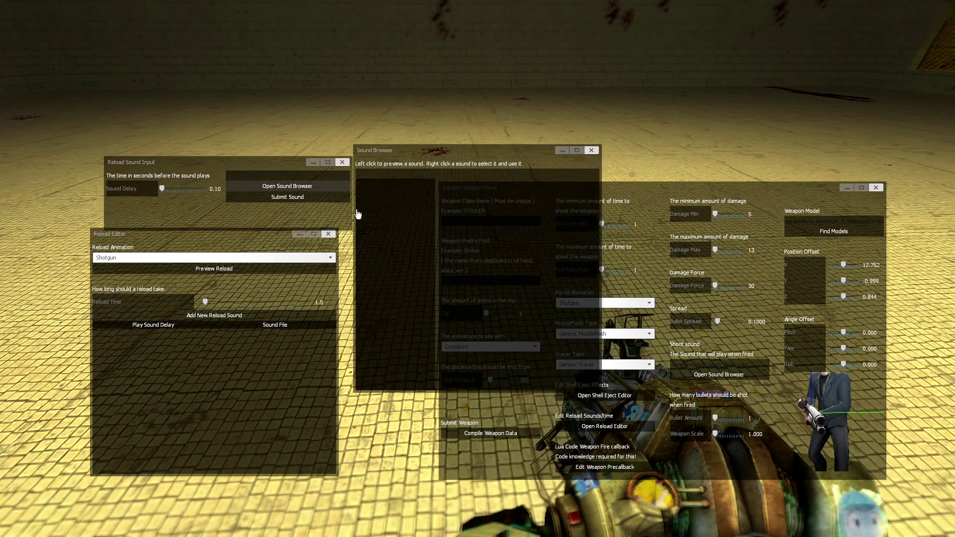
{"action": "left_click_drag", "start_coordinate": [431, 209], "coordinate": [427, 391]}
{"action": "left_click", "coordinate": [370, 337]}
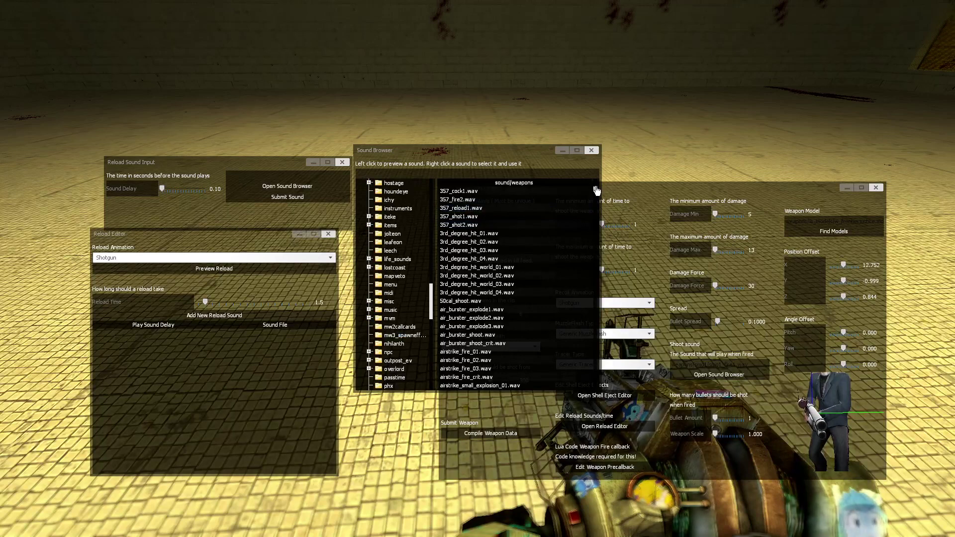
{"action": "left_click_drag", "start_coordinate": [595, 200], "coordinate": [583, 354]}
{"action": "left_click", "coordinate": [493, 254]}
{"action": "scroll", "coordinate": [501, 273], "scroll_direction": "up", "scroll_amount": 3}
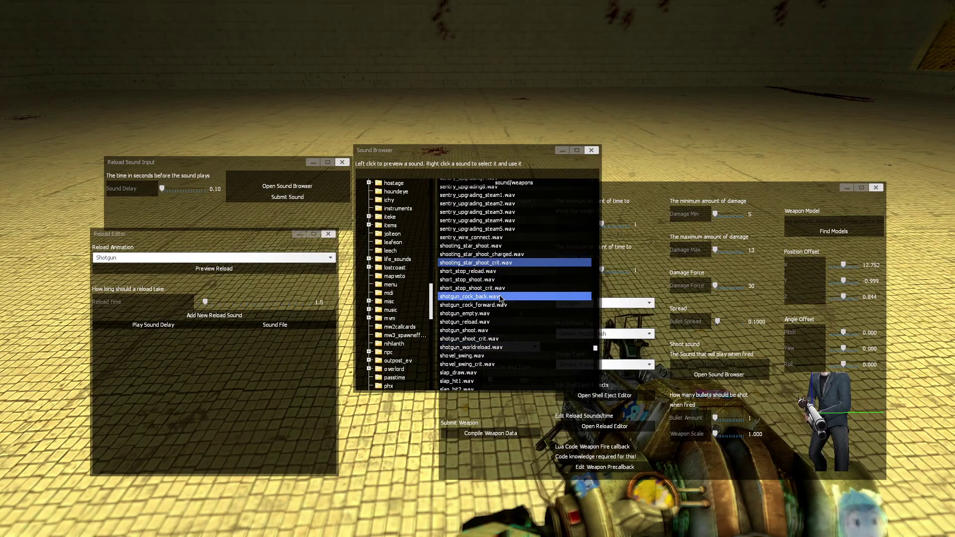
{"action": "scroll", "coordinate": [512, 298], "scroll_direction": "down", "scroll_amount": 10}
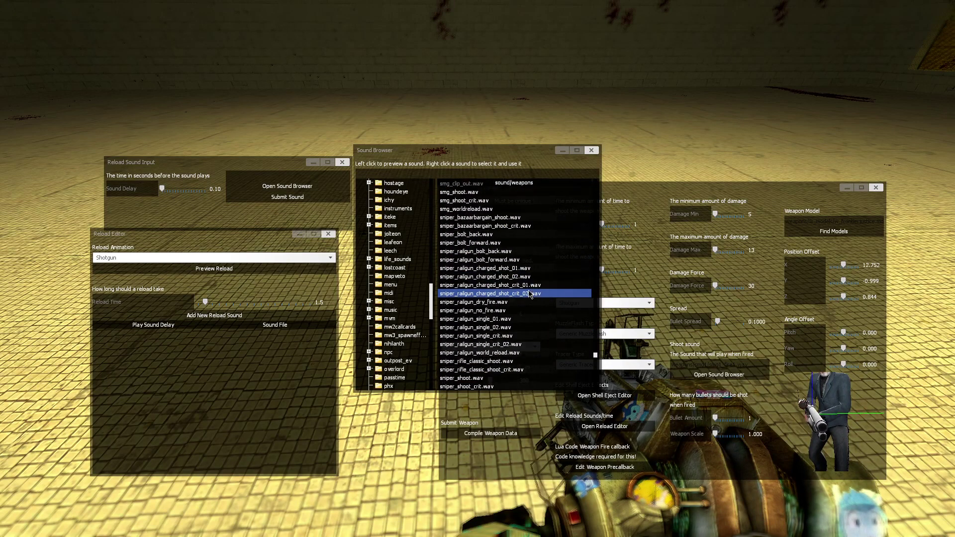
{"action": "scroll", "coordinate": [535, 298], "scroll_direction": "down", "scroll_amount": 7}
{"action": "scroll", "coordinate": [539, 304], "scroll_direction": "down", "scroll_amount": 8}
{"action": "scroll", "coordinate": [520, 281], "scroll_direction": "down", "scroll_amount": 1}
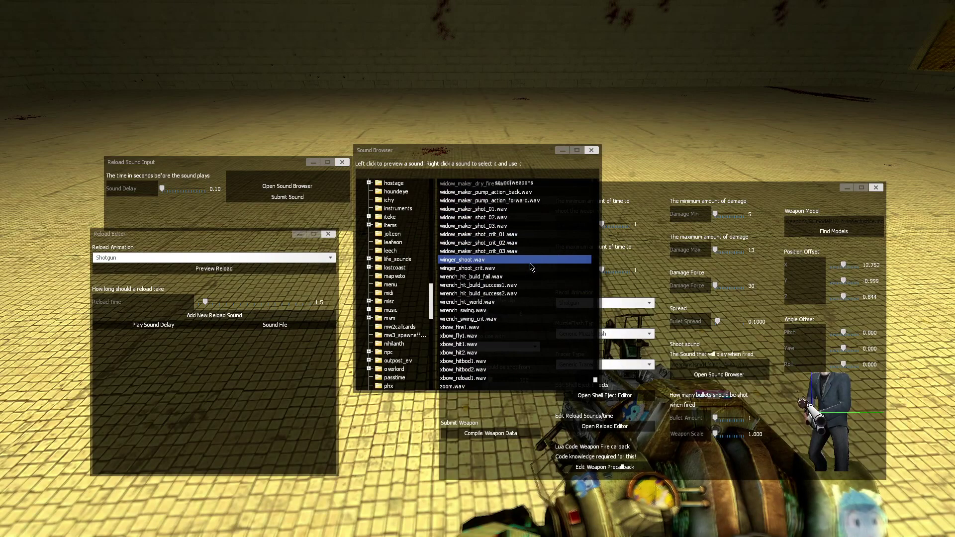
{"action": "left_click_drag", "start_coordinate": [597, 383], "coordinate": [596, 353]}
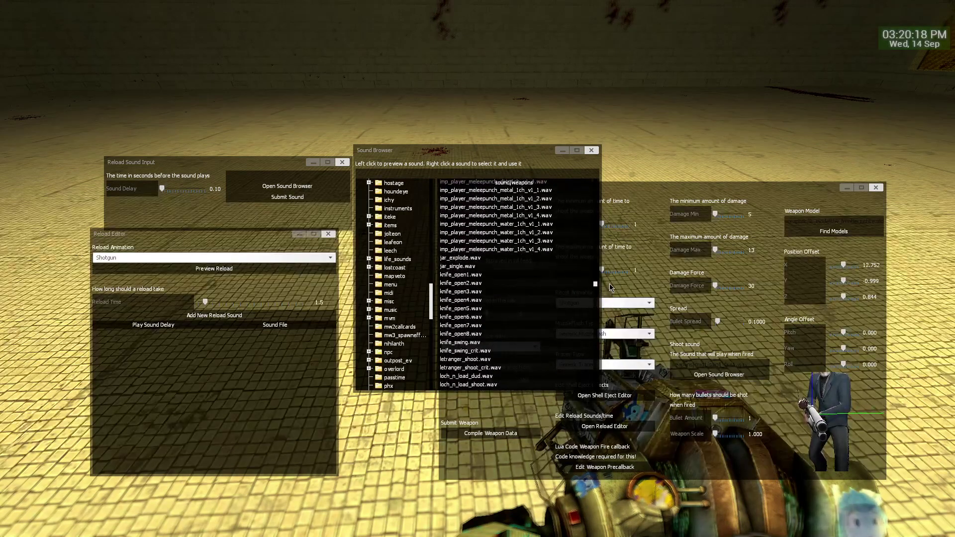
{"action": "left_click_drag", "start_coordinate": [610, 283], "coordinate": [611, 272]}
{"action": "left_click", "coordinate": [511, 324]}
Scroll through the weapons sounds and pick shotgun_worldreload.wav as the reload sound
{"action": "scroll", "coordinate": [512, 323], "scroll_direction": "up", "scroll_amount": 8}
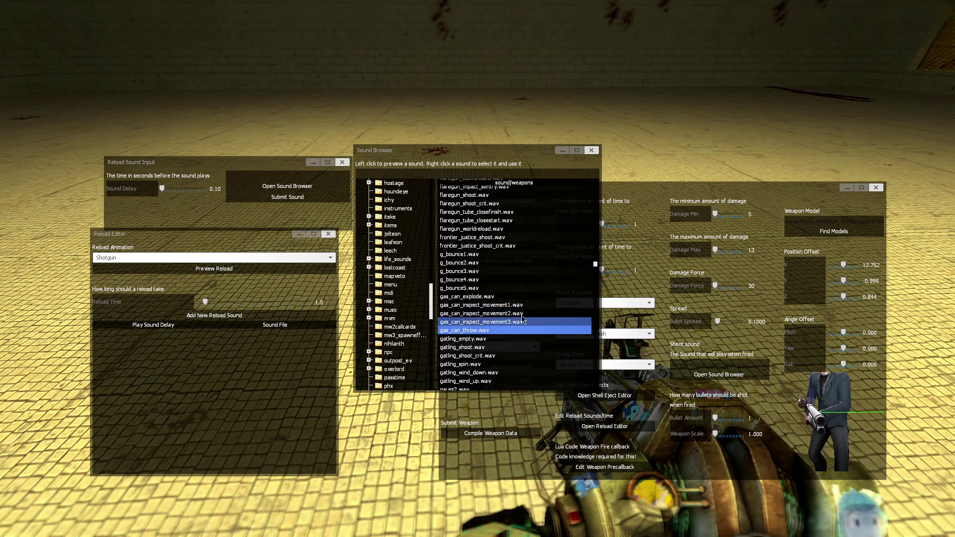
{"action": "scroll", "coordinate": [525, 319], "scroll_direction": "up", "scroll_amount": 8}
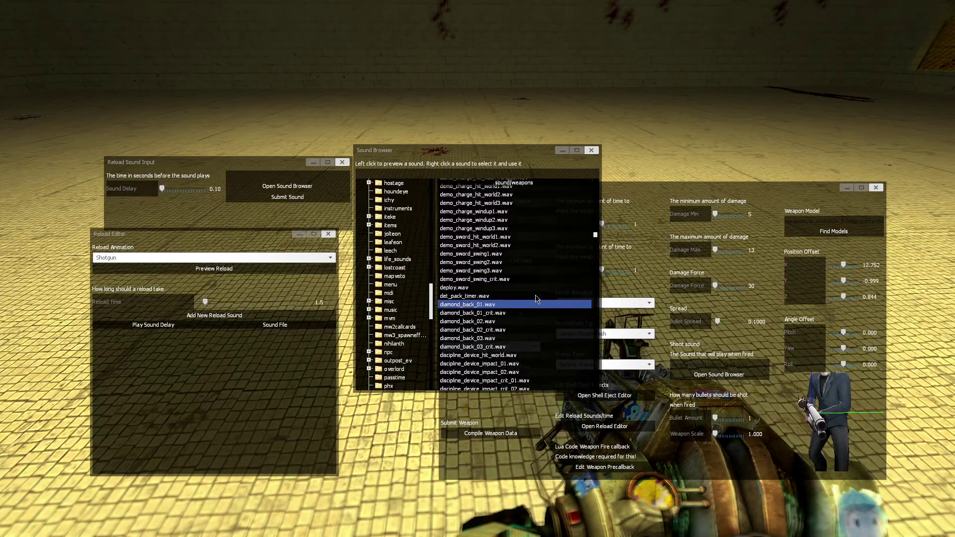
{"action": "scroll", "coordinate": [542, 296], "scroll_direction": "up", "scroll_amount": 8}
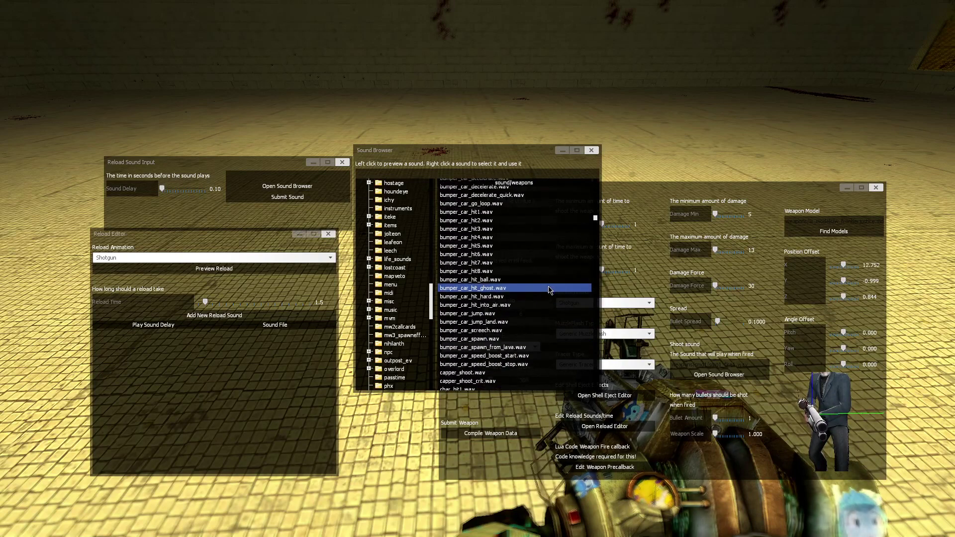
{"action": "scroll", "coordinate": [549, 287], "scroll_direction": "up", "scroll_amount": 8}
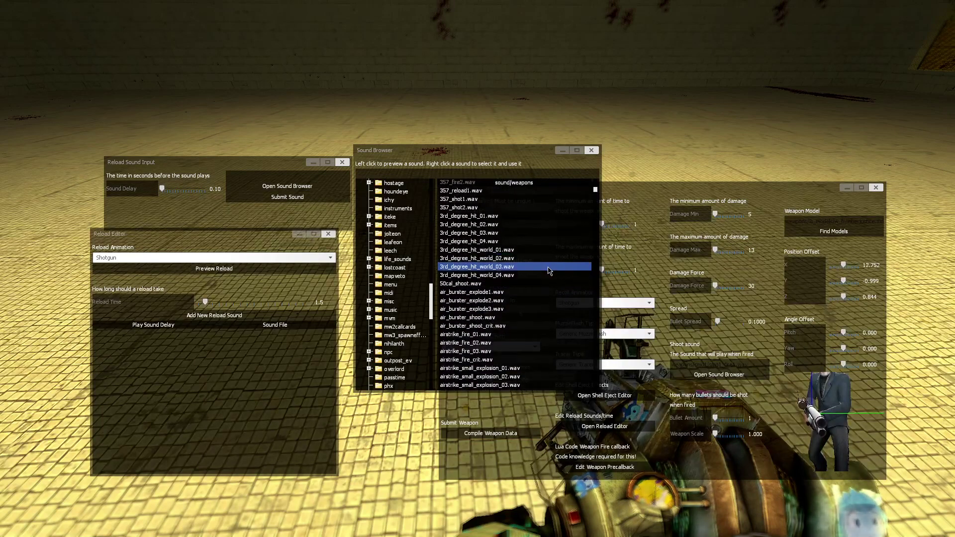
{"action": "scroll", "coordinate": [530, 267], "scroll_direction": "down", "scroll_amount": 5}
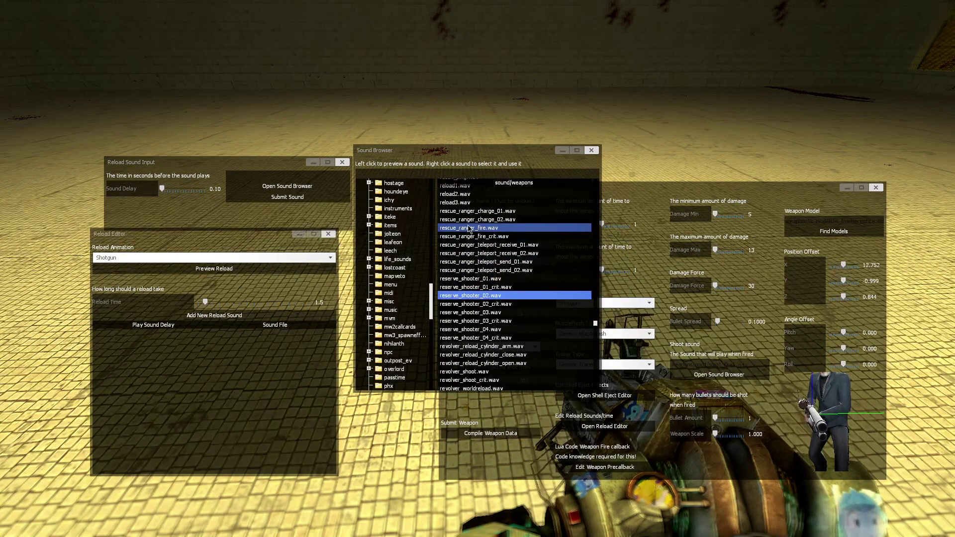
{"action": "scroll", "coordinate": [496, 290], "scroll_direction": "down", "scroll_amount": 2}
{"action": "scroll", "coordinate": [496, 307], "scroll_direction": "down", "scroll_amount": 2}
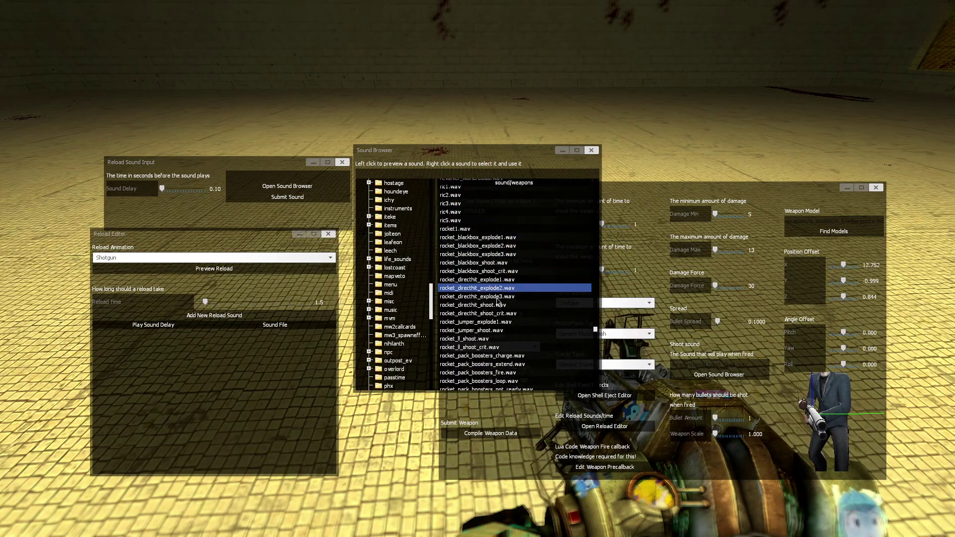
{"action": "scroll", "coordinate": [497, 298], "scroll_direction": "down", "scroll_amount": 8}
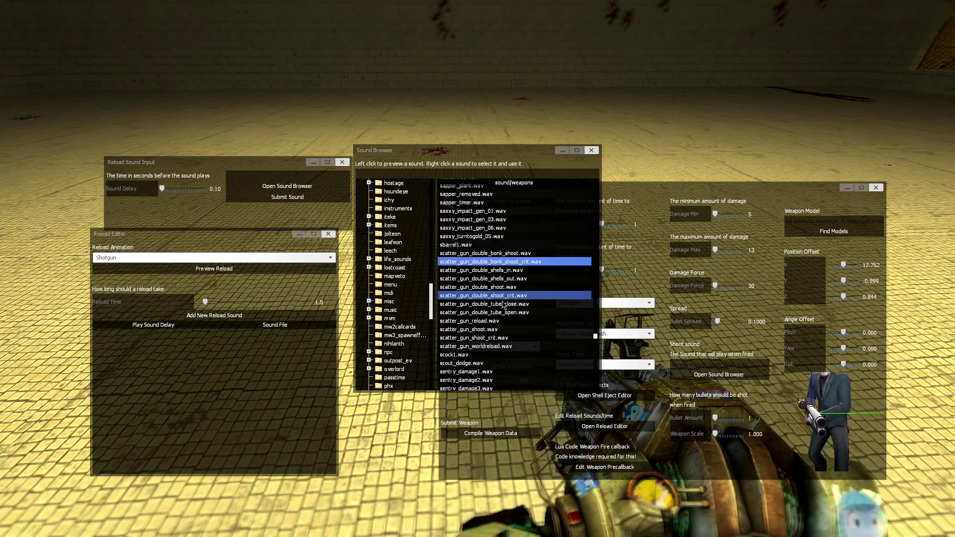
{"action": "scroll", "coordinate": [508, 293], "scroll_direction": "down", "scroll_amount": 10}
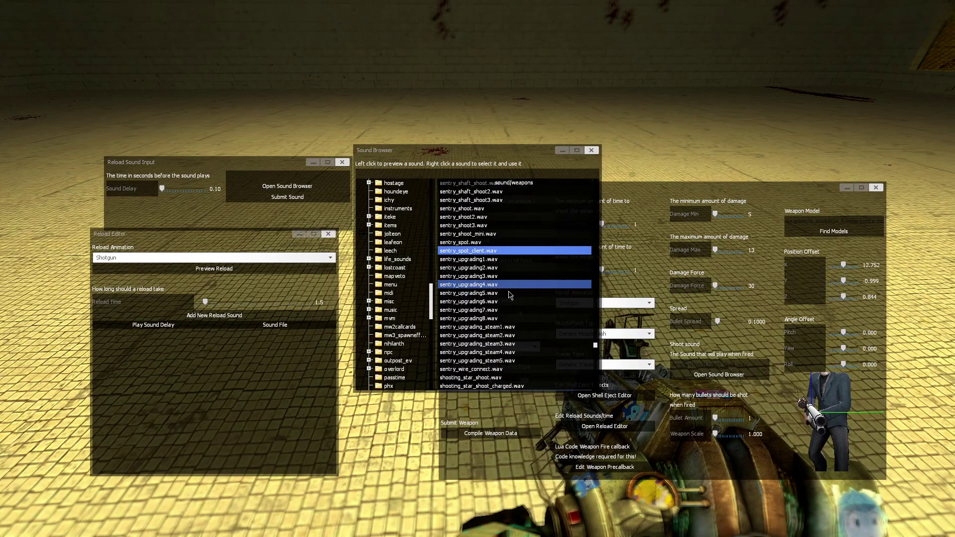
{"action": "scroll", "coordinate": [515, 296], "scroll_direction": "down", "scroll_amount": 1}
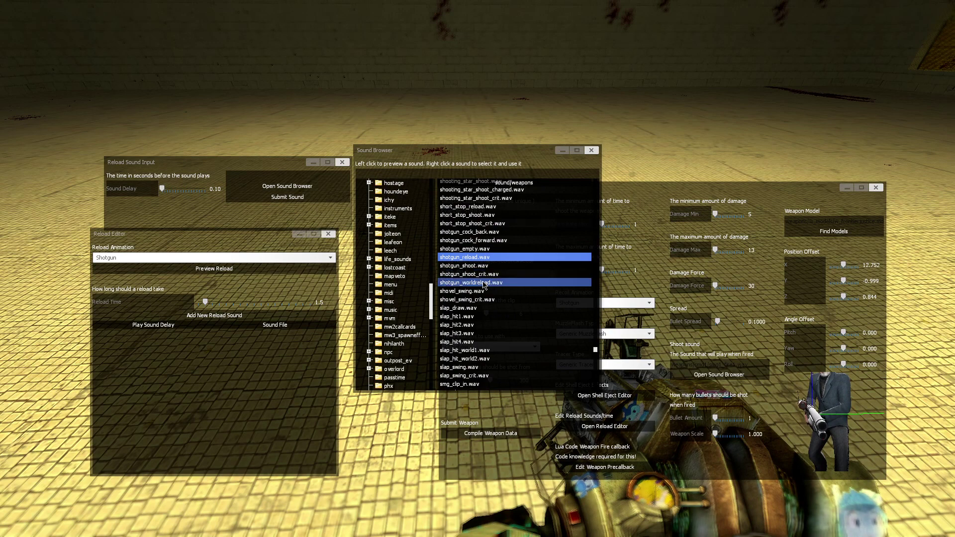
{"action": "right_click", "coordinate": [482, 284]}
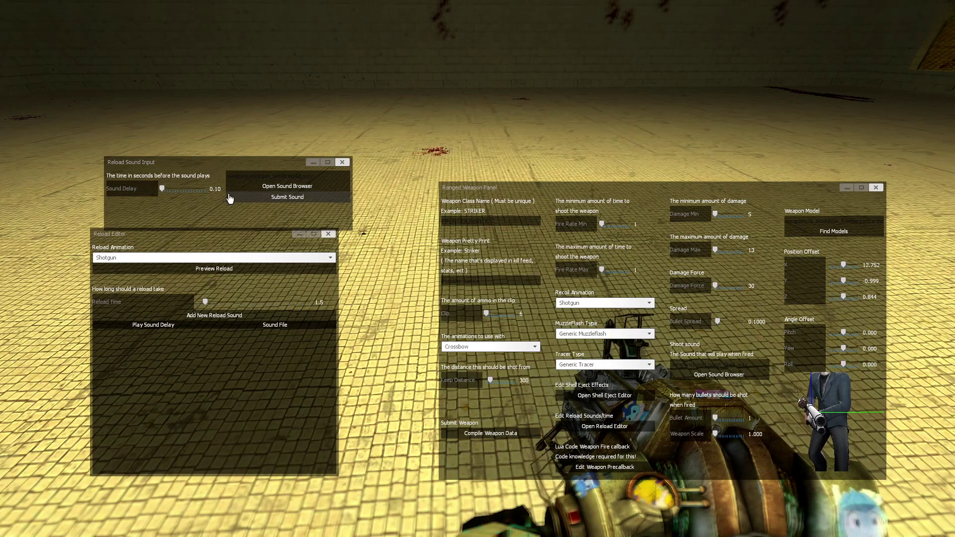
Raise the reload sound delay from 0.10 to 0.20 seconds
{"action": "left_click_drag", "start_coordinate": [156, 193], "coordinate": [174, 200]}
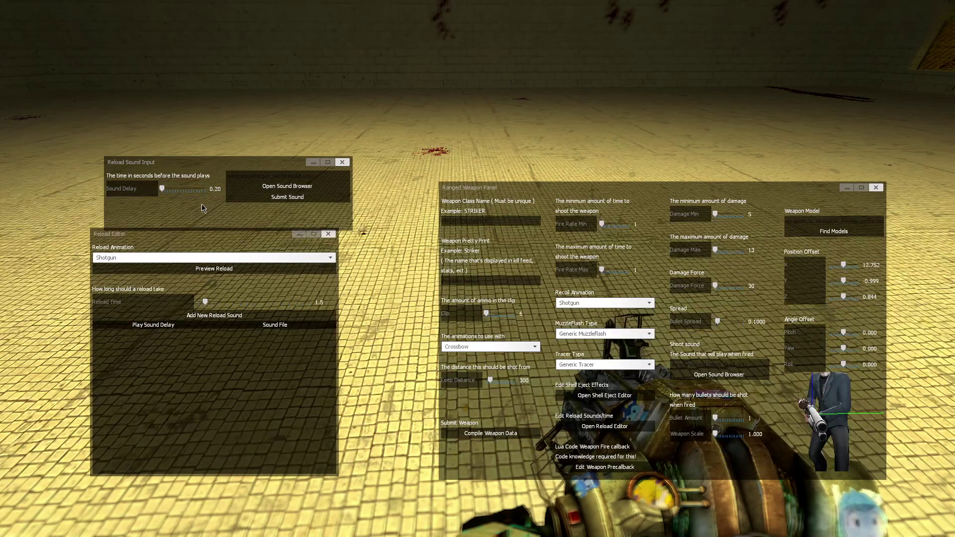
Reopen the sound browser, list the weapons folder sounds and preview shotgun_cock_forward.wav
{"action": "left_click", "coordinate": [305, 187]}
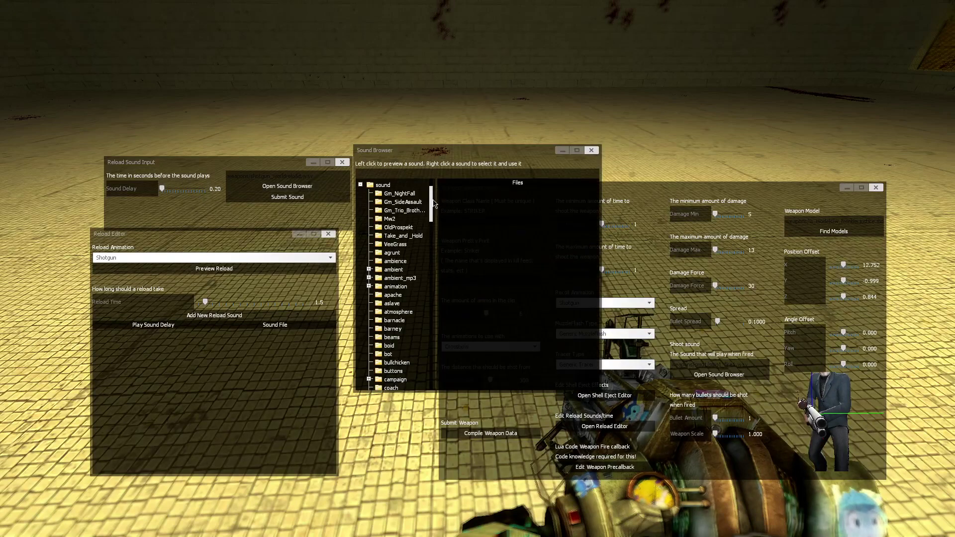
{"action": "left_click_drag", "start_coordinate": [432, 204], "coordinate": [442, 380]}
{"action": "double_click", "coordinate": [379, 338]}
{"action": "scroll", "coordinate": [393, 299], "scroll_direction": "down", "scroll_amount": 5}
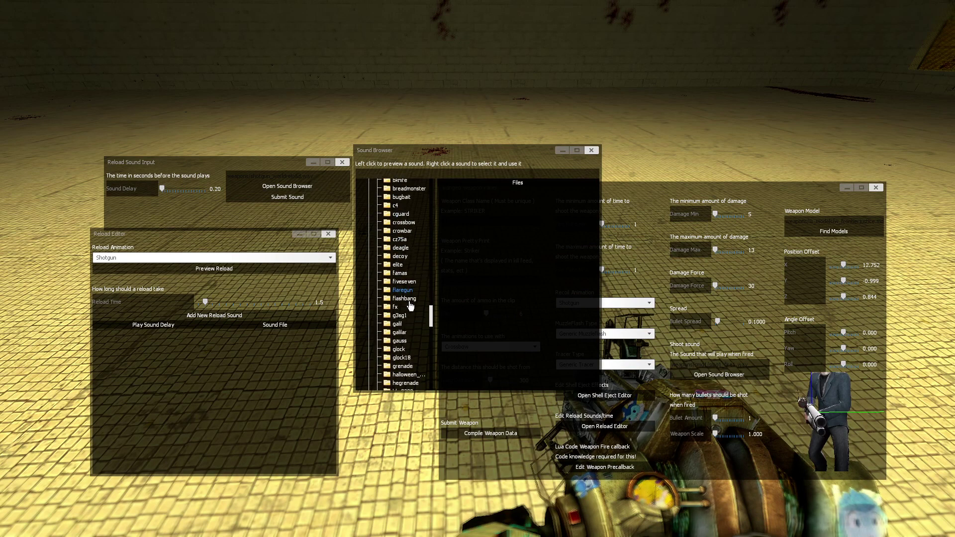
{"action": "scroll", "coordinate": [401, 280], "scroll_direction": "up", "scroll_amount": 4}
{"action": "left_click", "coordinate": [396, 286]}
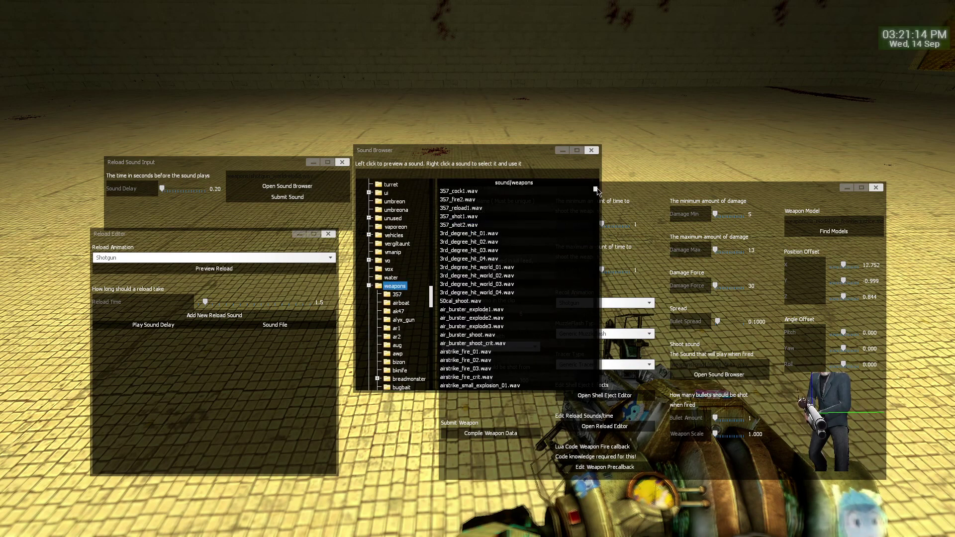
{"action": "scroll", "coordinate": [590, 304], "scroll_direction": "down", "scroll_amount": 8}
{"action": "scroll", "coordinate": [591, 304], "scroll_direction": "down", "scroll_amount": 10}
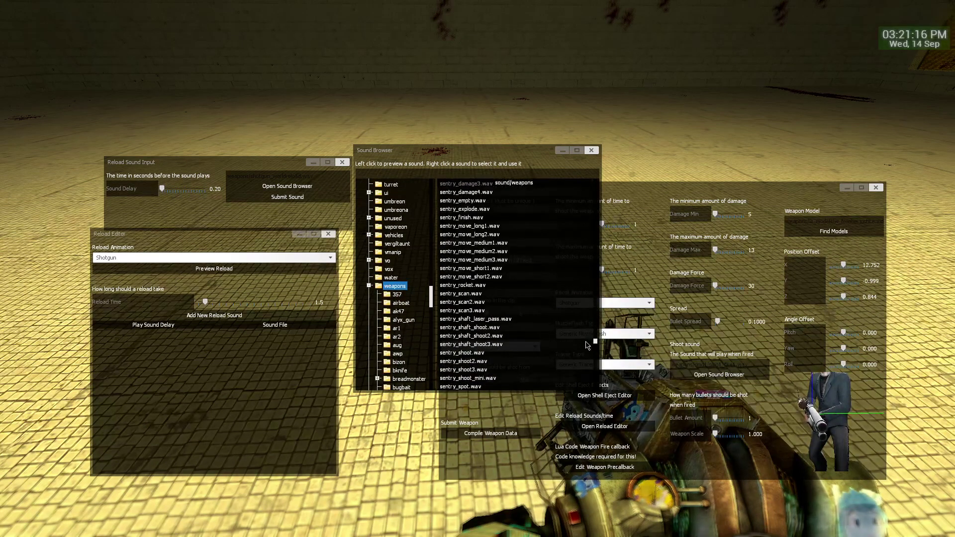
{"action": "scroll", "coordinate": [520, 273], "scroll_direction": "up", "scroll_amount": 3}
{"action": "left_click", "coordinate": [501, 268]}
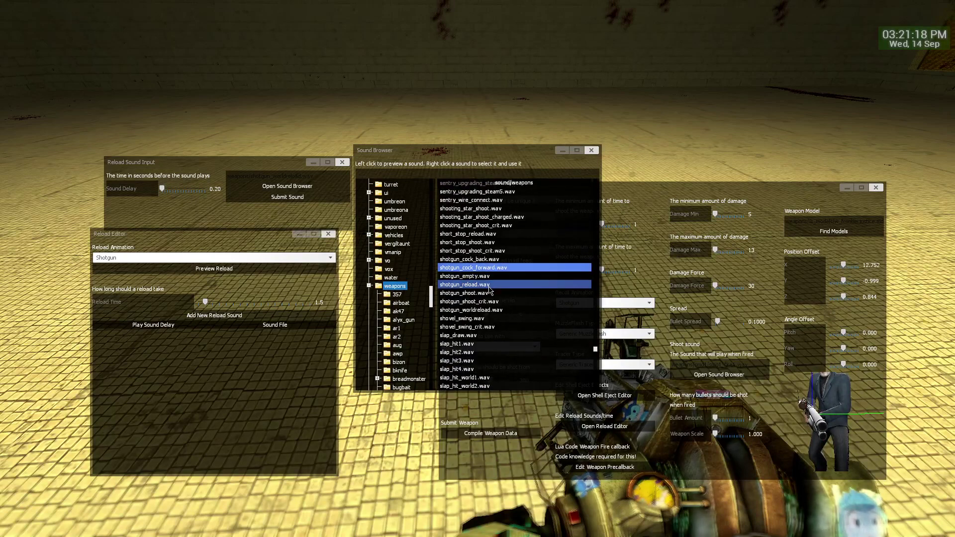
Pick shotgun_cock_back.wav as the reload sound and set its delay to 1.3 seconds
{"action": "left_click", "coordinate": [477, 259]}
{"action": "right_click", "coordinate": [478, 259]}
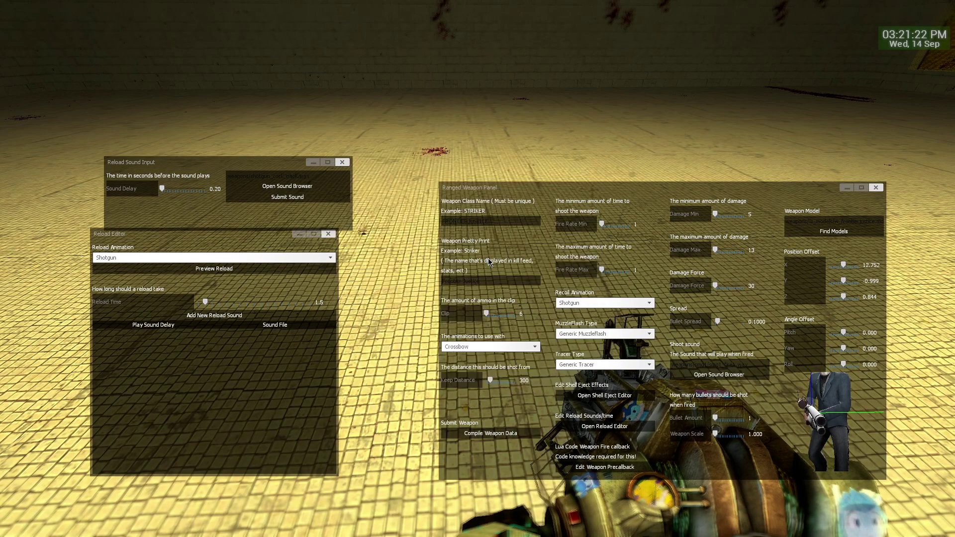
{"action": "left_click_drag", "start_coordinate": [131, 189], "coordinate": [208, 188]}
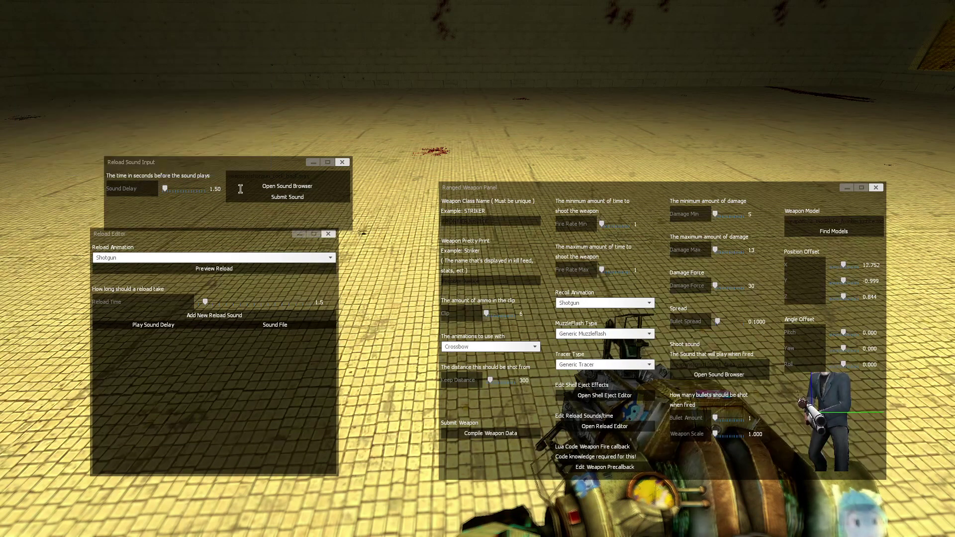
{"action": "left_click", "coordinate": [300, 200]}
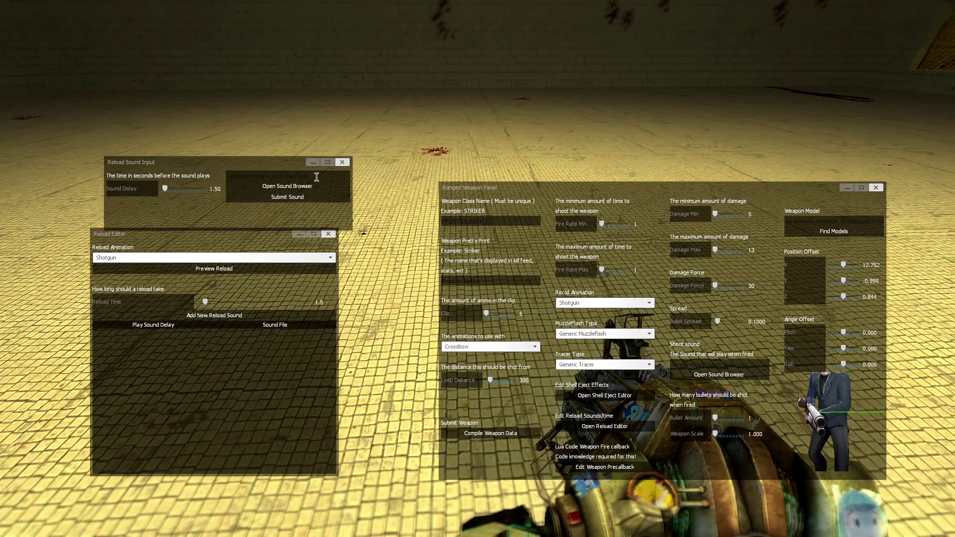
{"action": "left_click_drag", "start_coordinate": [143, 190], "coordinate": [132, 191]}
Delete the old sound entry and start a new one with 0.0 reload time and 1.50 delay
{"action": "left_click", "coordinate": [287, 197]}
{"action": "left_click", "coordinate": [214, 269]}
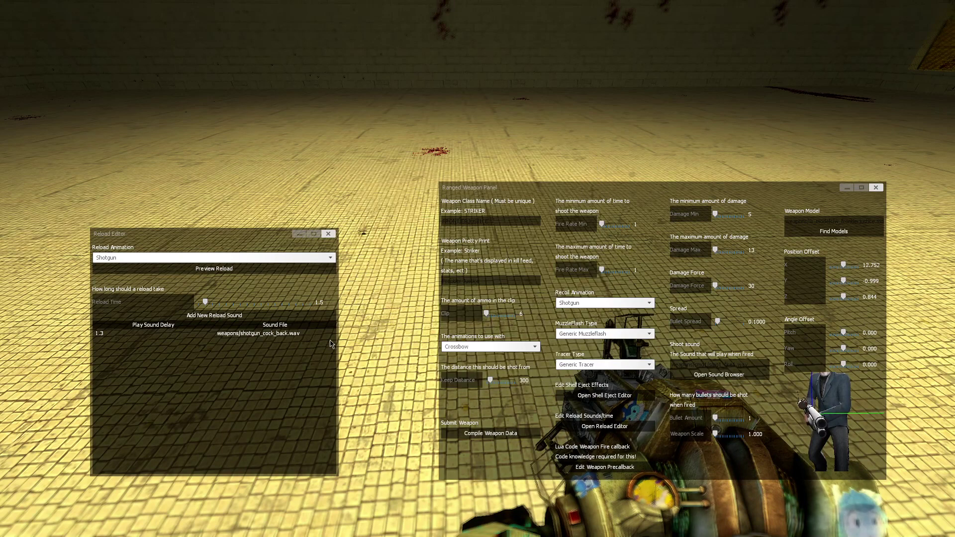
{"action": "left_click", "coordinate": [214, 334]}
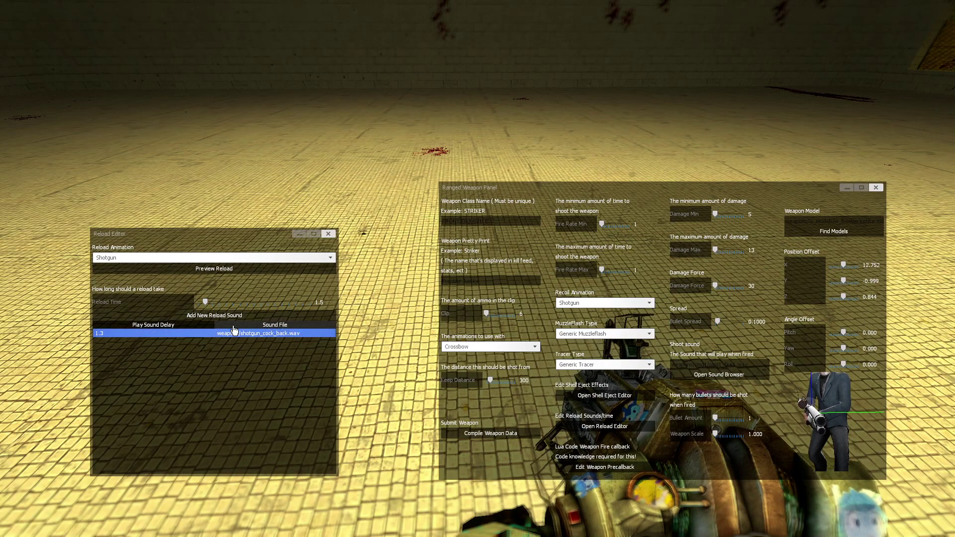
{"action": "right_click", "coordinate": [238, 335]}
{"action": "left_click", "coordinate": [225, 317]}
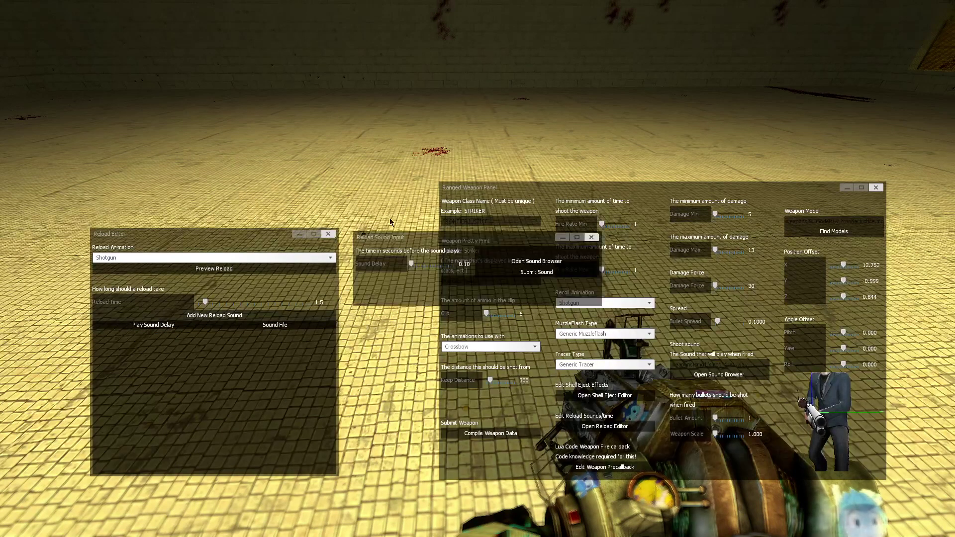
{"action": "left_click_drag", "start_coordinate": [393, 269], "coordinate": [445, 268]}
{"action": "left_click", "coordinate": [539, 262]}
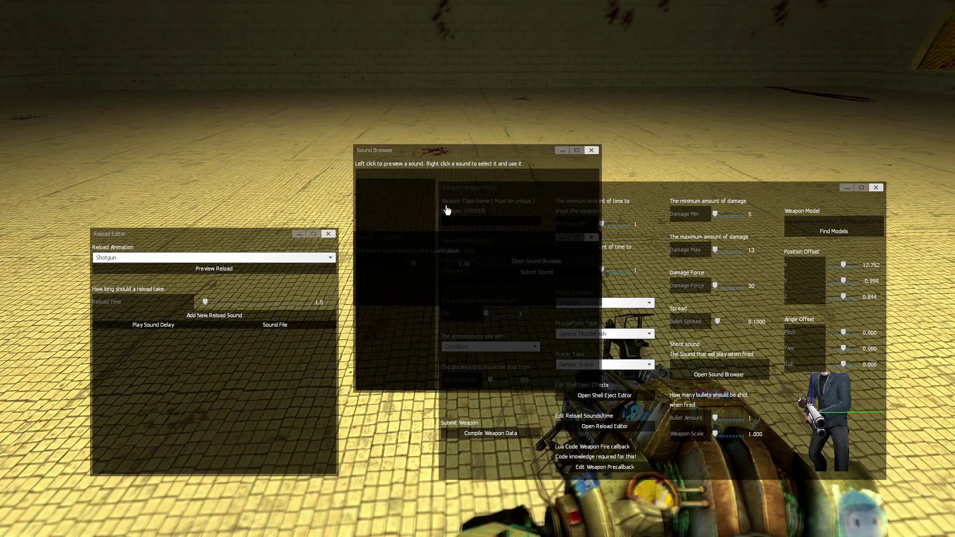
{"action": "left_click", "coordinate": [591, 151]}
{"action": "left_click_drag", "start_coordinate": [210, 299], "coordinate": [210, 299]}
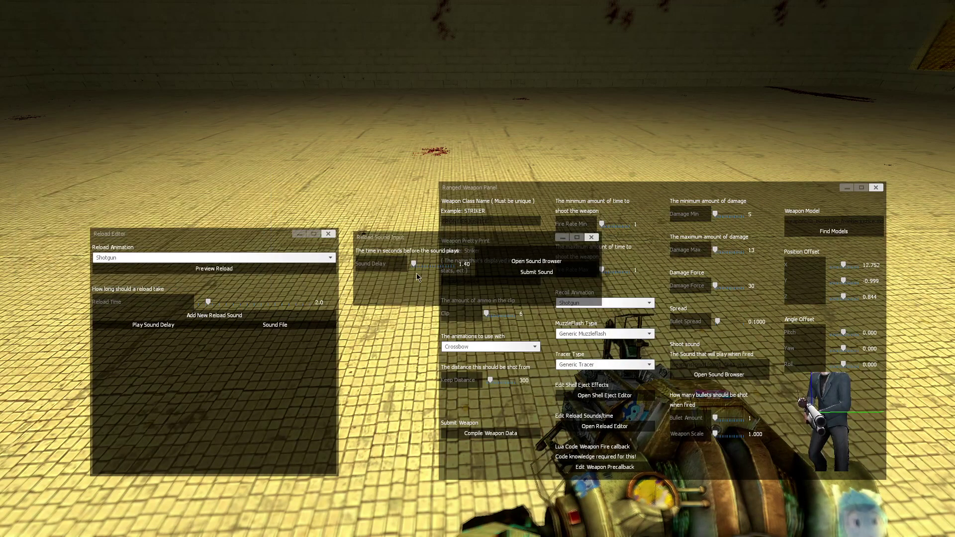
{"action": "left_click_drag", "start_coordinate": [407, 266], "coordinate": [406, 266]}
Pick shotgun_cock_back.wav, add it at 1.5 seconds, and preview the reload
{"action": "left_click", "coordinate": [508, 263]}
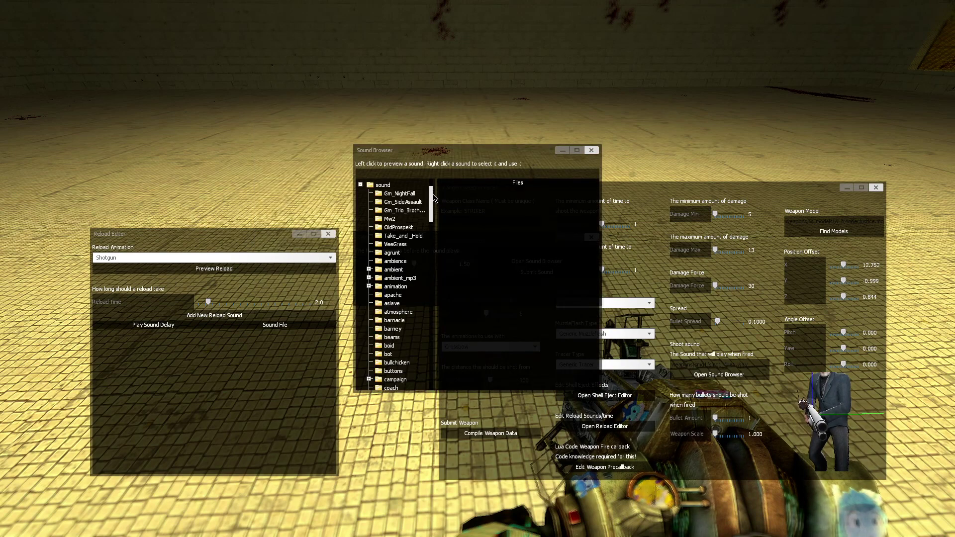
{"action": "scroll", "coordinate": [396, 378], "scroll_direction": "down", "scroll_amount": 15}
{"action": "left_click", "coordinate": [369, 336]}
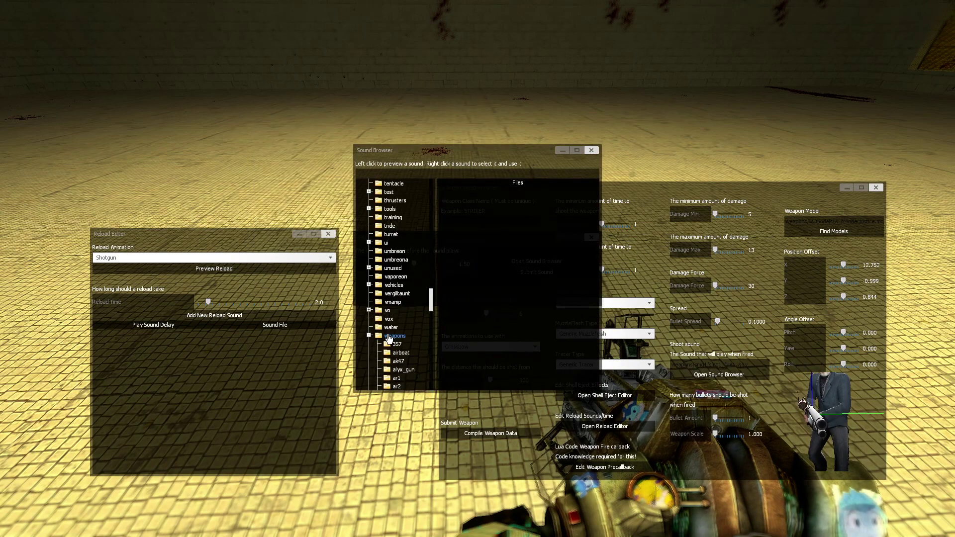
{"action": "scroll", "coordinate": [581, 336], "scroll_direction": "down", "scroll_amount": 15}
{"action": "scroll", "coordinate": [581, 336], "scroll_direction": "down", "scroll_amount": 10}
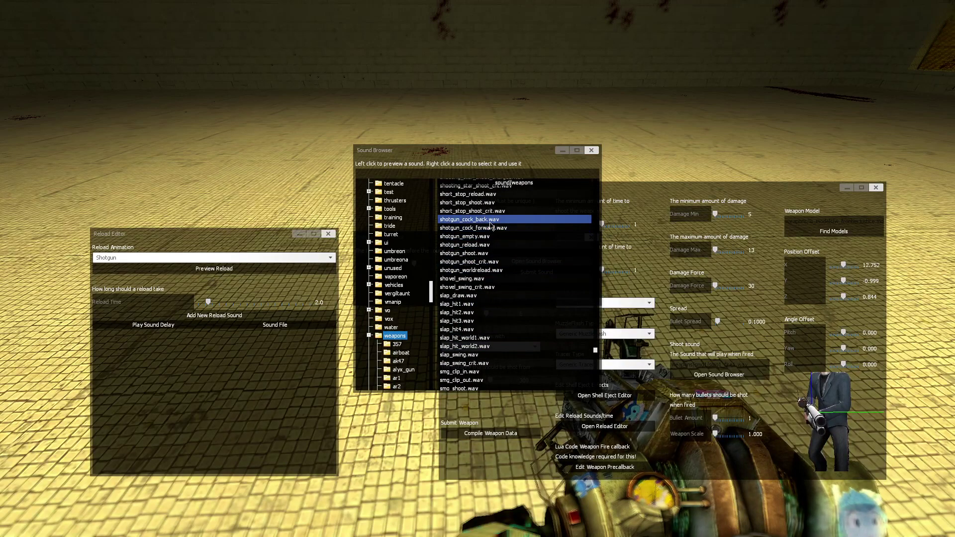
{"action": "left_click", "coordinate": [490, 220]}
{"action": "right_click", "coordinate": [489, 221]}
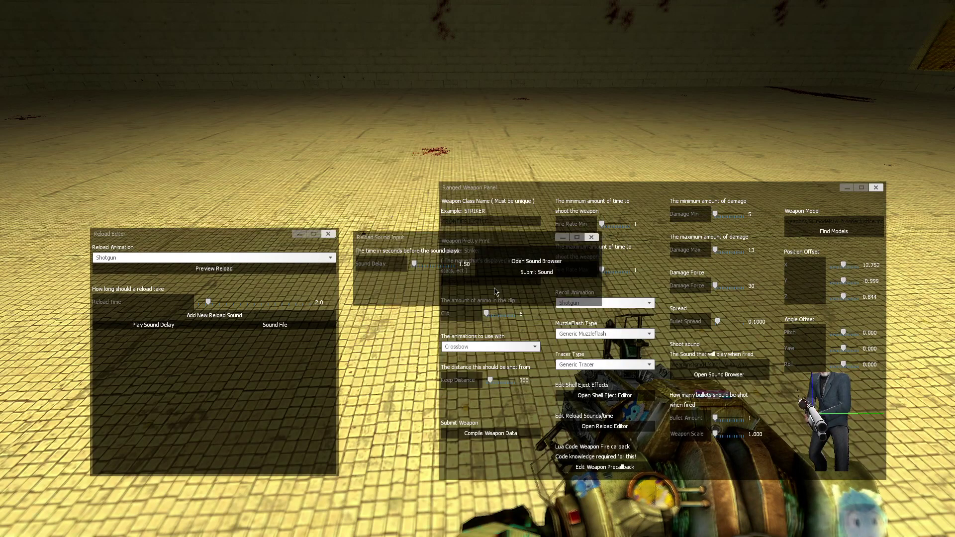
{"action": "left_click", "coordinate": [536, 275]}
{"action": "left_click", "coordinate": [214, 268]}
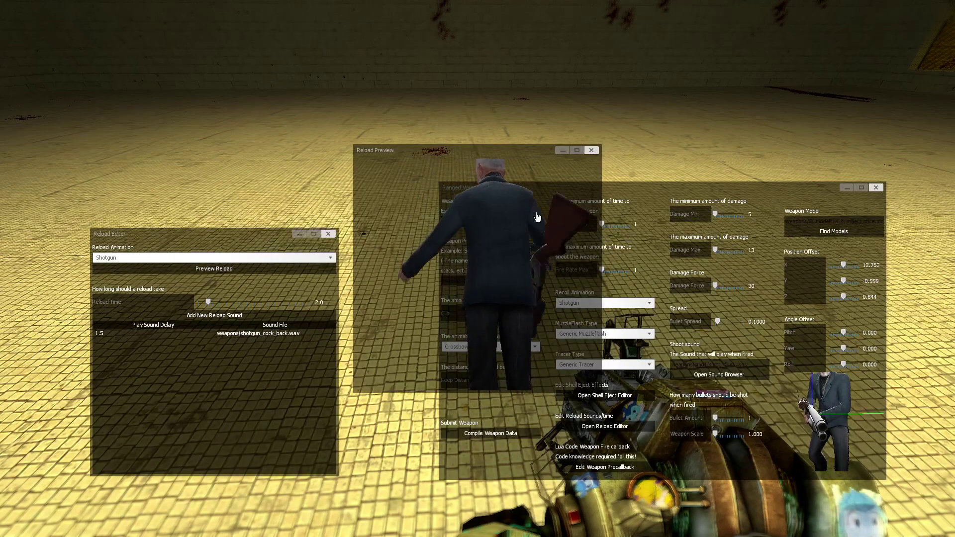
Start a second reload sound and pick shotgun_cock_forward.wav from the weapons folder
{"action": "left_click", "coordinate": [592, 150]}
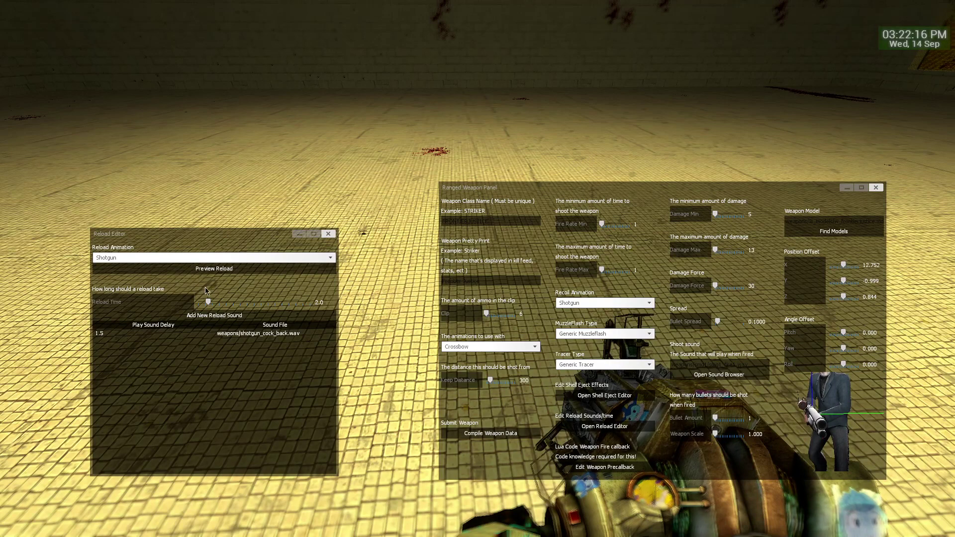
{"action": "left_click", "coordinate": [214, 316]}
{"action": "left_click", "coordinate": [537, 261]}
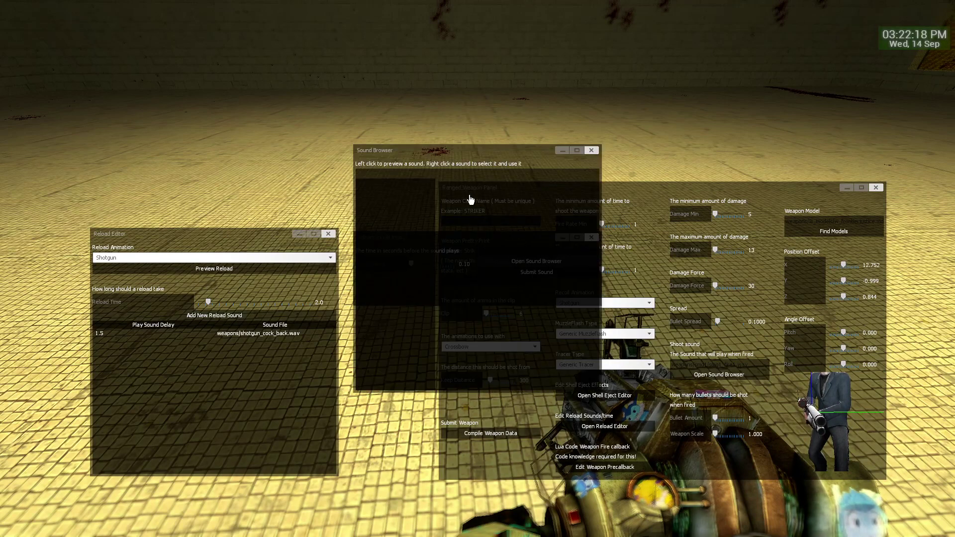
{"action": "scroll", "coordinate": [393, 298], "scroll_direction": "down", "scroll_amount": 10}
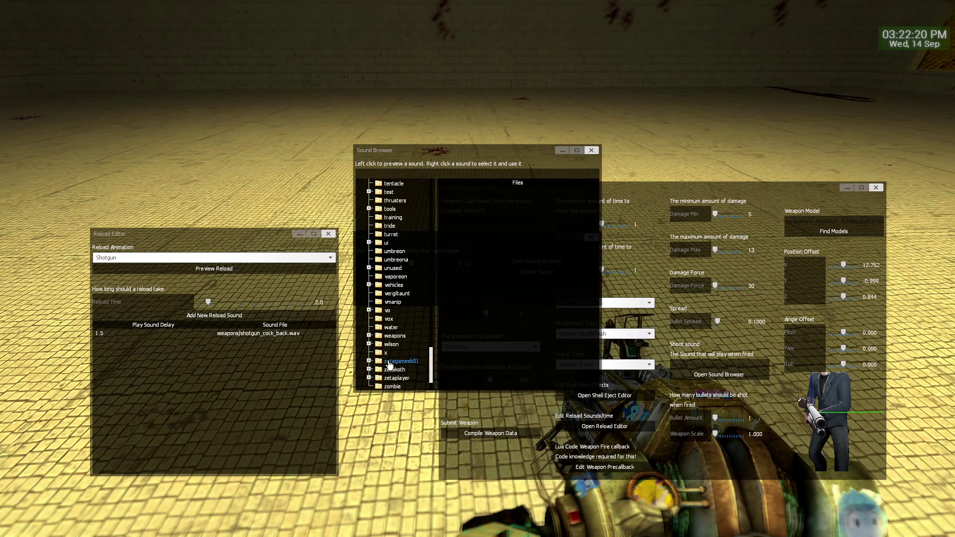
{"action": "left_click", "coordinate": [369, 336]}
{"action": "left_click", "coordinate": [401, 336]}
{"action": "left_click_drag", "start_coordinate": [595, 188], "coordinate": [593, 228]}
{"action": "scroll", "coordinate": [533, 282], "scroll_direction": "down", "scroll_amount": 15}
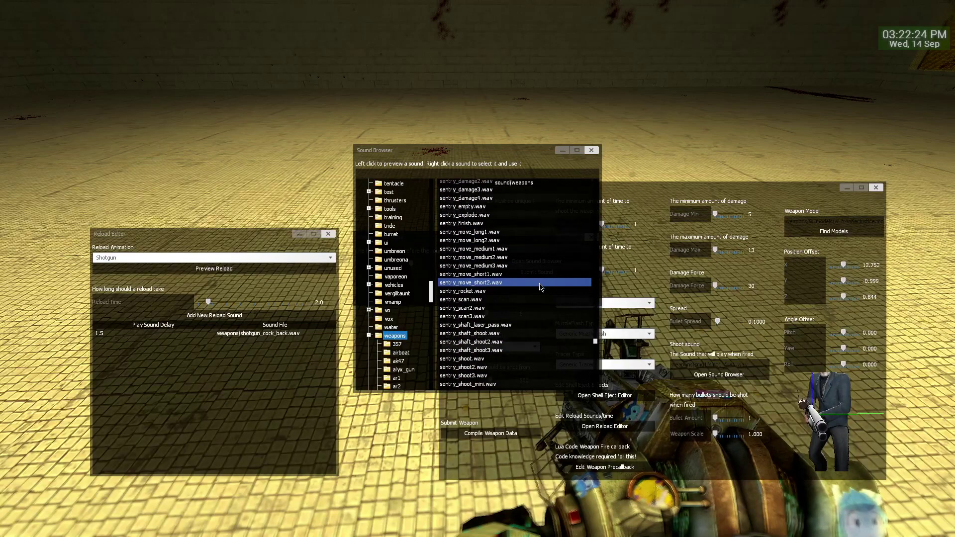
{"action": "scroll", "coordinate": [522, 283], "scroll_direction": "down", "scroll_amount": 10}
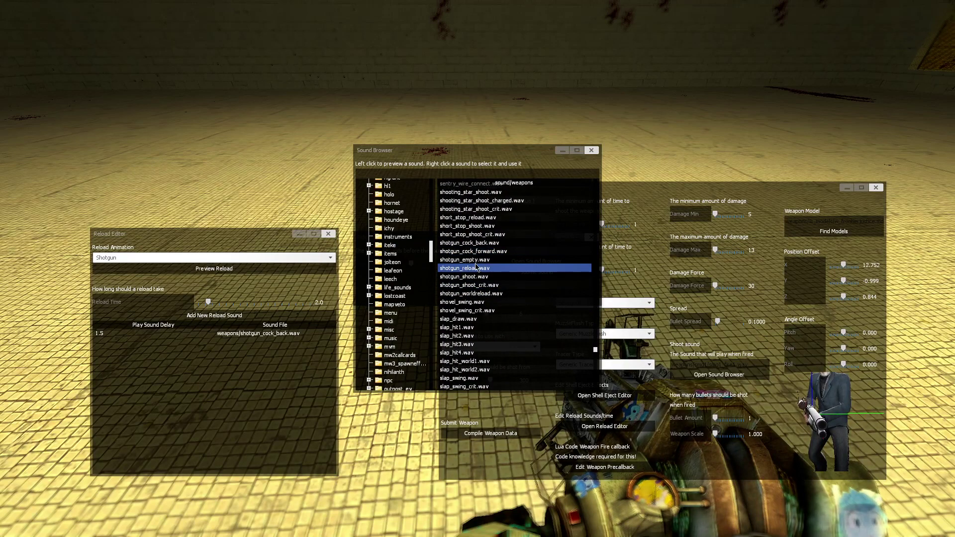
{"action": "left_click", "coordinate": [483, 254]}
{"action": "right_click", "coordinate": [477, 252]}
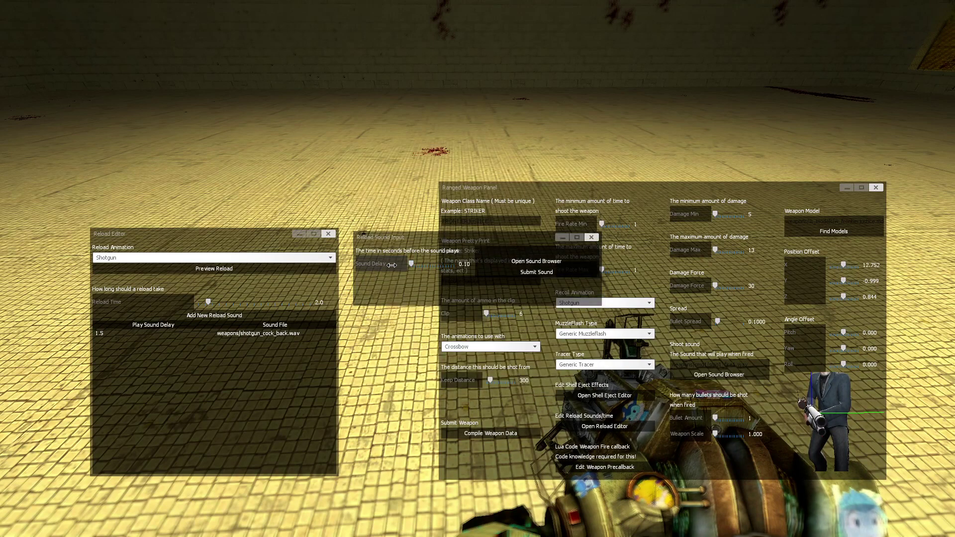
Add shotgun_cock_forward.wav at a 1.65-second delay and preview the reload with both sounds
{"action": "left_click_drag", "start_coordinate": [386, 263], "coordinate": [398, 264]}
{"action": "left_click_drag", "start_coordinate": [382, 264], "coordinate": [380, 247]}
{"action": "left_click", "coordinate": [537, 272]}
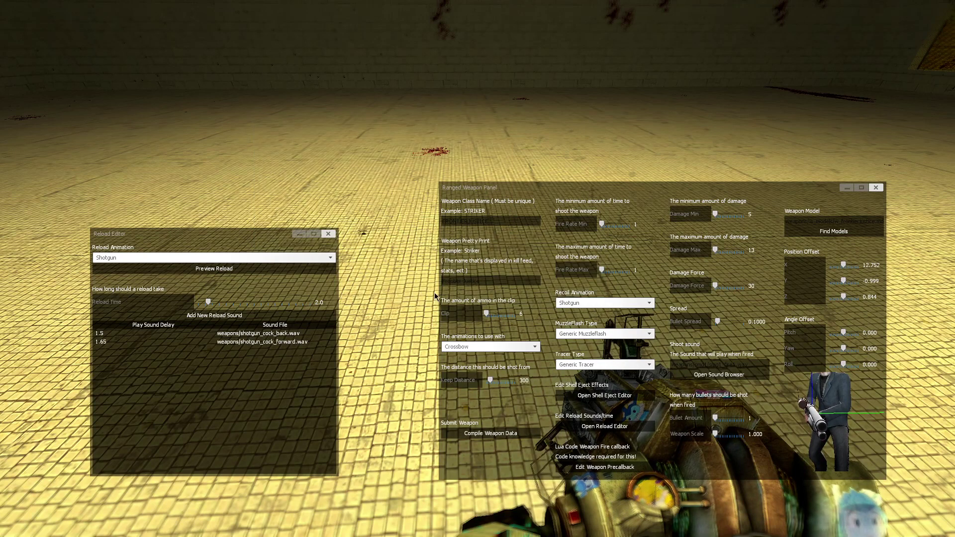
{"action": "left_click_drag", "start_coordinate": [202, 304], "coordinate": [196, 304]}
{"action": "left_click", "coordinate": [192, 316]}
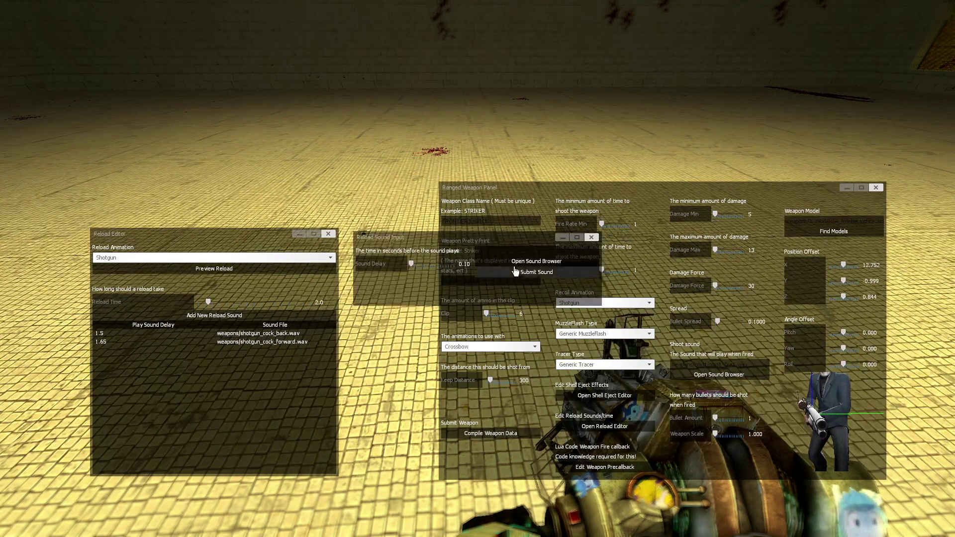
{"action": "left_click", "coordinate": [591, 238]}
{"action": "left_click", "coordinate": [233, 269]}
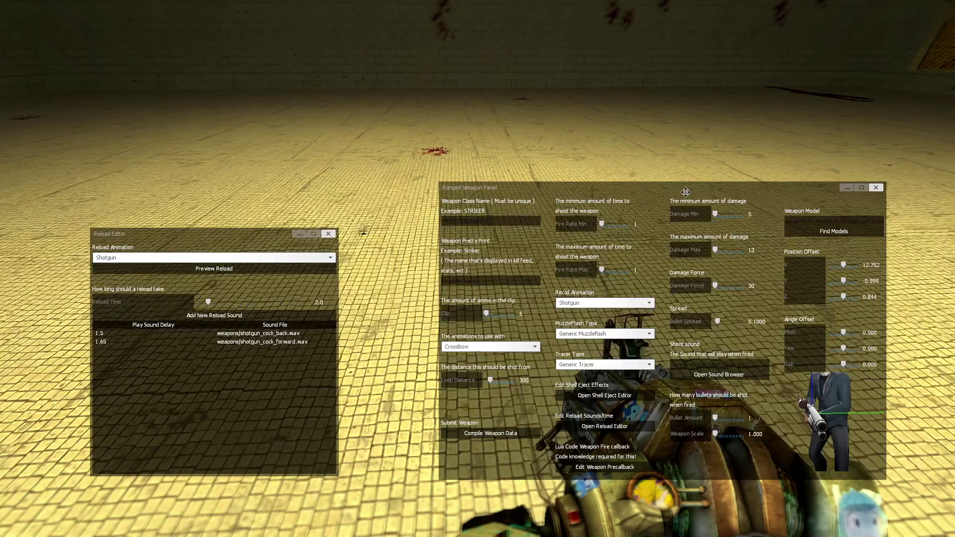
Set damage to 4–7, bullets per shot to 6 and bullet spread to 0.1013
{"action": "left_click_drag", "start_coordinate": [699, 242], "coordinate": [695, 242]}
{"action": "left_click_drag", "start_coordinate": [696, 418], "coordinate": [699, 418]}
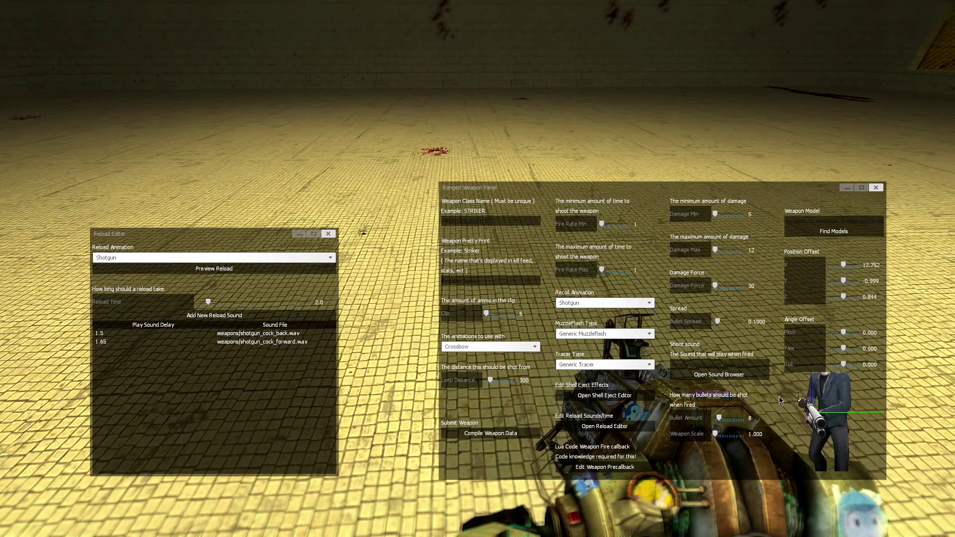
{"action": "left_click_drag", "start_coordinate": [697, 418], "coordinate": [696, 418]}
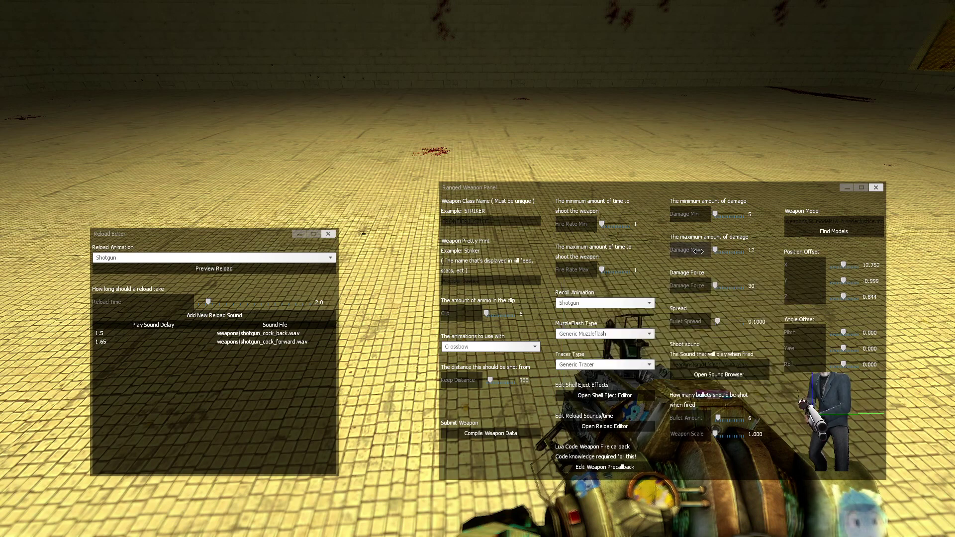
{"action": "left_click_drag", "start_coordinate": [696, 250], "coordinate": [697, 250]}
{"action": "left_click_drag", "start_coordinate": [697, 214], "coordinate": [696, 214]}
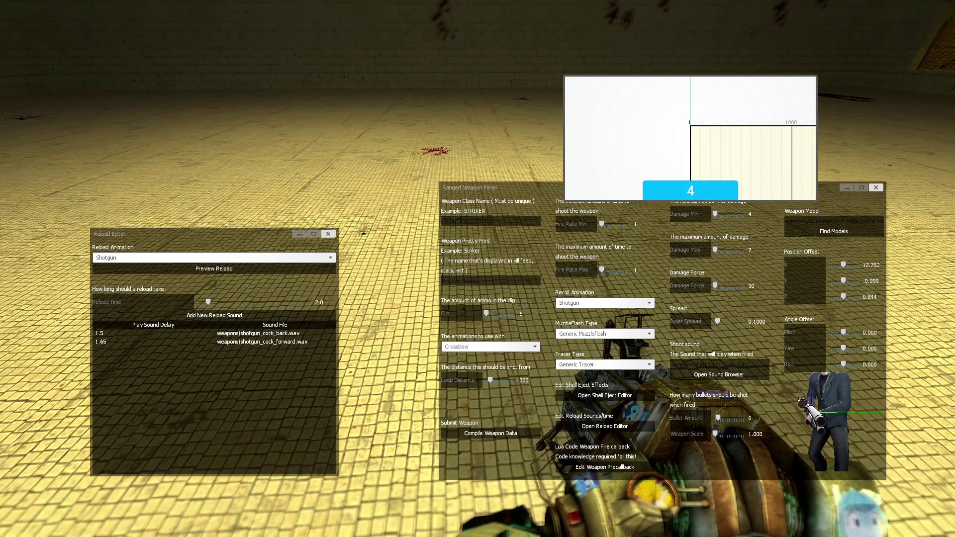
{"action": "left_click_drag", "start_coordinate": [697, 214], "coordinate": [697, 213]}
{"action": "left_click_drag", "start_coordinate": [697, 253], "coordinate": [691, 250]}
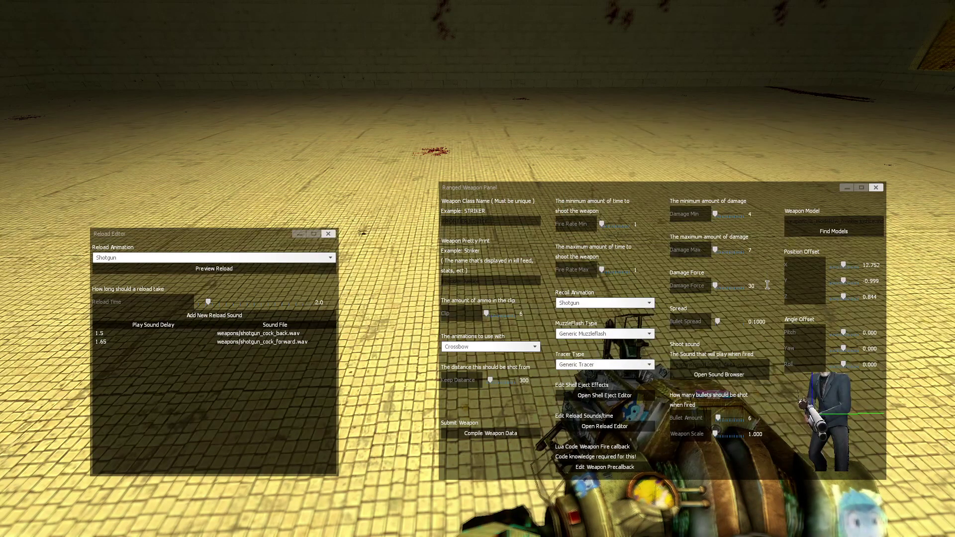
{"action": "left_click_drag", "start_coordinate": [690, 321], "coordinate": [692, 321]}
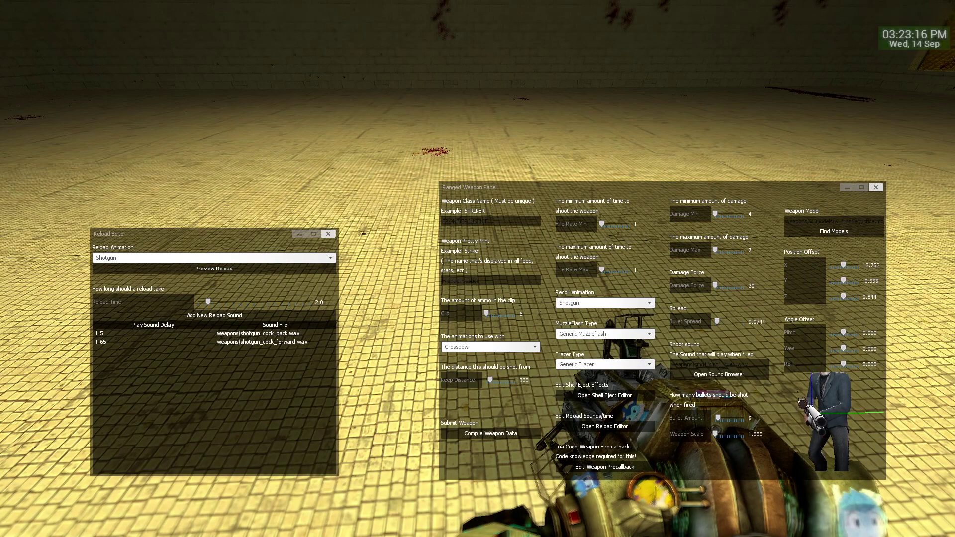
{"action": "left_click_drag", "start_coordinate": [690, 321], "coordinate": [691, 322]}
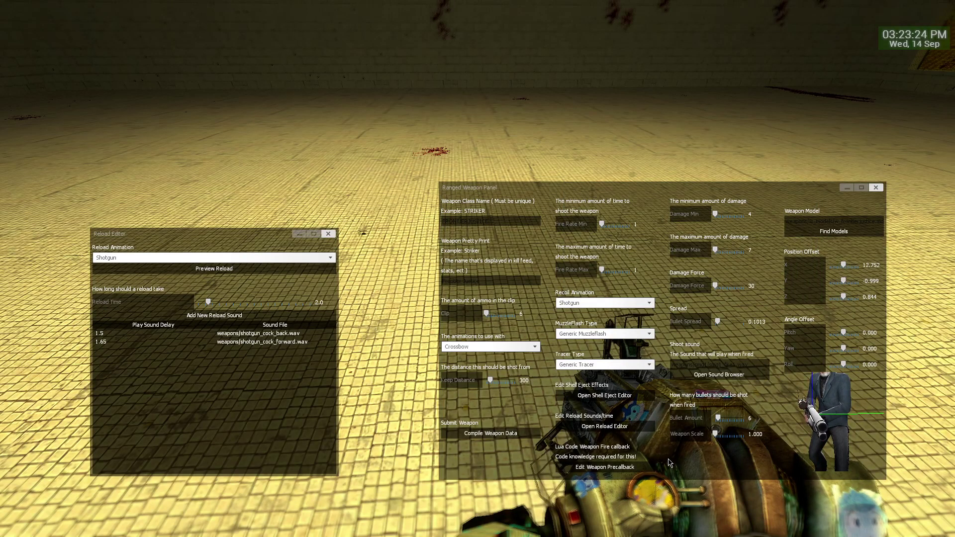
Close the precallback and reload sound editors, then compile the ranged weapon data
{"action": "left_click", "coordinate": [623, 469]}
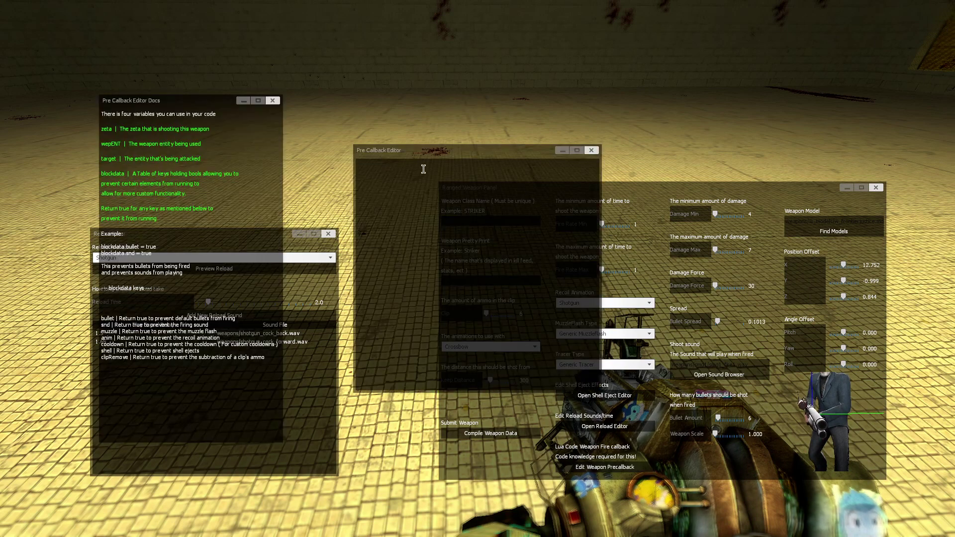
{"action": "left_click", "coordinate": [427, 198]}
{"action": "left_click", "coordinate": [595, 151]}
{"action": "left_click", "coordinate": [273, 100]}
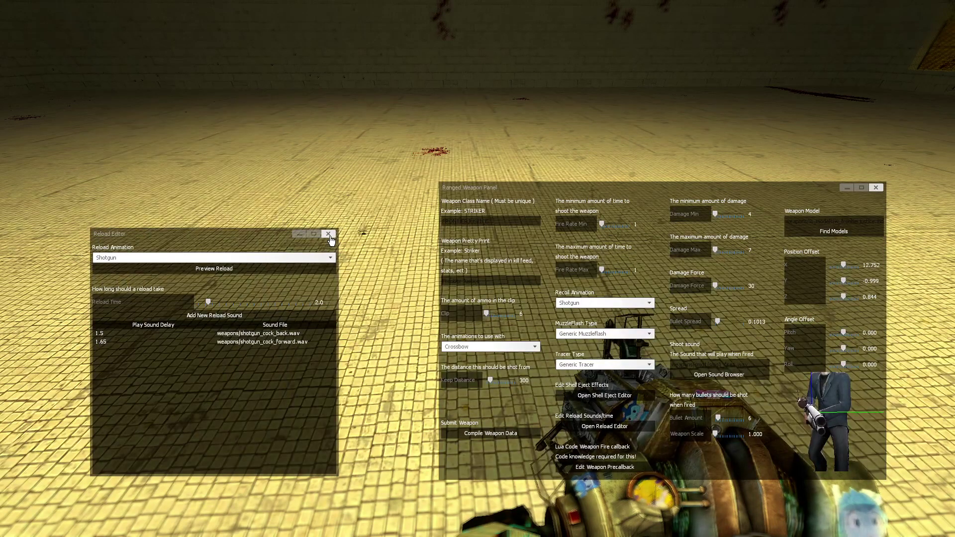
{"action": "left_click", "coordinate": [328, 235]}
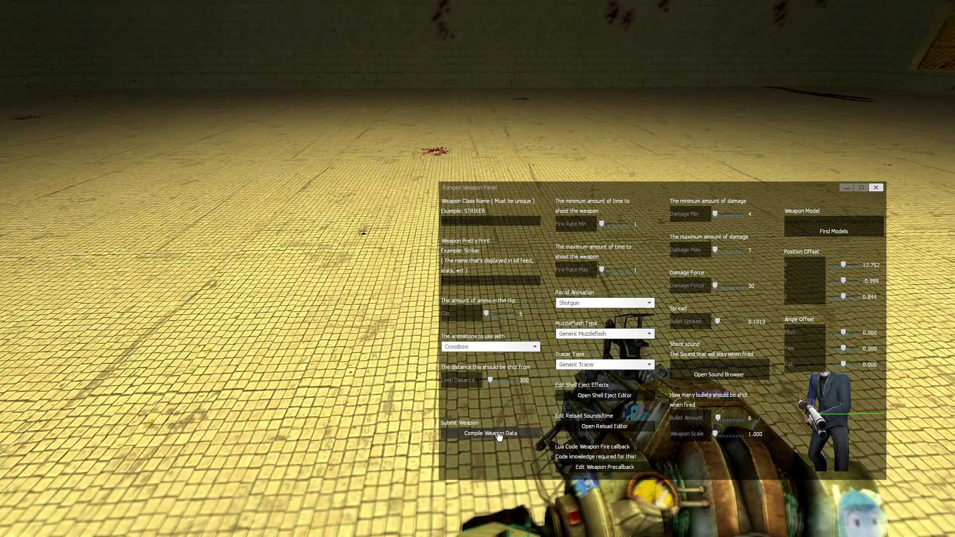
{"action": "left_click", "coordinate": [490, 433]}
Pick a [Custom] weapon as the Zetas' spawn weapon in Zeta Player Equipment Options
{"action": "key", "text": "q"}
{"action": "left_click", "coordinate": [846, 36]}
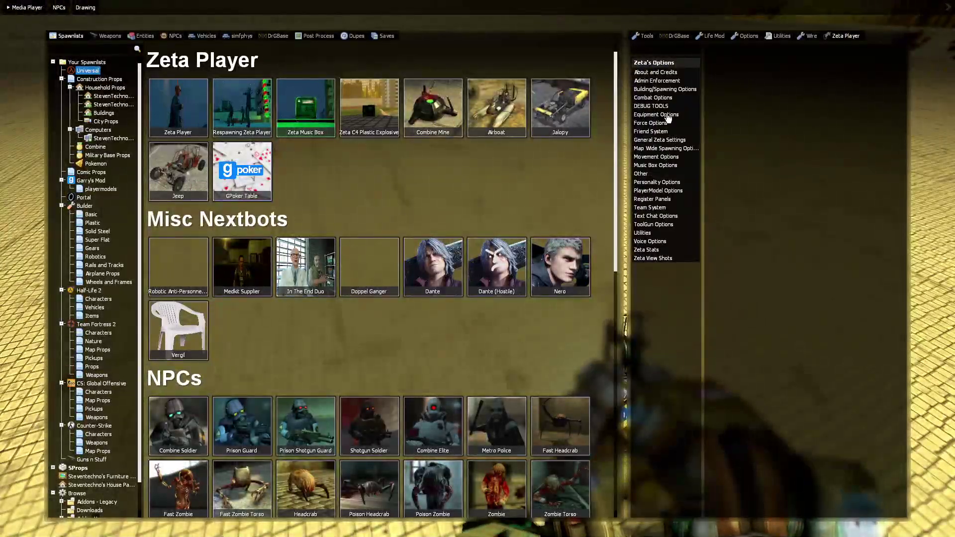
{"action": "left_click", "coordinate": [667, 115]}
{"action": "scroll", "coordinate": [886, 159], "scroll_direction": "down", "scroll_amount": 10}
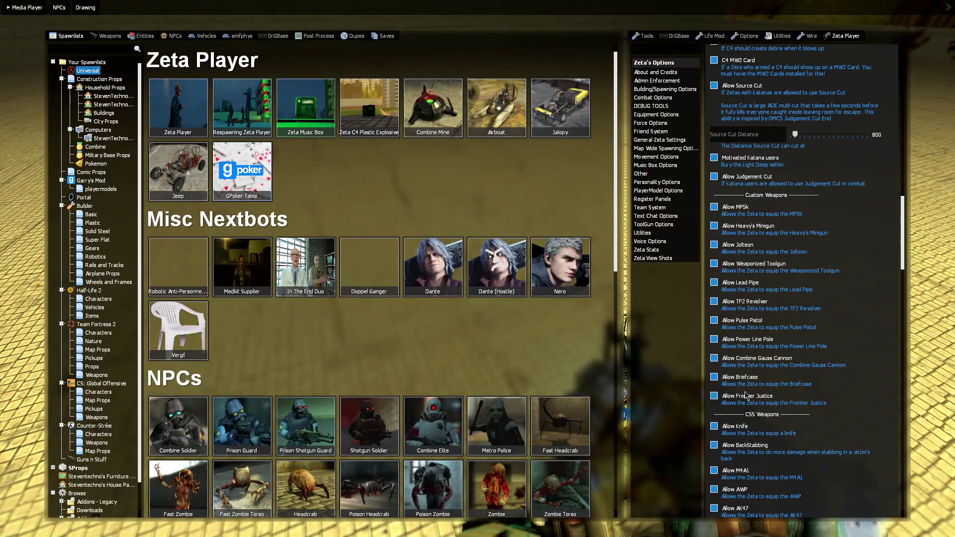
{"action": "scroll", "coordinate": [750, 395], "scroll_direction": "up", "scroll_amount": 10}
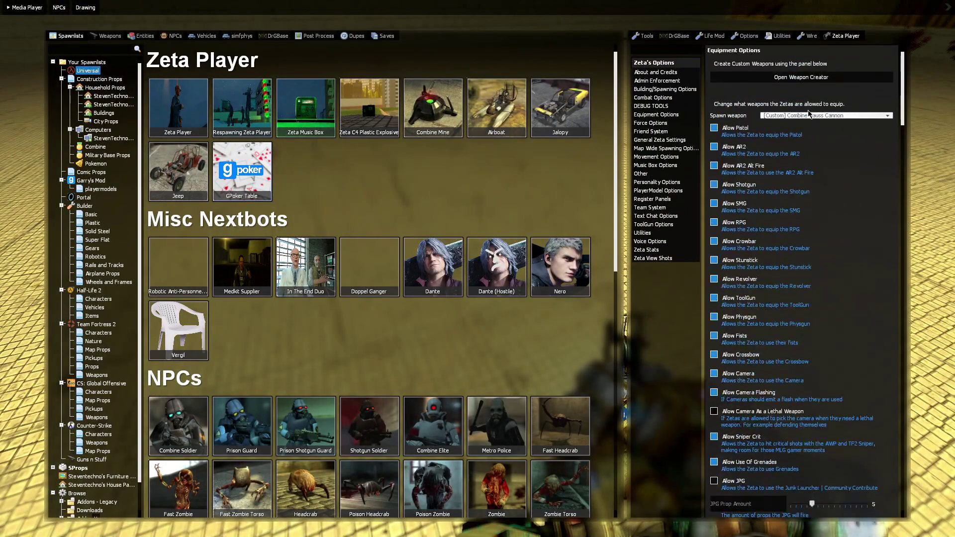
{"action": "left_click", "coordinate": [810, 115]}
{"action": "scroll", "coordinate": [862, 286], "scroll_direction": "down", "scroll_amount": 5}
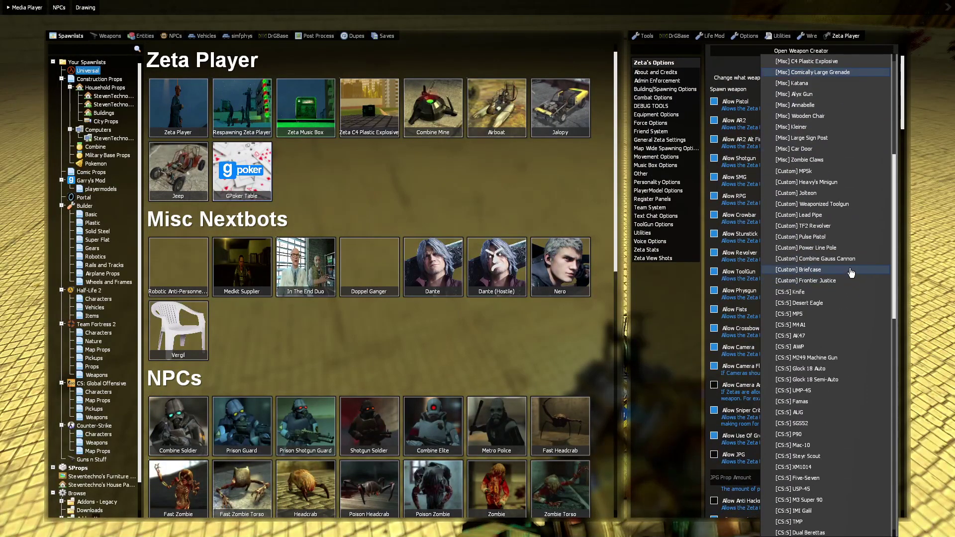
{"action": "left_click", "coordinate": [852, 273]}
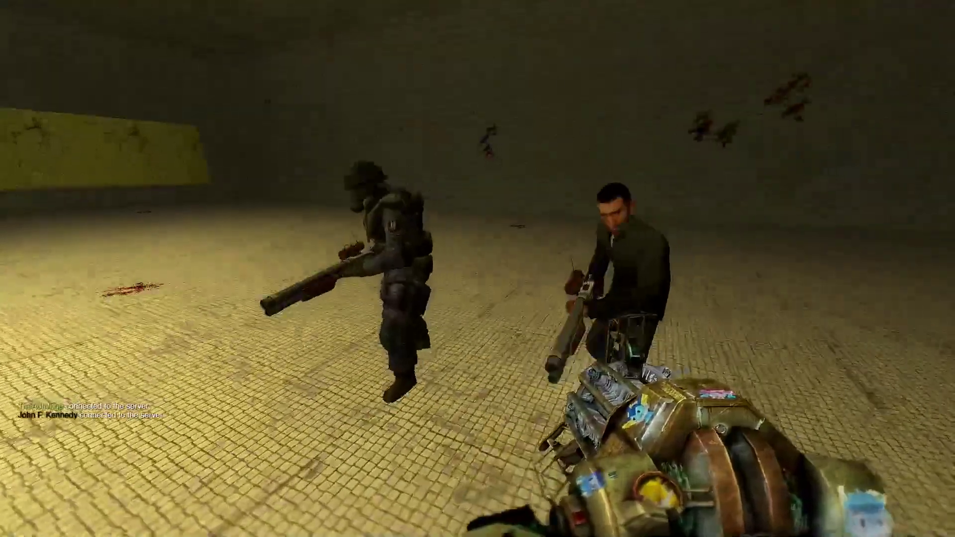
Undo the spawned Zetas and open Frontier Justice for editing in the weapon creator
{"action": "left_click", "coordinate": [478, 269]}
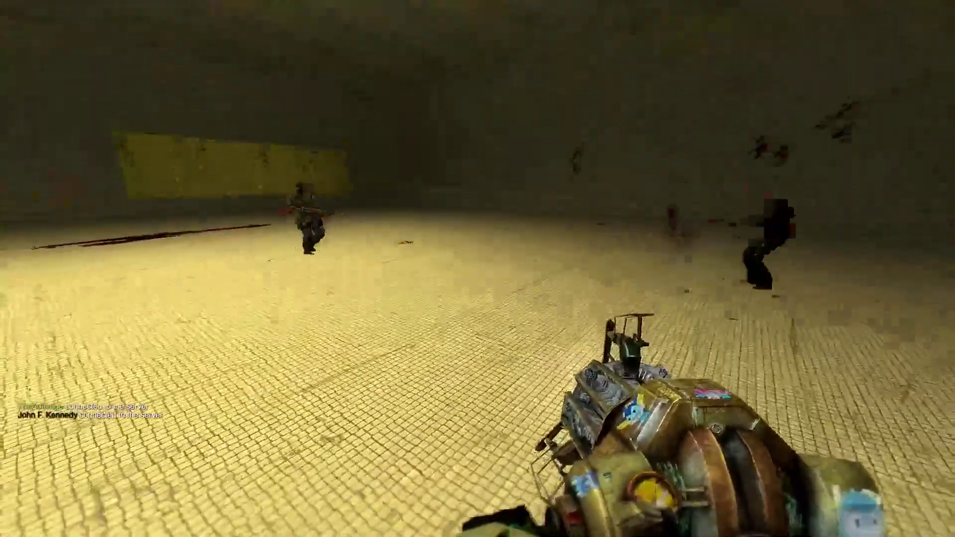
{"action": "key", "text": "z"}
{"action": "key", "text": "z"}
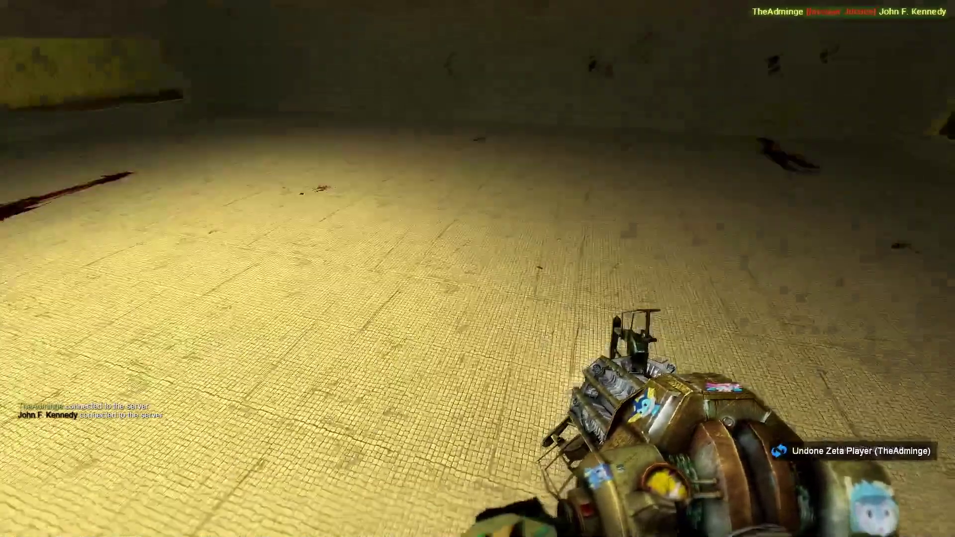
{"action": "key", "text": "q"}
{"action": "left_click", "coordinate": [815, 50]}
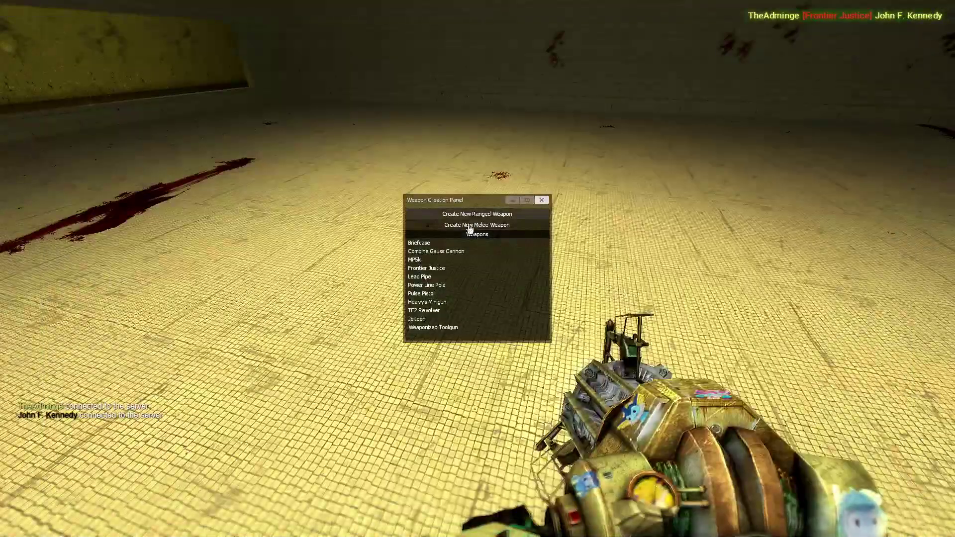
{"action": "right_click", "coordinate": [452, 269]}
{"action": "left_click", "coordinate": [492, 271]}
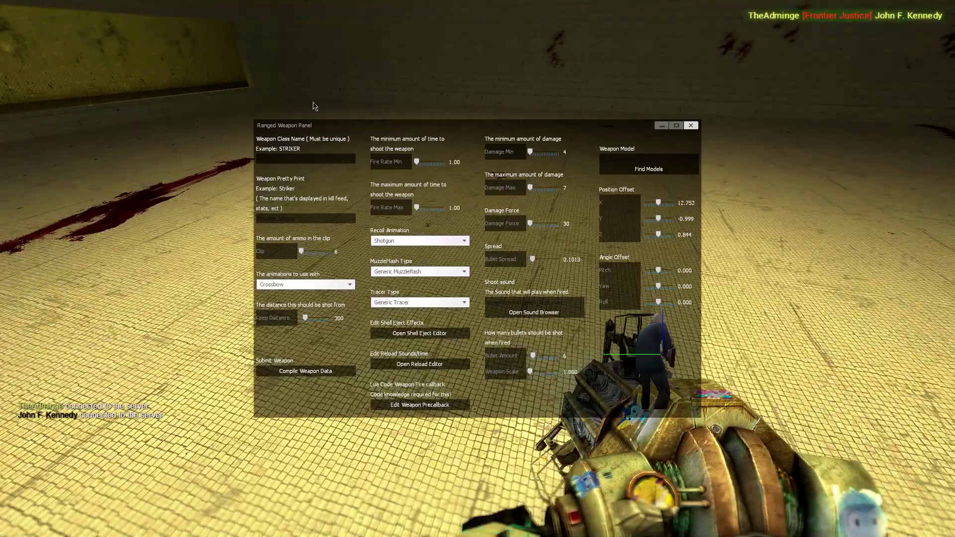
Preview sounds in the weapons folder and assign shotgun_shoot.wav as the shoot sound
{"action": "left_click", "coordinate": [534, 312]}
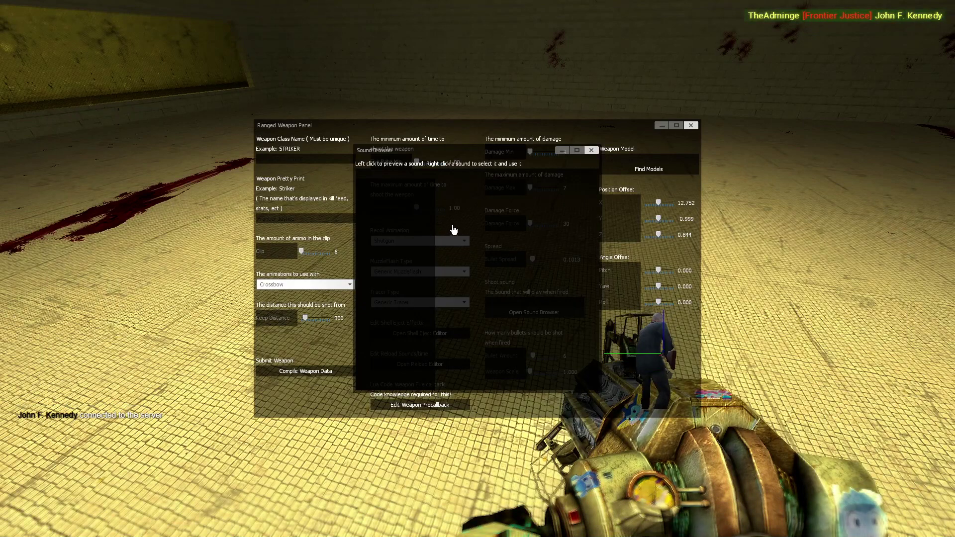
{"action": "left_click_drag", "start_coordinate": [432, 204], "coordinate": [430, 376]}
{"action": "left_click", "coordinate": [369, 336]}
{"action": "scroll", "coordinate": [431, 321], "scroll_direction": "down", "scroll_amount": 6}
{"action": "scroll", "coordinate": [431, 329], "scroll_direction": "down", "scroll_amount": 9}
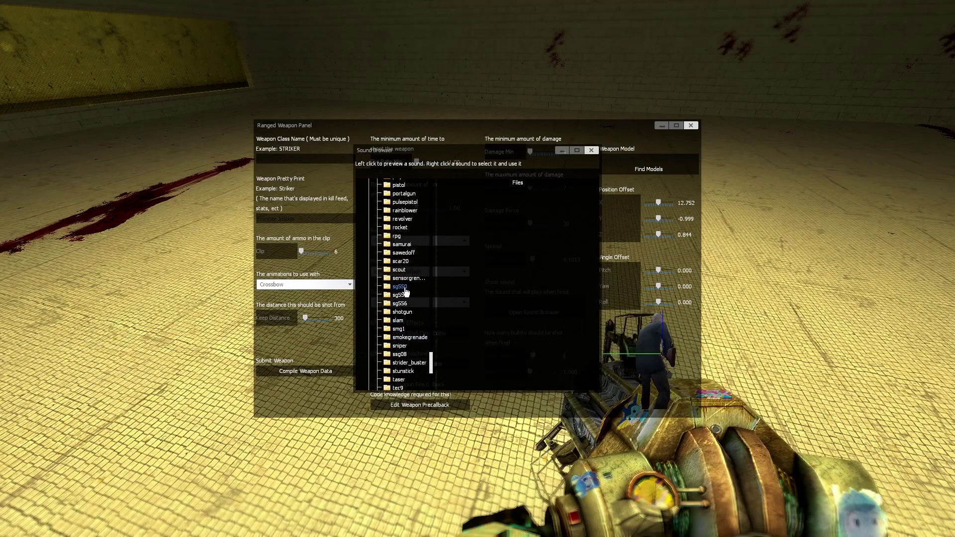
{"action": "scroll", "coordinate": [410, 294], "scroll_direction": "up", "scroll_amount": 10}
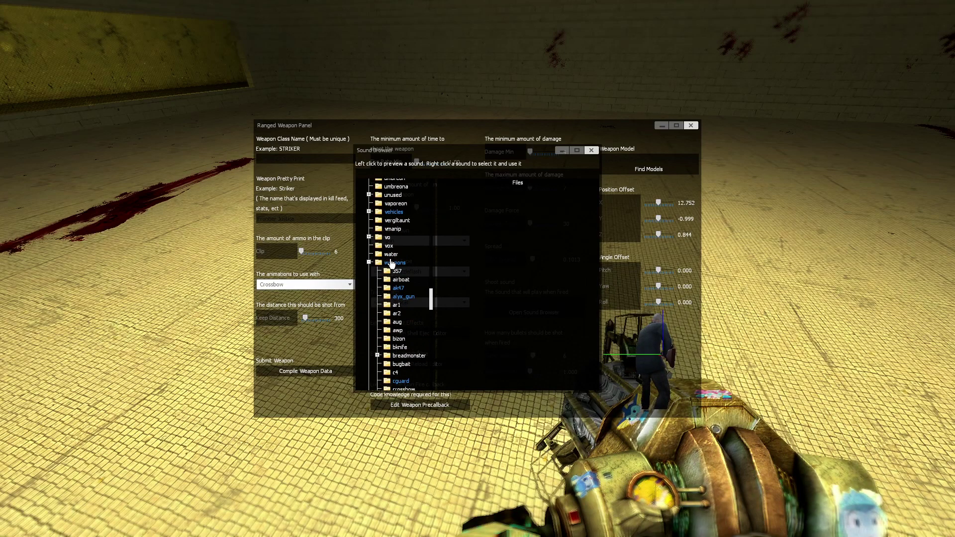
{"action": "left_click", "coordinate": [396, 263]}
{"action": "scroll", "coordinate": [583, 360], "scroll_direction": "down", "scroll_amount": 20}
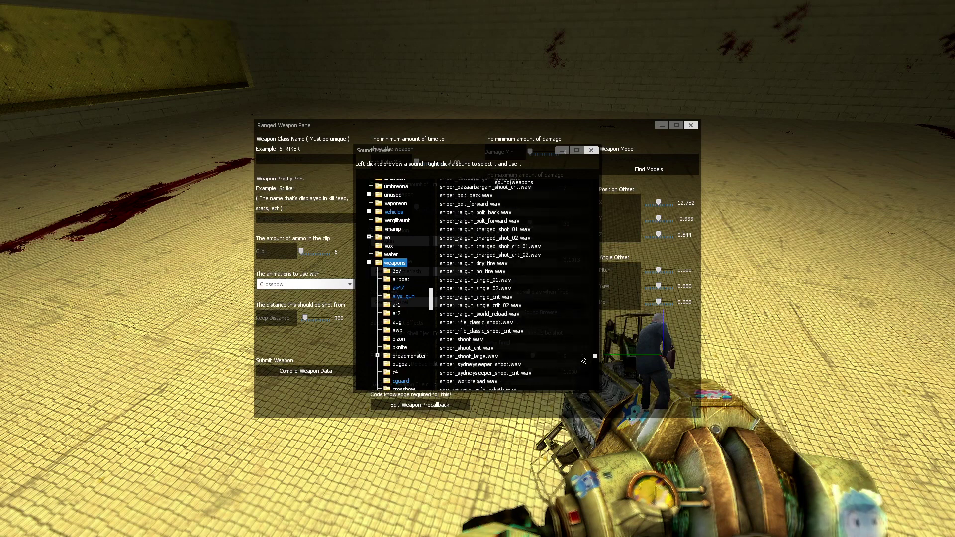
{"action": "scroll", "coordinate": [548, 318], "scroll_direction": "down", "scroll_amount": 15}
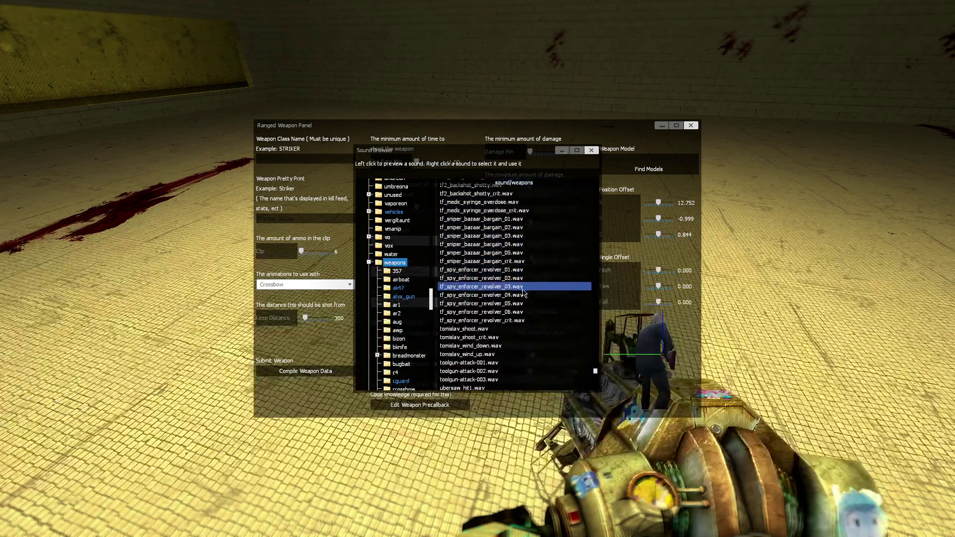
{"action": "scroll", "coordinate": [523, 298], "scroll_direction": "up", "scroll_amount": 12}
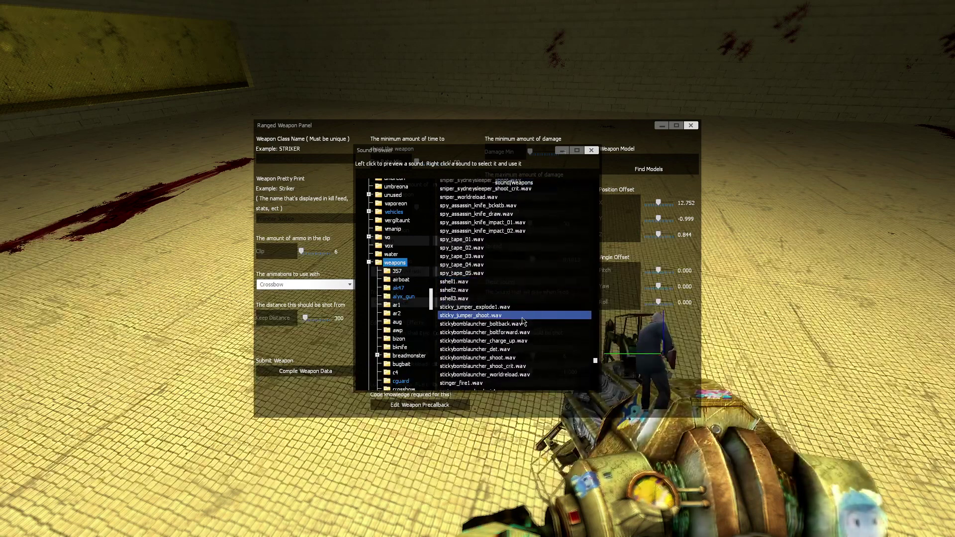
{"action": "scroll", "coordinate": [522, 319], "scroll_direction": "up", "scroll_amount": 8}
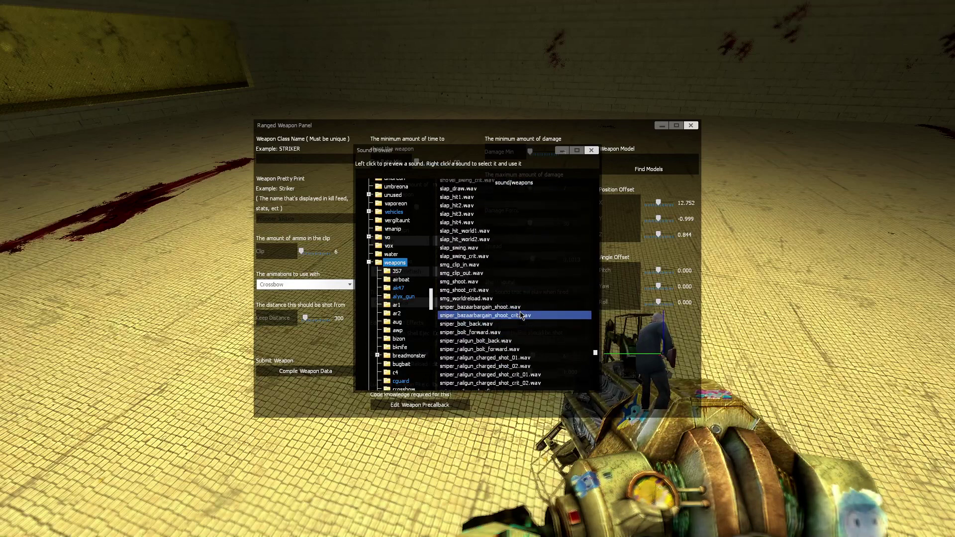
{"action": "scroll", "coordinate": [518, 309], "scroll_direction": "up", "scroll_amount": 6}
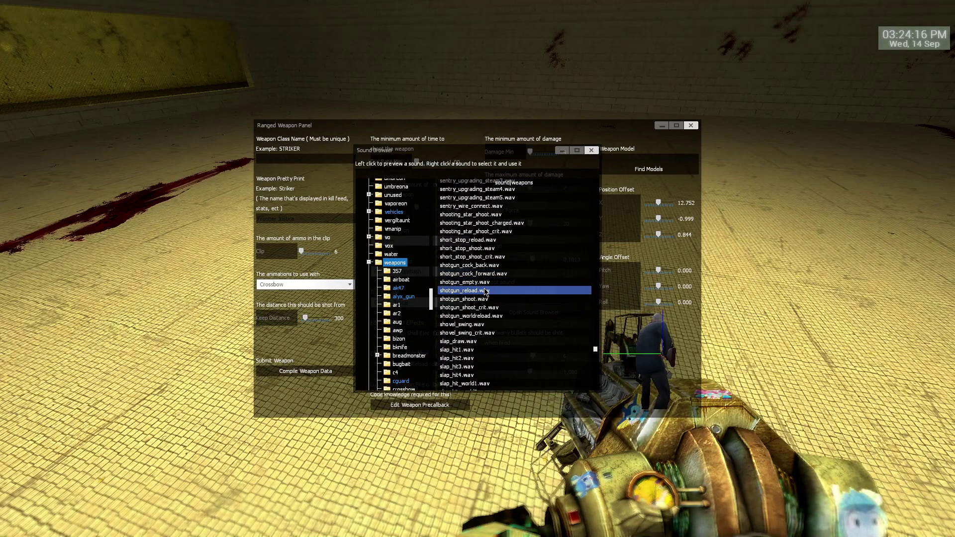
{"action": "left_click", "coordinate": [485, 250]}
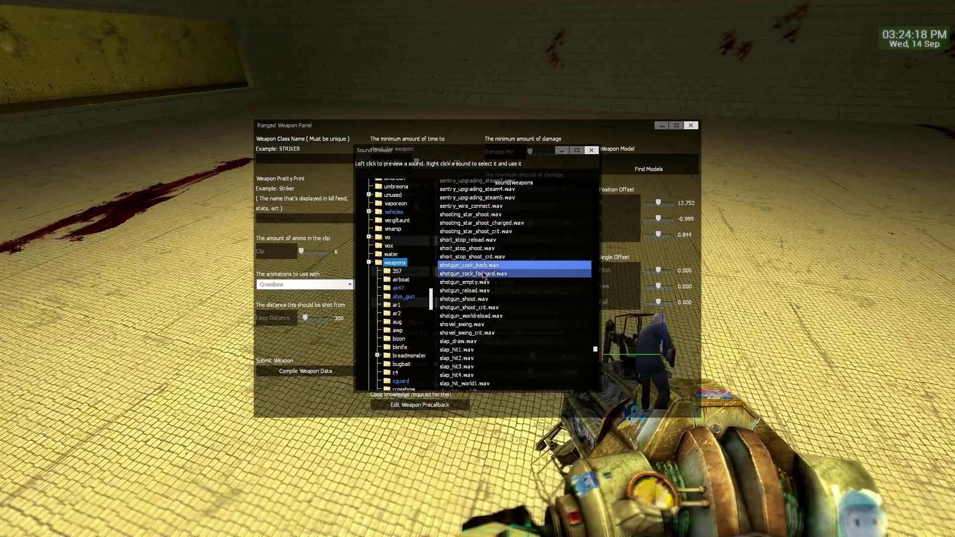
{"action": "right_click", "coordinate": [481, 300]}
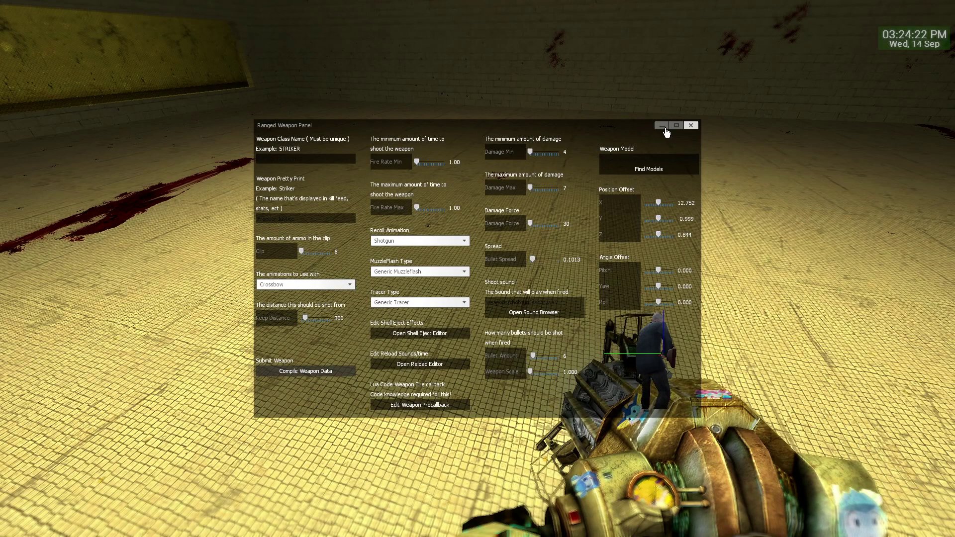
Close the ranged weapon panel and walk forward across the room in game
{"action": "left_click", "coordinate": [694, 126]}
{"action": "key", "text": "q"}
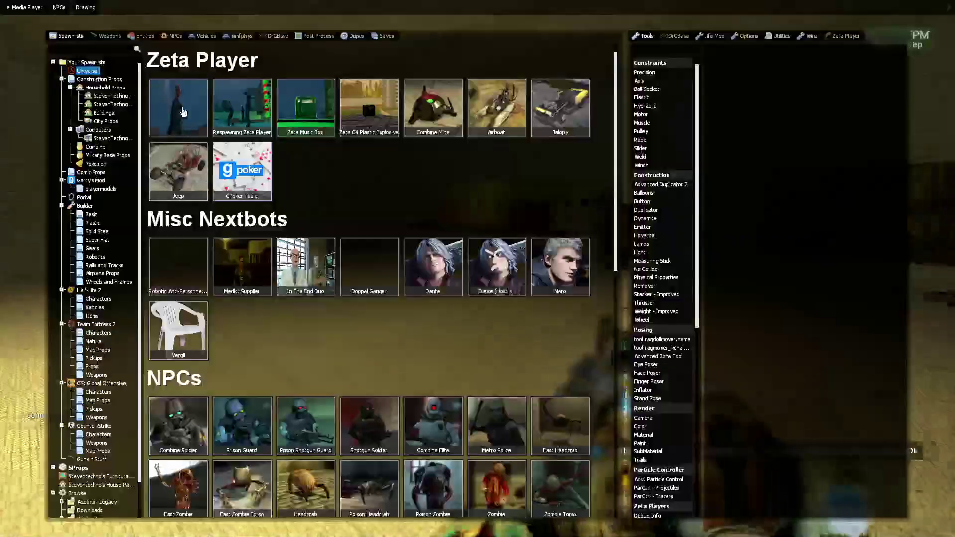
{"action": "left_click", "coordinate": [183, 113]}
{"action": "key", "text": "q"}
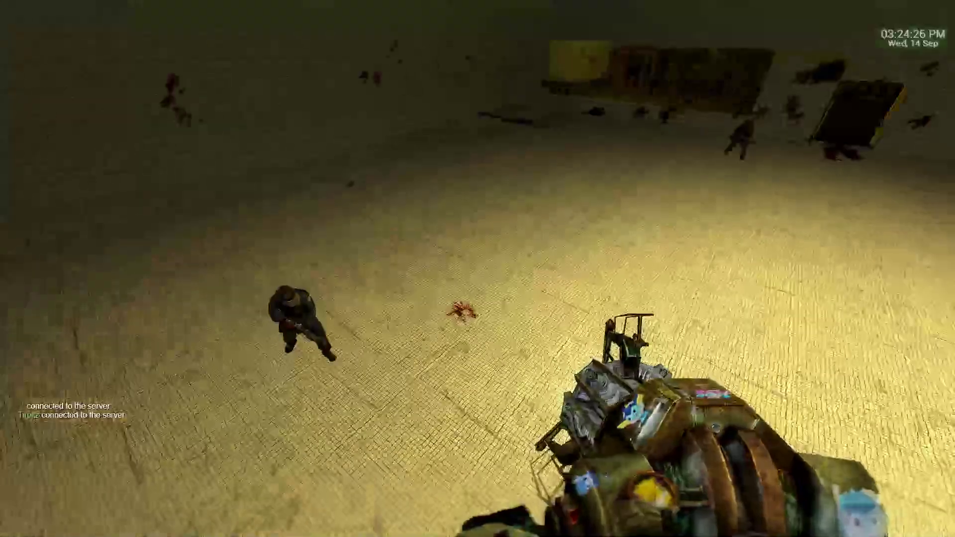
{"action": "key", "text": "w"}
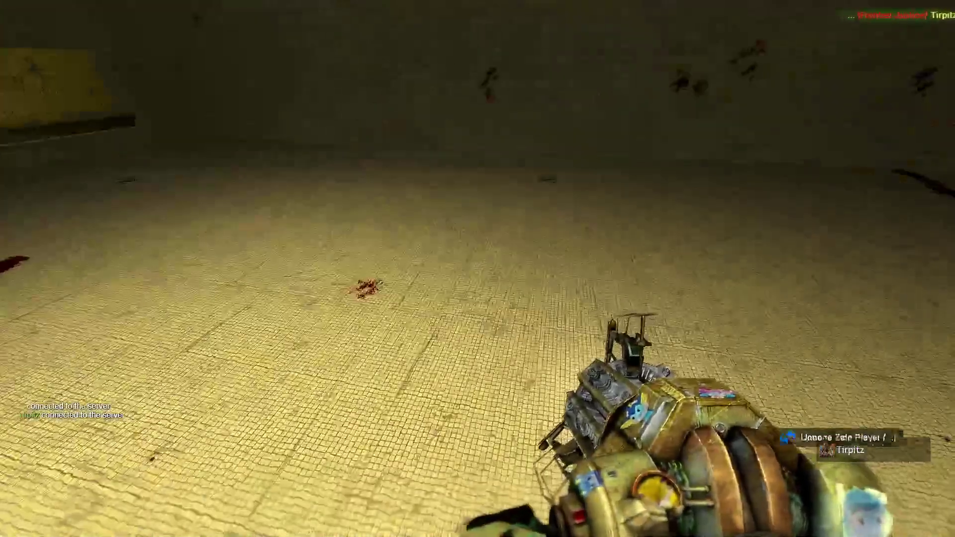
Reopen Frontier Justice in the ranged weapon editor via Zeta Equipment Options
{"action": "key", "text": "q"}
{"action": "left_click", "coordinate": [844, 36]}
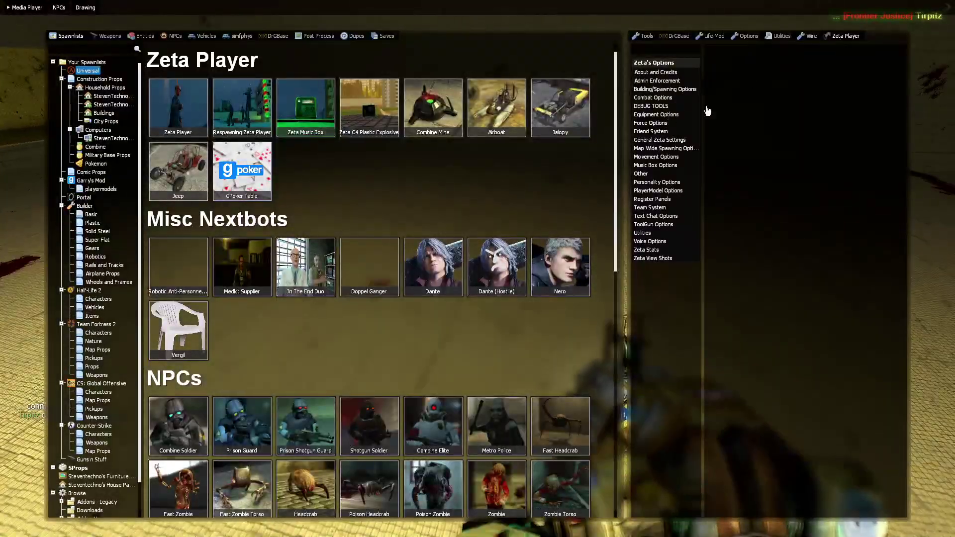
{"action": "left_click", "coordinate": [656, 114]}
{"action": "left_click", "coordinate": [801, 77]}
{"action": "key", "text": "q"}
{"action": "right_click", "coordinate": [461, 268]}
{"action": "left_click", "coordinate": [489, 268]}
Set Frontier Justice's shell type to ShotgunShellEject and close the ranged weapon panel
{"action": "left_click", "coordinate": [427, 340]}
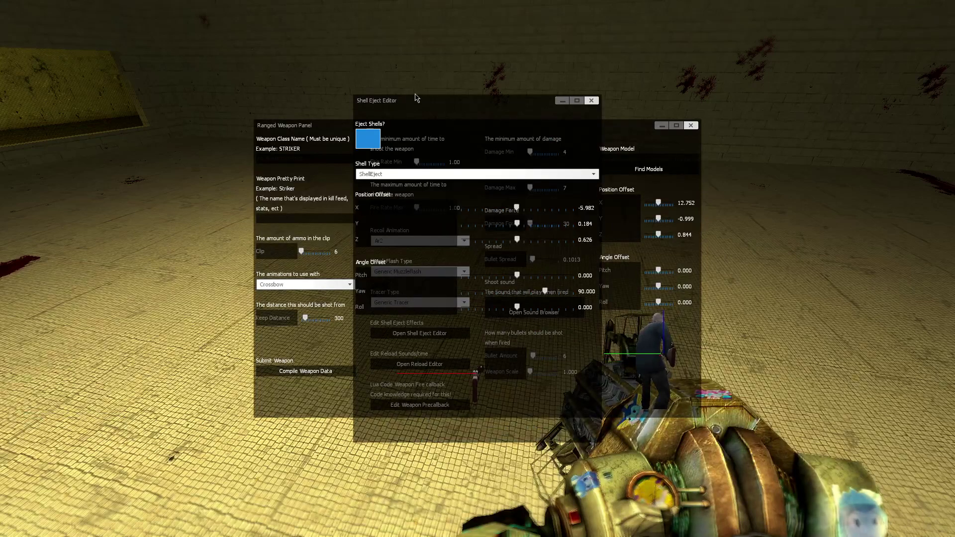
{"action": "left_click_drag", "start_coordinate": [415, 98], "coordinate": [110, 111]}
{"action": "left_click", "coordinate": [106, 188]}
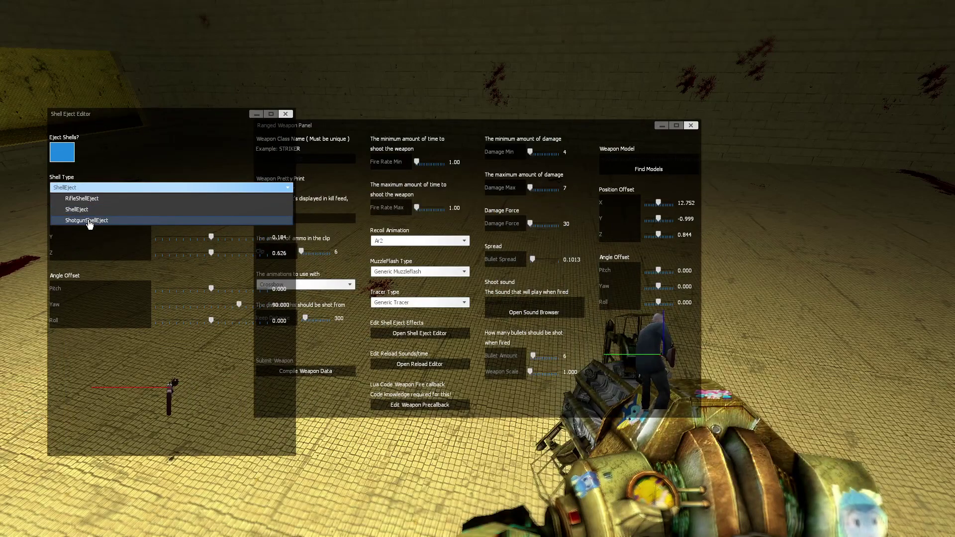
{"action": "left_click", "coordinate": [89, 223]}
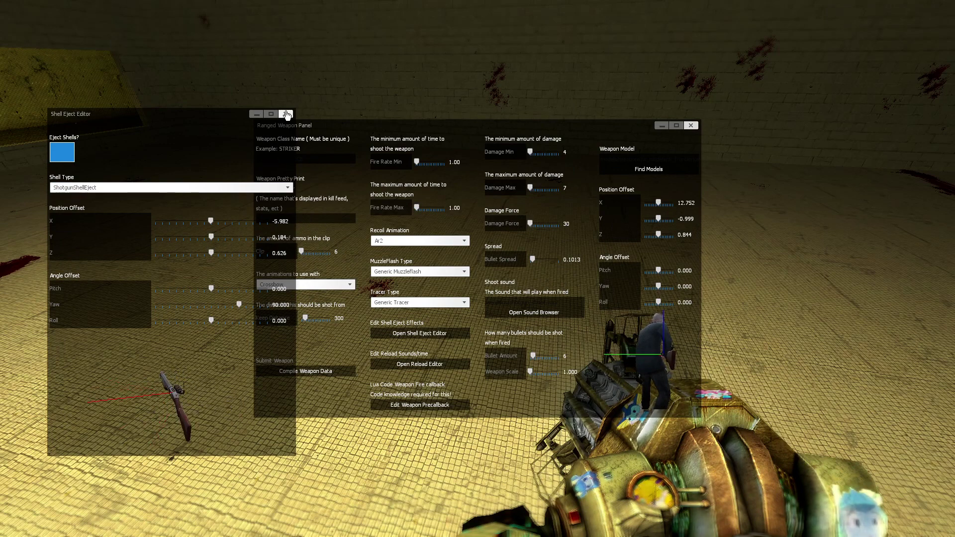
{"action": "left_click", "coordinate": [694, 125]}
Walk into the yellow room and undo the last spawned Zeta Player
{"action": "key", "text": "q"}
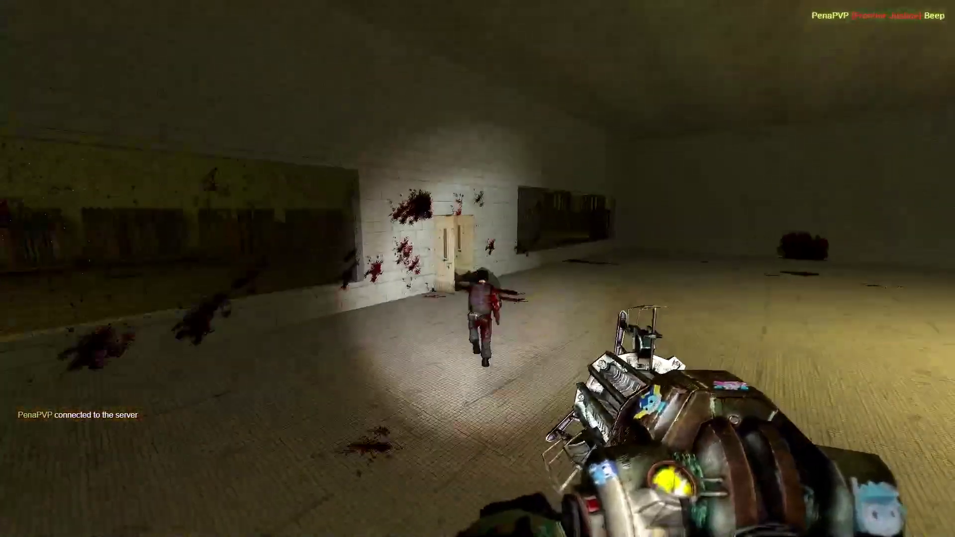
{"action": "key", "text": "w"}
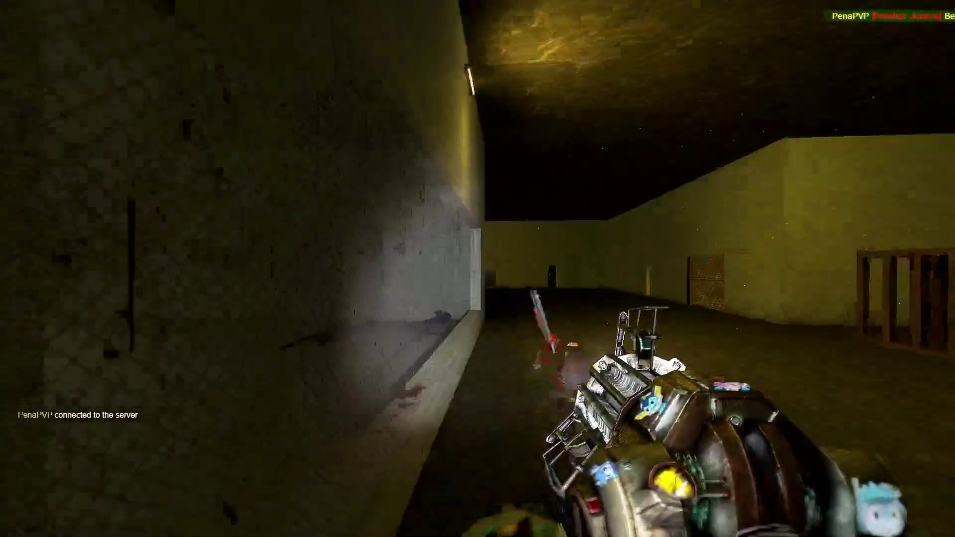
{"action": "key", "text": "z"}
{"action": "key", "text": "q"}
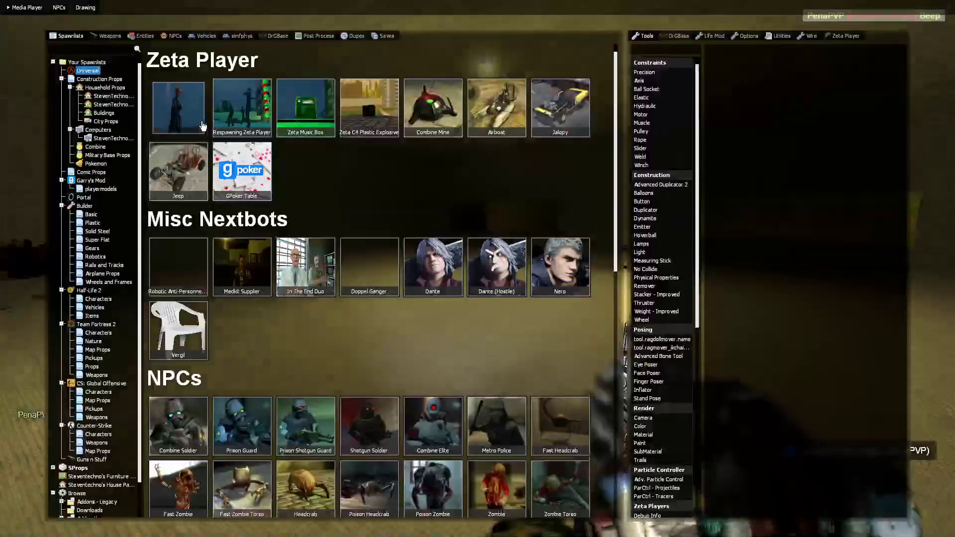
{"action": "left_click", "coordinate": [178, 107]}
{"action": "key", "text": "q"}
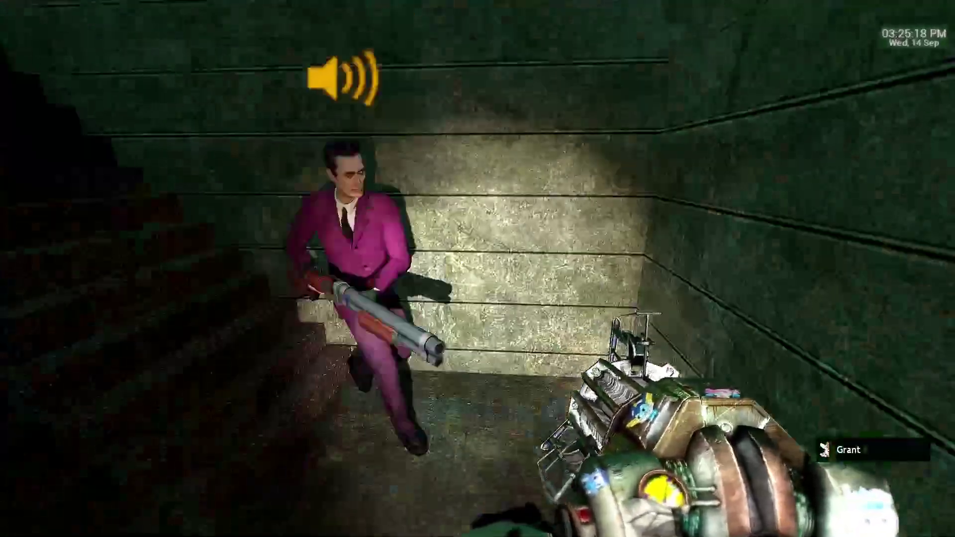
Switch to the Pulse Pistol and shoot the Zeta on the stairs
{"action": "key", "text": "6"}
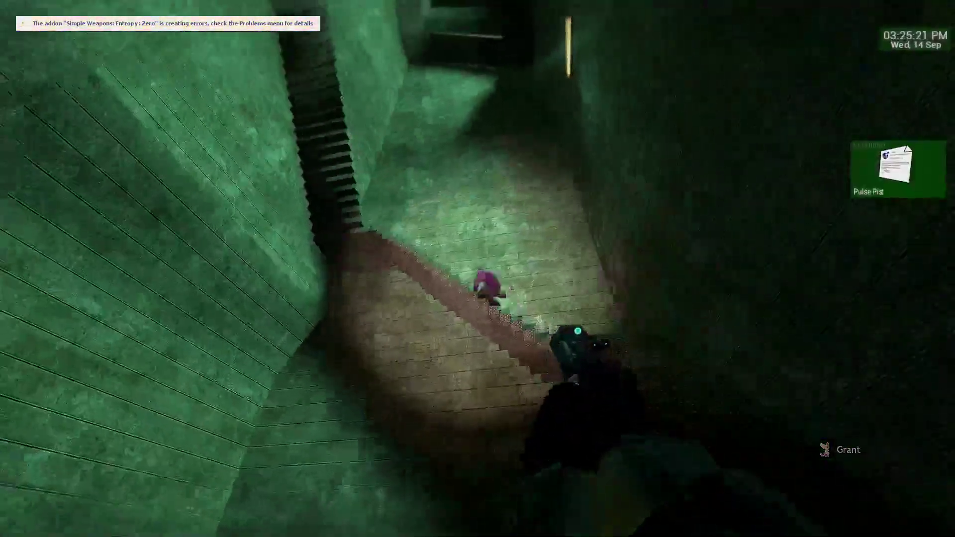
{"action": "key", "text": "w"}
{"action": "left_click", "coordinate": [477, 268]}
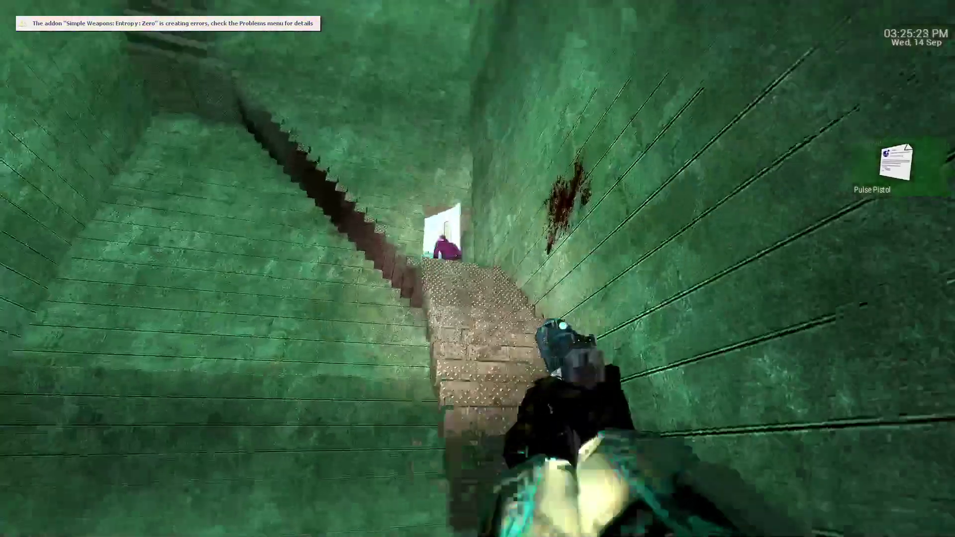
{"action": "left_click", "coordinate": [478, 268]}
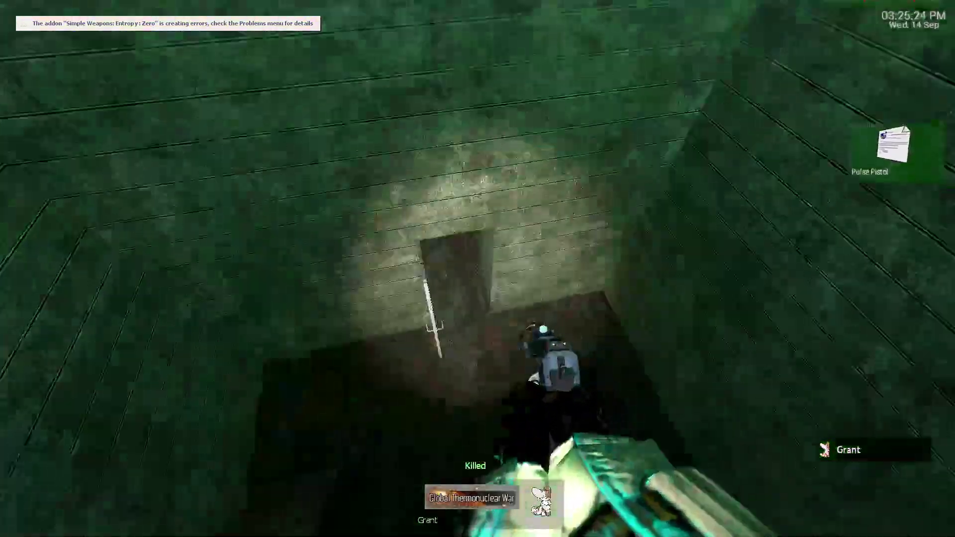
Keep Frontier Justice as the Zetas' spawn weapon in Equipment Options
{"action": "key", "text": "q"}
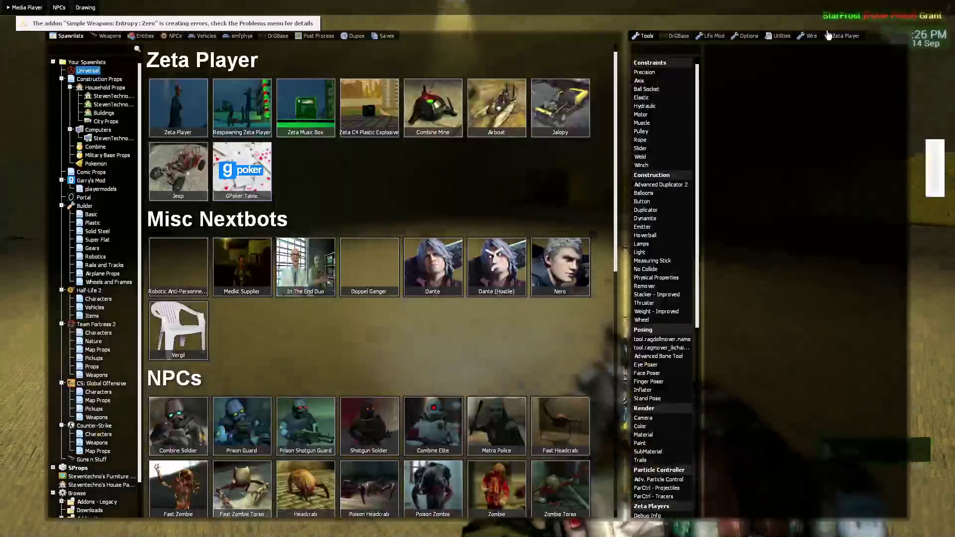
{"action": "left_click", "coordinate": [846, 36]}
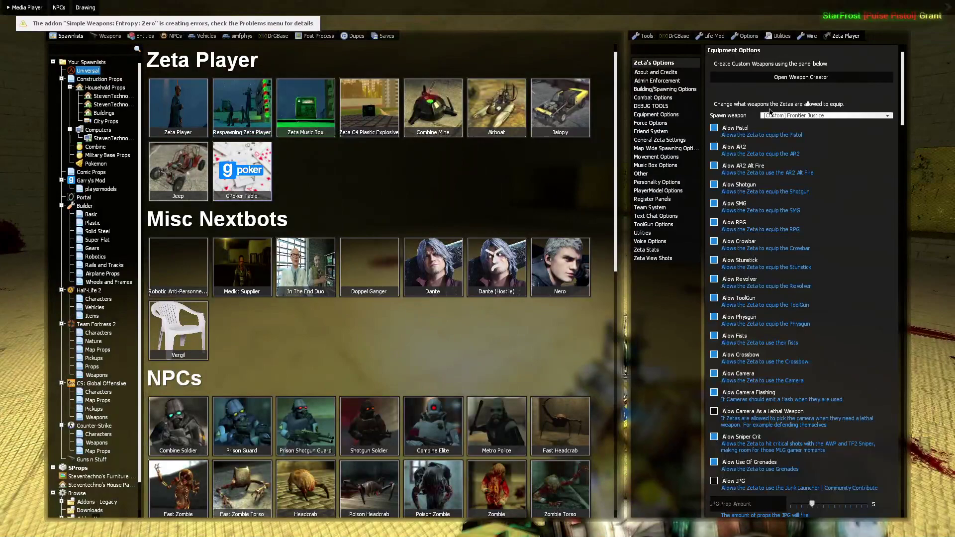
{"action": "key", "text": "q"}
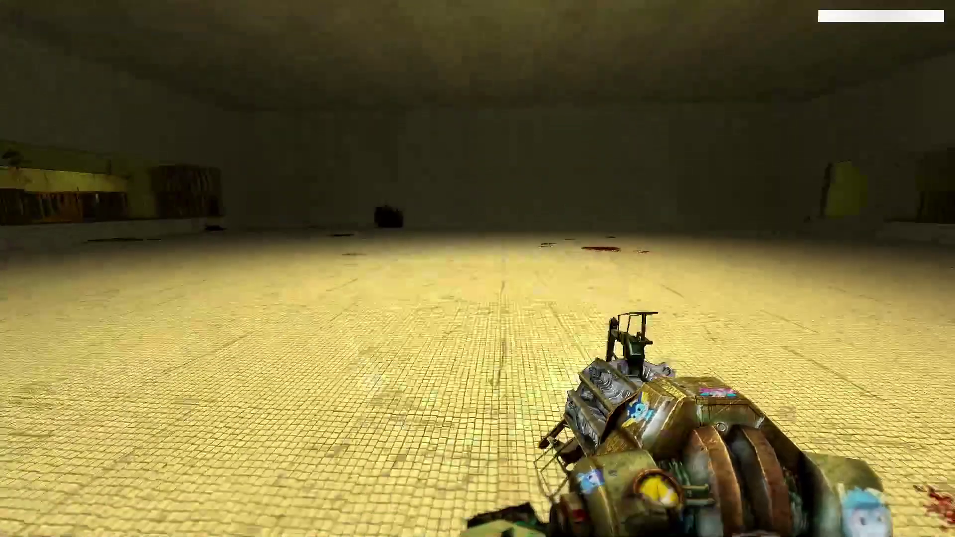
{"action": "key", "text": "q"}
{"action": "left_click", "coordinate": [675, 252]}
{"action": "key", "text": "q"}
{"action": "key", "text": "q"}
{"action": "key", "text": "q"}
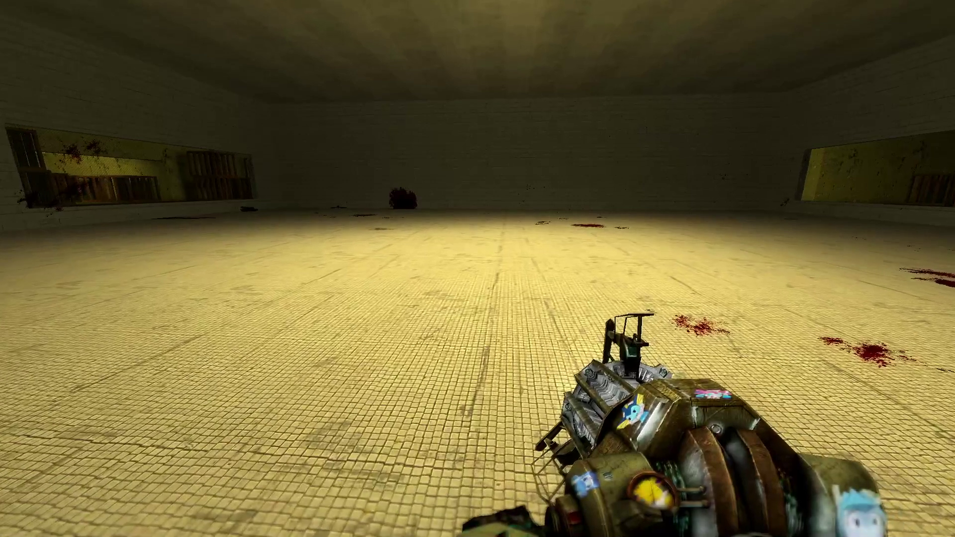
{"action": "key", "text": "q"}
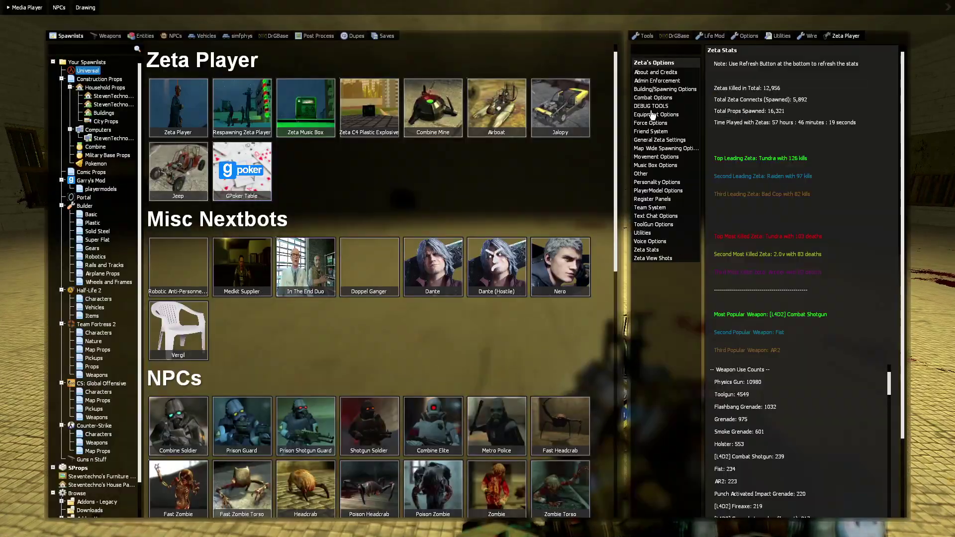
{"action": "left_click", "coordinate": [652, 114]}
{"action": "left_click", "coordinate": [826, 115]}
{"action": "left_click", "coordinate": [816, 115]}
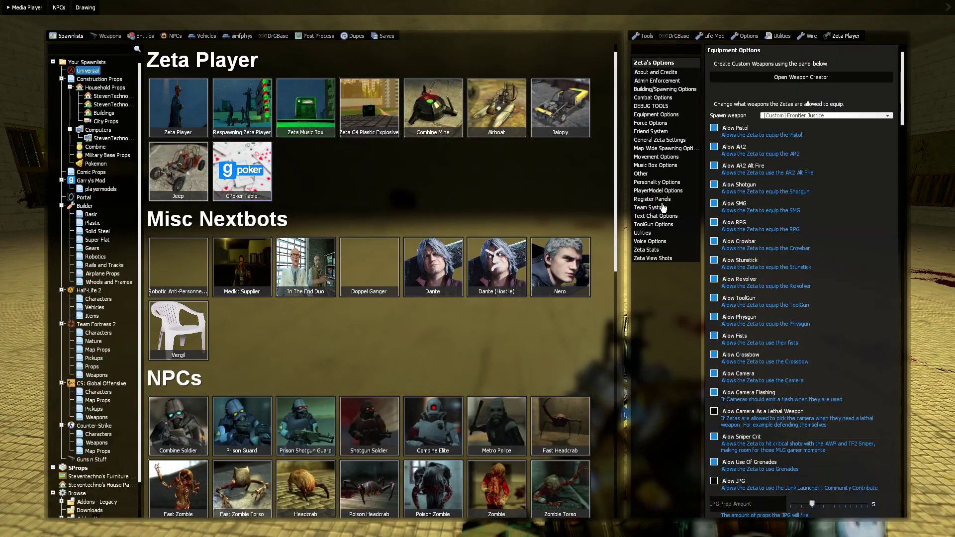
Open Zeta Stats and scroll through the Weapon Use Counts list
{"action": "left_click", "coordinate": [647, 249]}
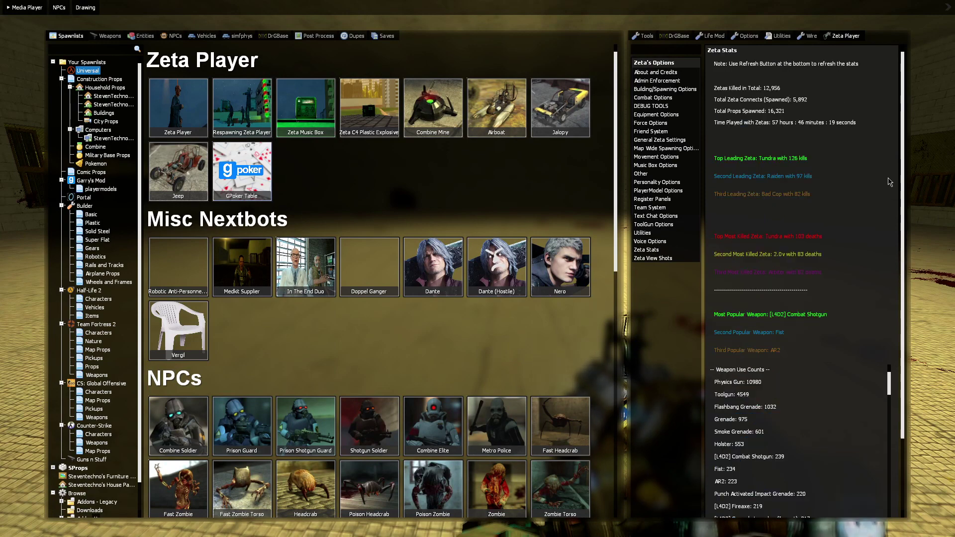
{"action": "scroll", "coordinate": [890, 182], "scroll_direction": "down", "scroll_amount": 3}
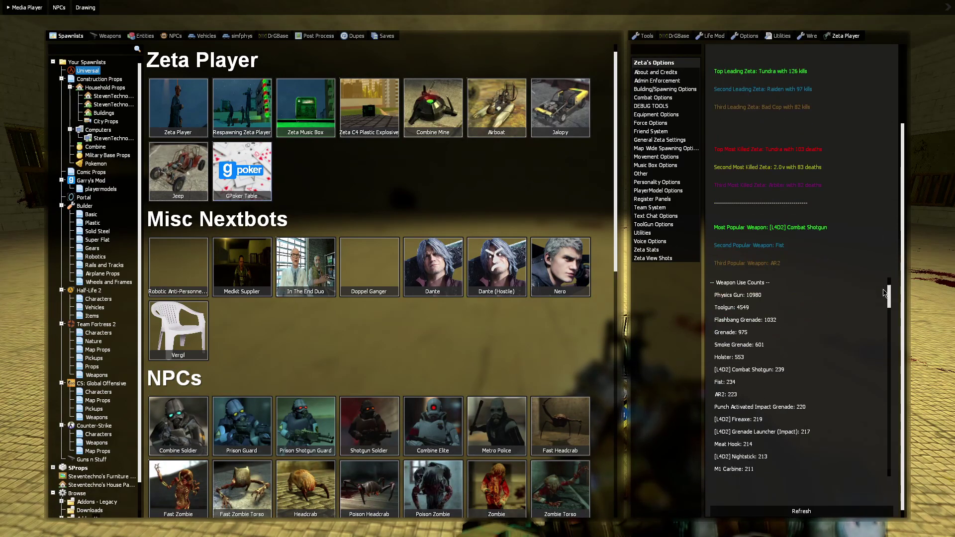
{"action": "left_click_drag", "start_coordinate": [884, 297], "coordinate": [886, 501]}
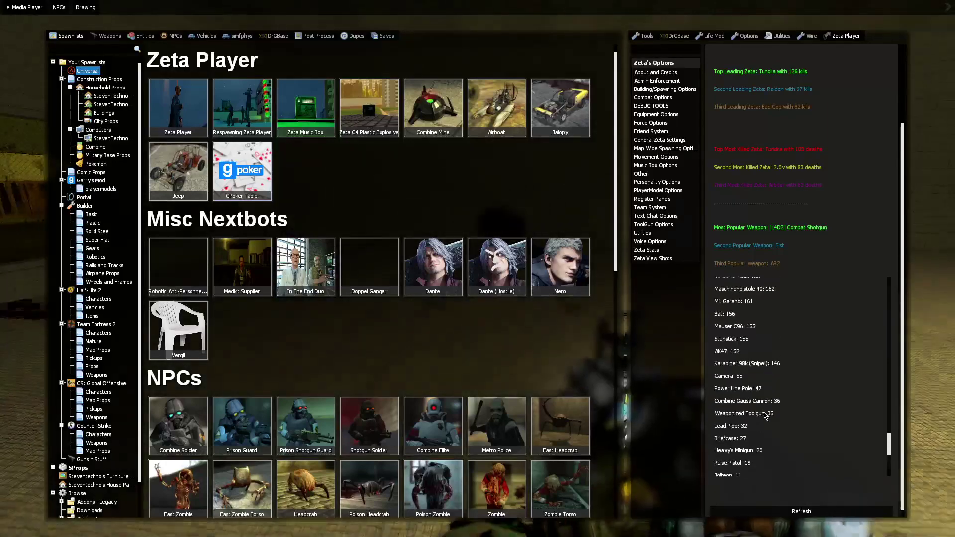
{"action": "left_click_drag", "start_coordinate": [888, 454], "coordinate": [888, 454]}
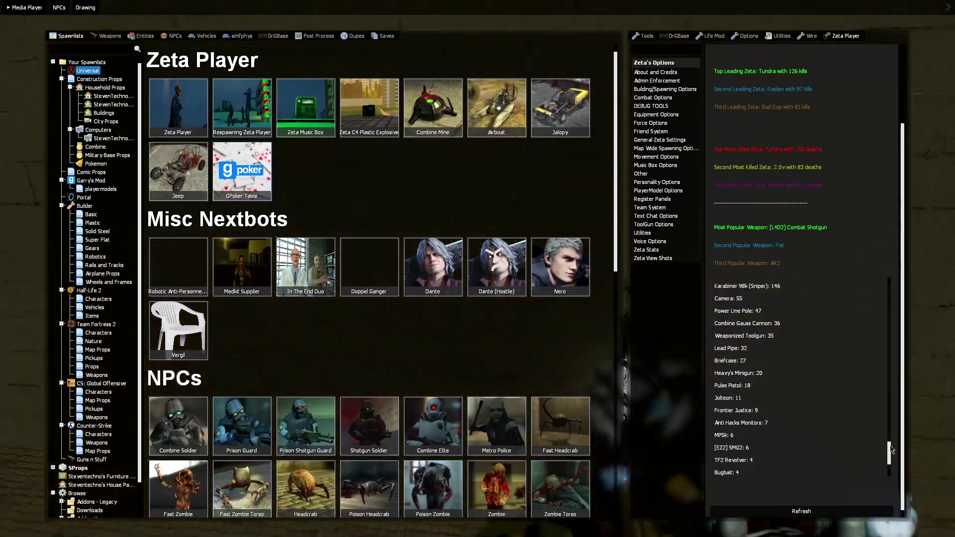
{"action": "left_click_drag", "start_coordinate": [885, 438], "coordinate": [845, 319]}
{"action": "scroll", "coordinate": [844, 318], "scroll_direction": "up", "scroll_amount": 10}
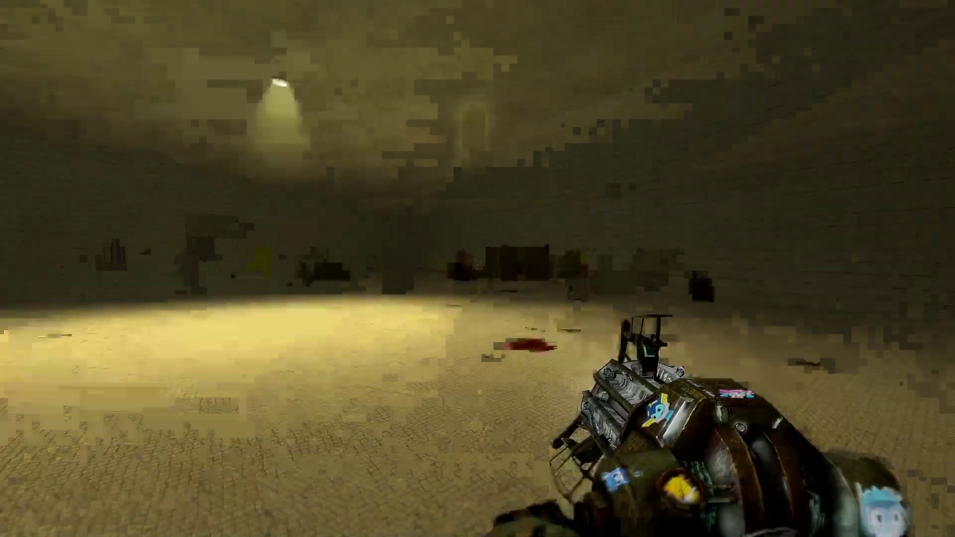
Review the weapon use counts again, Physics Gun leading at 10980 with Frontier Justice listed
{"action": "key", "text": "q"}
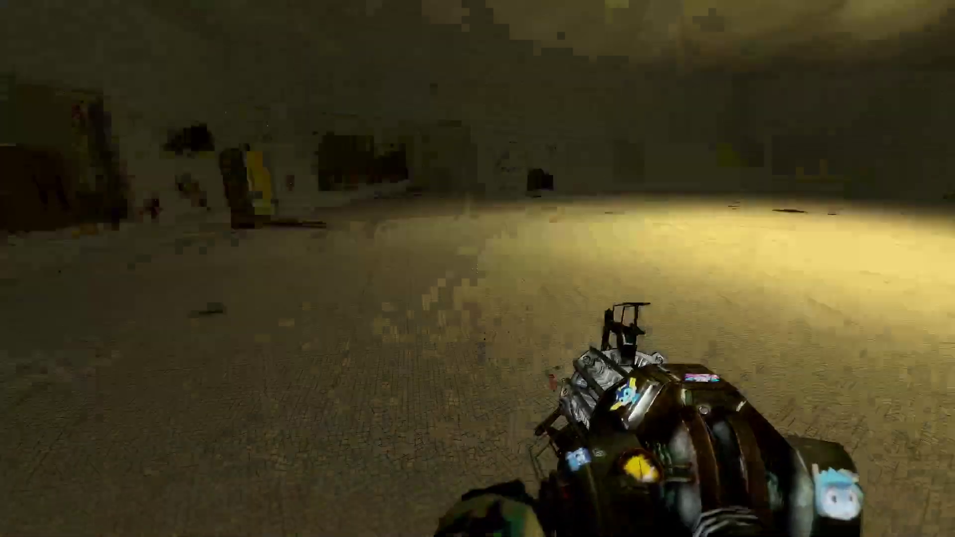
{"action": "key", "text": "q"}
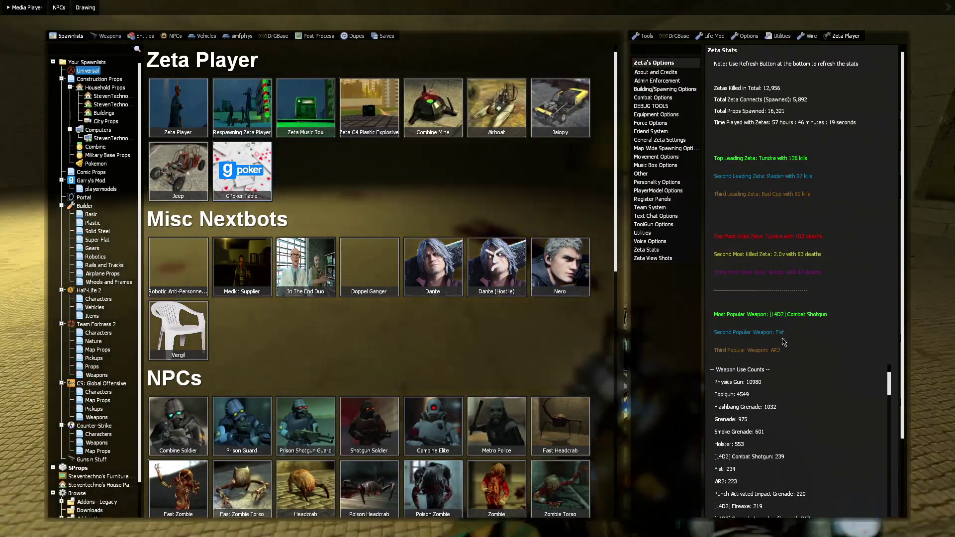
{"action": "key", "text": "q"}
{"action": "scroll", "coordinate": [821, 341], "scroll_direction": "down", "scroll_amount": 3}
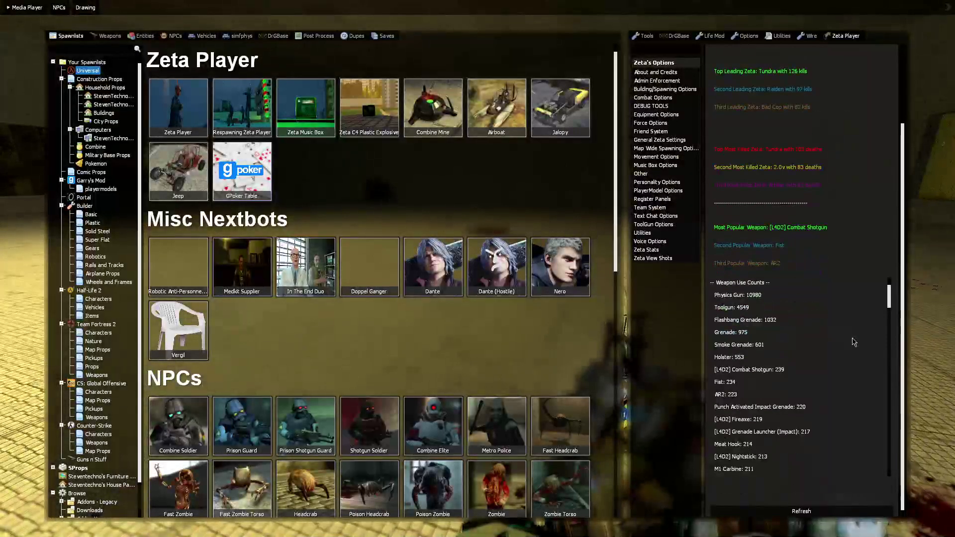
{"action": "scroll", "coordinate": [855, 345], "scroll_direction": "down", "scroll_amount": 2}
{"action": "scroll", "coordinate": [855, 347], "scroll_direction": "up", "scroll_amount": 5}
{"action": "scroll", "coordinate": [870, 341], "scroll_direction": "down", "scroll_amount": 3}
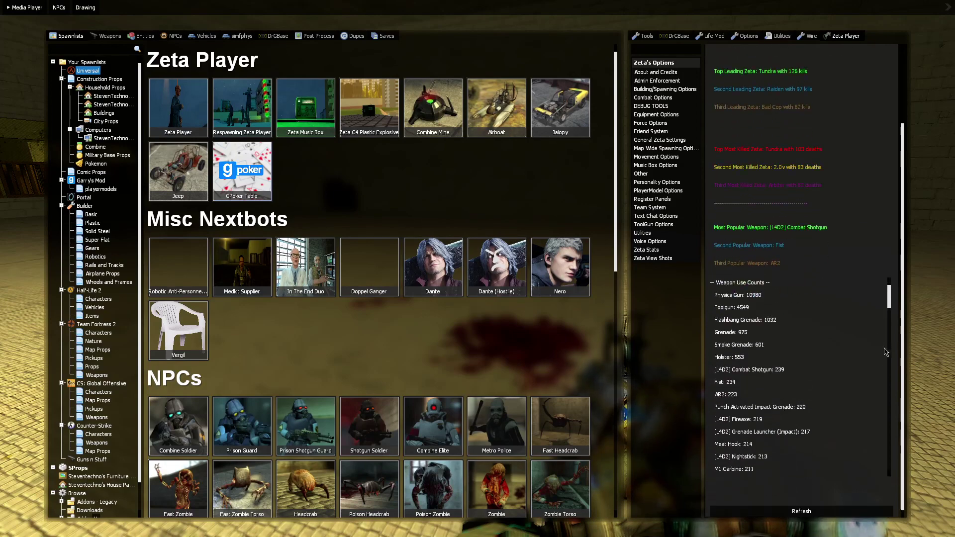
{"action": "scroll", "coordinate": [876, 308], "scroll_direction": "down", "scroll_amount": 2}
{"action": "scroll", "coordinate": [877, 301], "scroll_direction": "up", "scroll_amount": 3}
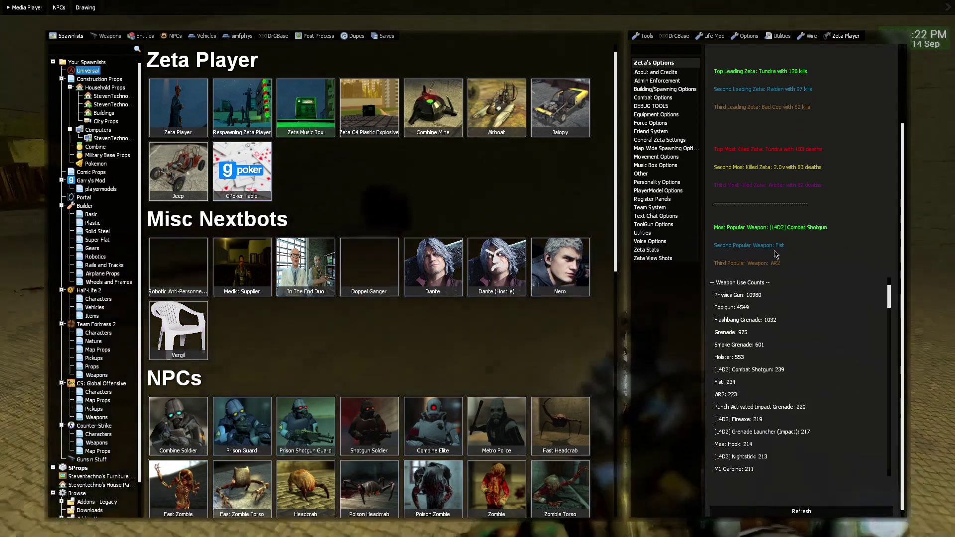
{"action": "scroll", "coordinate": [776, 304], "scroll_direction": "up", "scroll_amount": 3}
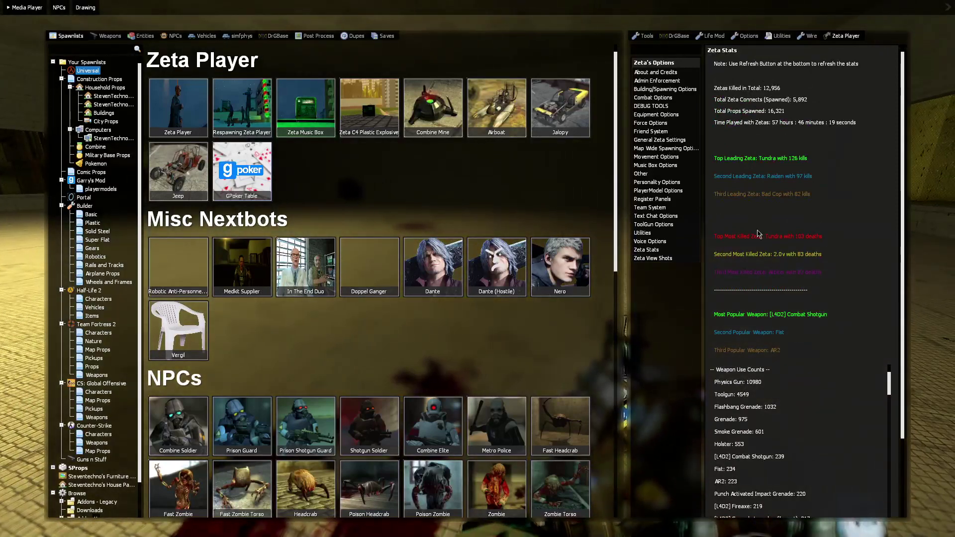
{"action": "scroll", "coordinate": [887, 410], "scroll_direction": "down", "scroll_amount": 3}
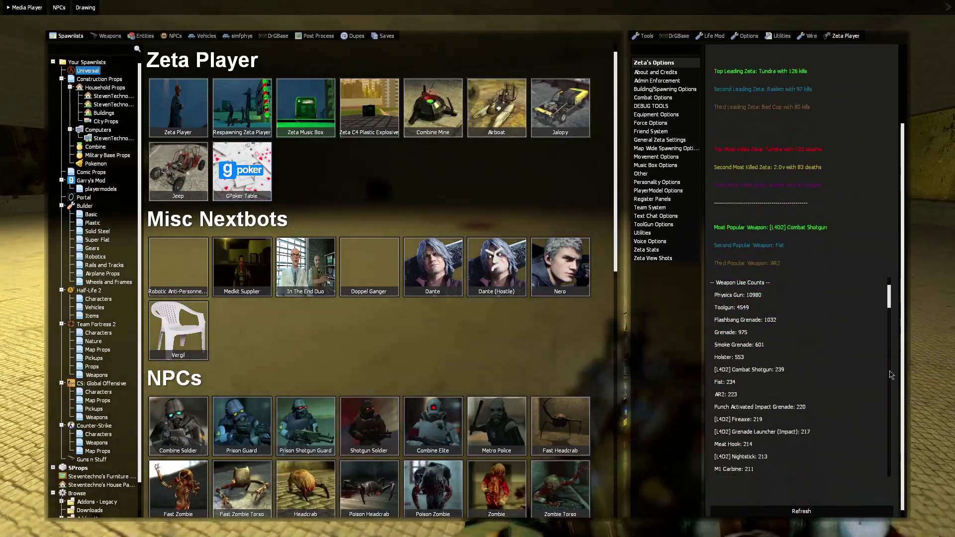
{"action": "scroll", "coordinate": [827, 290], "scroll_direction": "up", "scroll_amount": 3}
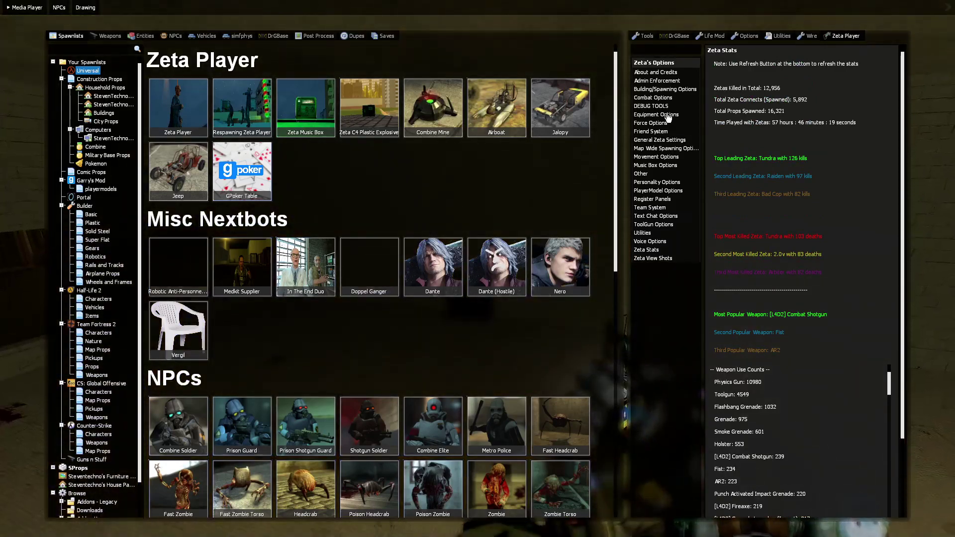
Start a new melee weapon in the Zeta weapon creator and reposition its panel
{"action": "left_click", "coordinate": [668, 116]}
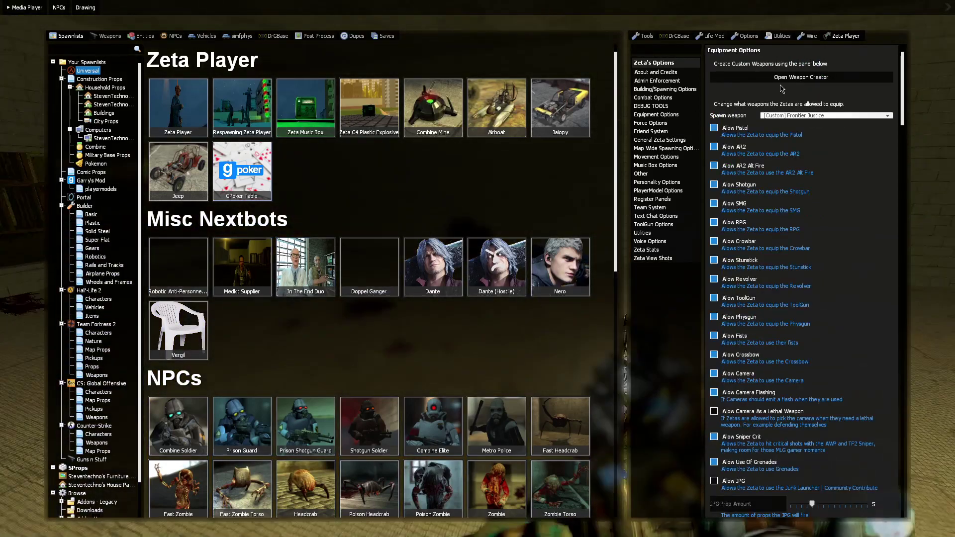
{"action": "left_click", "coordinate": [786, 80]}
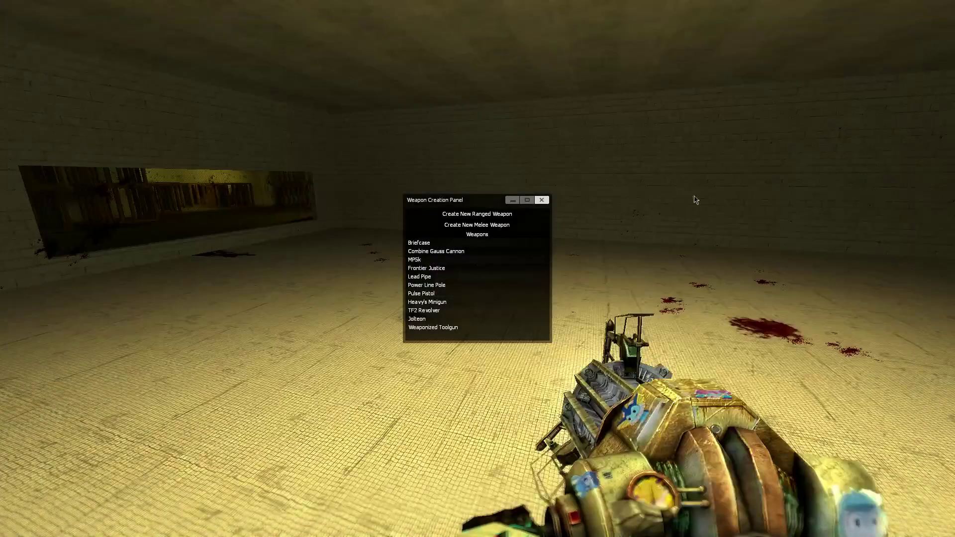
{"action": "left_click", "coordinate": [486, 224]}
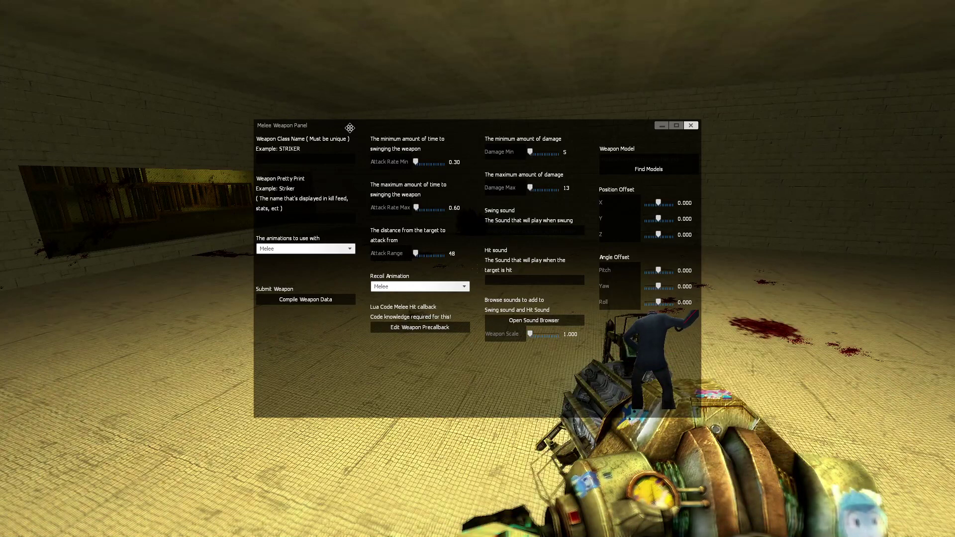
{"action": "left_click_drag", "start_coordinate": [350, 128], "coordinate": [353, 159]}
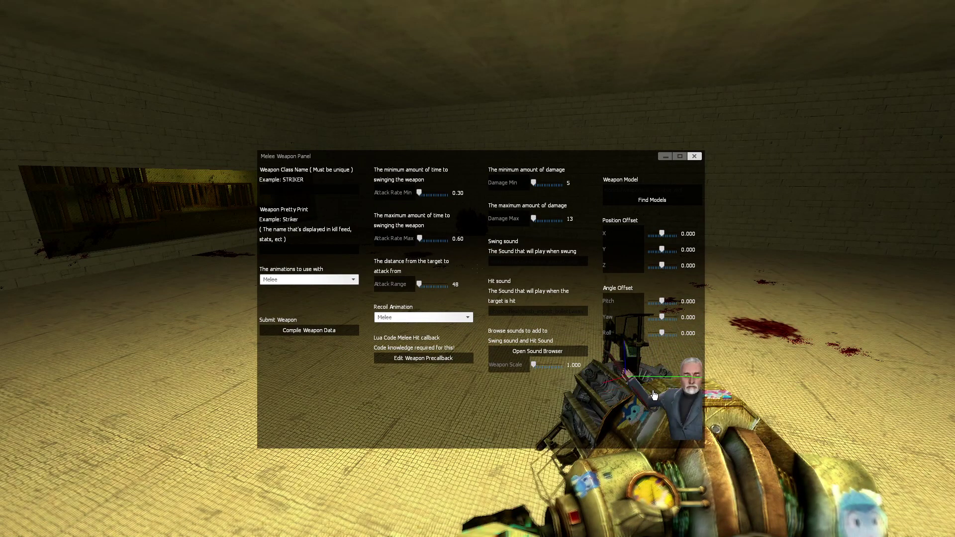
Set the melee weapon's Roll to 42.517 and Weapon Scale to 0, keeping Melee animation
{"action": "mouse_move", "coordinate": [613, 345]}
{"action": "left_mouse_down"}
{"action": "mouse_move", "coordinate": [642, 344]}
{"action": "mouse_move", "coordinate": [613, 345]}
{"action": "left_mouse_up"}
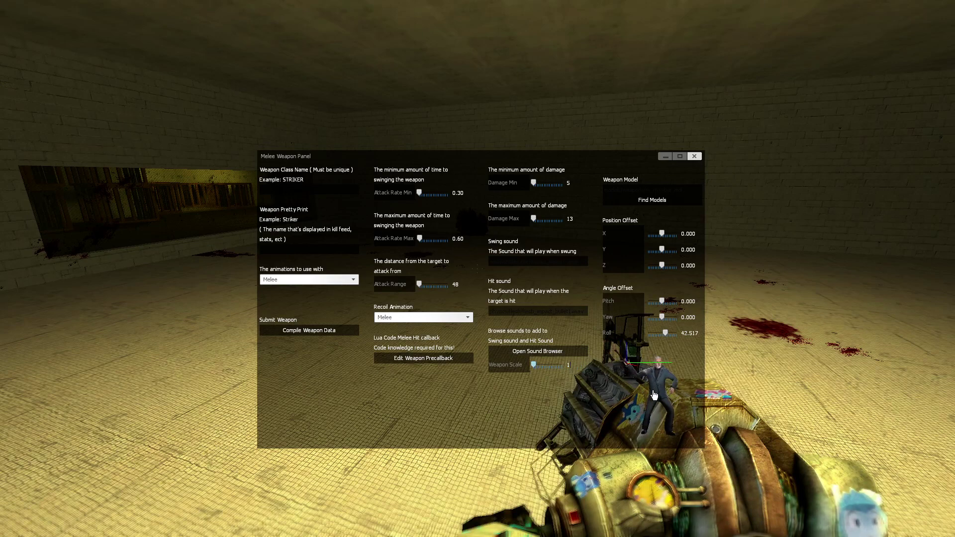
{"action": "left_click_drag", "start_coordinate": [534, 366], "coordinate": [491, 369]}
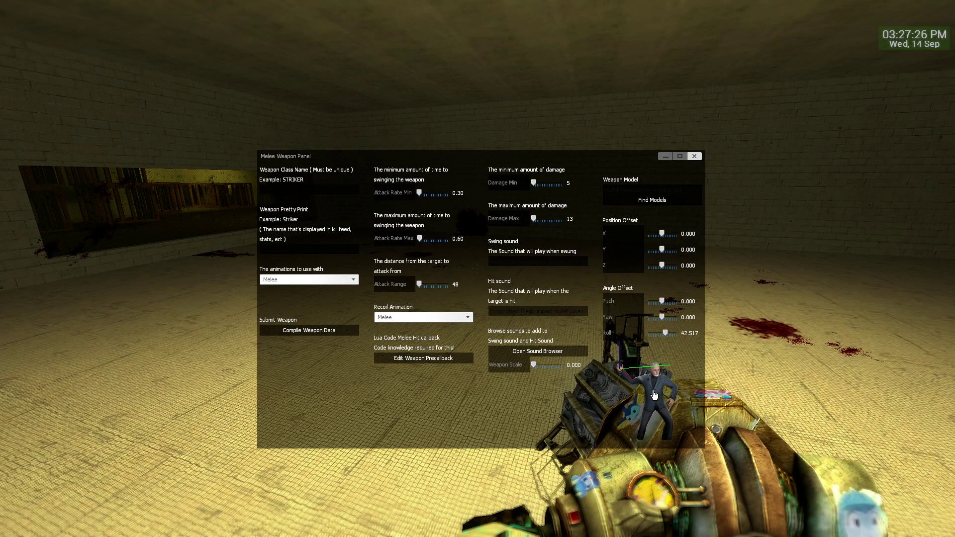
{"action": "left_click", "coordinate": [276, 281]}
{"action": "left_click", "coordinate": [278, 283]}
Close the melee weapon panel and check the Weapons spawn list before returning to the game
{"action": "left_click", "coordinate": [693, 156]}
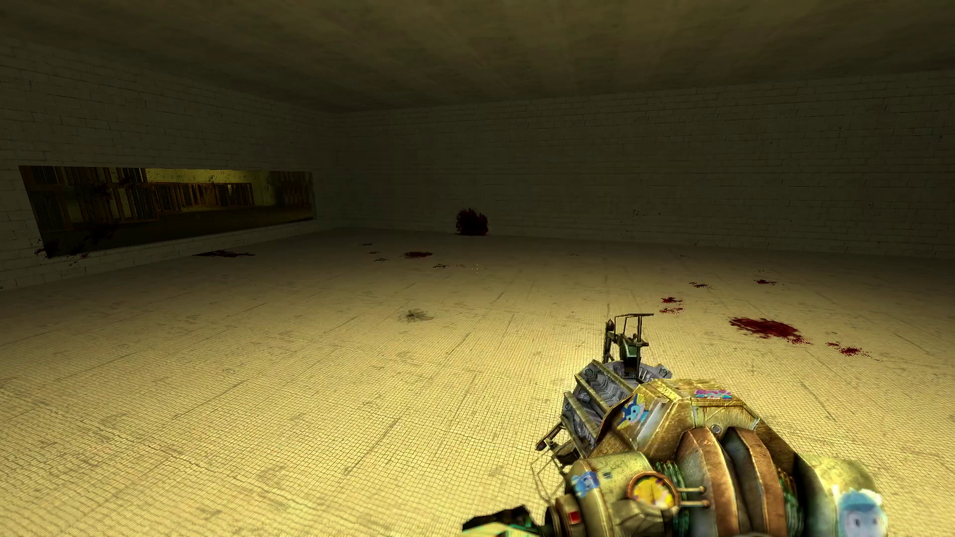
{"action": "key", "text": "q"}
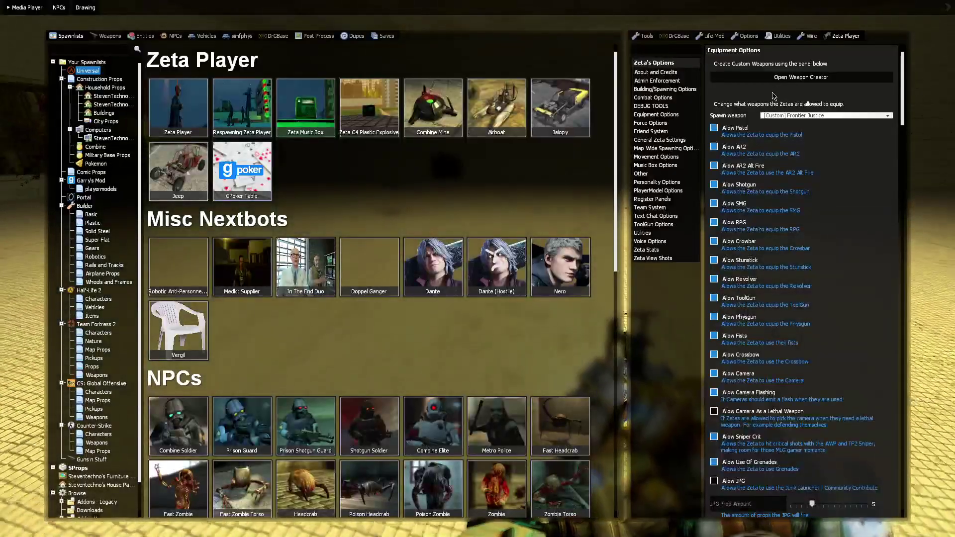
{"action": "key", "text": "q"}
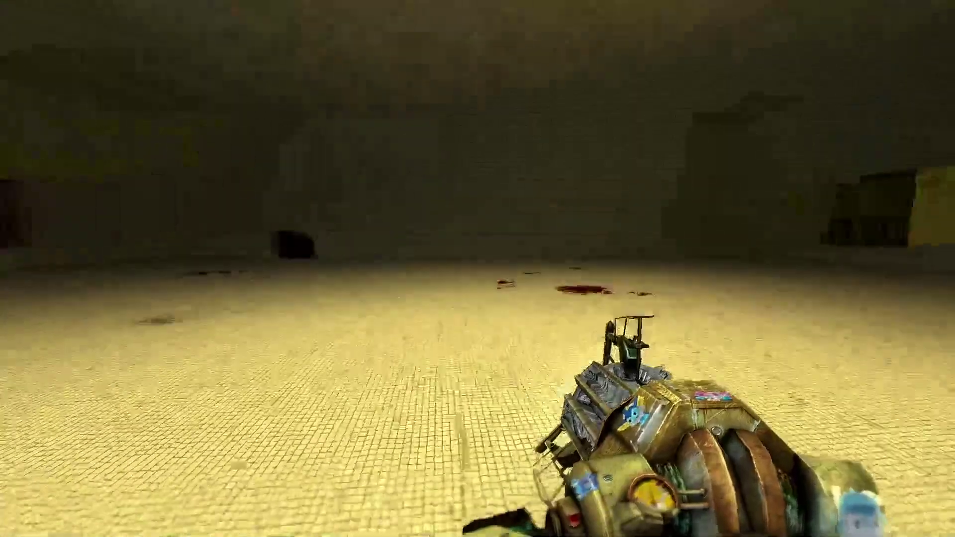
{"action": "key", "text": "q"}
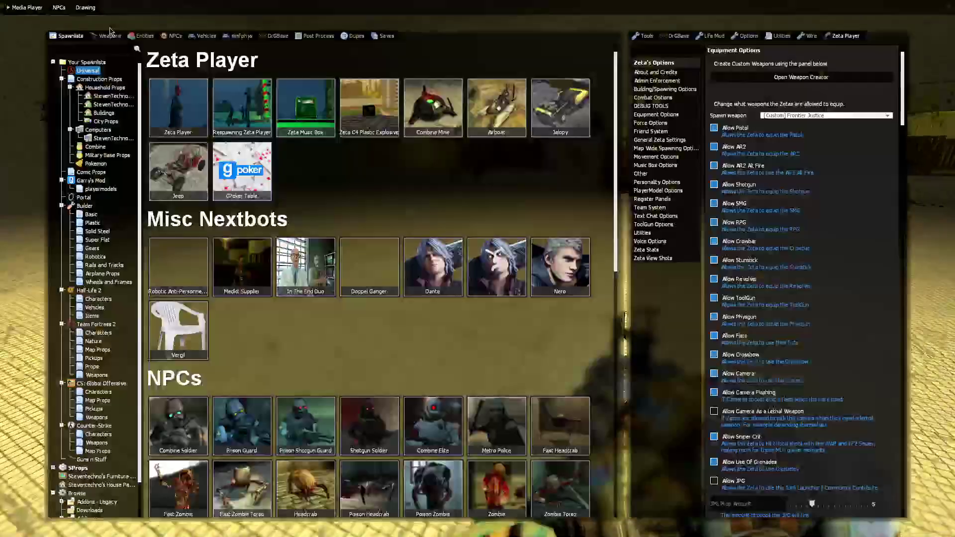
{"action": "left_click", "coordinate": [109, 35]}
{"action": "key", "text": "q"}
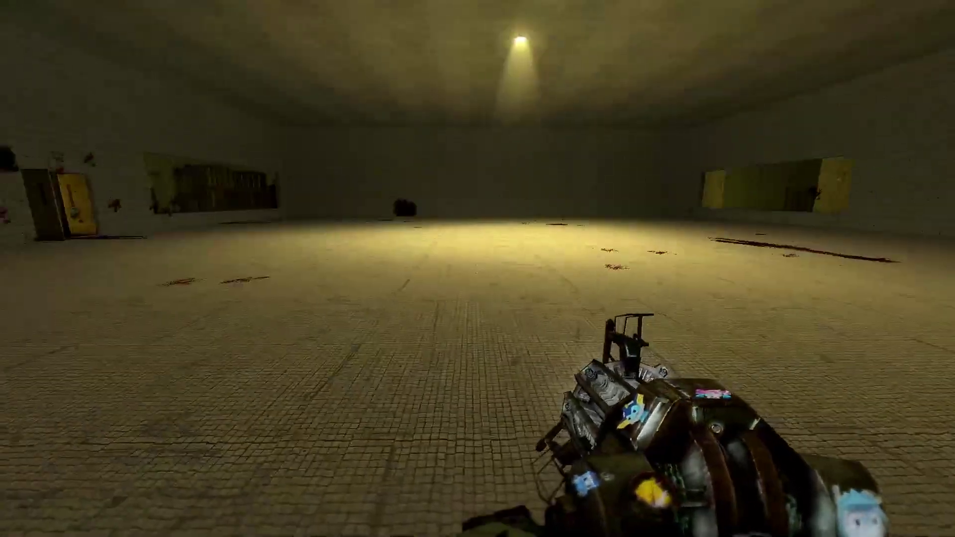
{"action": "key", "text": "q"}
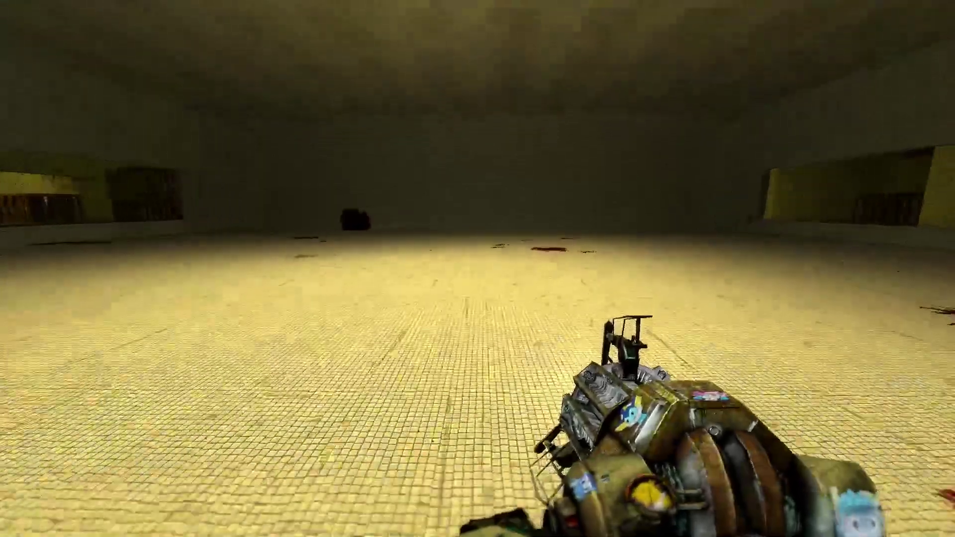
Toggle the developer console off and bring the spawn menu back up
{"action": "key", "text": "grave"}
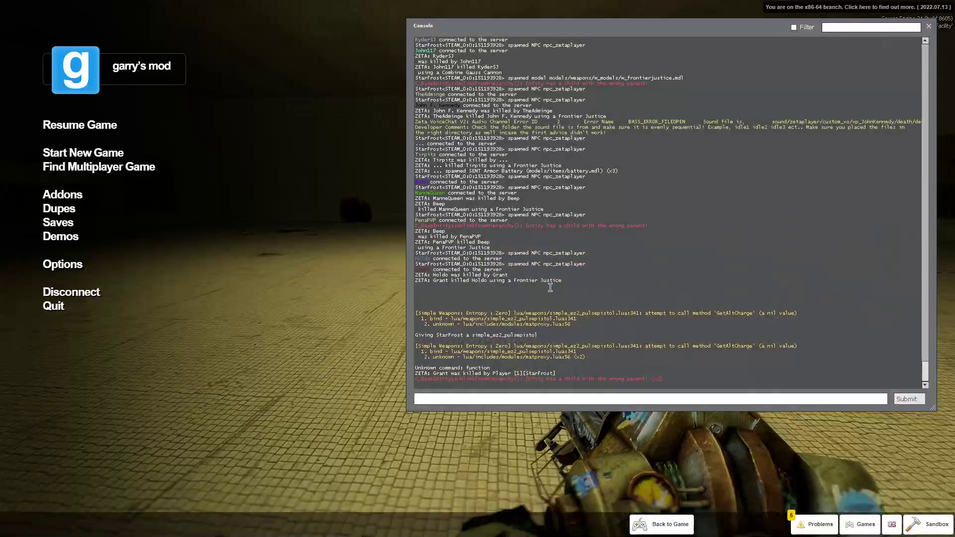
{"action": "key", "text": "grave"}
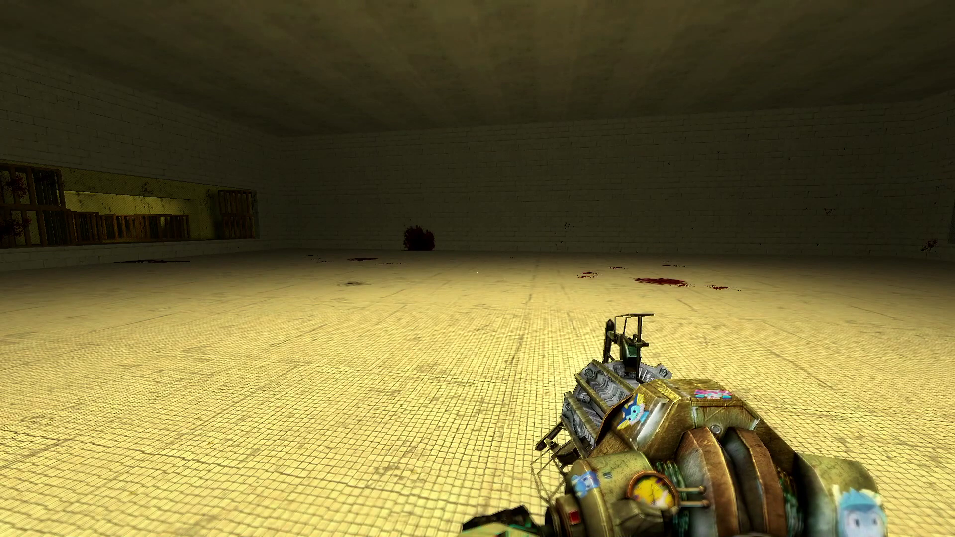
{"action": "key", "text": "q"}
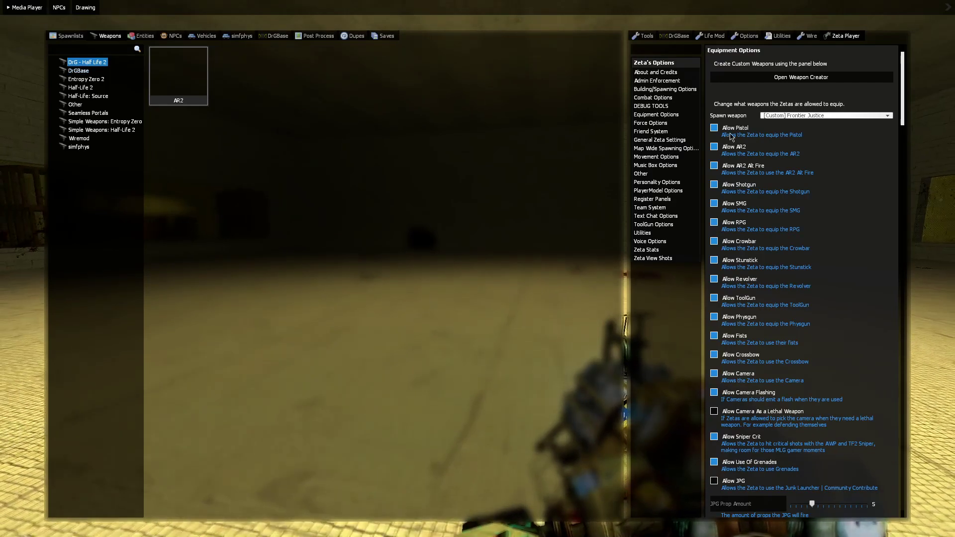
Test the chosen spawn weapon in game by walking across the room
{"action": "key", "text": "q"}
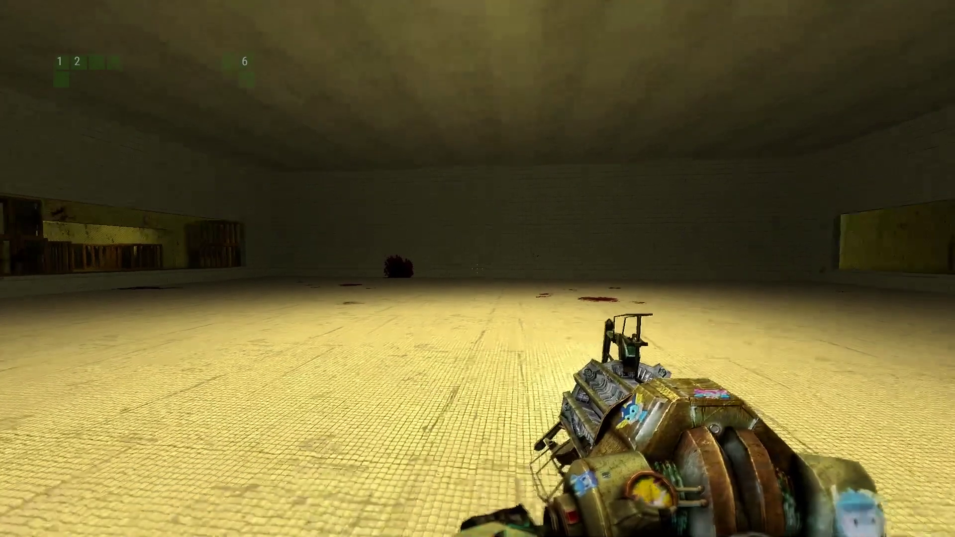
{"action": "scroll", "coordinate": [478, 268], "scroll_direction": "up", "scroll_amount": 1}
{"action": "left_click", "coordinate": [478, 269]}
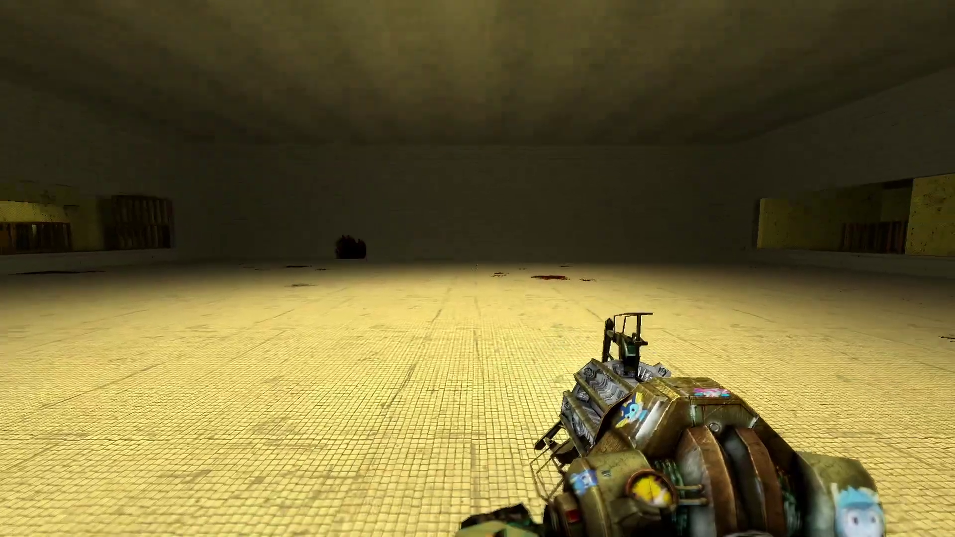
{"action": "key", "text": "w"}
{"action": "key", "text": "w"}
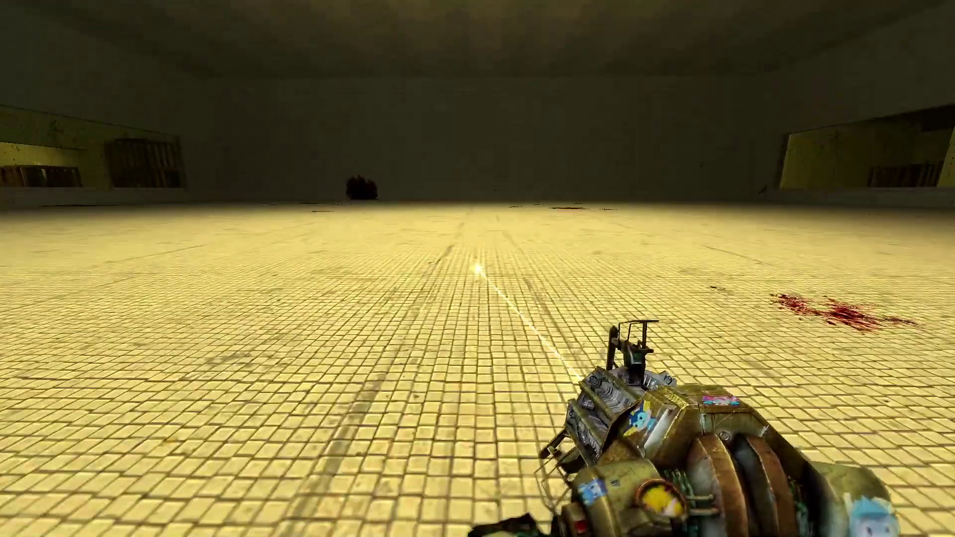
{"action": "key", "text": "q"}
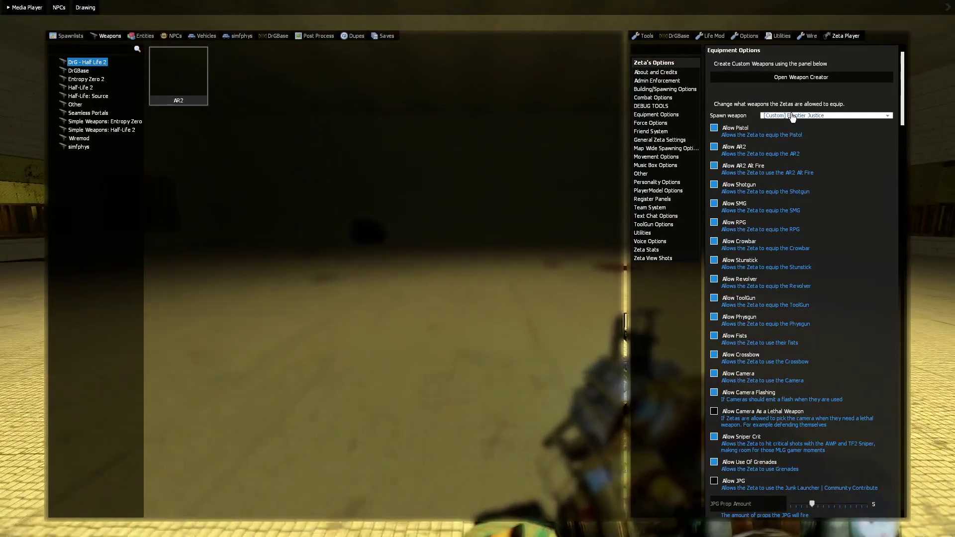
{"action": "key", "text": "q"}
{"action": "key", "text": "q"}
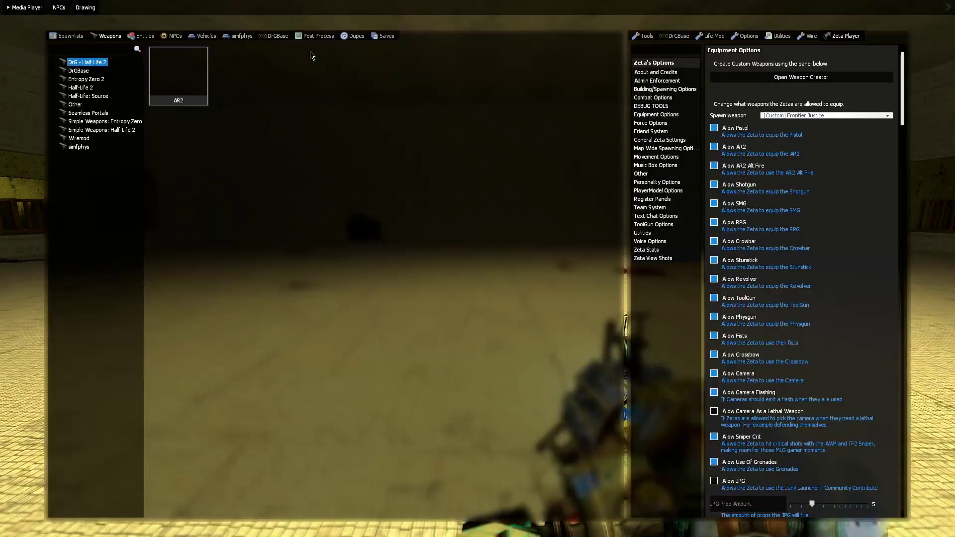
Browse the weapon categories from Entropy Zero 2 down to Simple Weapons: Entropy Zero
{"action": "left_click", "coordinate": [97, 80]}
{"action": "left_click", "coordinate": [100, 88]}
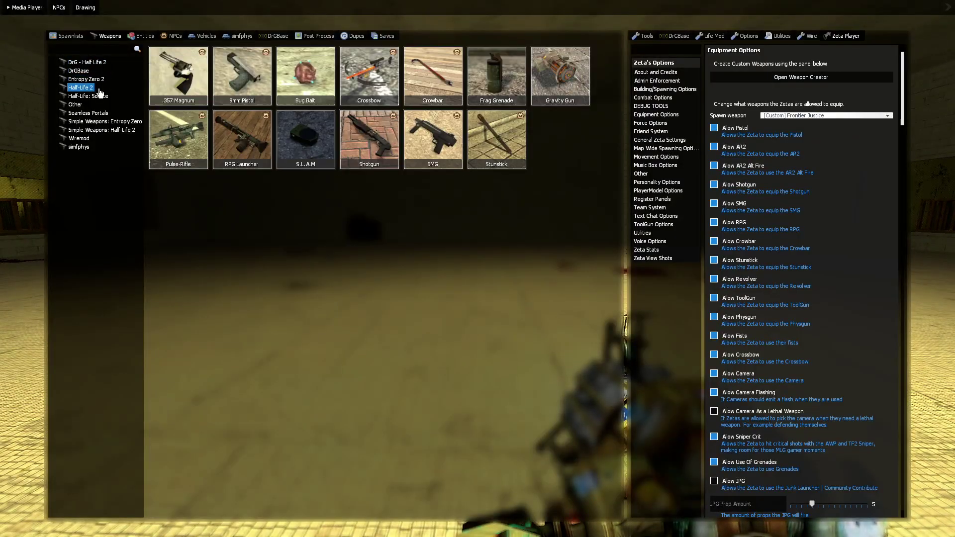
{"action": "left_click", "coordinate": [103, 96]}
{"action": "left_click", "coordinate": [108, 105]}
{"action": "left_click", "coordinate": [110, 113]}
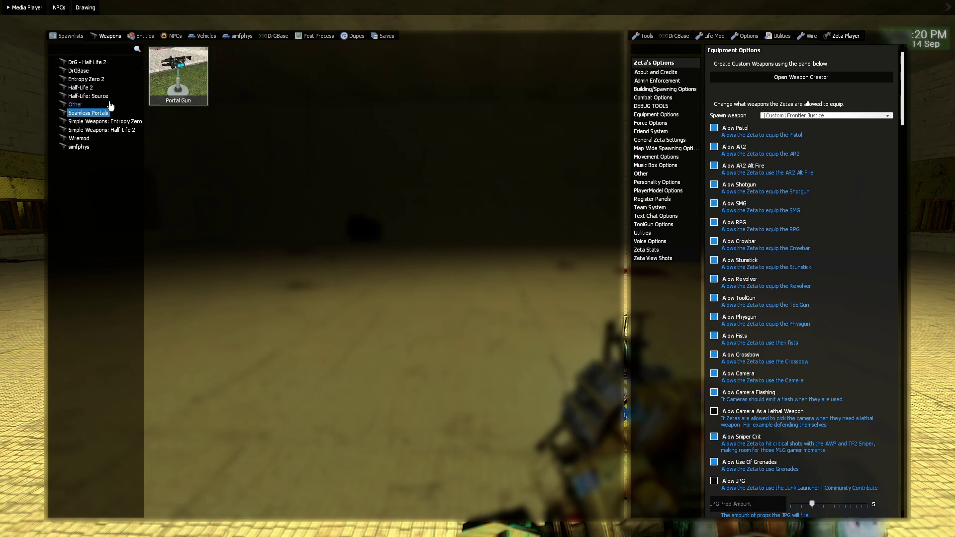
{"action": "left_click", "coordinate": [112, 121]}
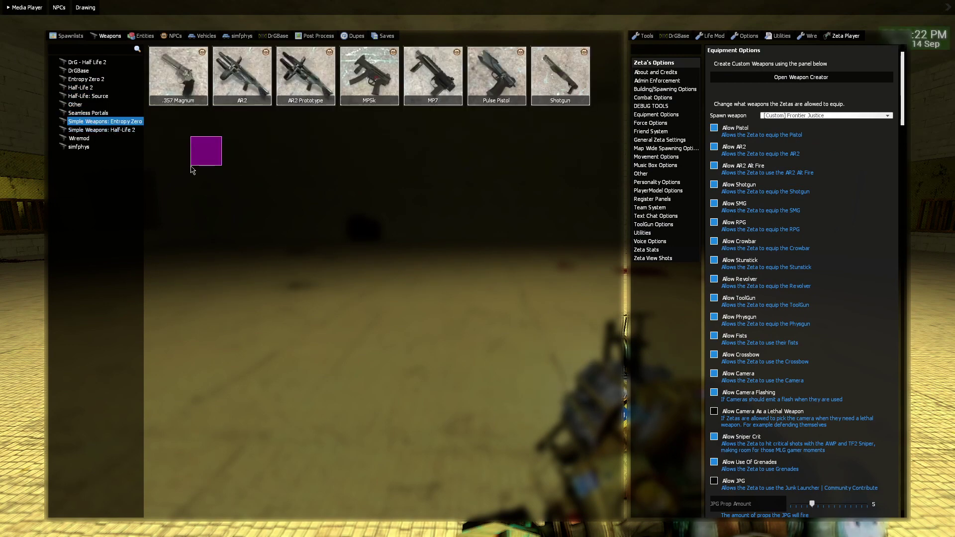
{"action": "left_click_drag", "start_coordinate": [190, 166], "coordinate": [190, 167]}
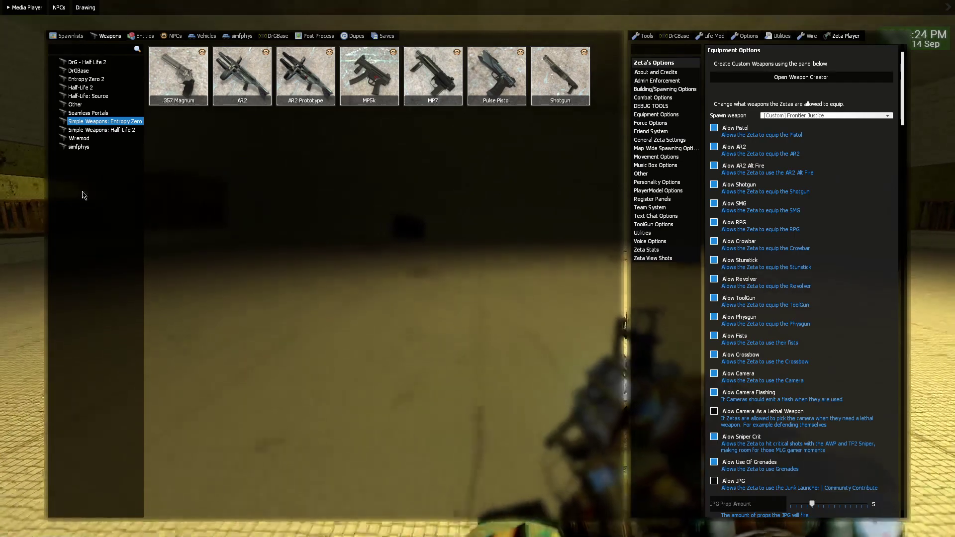
Walk around the room past the blood stains, then reopen the spawn menu
{"action": "key", "text": "q"}
{"action": "key", "text": "d"}
{"action": "key", "text": "s"}
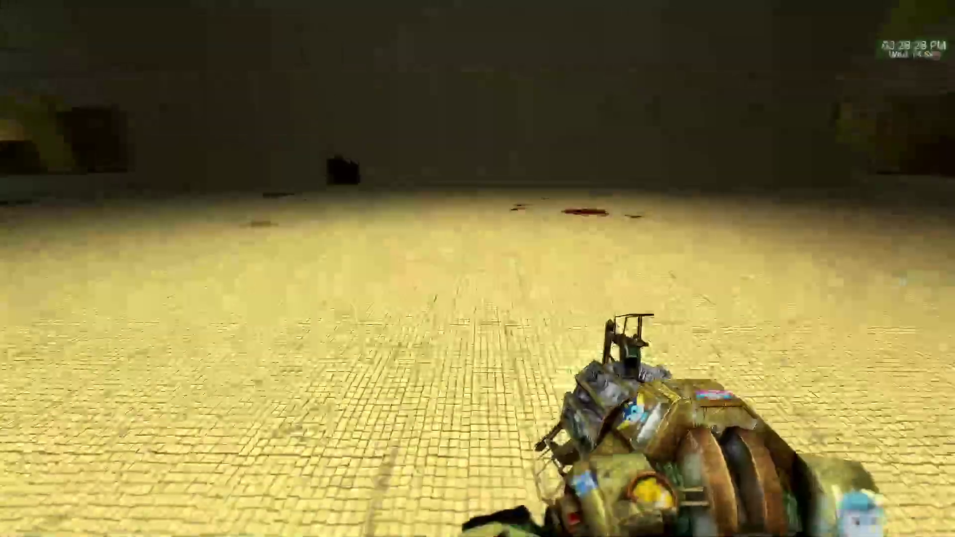
{"action": "key", "text": "s"}
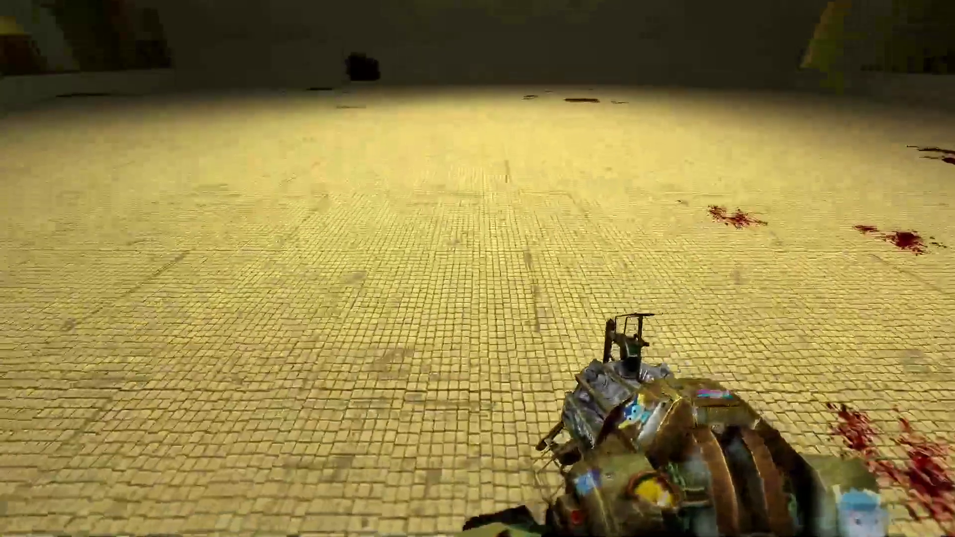
{"action": "key", "text": "w"}
{"action": "key", "text": "w"}
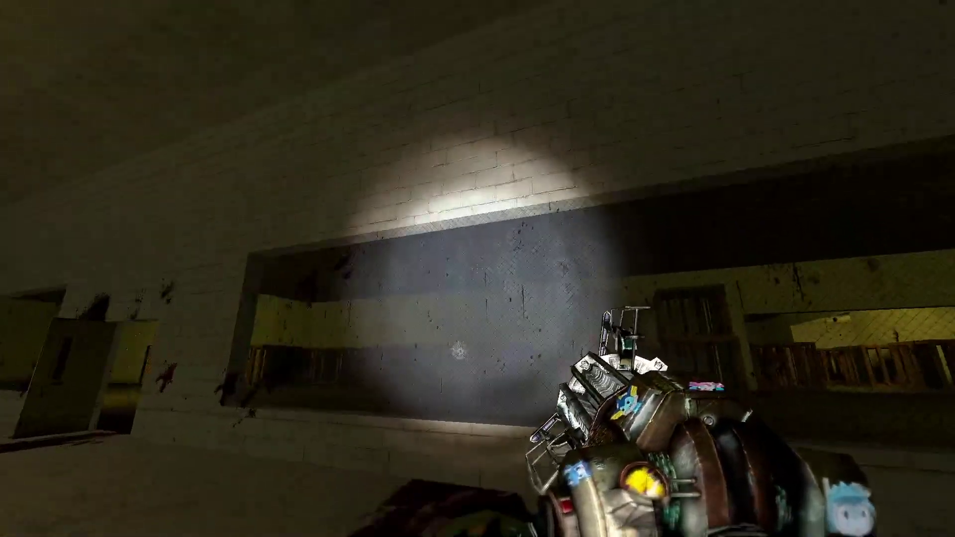
{"action": "key", "text": "q"}
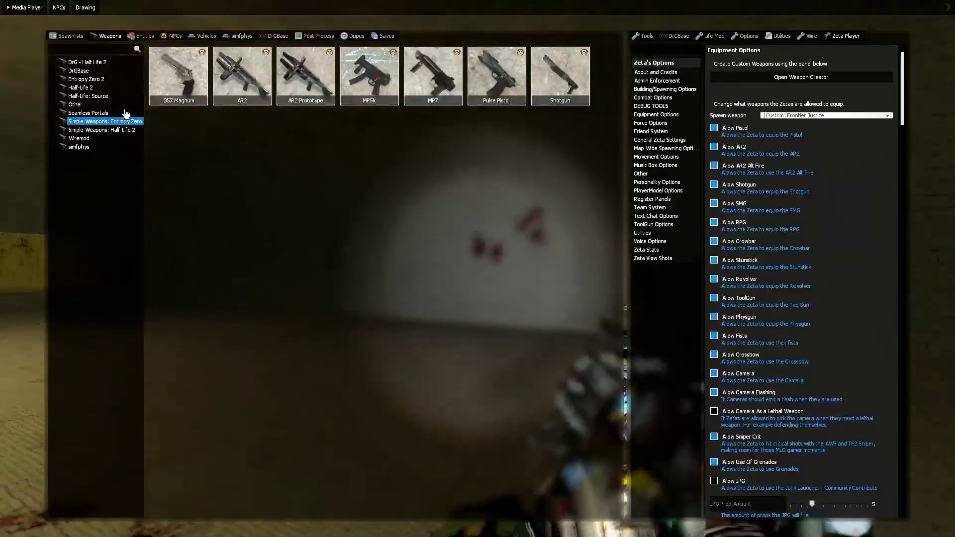
{"action": "key", "text": "q"}
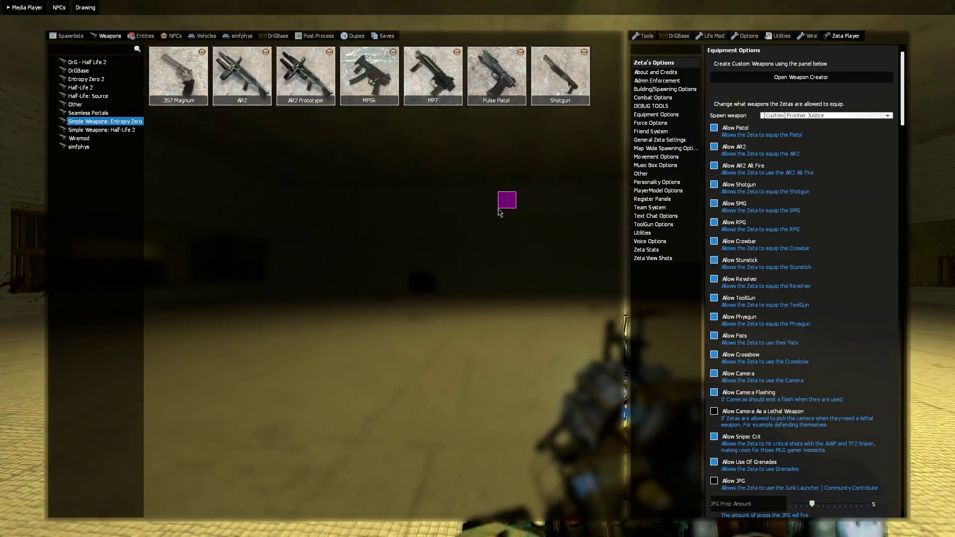
Open a ranged weapon's pre-fire callback code, then close the code editor and its documentation
{"action": "left_click", "coordinate": [760, 81]}
{"action": "left_click", "coordinate": [442, 254]}
{"action": "double_click", "coordinate": [442, 254]}
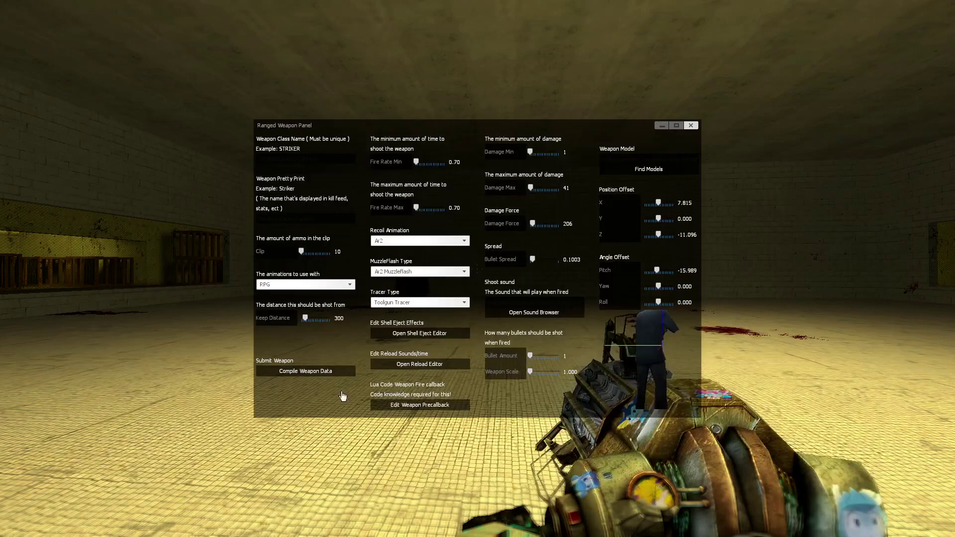
{"action": "left_click", "coordinate": [426, 405]}
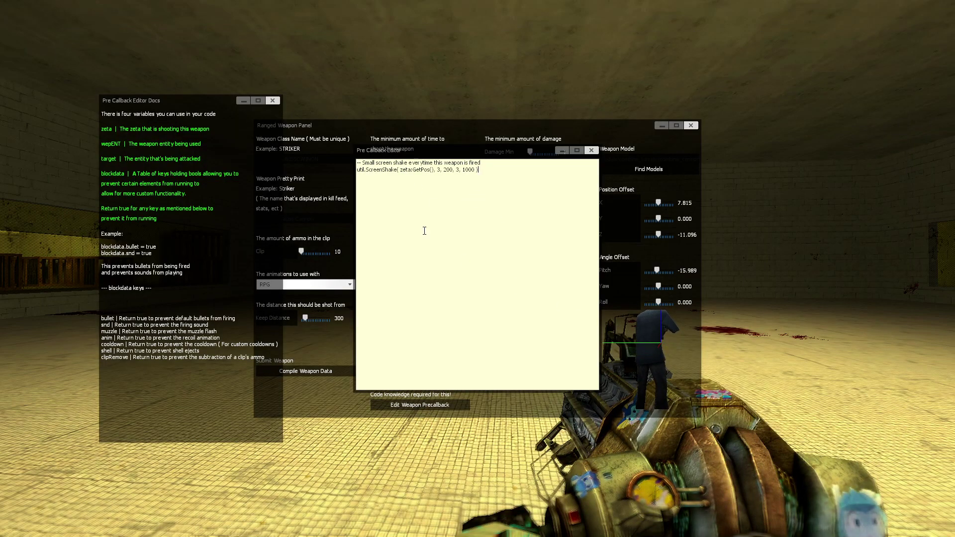
{"action": "right_click", "coordinate": [455, 190]}
{"action": "left_click", "coordinate": [484, 177]}
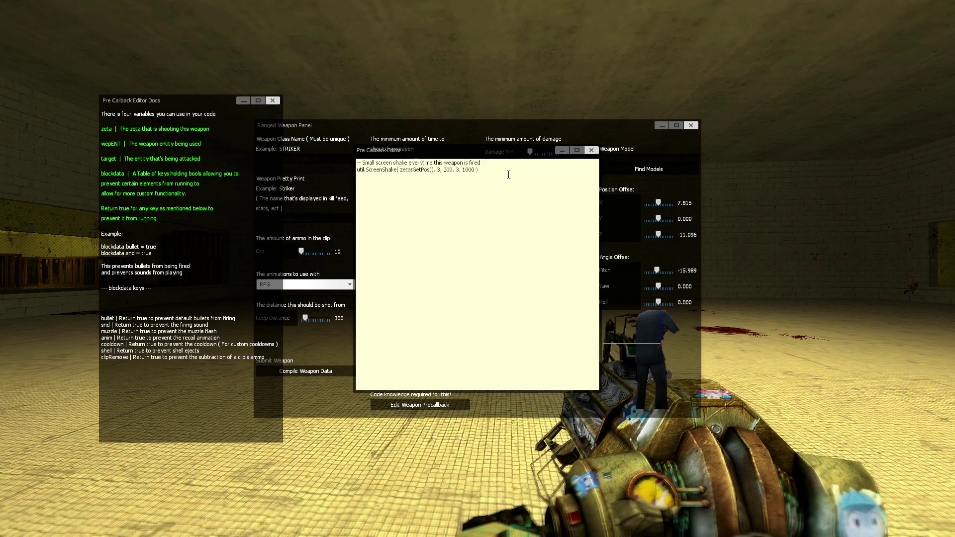
{"action": "left_click", "coordinate": [591, 151]}
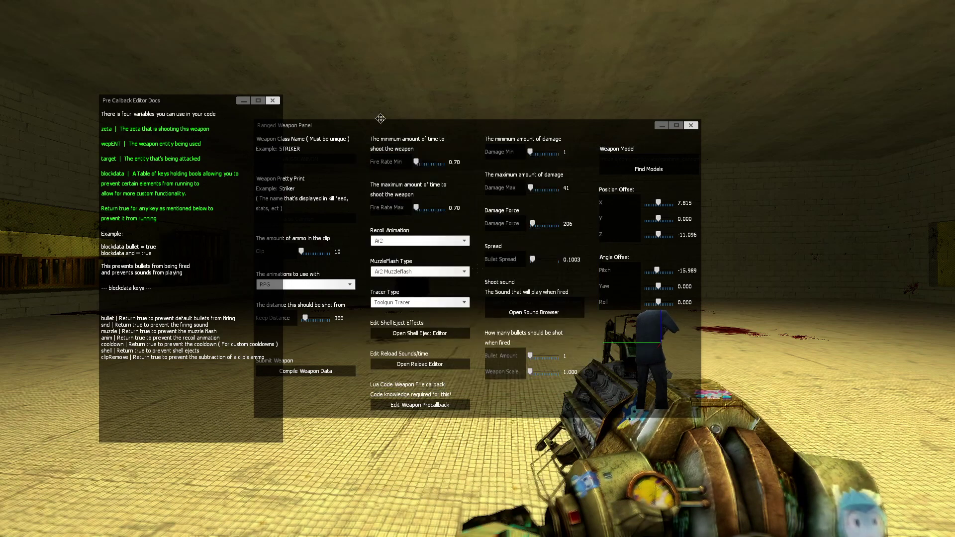
{"action": "left_click", "coordinate": [271, 101]}
{"action": "left_click", "coordinate": [691, 125]}
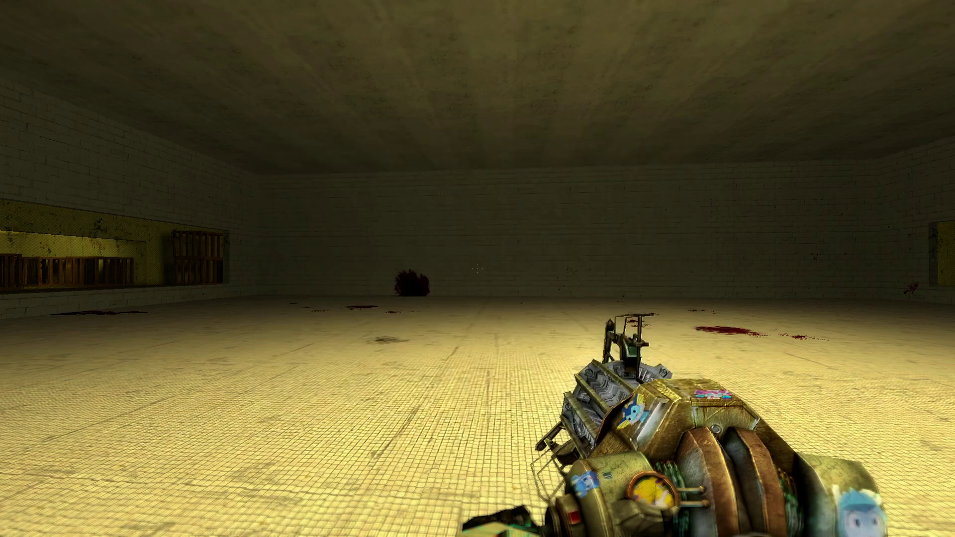
{"action": "key", "text": "q"}
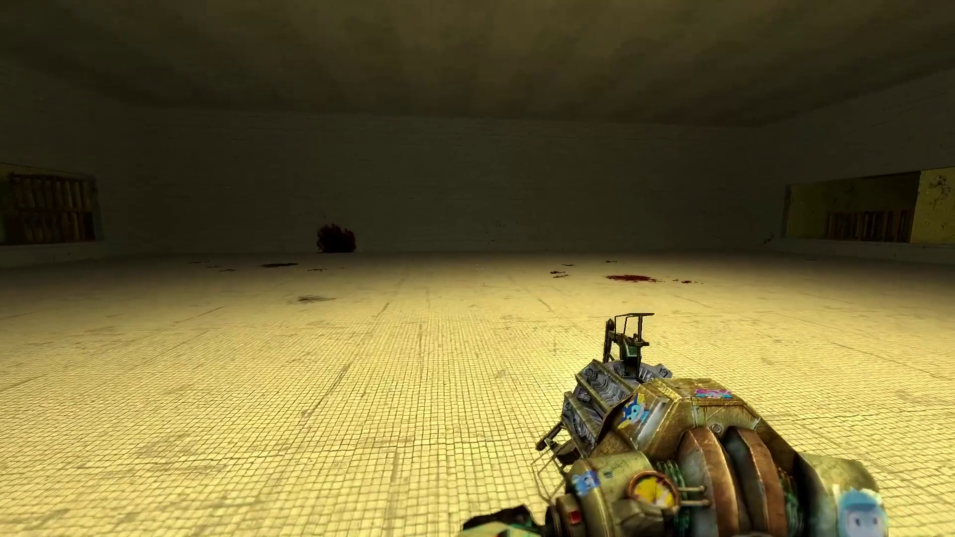
{"action": "key", "text": "q"}
{"action": "left_click", "coordinate": [824, 78]}
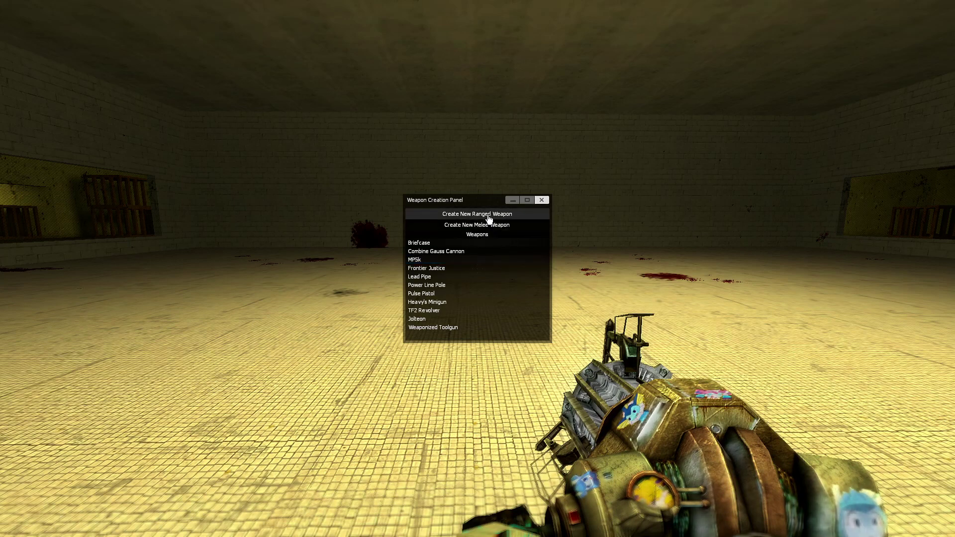
{"action": "left_click_drag", "start_coordinate": [488, 205], "coordinate": [490, 204]}
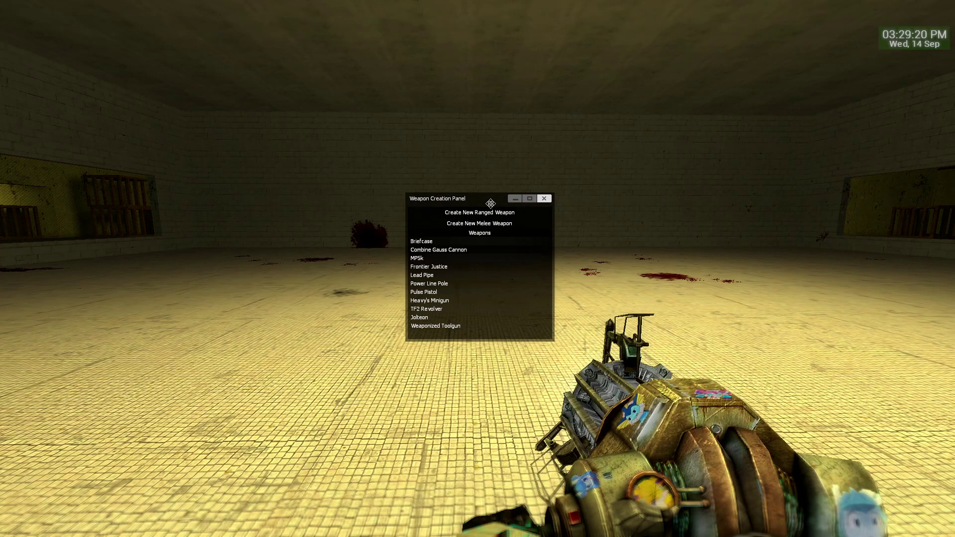
{"action": "left_click_drag", "start_coordinate": [490, 203], "coordinate": [459, 315]}
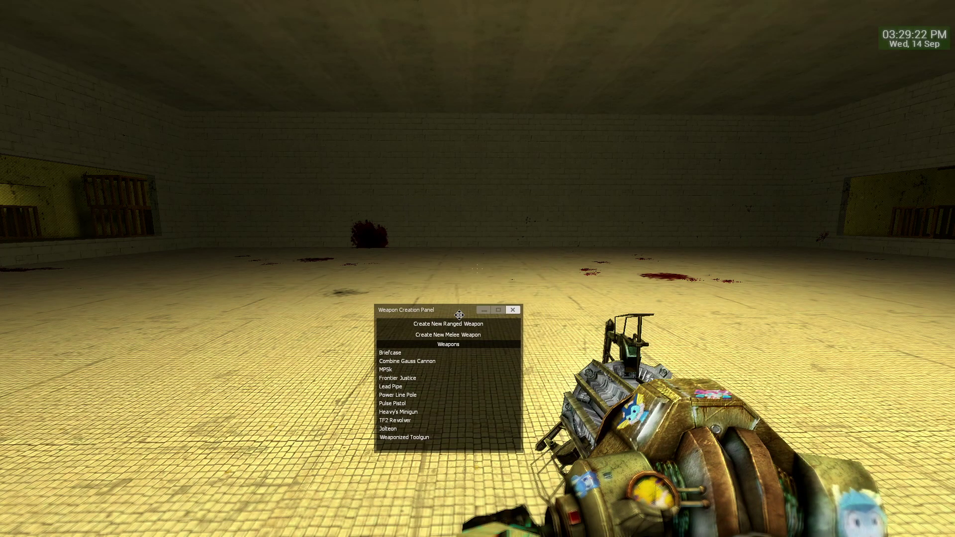
{"action": "left_click", "coordinate": [517, 311]}
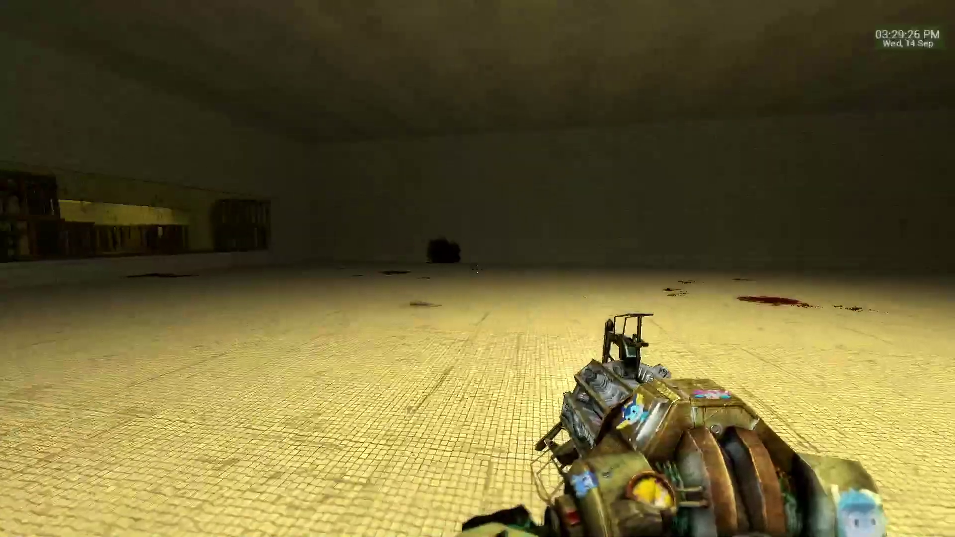
{"action": "key", "text": "w"}
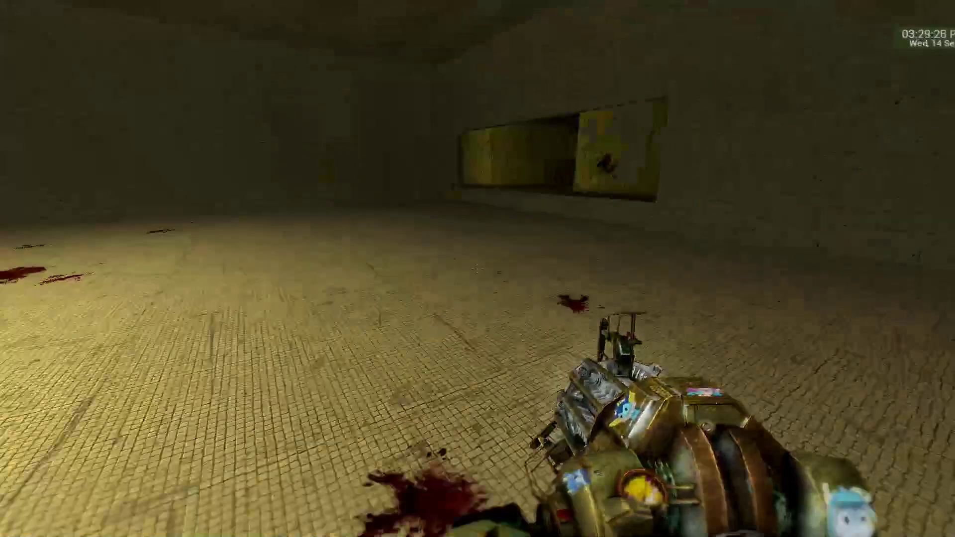
{"action": "key", "text": "w"}
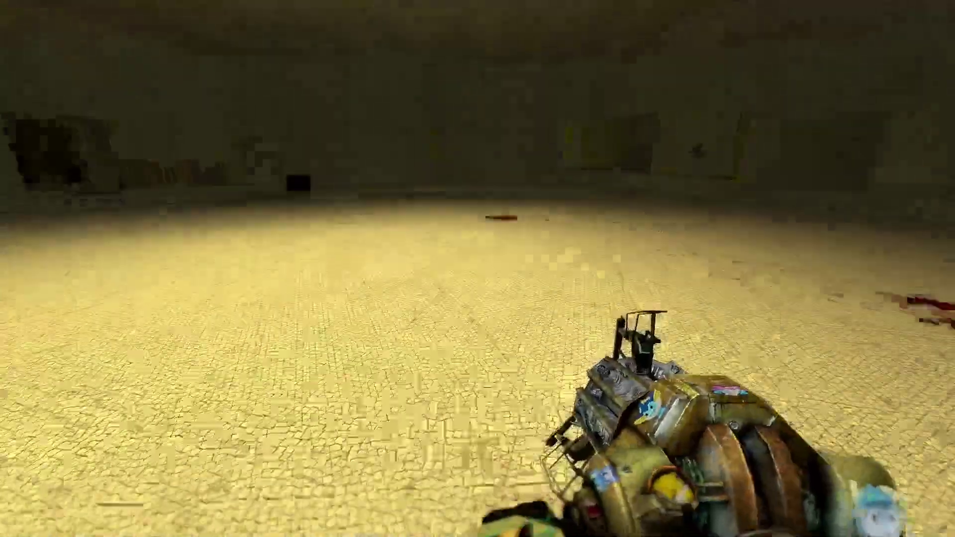
{"action": "key", "text": "q"}
{"action": "left_click", "coordinate": [829, 81]}
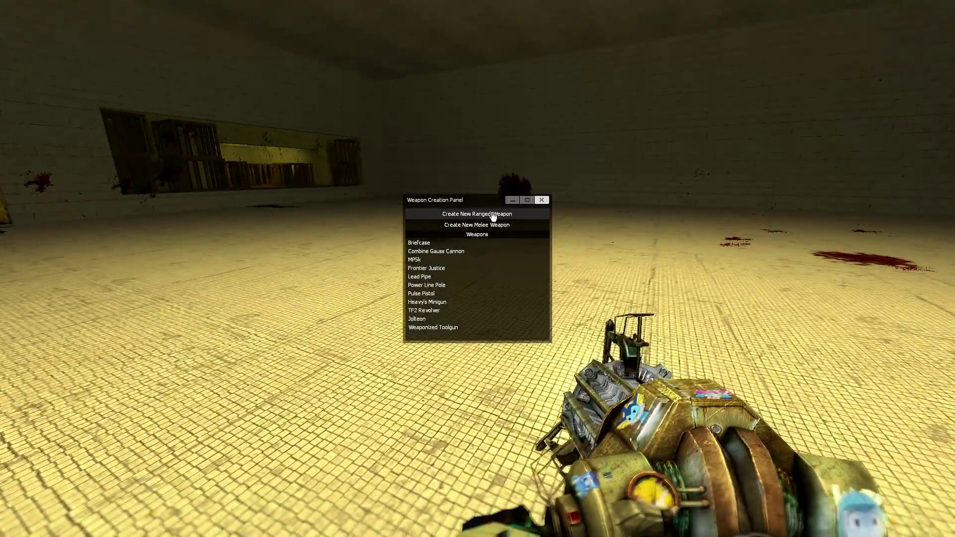
{"action": "left_click", "coordinate": [541, 201]}
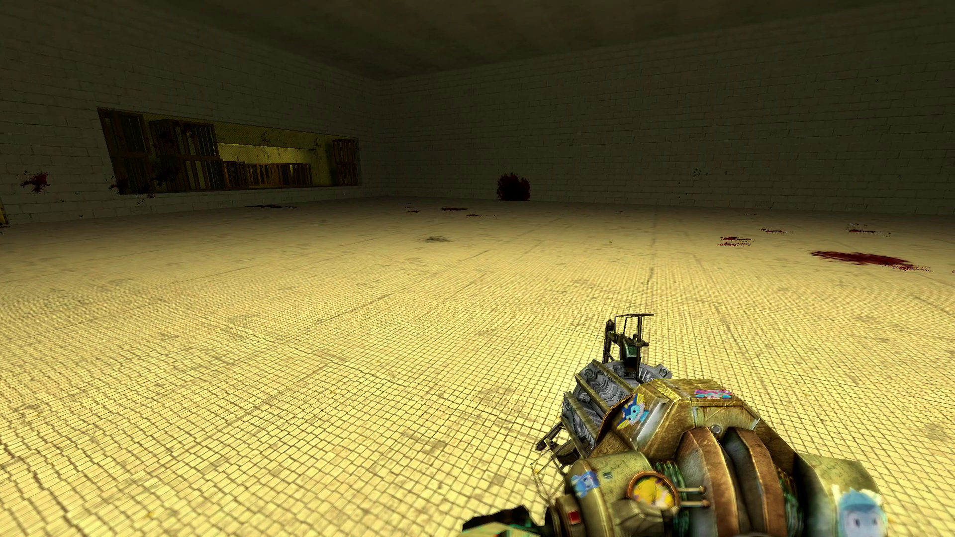
{"action": "key", "text": "q"}
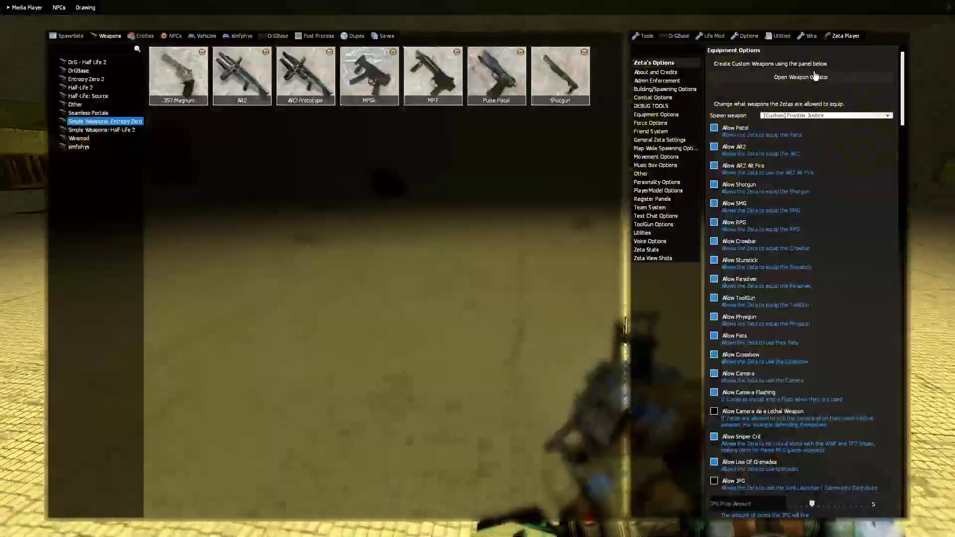
{"action": "left_click", "coordinate": [106, 80]}
{"action": "left_click", "coordinate": [106, 88]}
{"action": "left_click", "coordinate": [105, 72]}
{"action": "left_click", "coordinate": [108, 63]}
{"action": "left_click", "coordinate": [107, 72]}
{"action": "left_click", "coordinate": [111, 96]}
{"action": "left_click", "coordinate": [112, 104]}
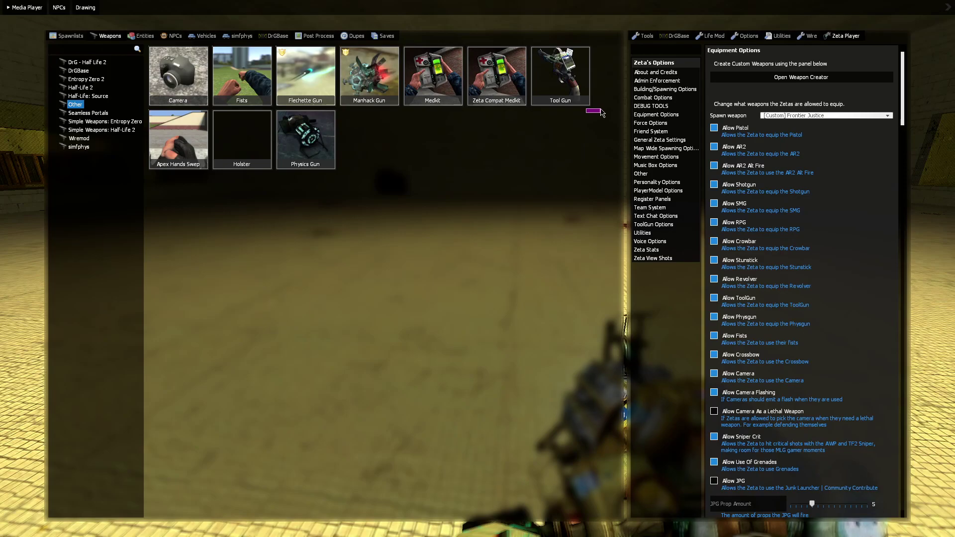
{"action": "key", "text": "q"}
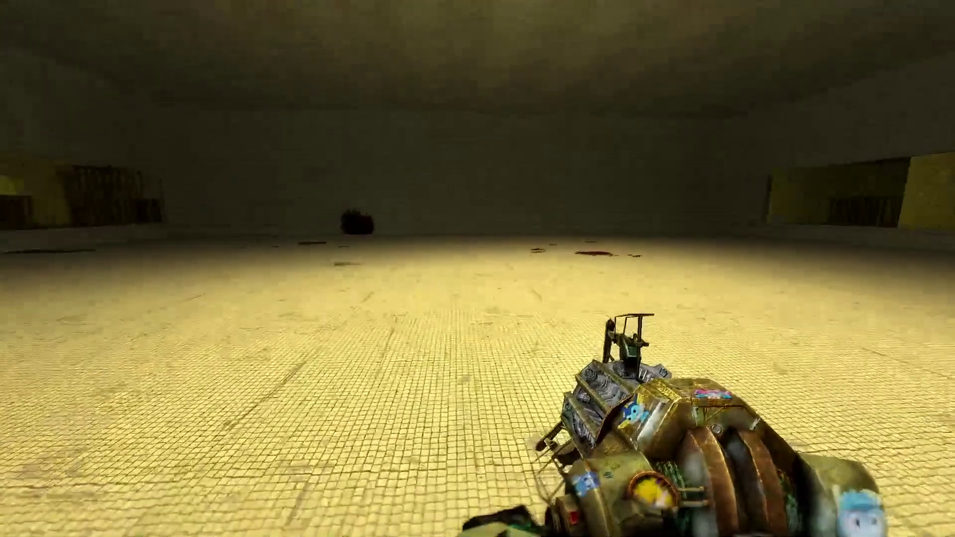